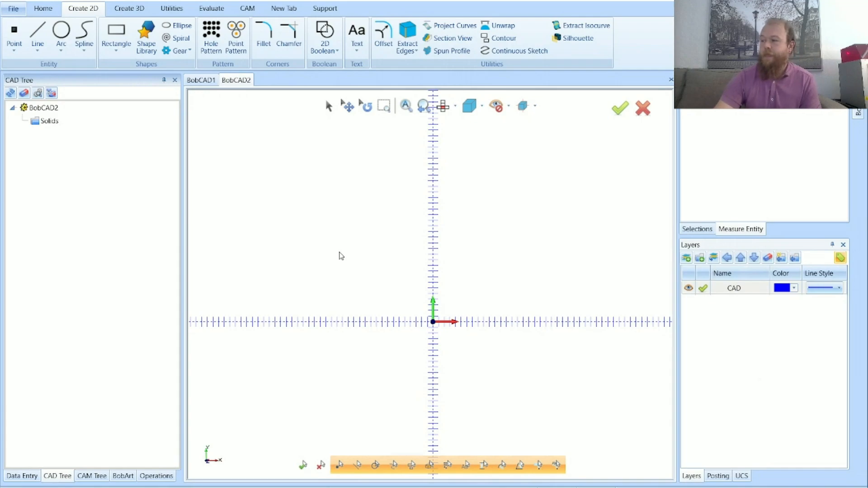
scroll(382, 233, "down", 2)
scroll(408, 314, "up", 2)
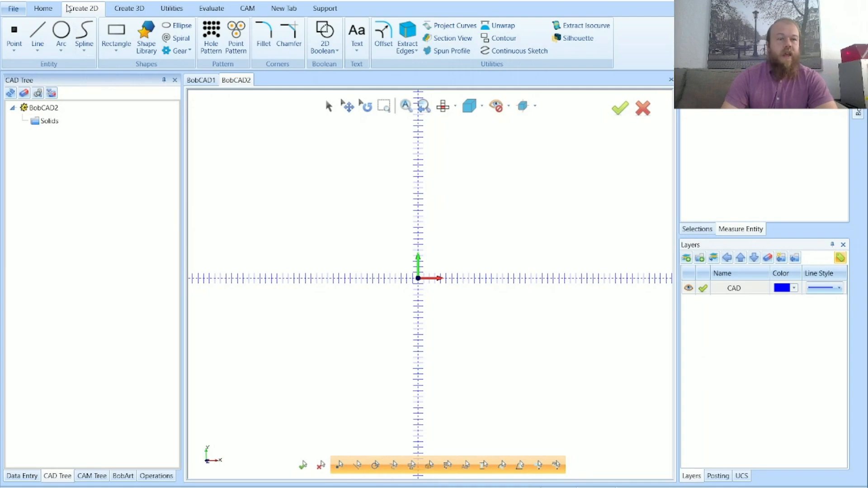
Draw a full circle with a diameter of 10 centred on the origin, and end the Arc command
left_click(62, 34)
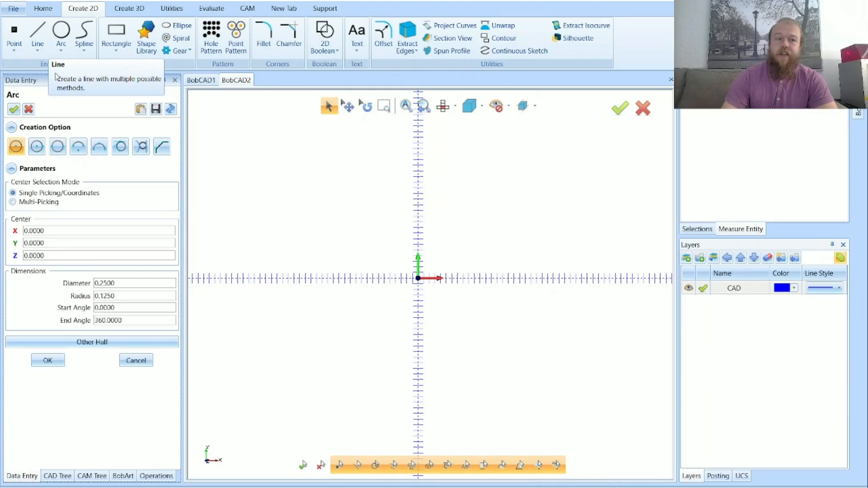
left_click(61, 49)
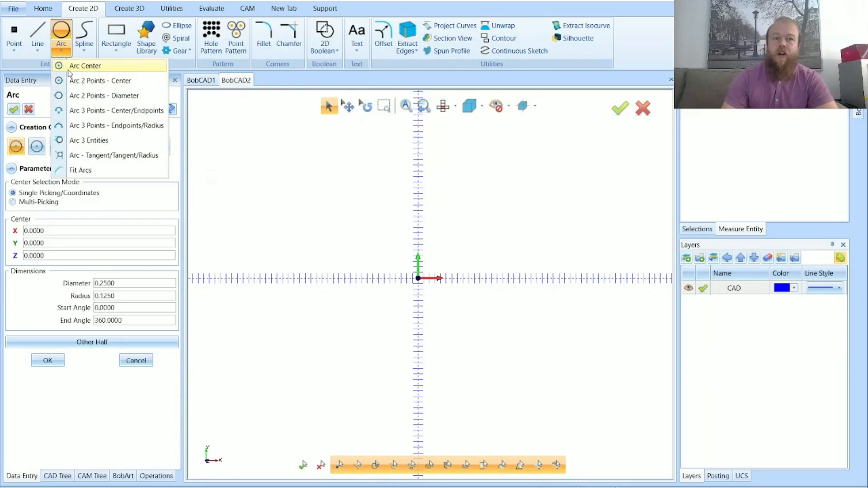
left_click(90, 67)
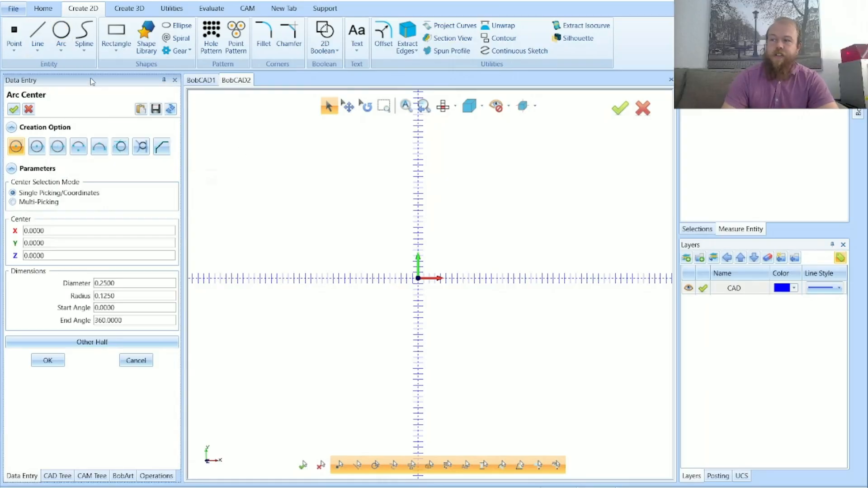
left_click(64, 31)
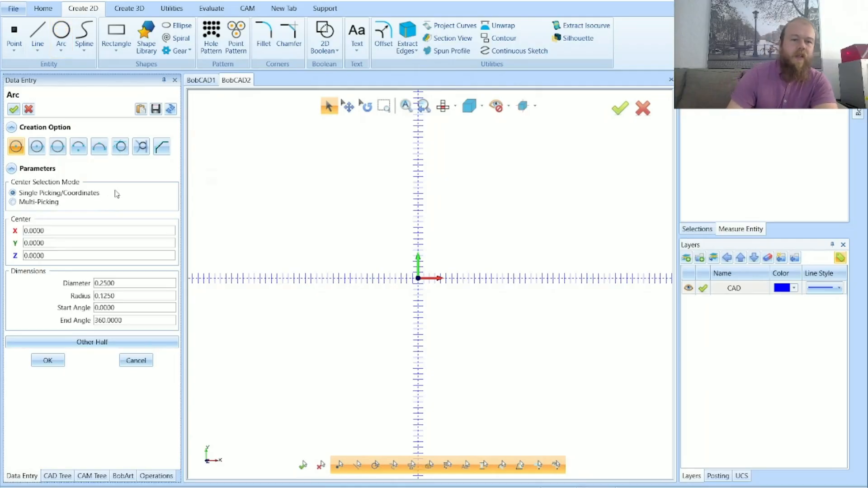
left_click_drag(125, 282, 75, 282)
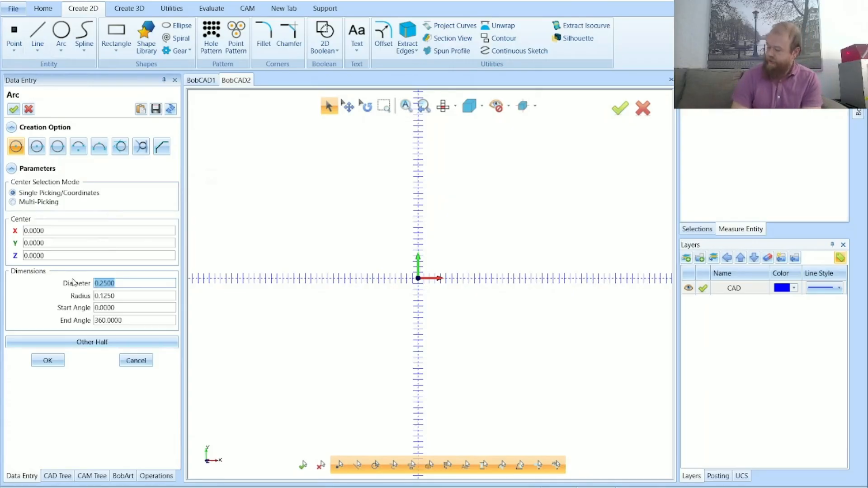
type("10")
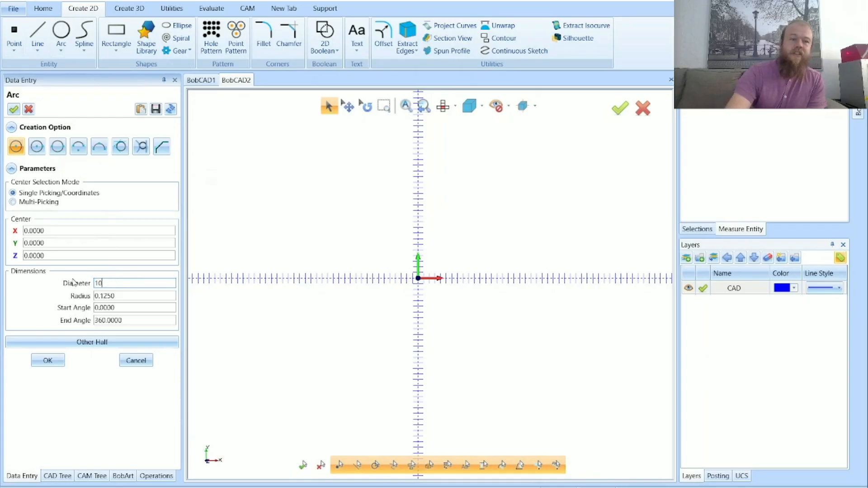
key("Tab")
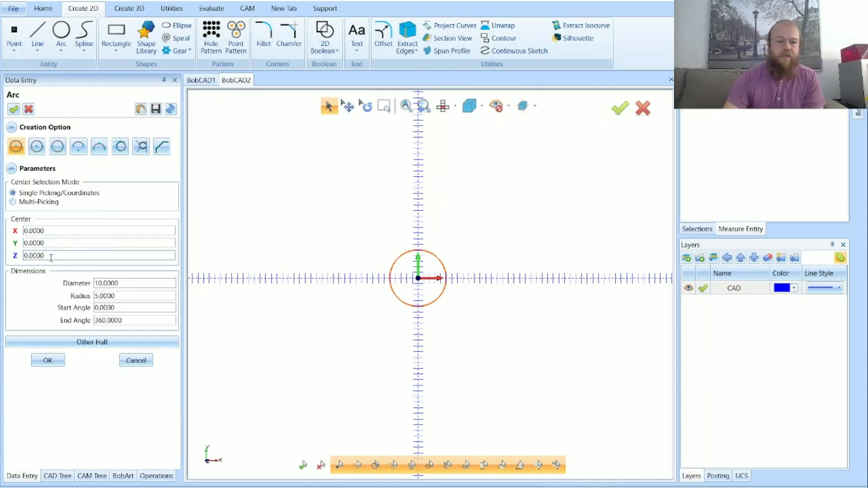
left_click(45, 361)
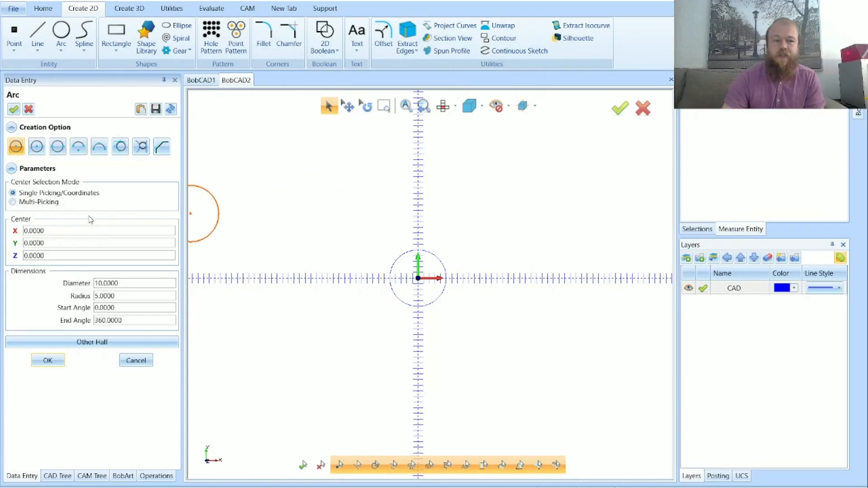
left_click(45, 231)
left_click(55, 243)
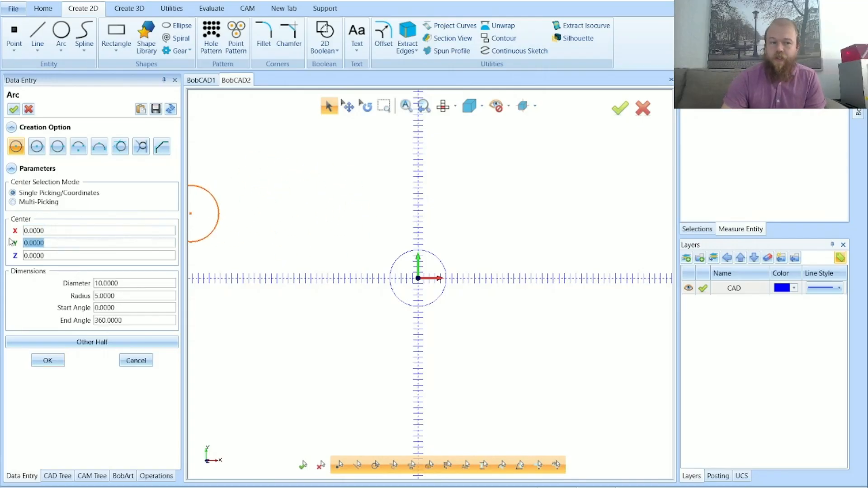
key("Tab")
key("Tab")
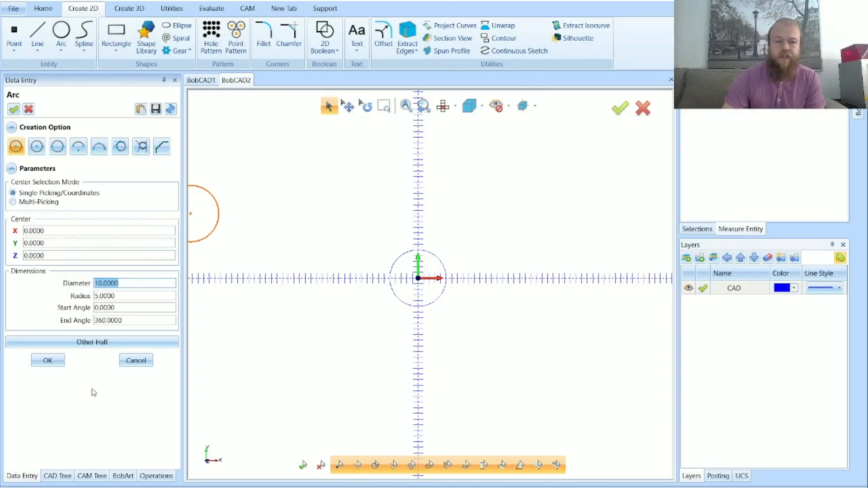
left_click(135, 361)
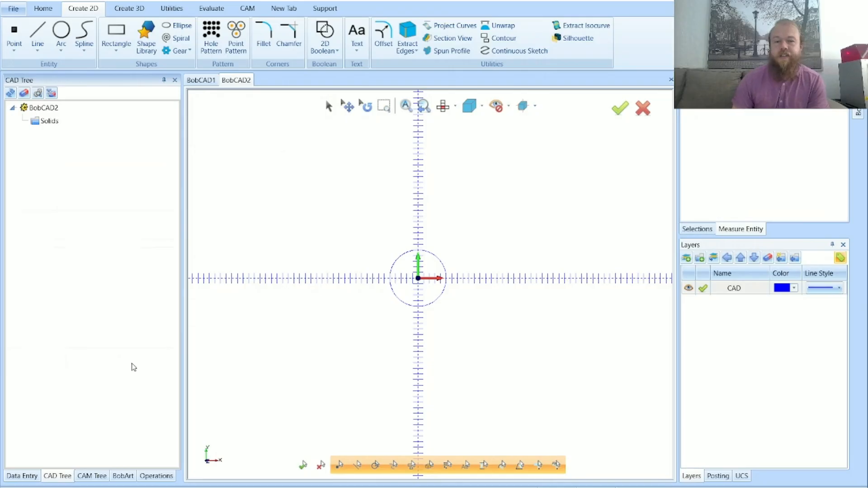
Start a rectangle with a length of 1 and a width of 1, based on its centre point
scroll(408, 256, "up", 3)
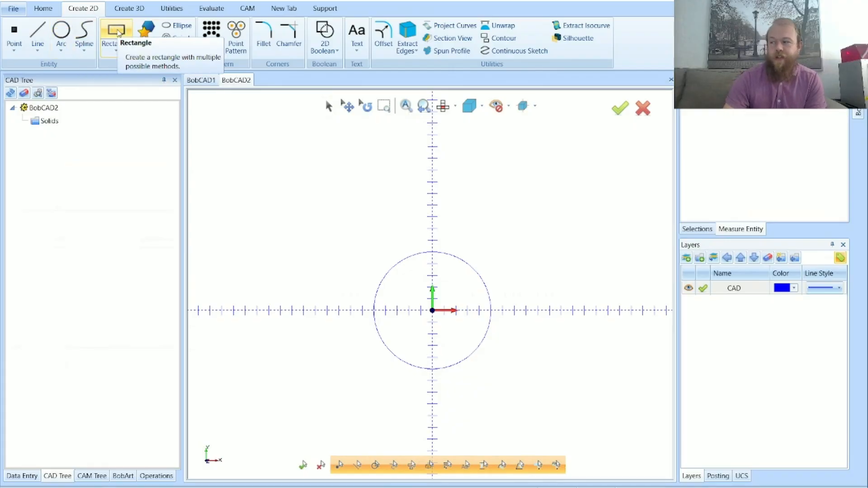
left_click(116, 31)
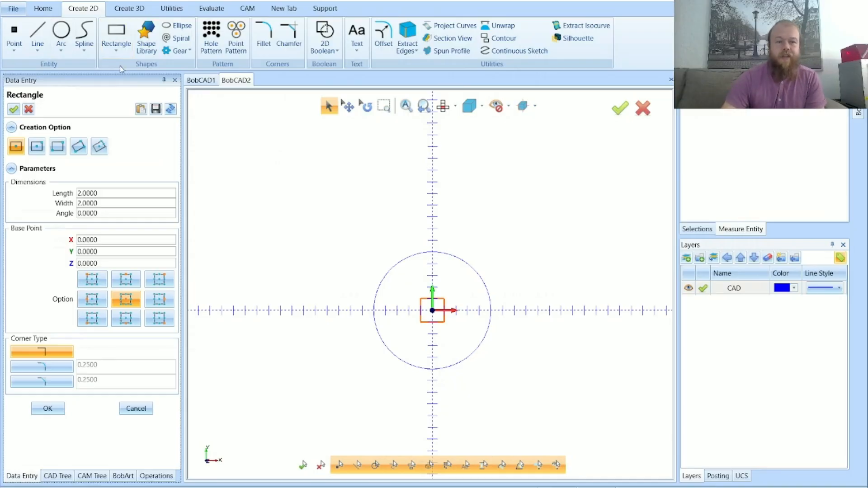
left_click(104, 197)
left_click_drag(103, 197, 76, 201)
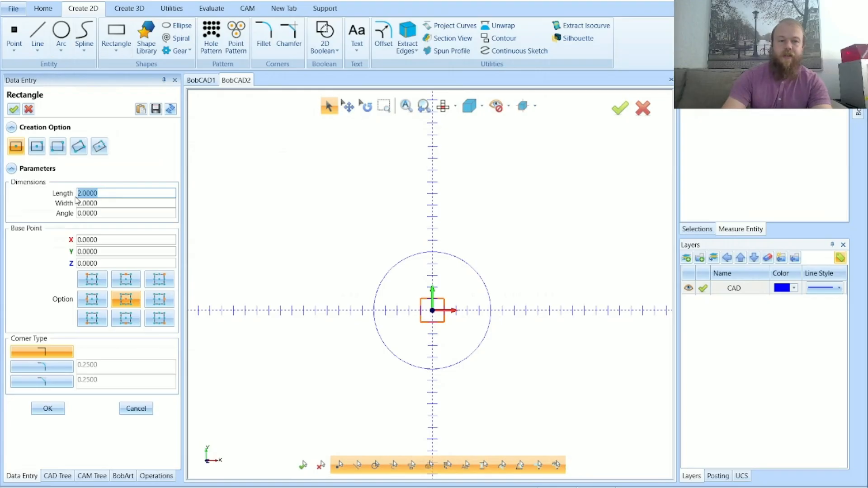
type("1")
key("Tab")
type("1")
key("Tab")
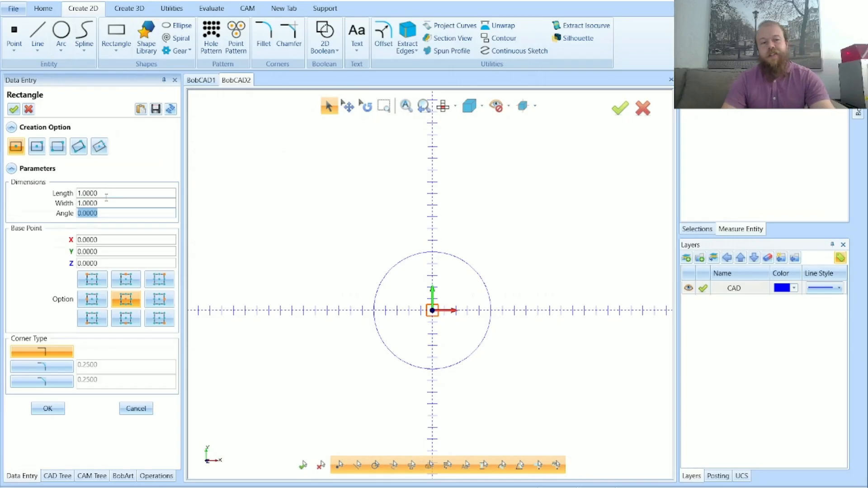
Re-enter 1 for the length and width, and centre a square on the circle's top quadrant point
left_click(79, 194)
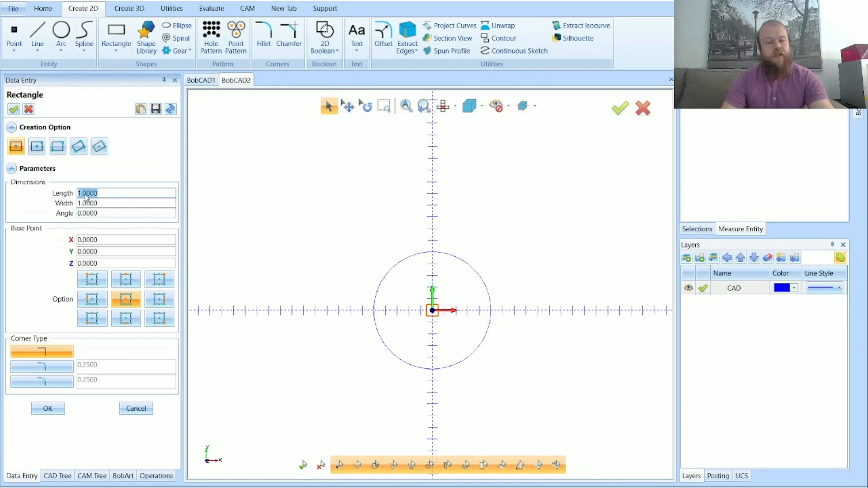
type("1")
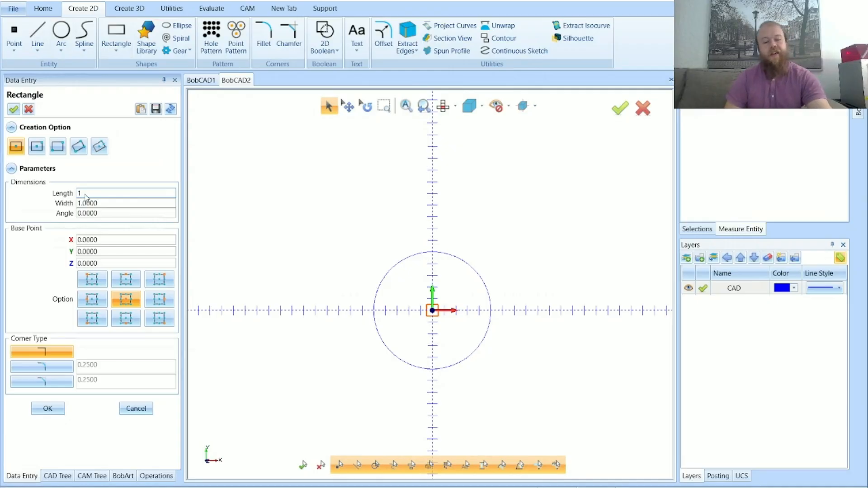
key("Tab")
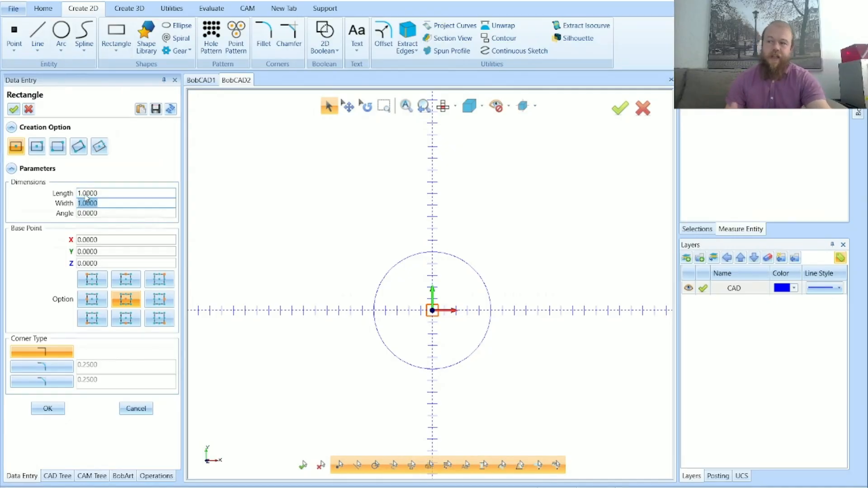
type("1")
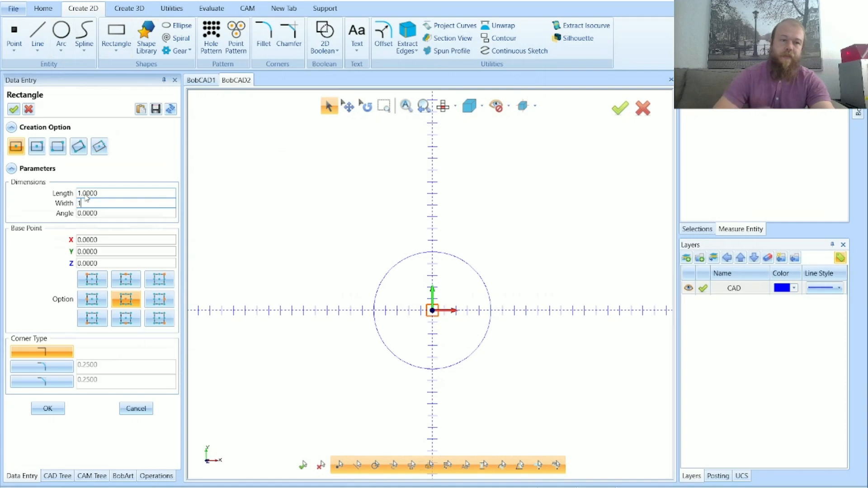
key("Tab")
key("Tab")
key("Tab")
key("Tab")
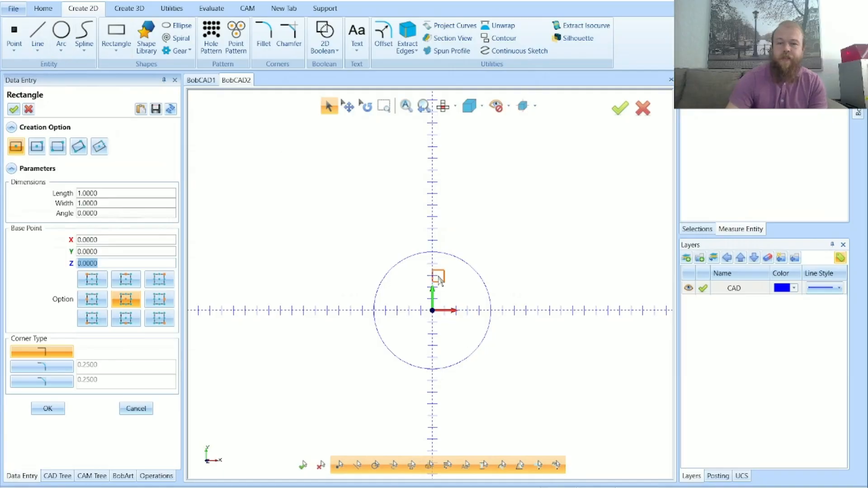
scroll(432, 274, "up", 2)
scroll(432, 275, "up", 3)
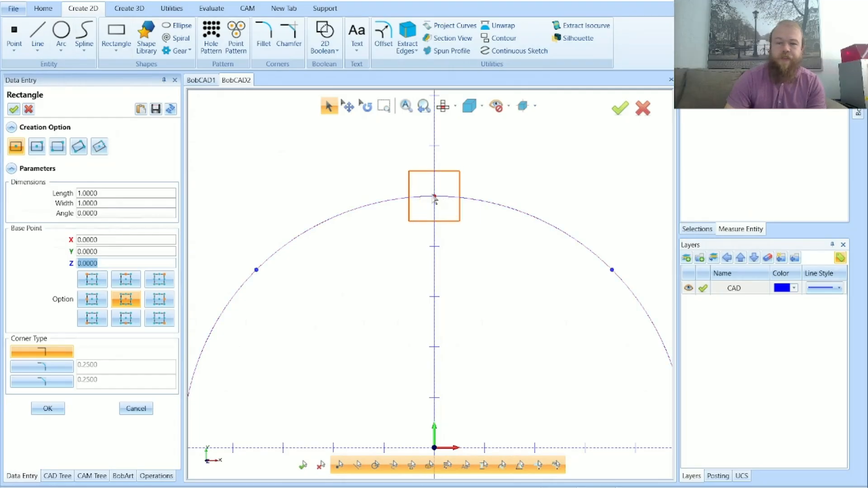
left_click(435, 200)
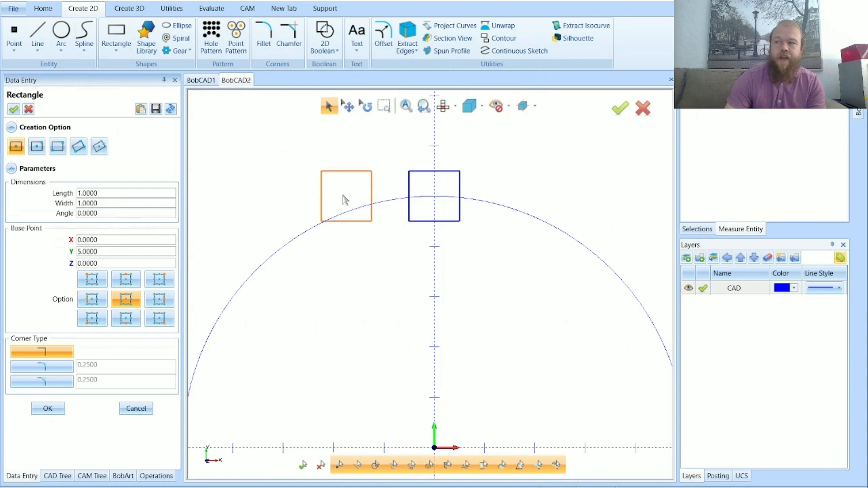
Centre another 1 by 1 square on the circle's right quadrant point
scroll(337, 194, "down", 5)
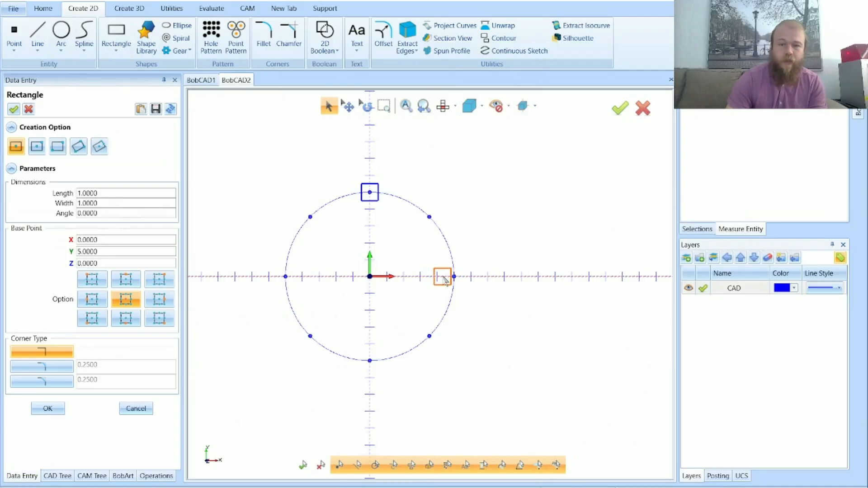
scroll(452, 279, "up", 1)
scroll(452, 279, "up", 6)
scroll(452, 279, "down", 6)
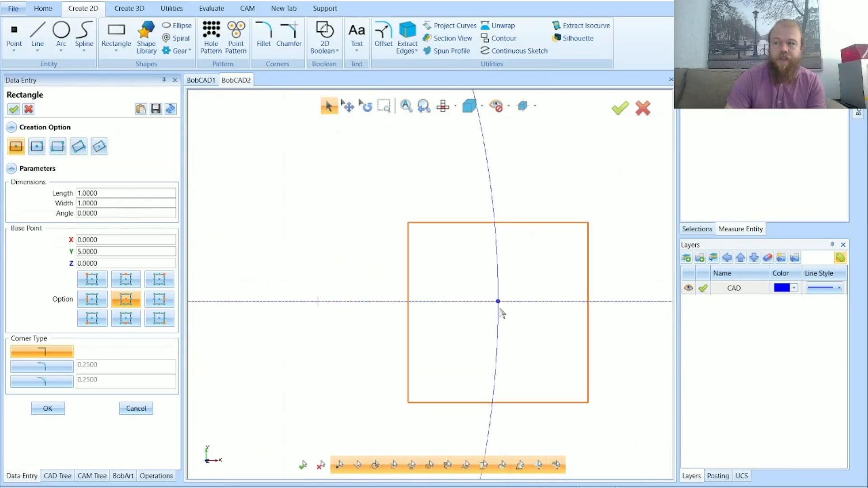
left_click(500, 303)
Centre 1 by 1 squares on the circle's bottom and left quadrant points, and end the Rectangle command
scroll(542, 290, "down", 6)
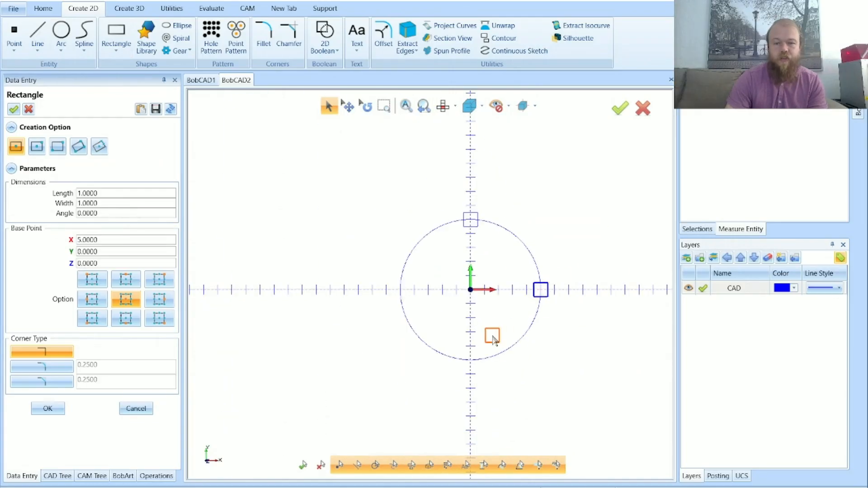
scroll(470, 359, "up", 3)
left_click(471, 359)
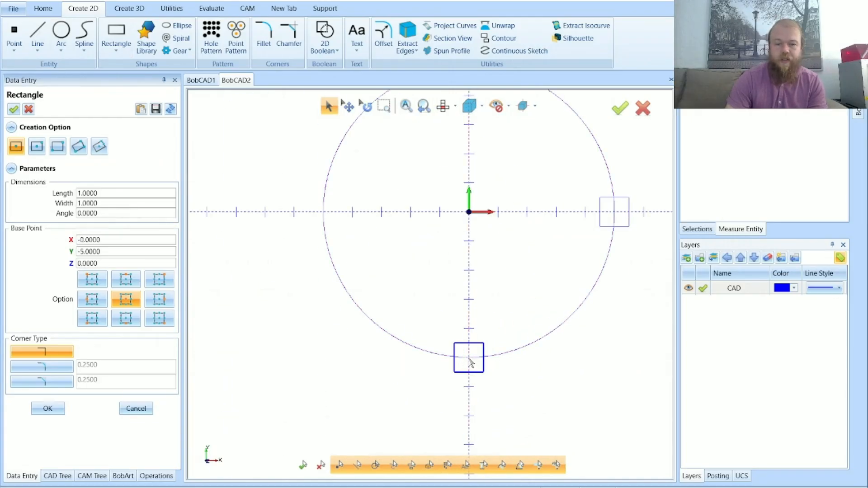
left_click(323, 220)
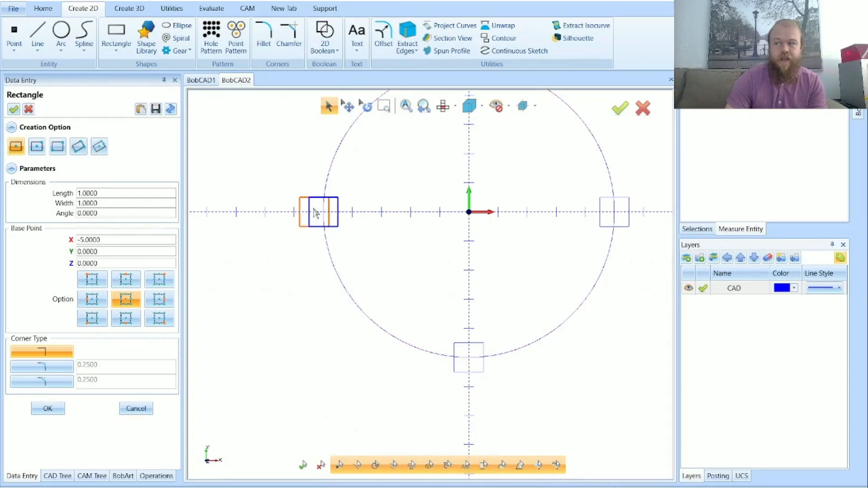
scroll(316, 290, "down", 2)
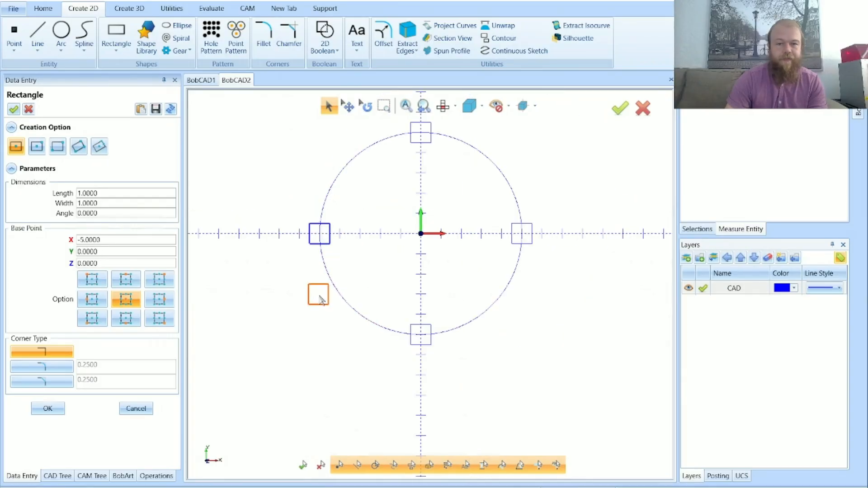
left_click(136, 409)
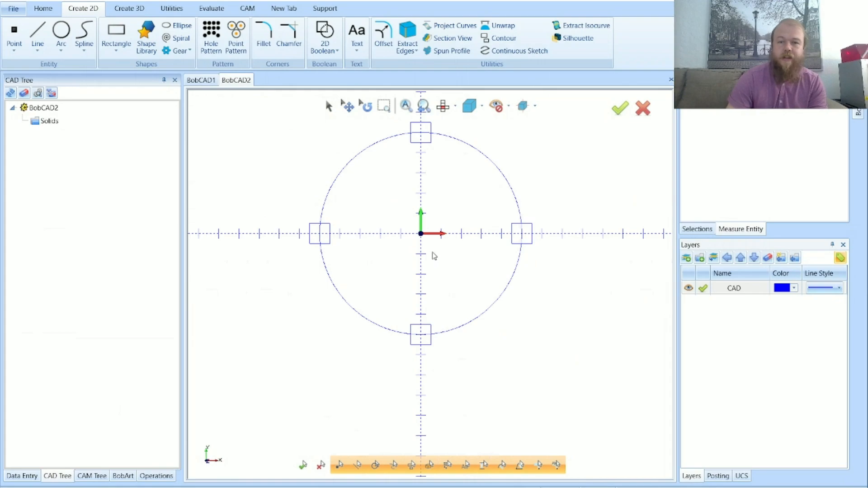
Save the drawing in the Downloads folder as a BobCAD file named PART 1 2026
scroll(449, 331, "down", 2)
scroll(431, 220, "up", 2)
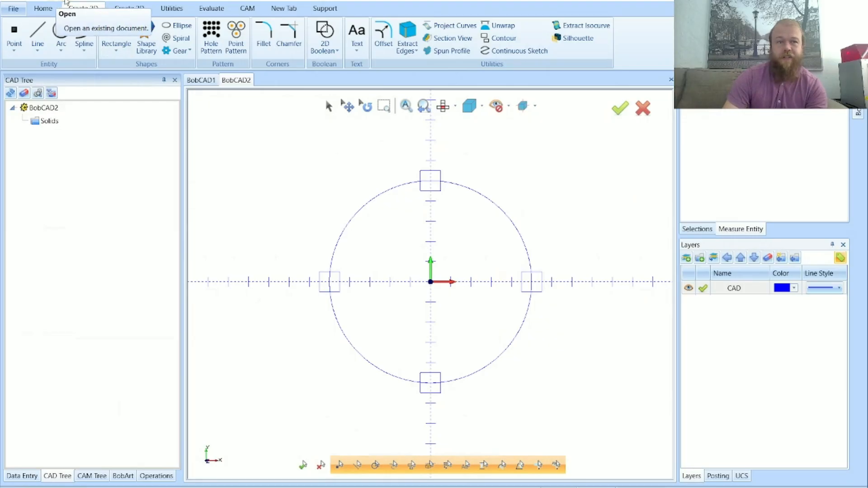
left_click(67, 3)
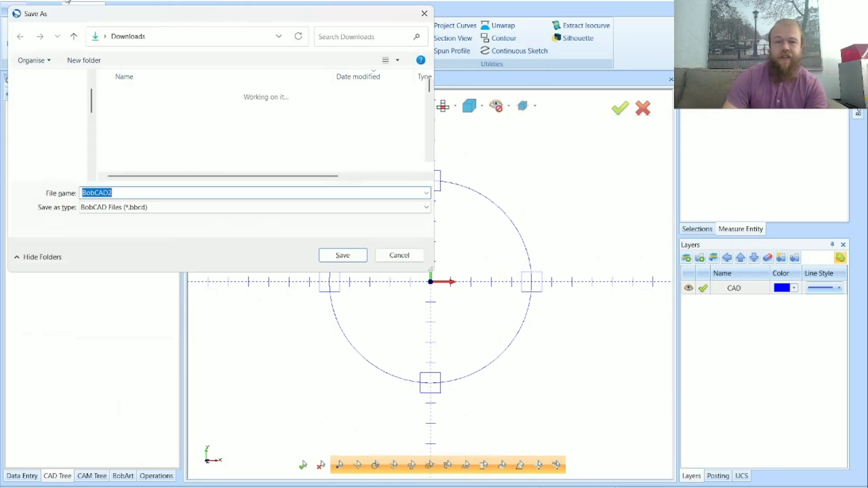
key("Caps_Lock")
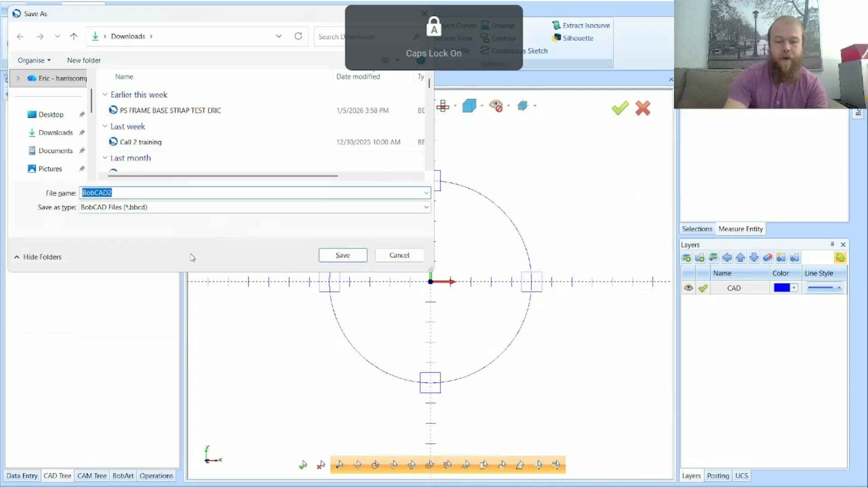
type("PART 1 ")
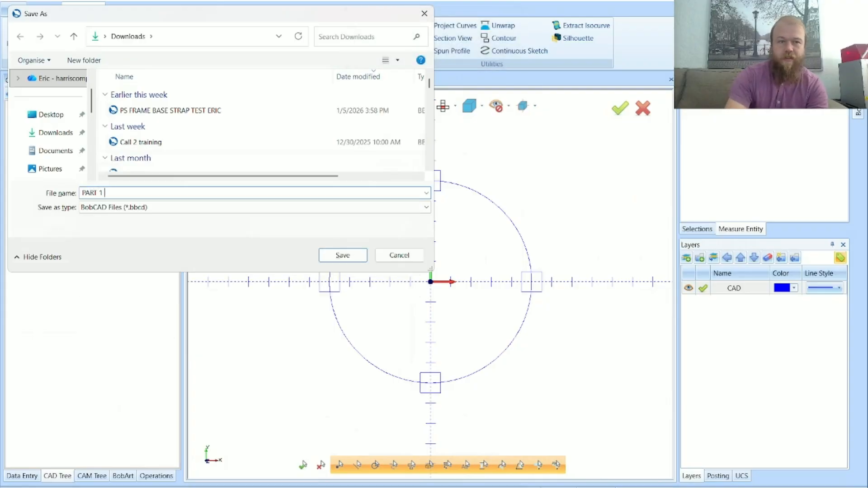
type("2026")
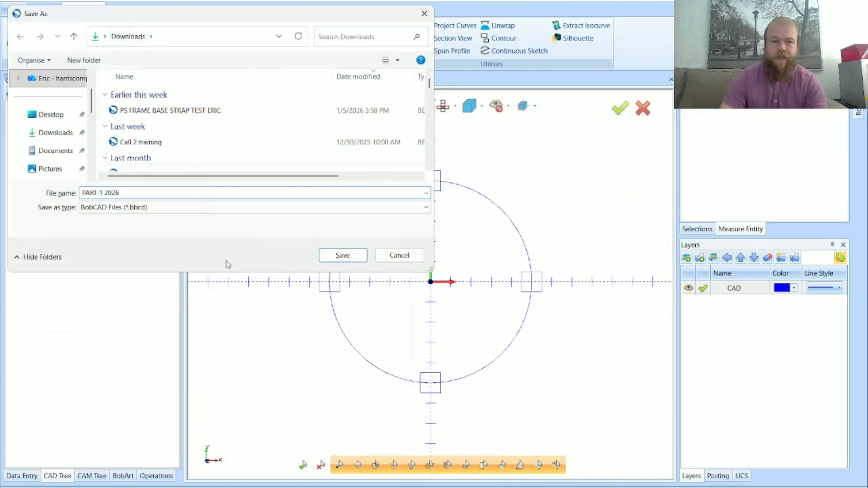
left_click(343, 255)
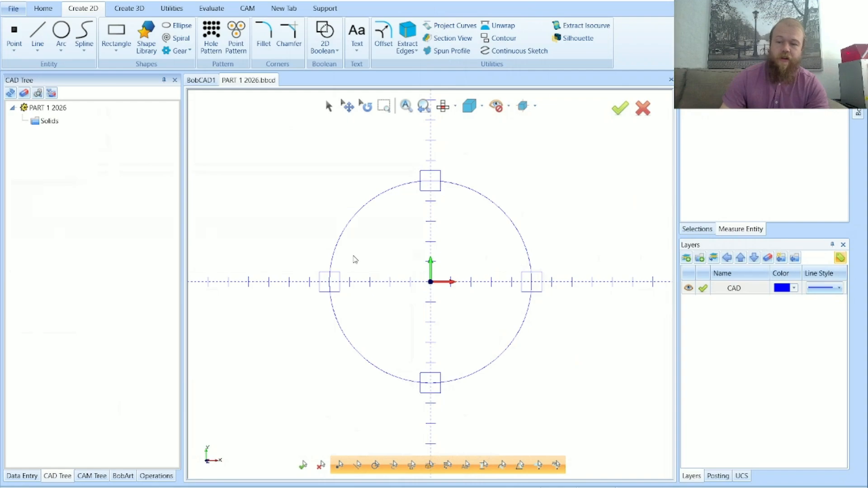
left_click(841, 487)
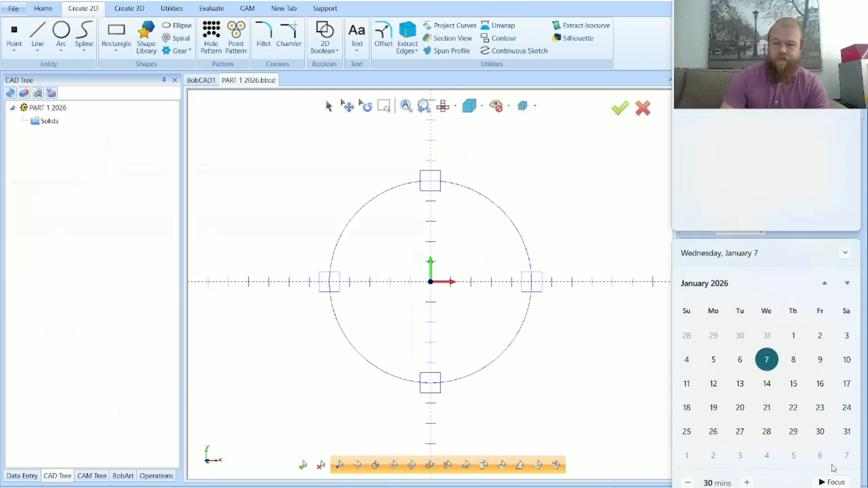
left_click(587, 348)
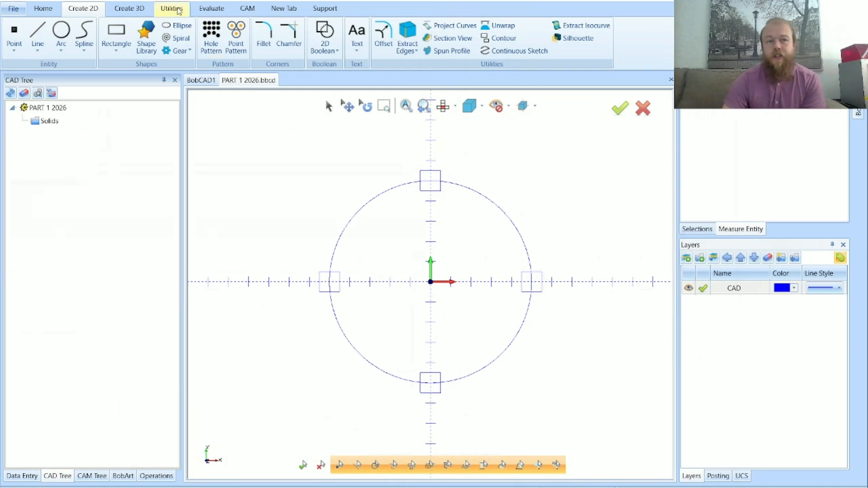
Try Quick Trim on the top square, removing its part outside the circle and the arc crossing it to form a notch
left_click(178, 10)
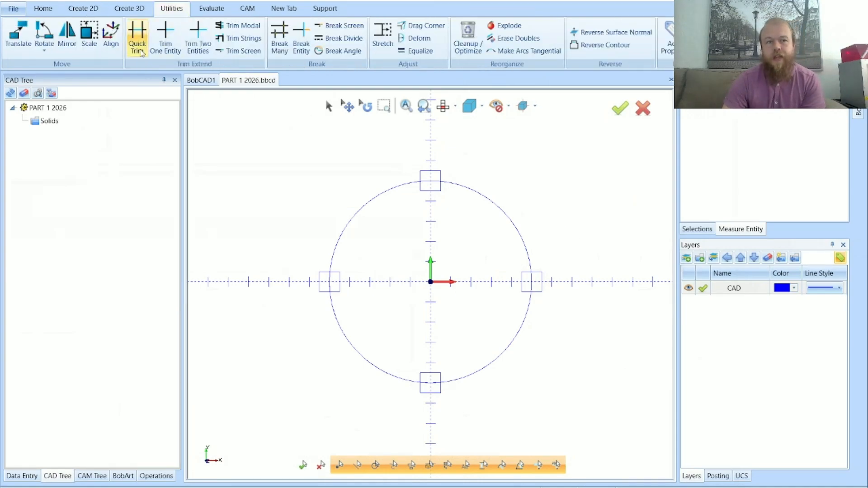
left_click(137, 43)
scroll(417, 167, "up", 5)
left_click(464, 179)
left_click(430, 194)
left_click(448, 217)
left_click(501, 199)
scroll(466, 229, "up", 3)
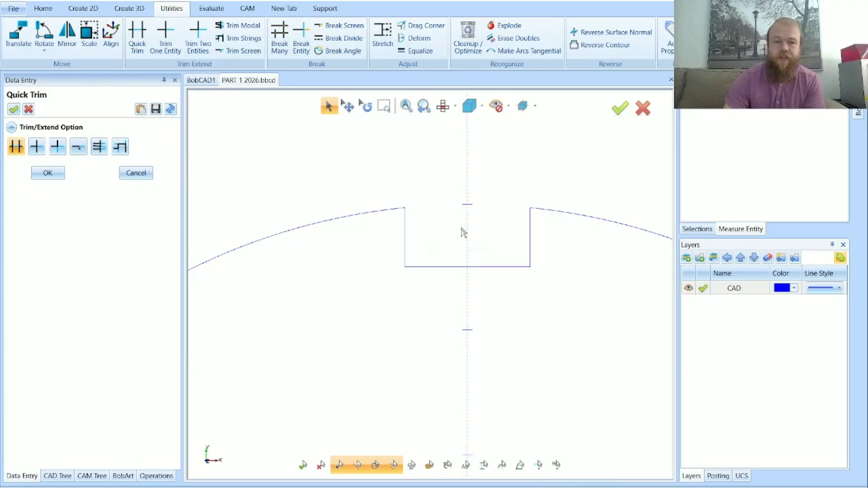
Undo the trims on the top square and circle, and cancel the Quick Trim command
key("ctrl+z")
key("ctrl+z")
key("ctrl+z")
key("ctrl+z")
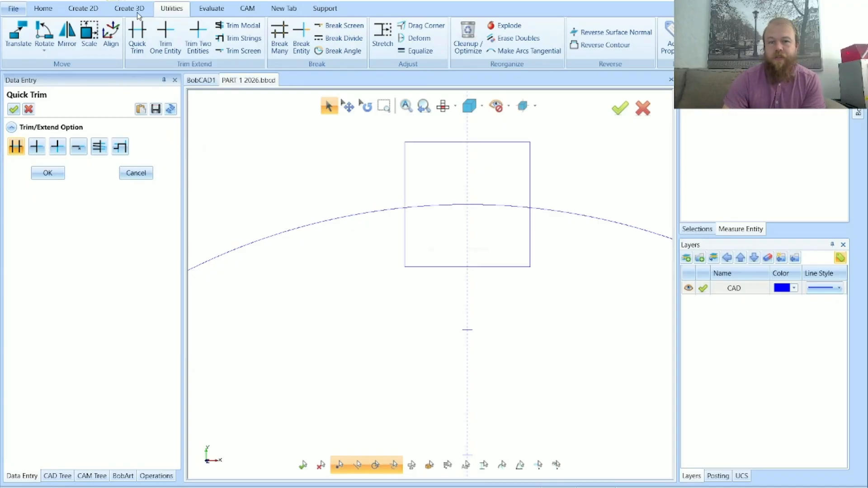
scroll(420, 181, "down", 5)
scroll(381, 189, "down", 2)
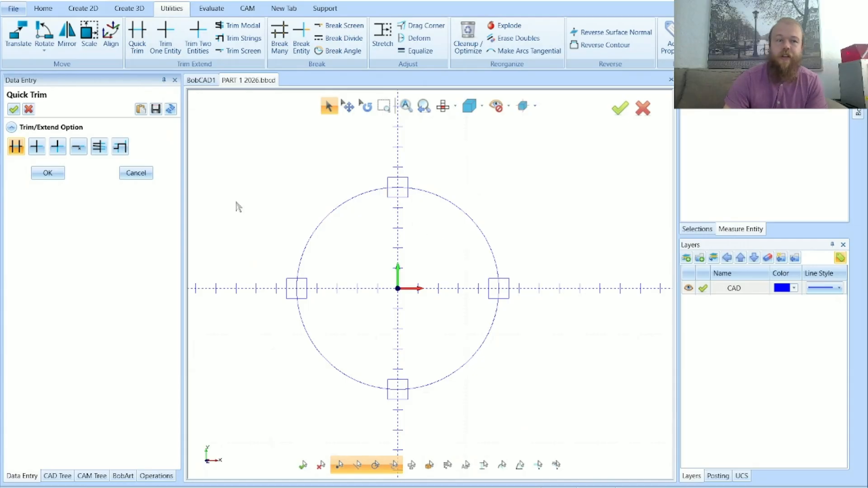
left_click(149, 176)
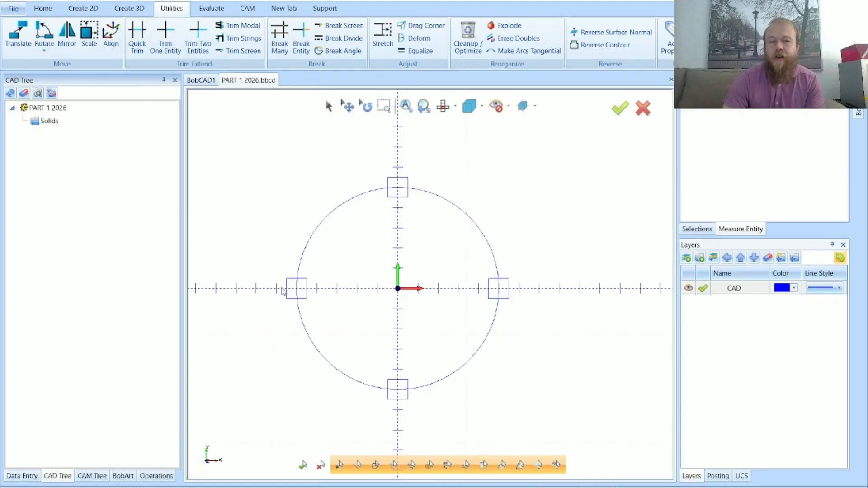
scroll(284, 292, "up", 5)
scroll(357, 300, "down", 7)
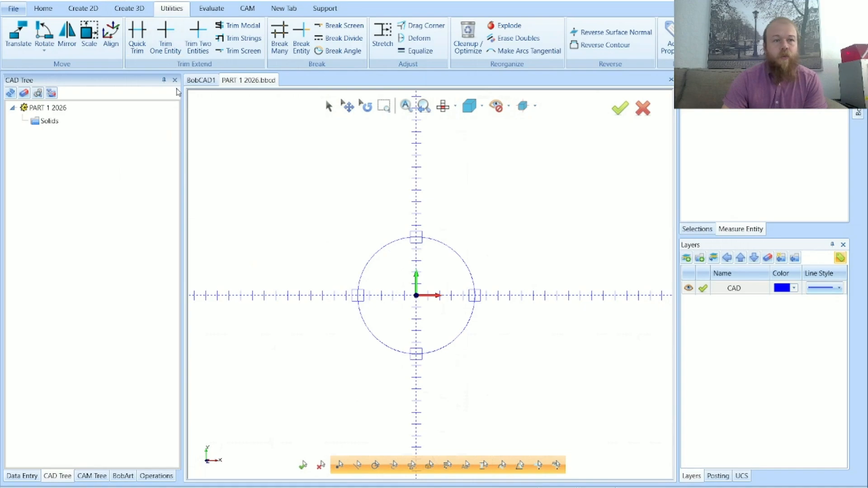
Subtract all four squares from the circle with a 2D Boolean, leaving the circle out of the second geometry group
left_click(83, 10)
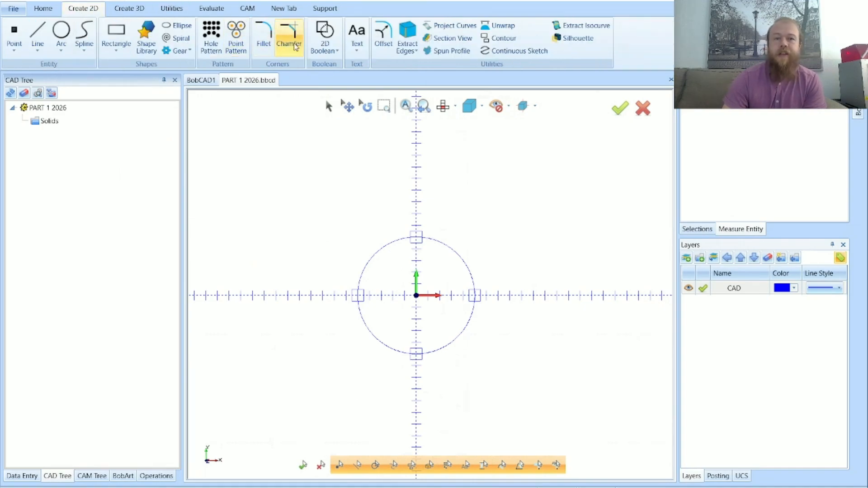
left_click(326, 32)
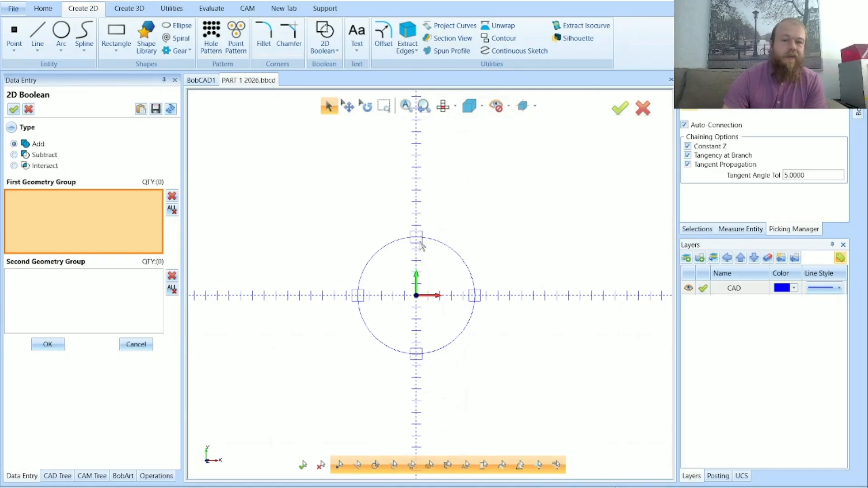
scroll(421, 244, "up", 3)
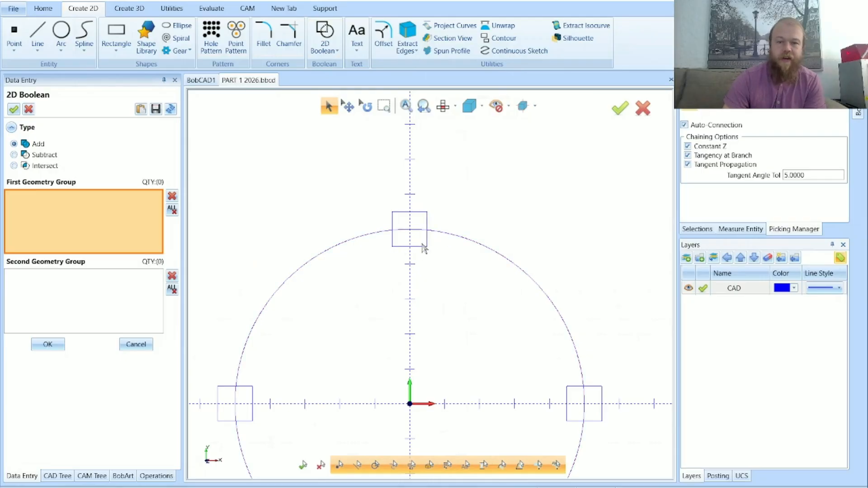
scroll(357, 220, "down", 3)
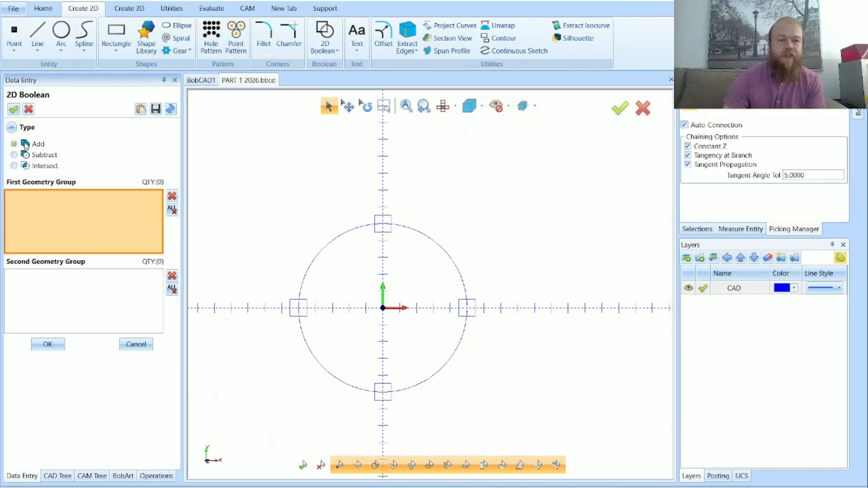
left_click(30, 156)
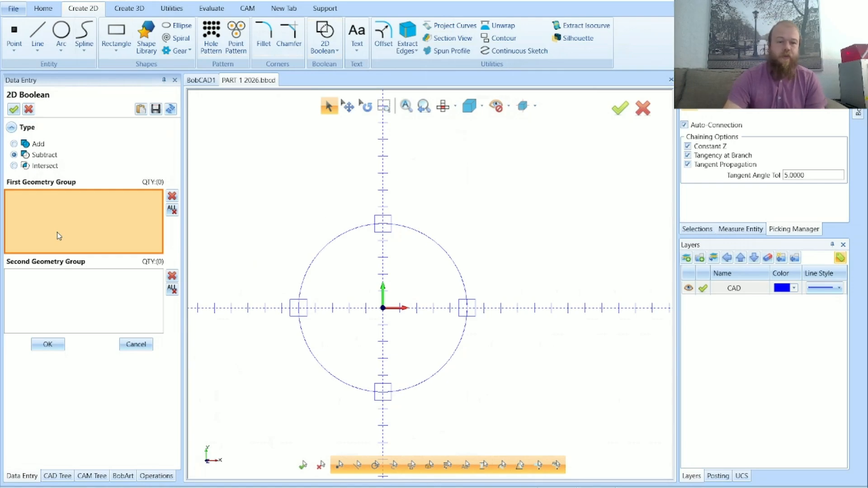
left_click(318, 260)
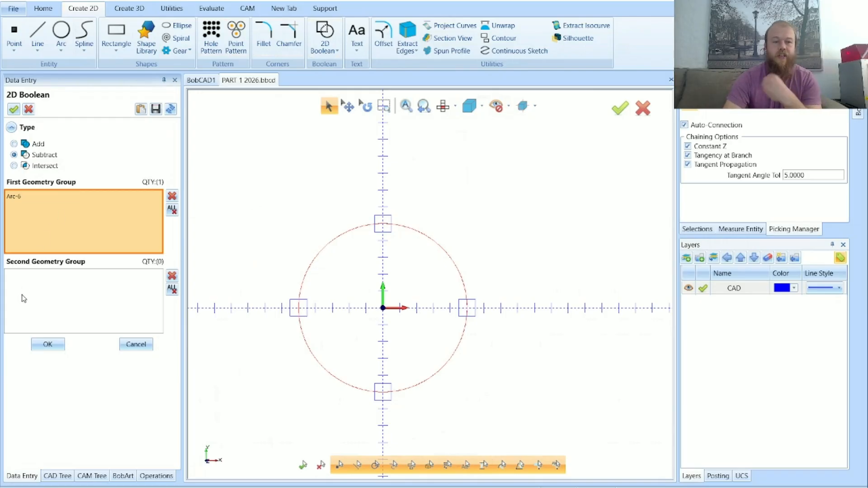
left_click(24, 297)
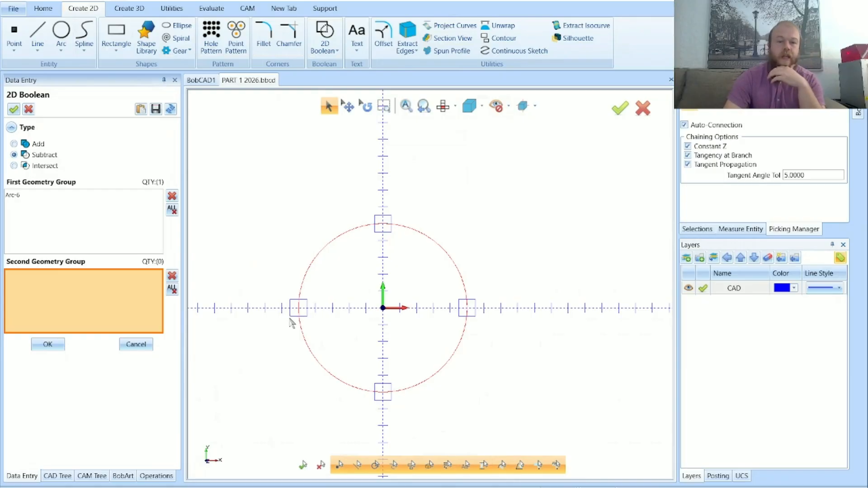
left_click_drag(225, 151, 536, 425)
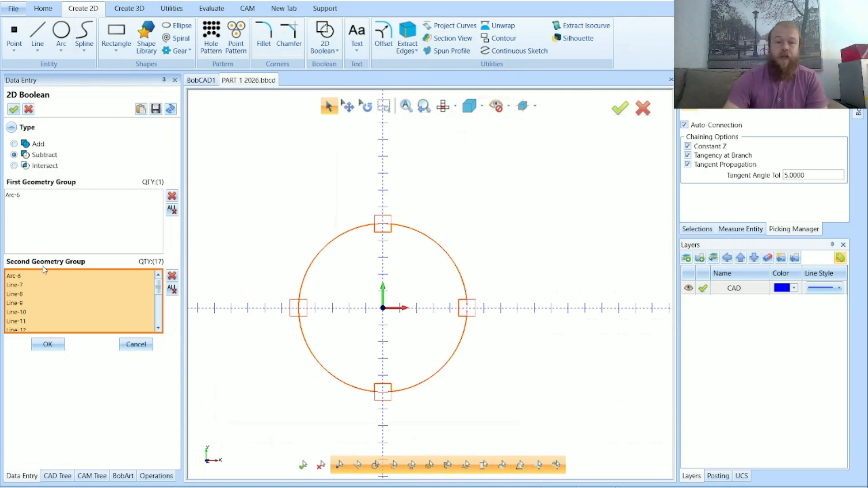
left_click(443, 252)
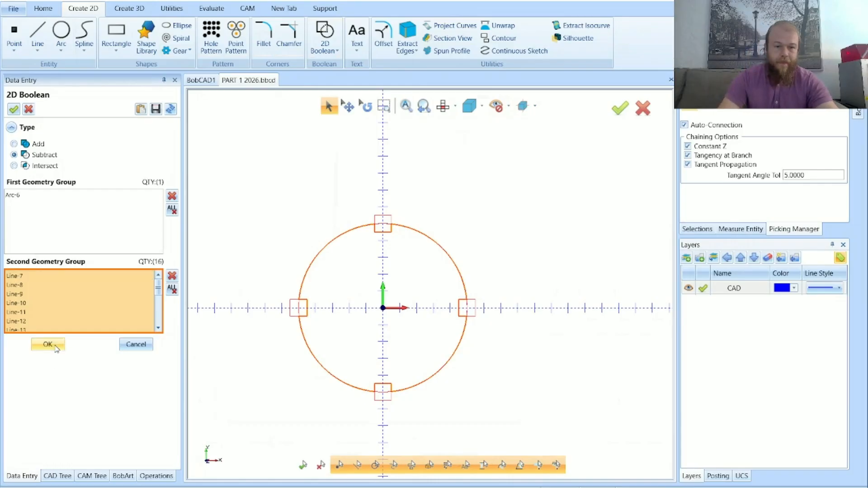
left_click(55, 347)
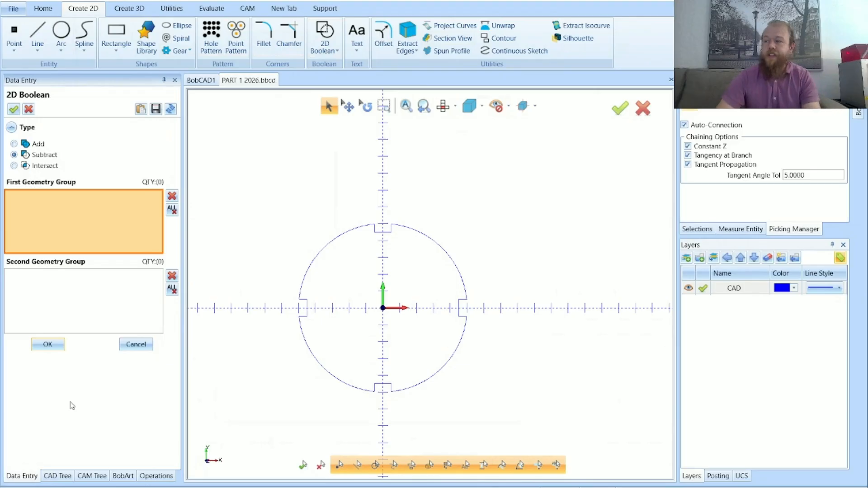
Examine the notches cut into the circle at its quadrant points
scroll(382, 219, "up", 5)
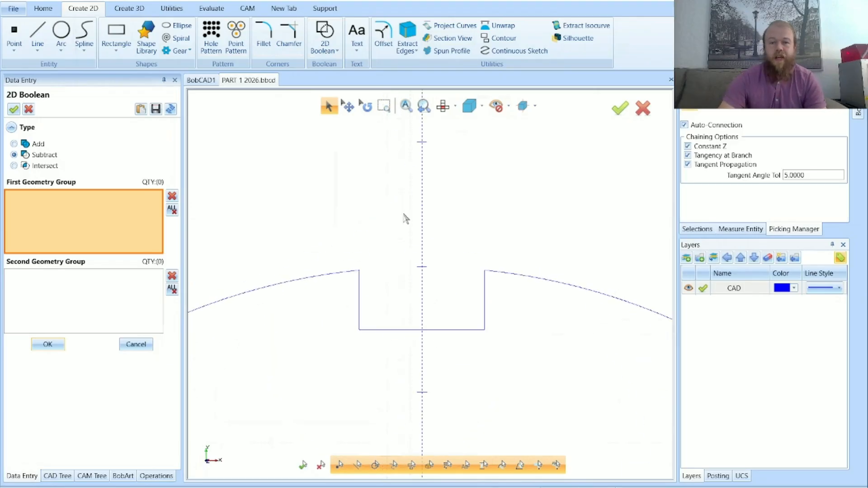
scroll(382, 218, "down", 4)
scroll(465, 310, "down", 3)
scroll(541, 380, "up", 5)
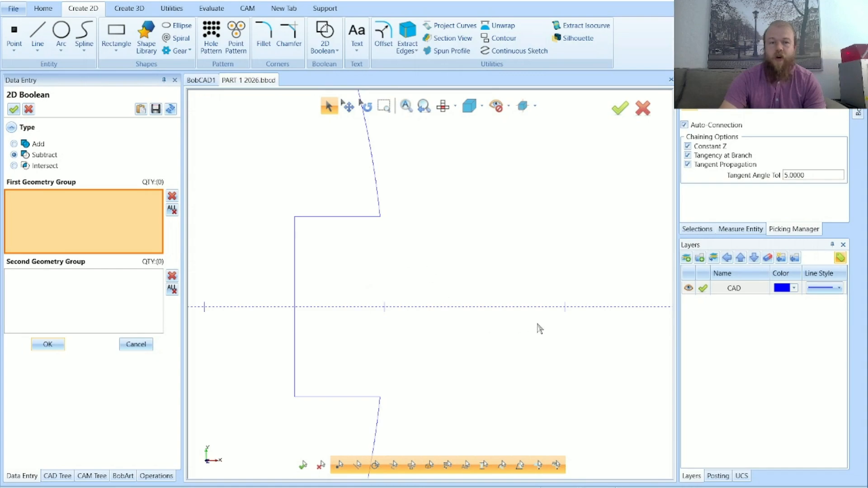
scroll(426, 243, "down", 4)
scroll(395, 400, "up", 5)
scroll(520, 402, "down", 3)
scroll(520, 405, "down", 3)
scroll(400, 267, "up", 5)
scroll(317, 294, "down", 4)
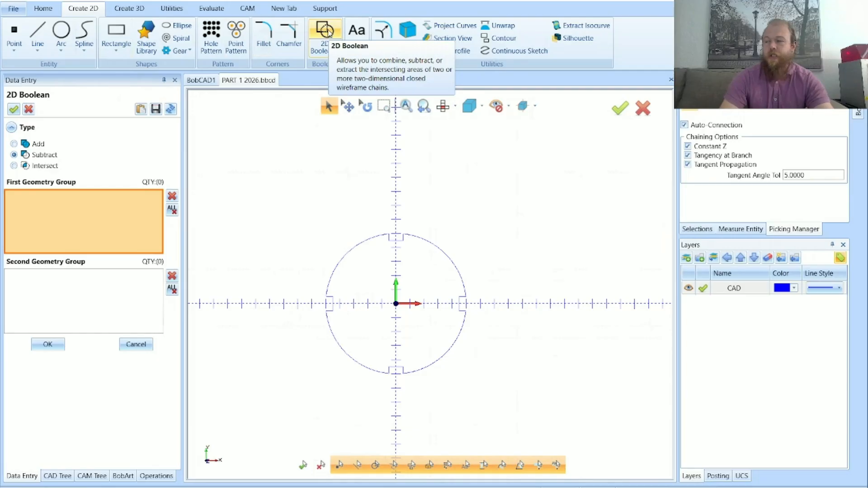
Try to fillet the top notch's corners with a 0.2500 radius, using the Chains picking method
left_click(256, 36)
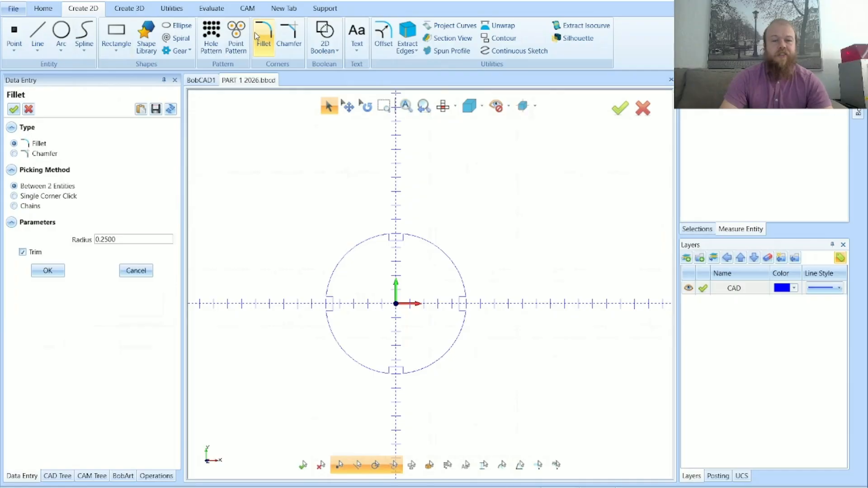
left_click_drag(130, 239, 96, 247)
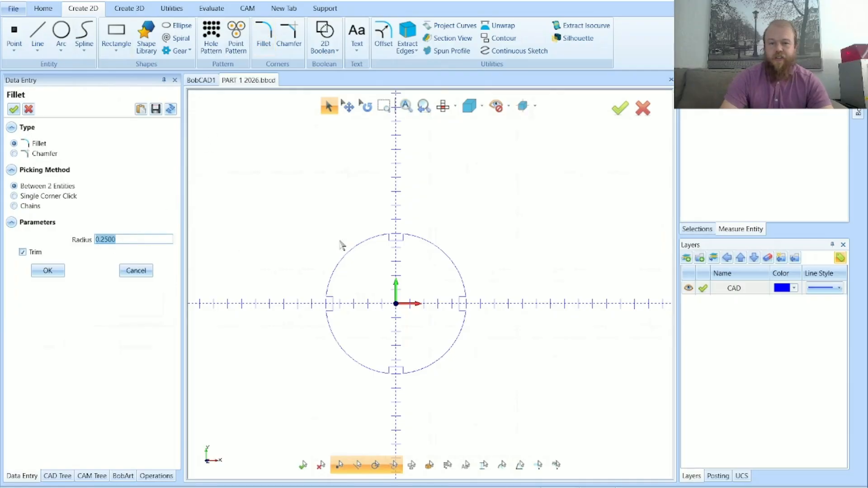
scroll(391, 236, "up", 5)
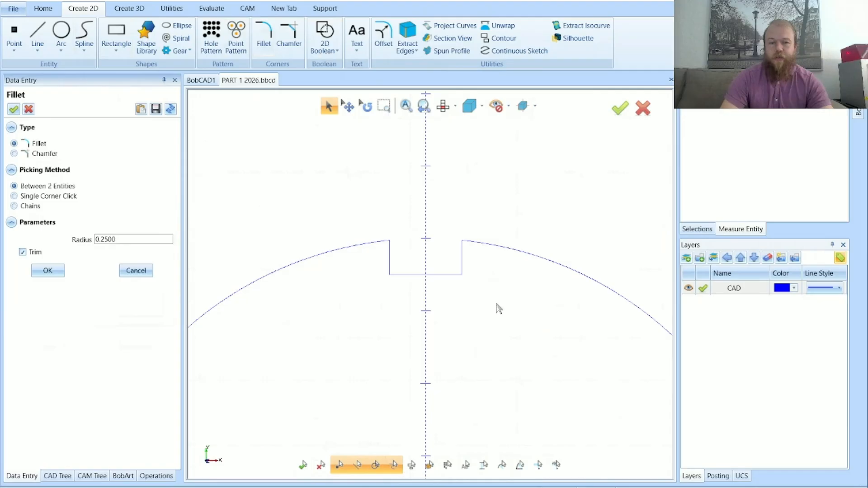
left_click(30, 207)
left_click_drag(319, 211, 496, 302)
left_click(48, 350)
scroll(464, 261, "up", 3)
scroll(464, 261, "up", 1)
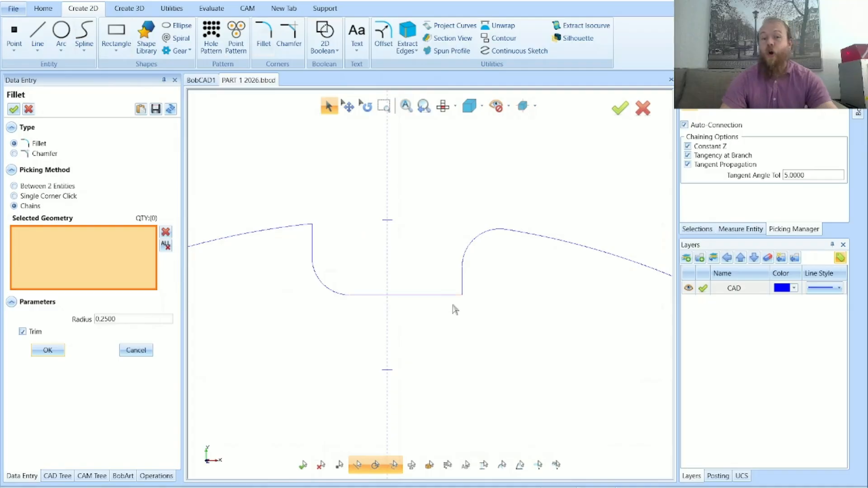
scroll(423, 270, "down", 5)
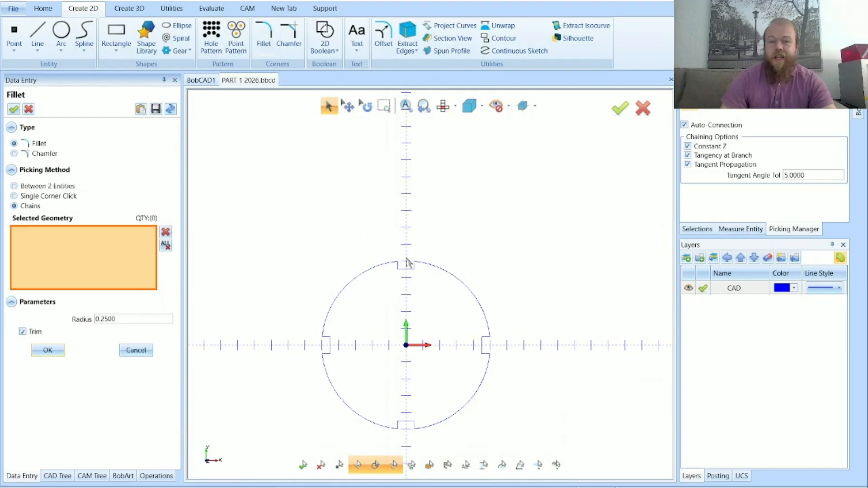
Set the fillet radius to 0.1250
scroll(412, 268, "up", 5)
left_click(136, 320)
scroll(355, 233, "down", 5)
scroll(338, 252, "down", 3)
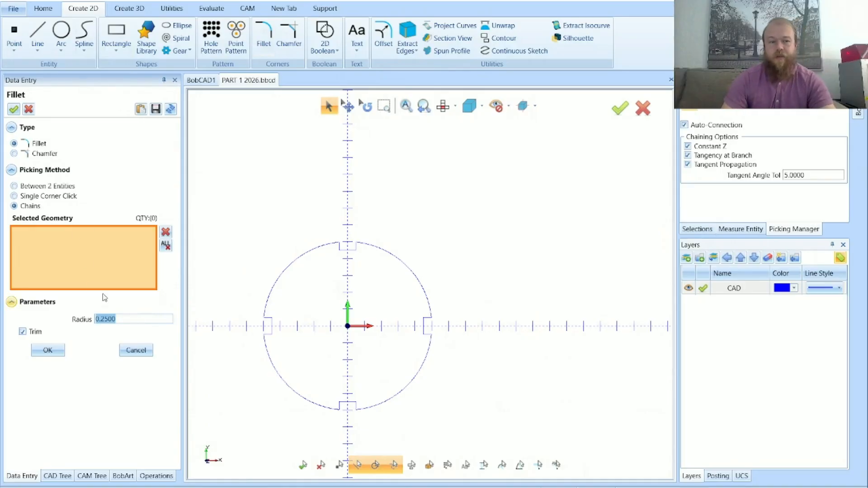
type("0.1250")
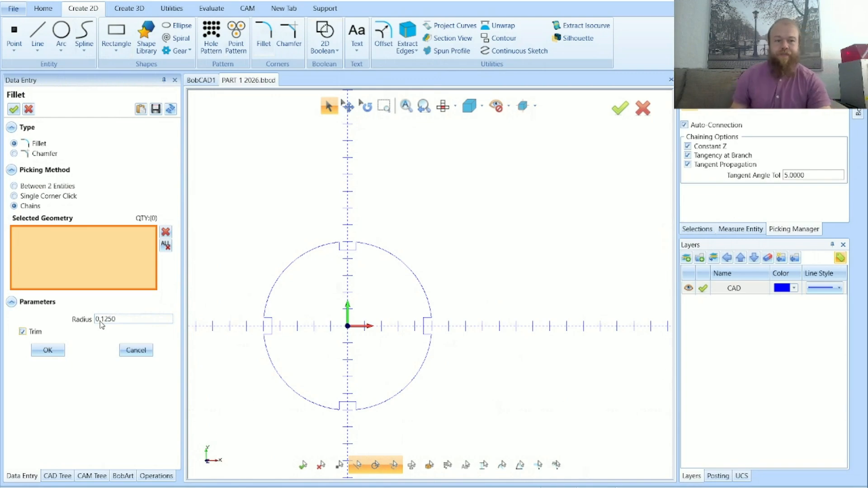
Try filleting the top notch's two left corners using the Between 2 Entities picking method, and undo both fillets
left_click(38, 184)
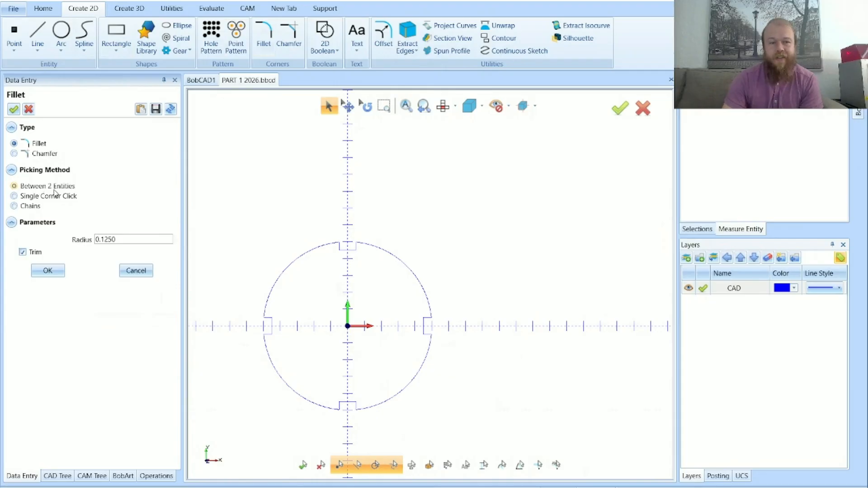
scroll(325, 242, "up", 5)
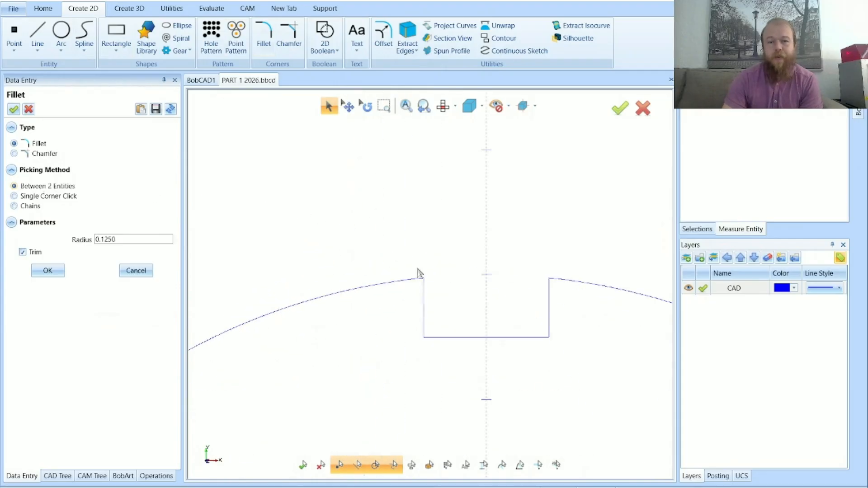
scroll(429, 281, "up", 1)
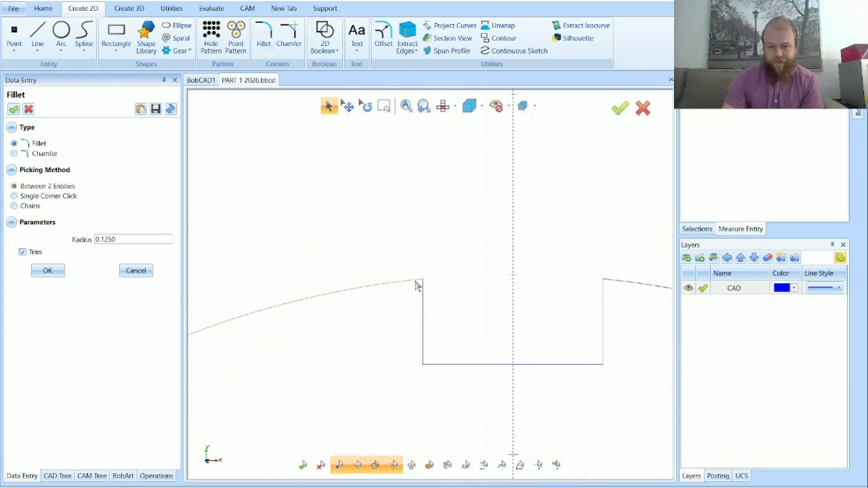
left_click(415, 282)
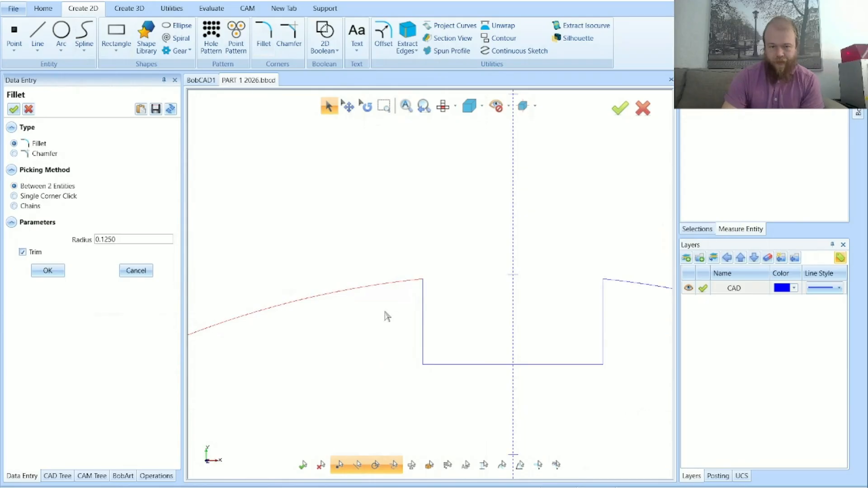
left_click(424, 319)
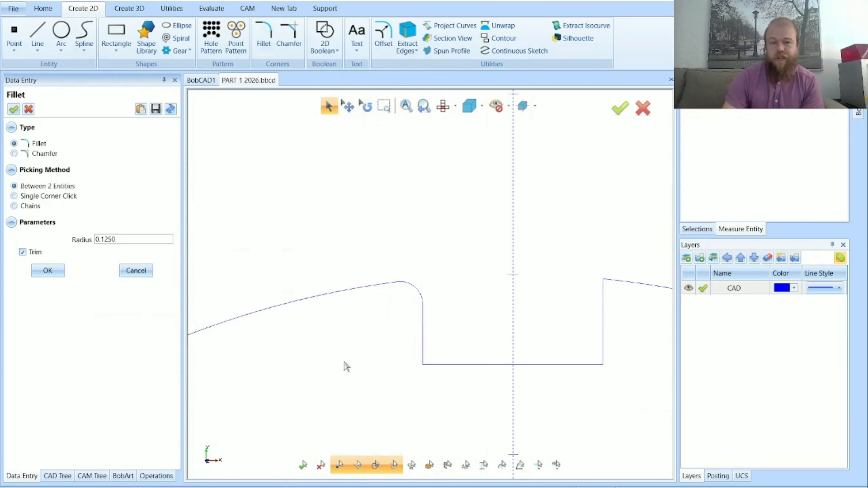
left_click(424, 345)
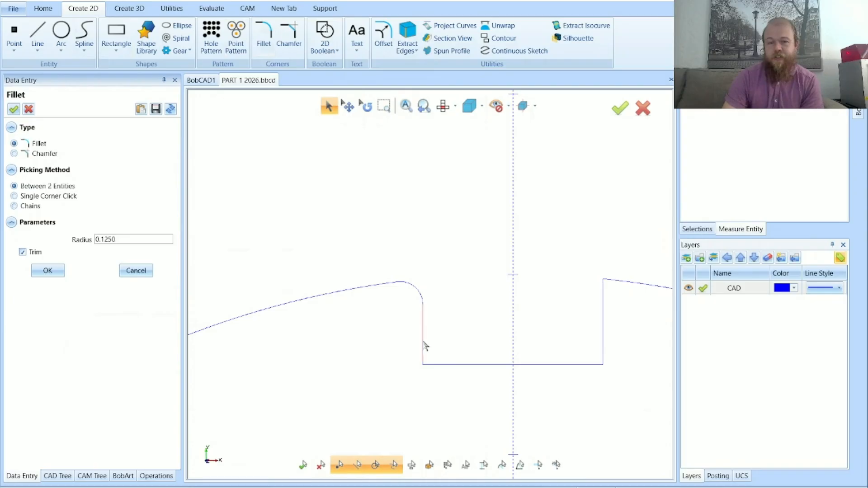
left_click(447, 365)
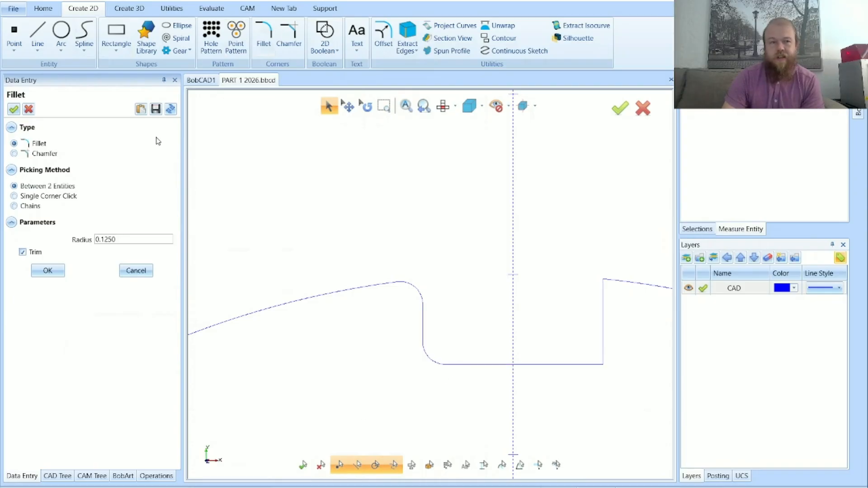
key("ctrl+z")
key("ctrl+z")
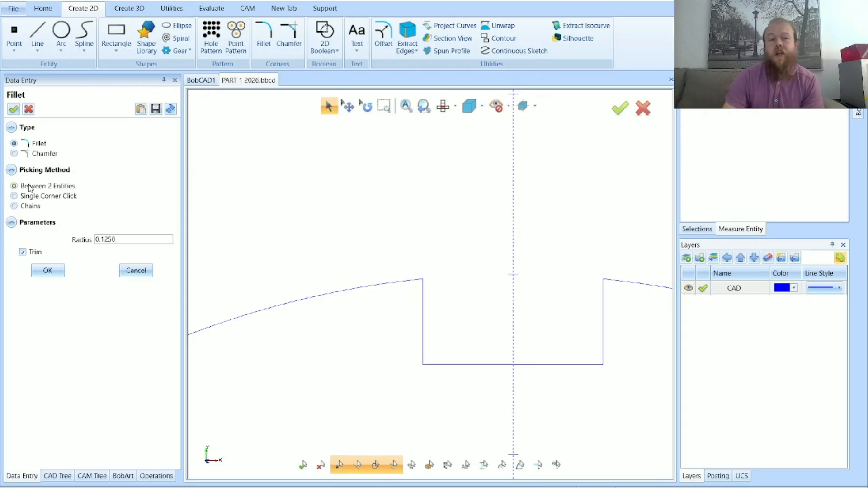
Try filleting the top notch's upper left corner using the Single Corner Click picking method, and undo it
left_click(32, 197)
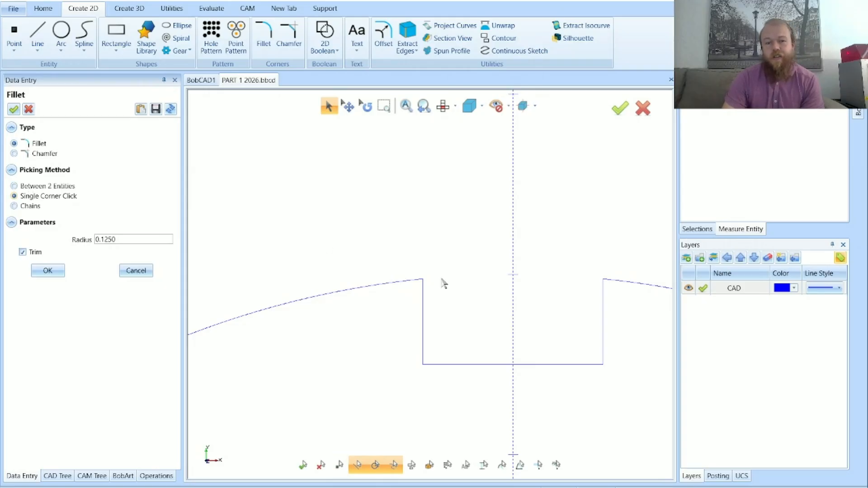
left_click(401, 286)
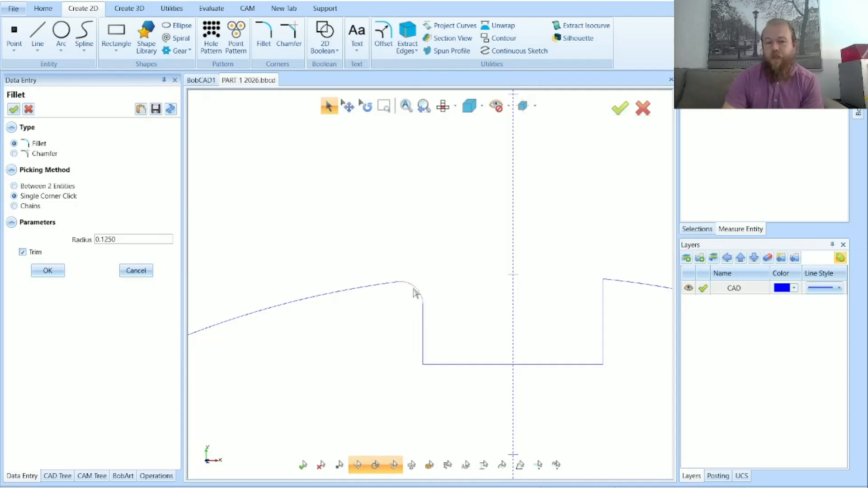
left_click(110, 1)
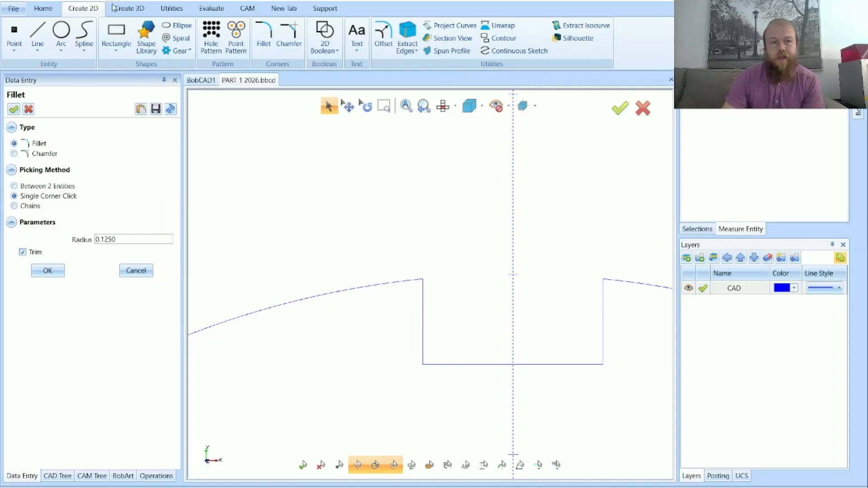
Fillet all notch corners of the circle profile at once with the 0.1250 radius, using the Chains picking method
left_click(25, 210)
scroll(442, 244, "down", 5)
scroll(438, 246, "down", 2)
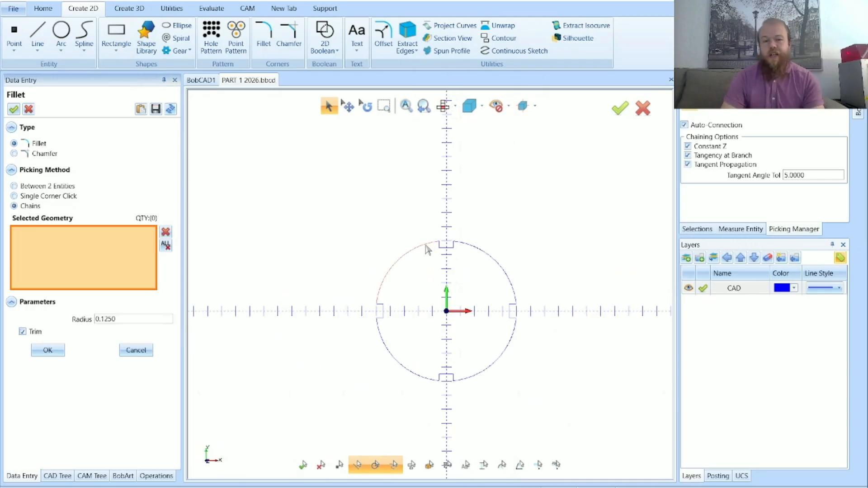
left_click_drag(309, 187, 551, 408)
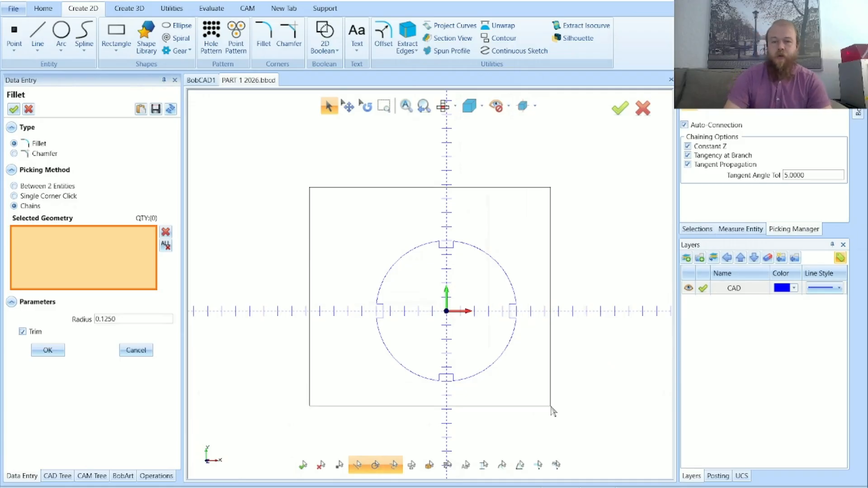
left_click_drag(552, 407, 551, 407)
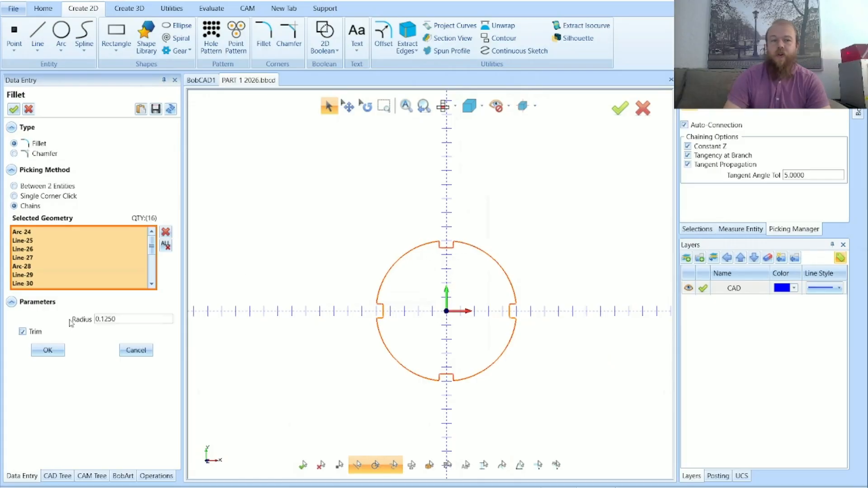
left_click(50, 352)
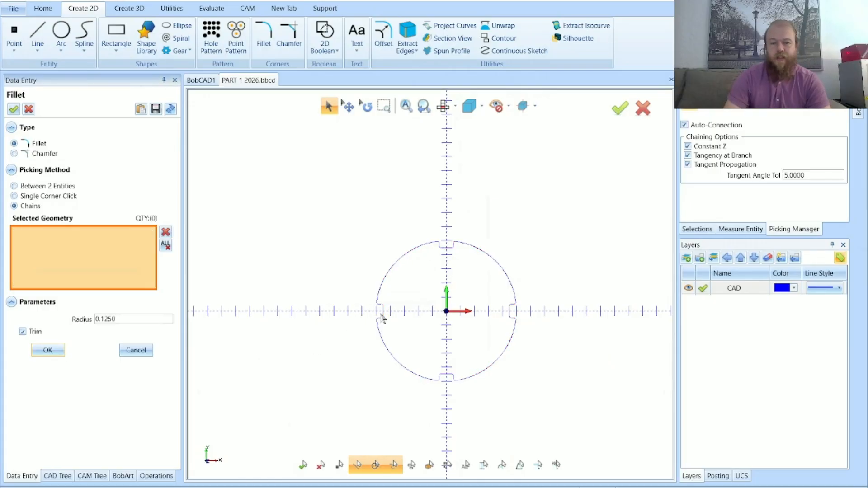
Examine the filleted corners of the notches around the circle, and close the Fillet command
scroll(379, 319, "up", 5)
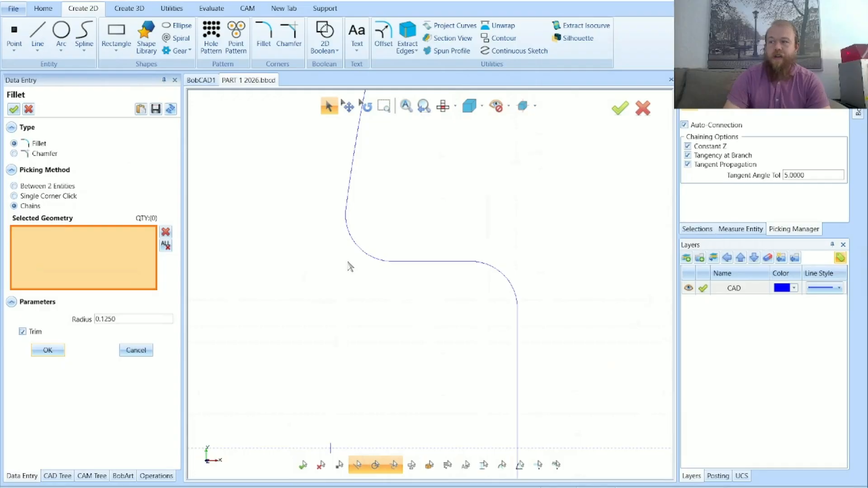
scroll(345, 267, "down", 5)
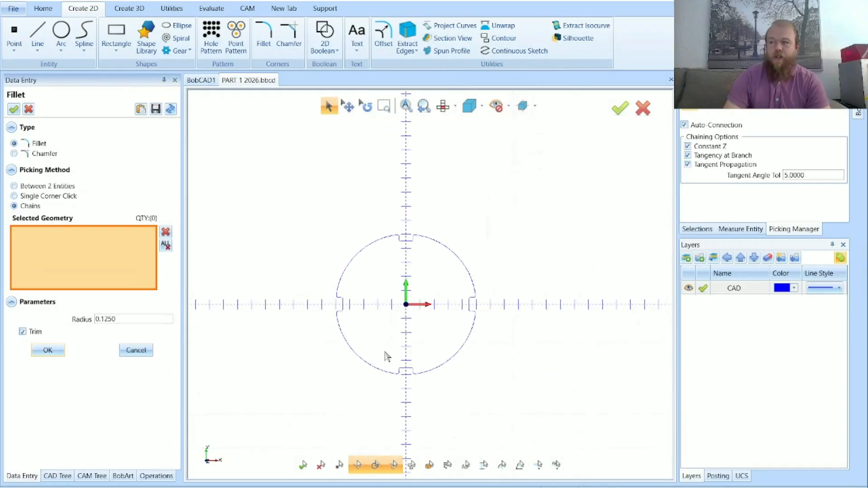
scroll(399, 370, "up", 4)
scroll(401, 380, "up", 1)
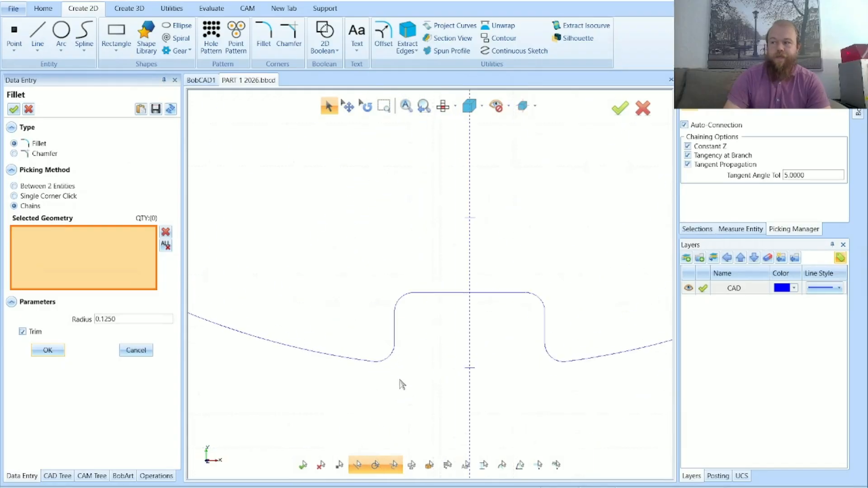
scroll(400, 381, "down", 5)
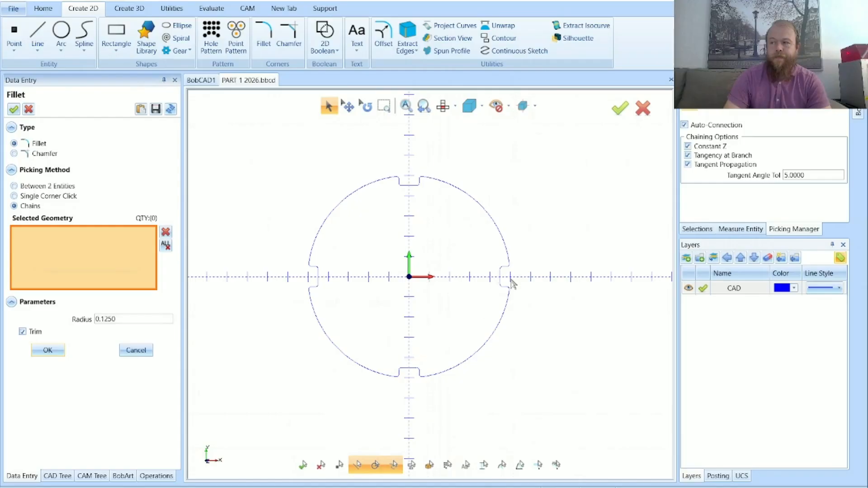
scroll(513, 284, "up", 5)
scroll(507, 289, "down", 6)
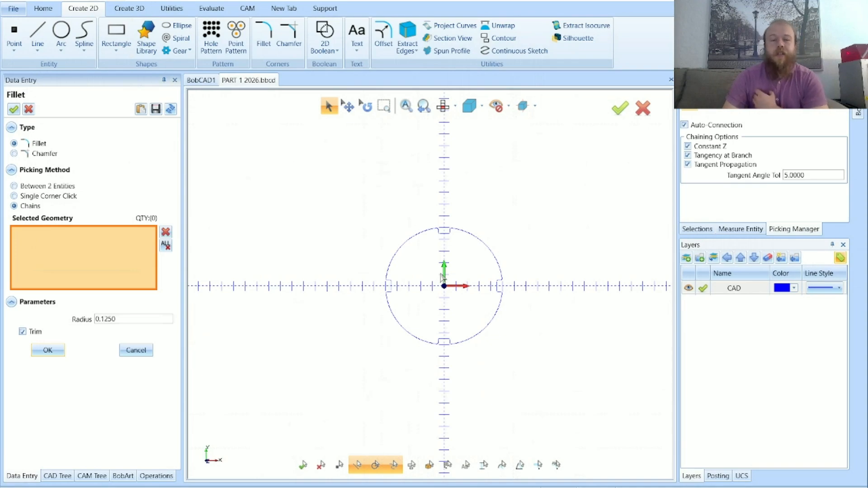
left_click(136, 351)
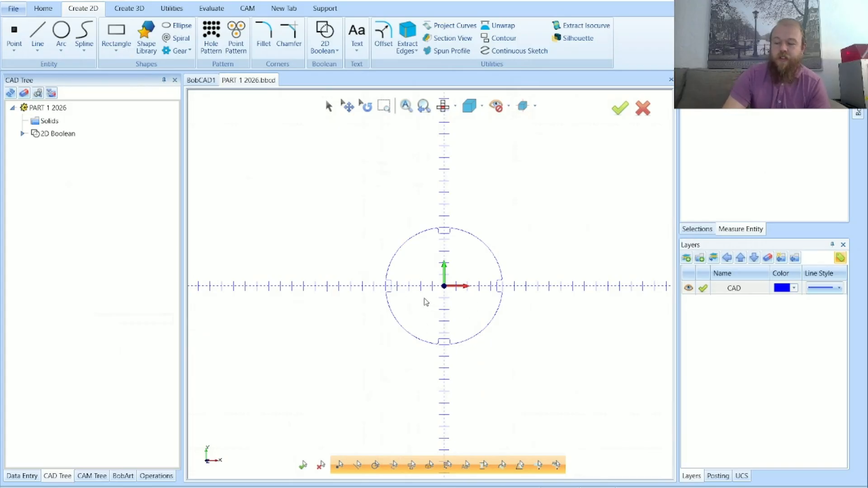
Examine the filleted profile at a tilted angle, and return to the top view with the whole part fitted
middle_click_drag(542, 360, 494, 302)
scroll(452, 295, "up", 2)
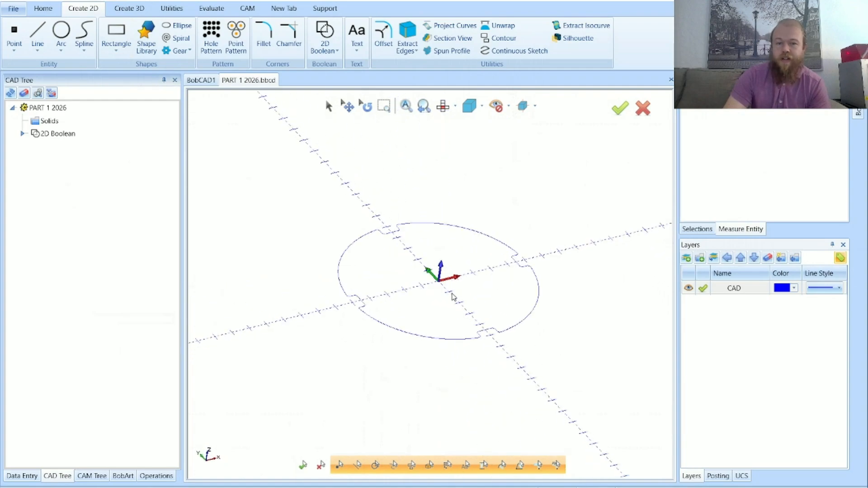
scroll(455, 301, "up", 2)
scroll(300, 279, "up", 3)
scroll(310, 297, "down", 3)
scroll(310, 296, "up", 1)
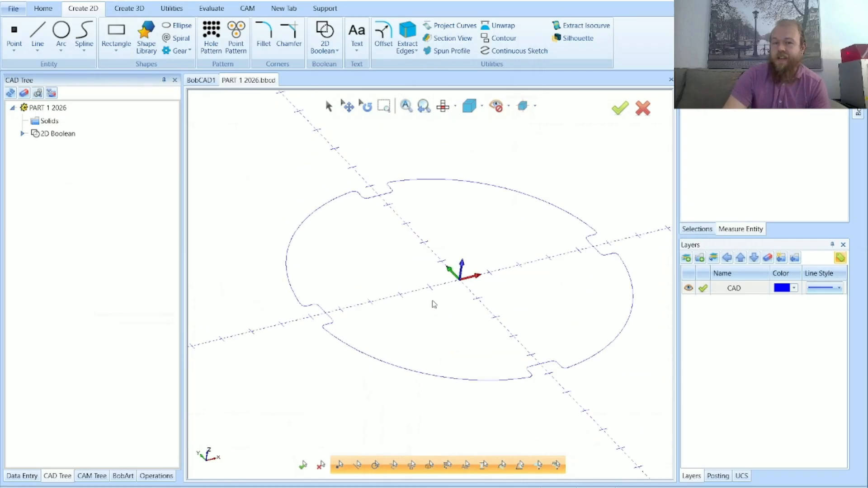
scroll(385, 333, "down", 3)
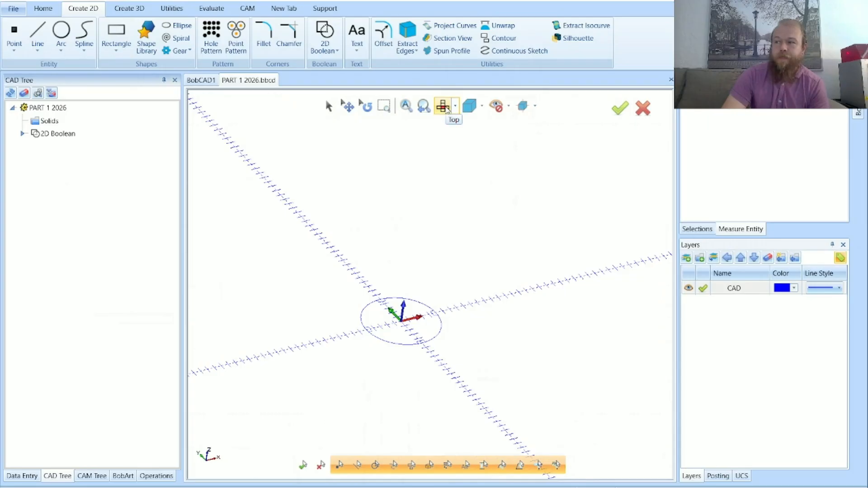
left_click(444, 106)
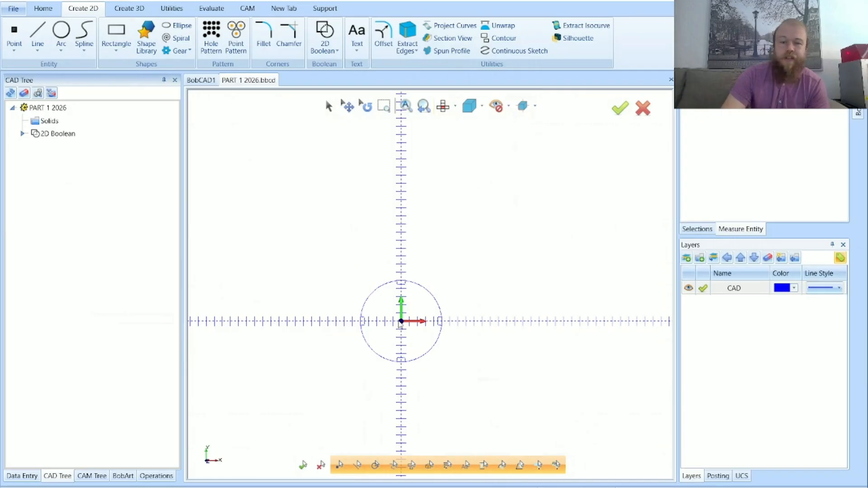
scroll(404, 287, "up", 5)
scroll(405, 306, "down", 7)
scroll(595, 225, "up", 6)
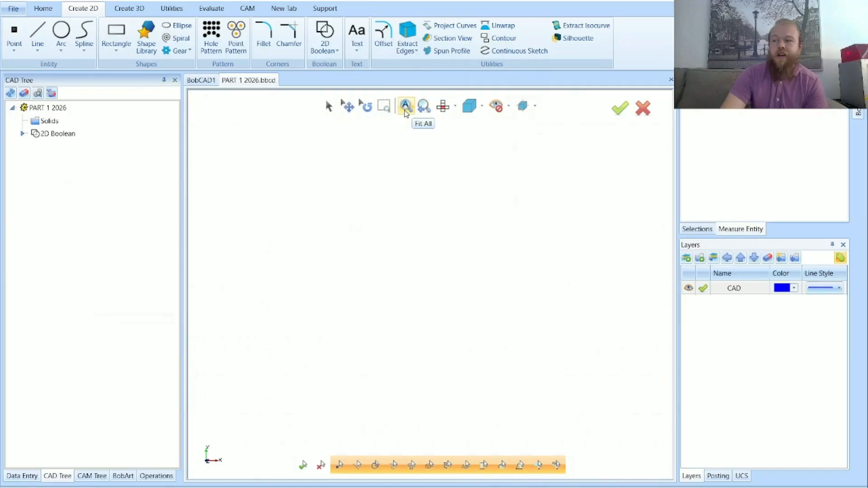
left_click(406, 110)
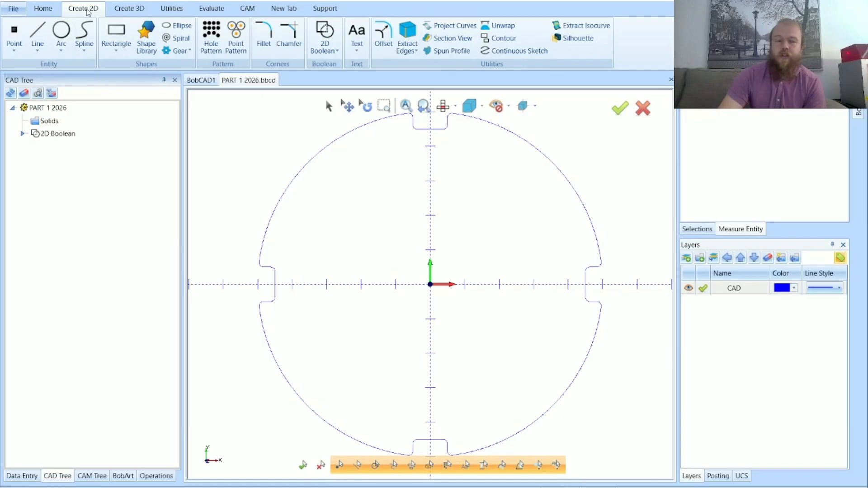
Draw a circle with a diameter of 3 centred on the origin, and close the Arc command
left_click(64, 31)
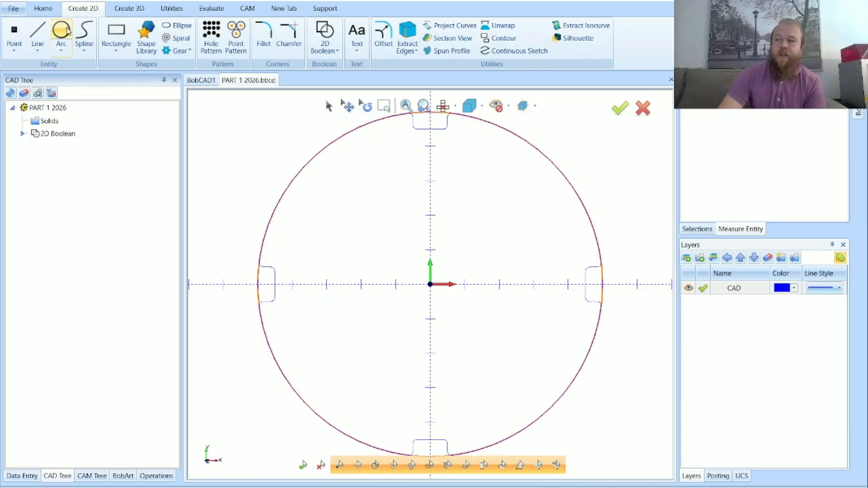
double_click(134, 285)
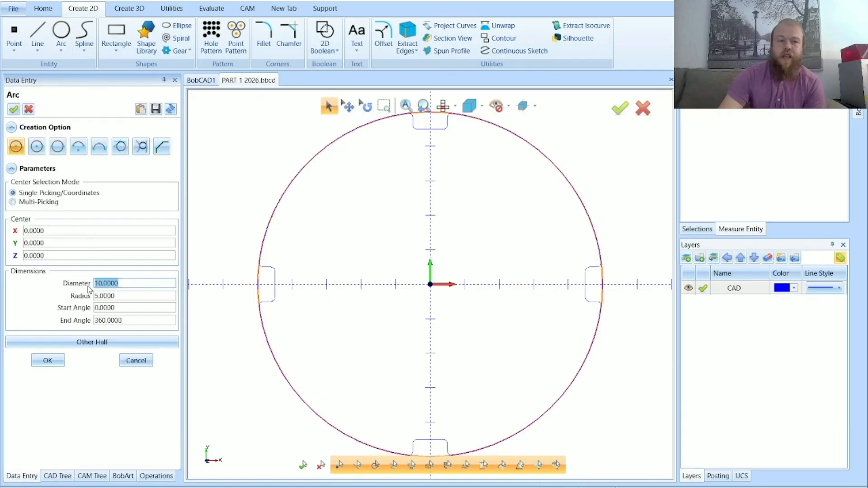
type("3")
key("Tab")
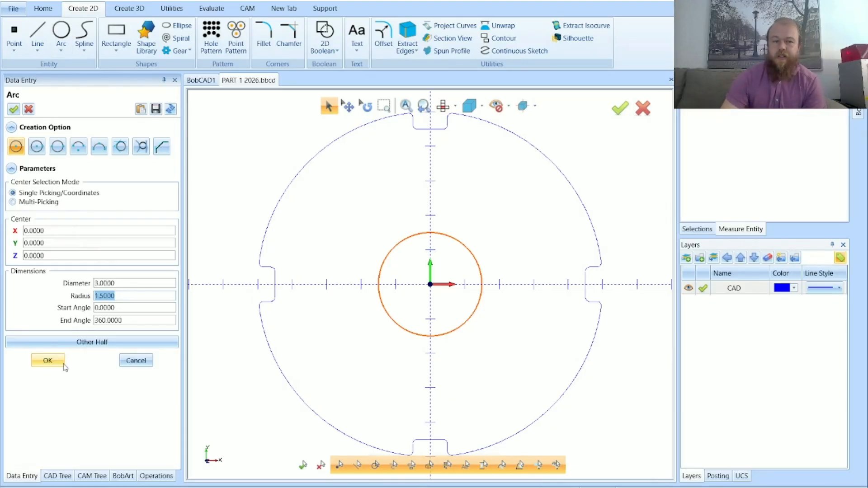
left_click(47, 360)
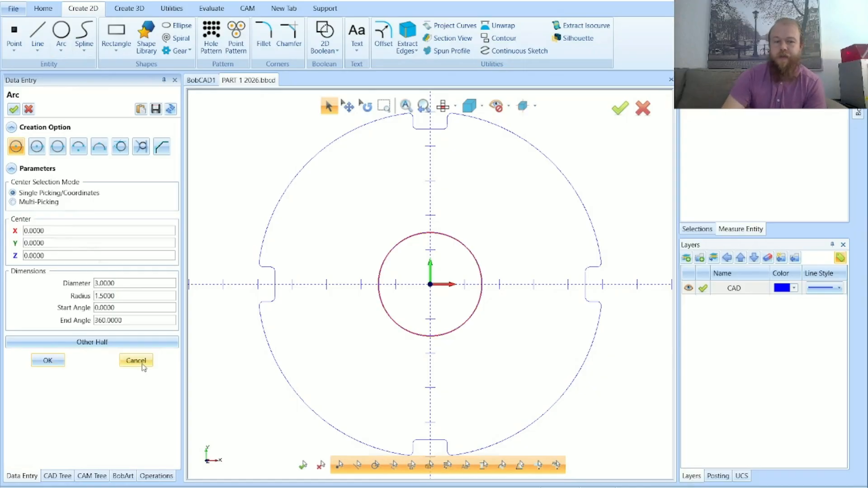
left_click(139, 362)
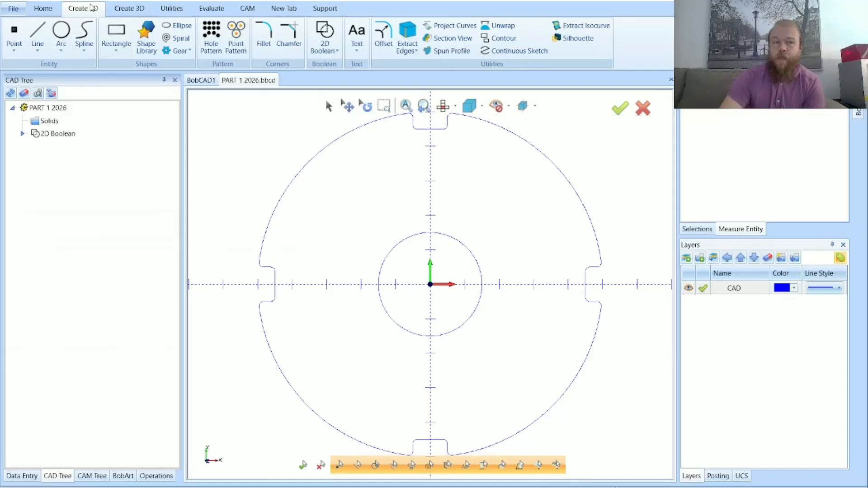
Set up a circular hole pattern of 6 holes on a 4.0000 pattern diameter around the origin, with a hole diameter of 0.2500
left_click(61, 32)
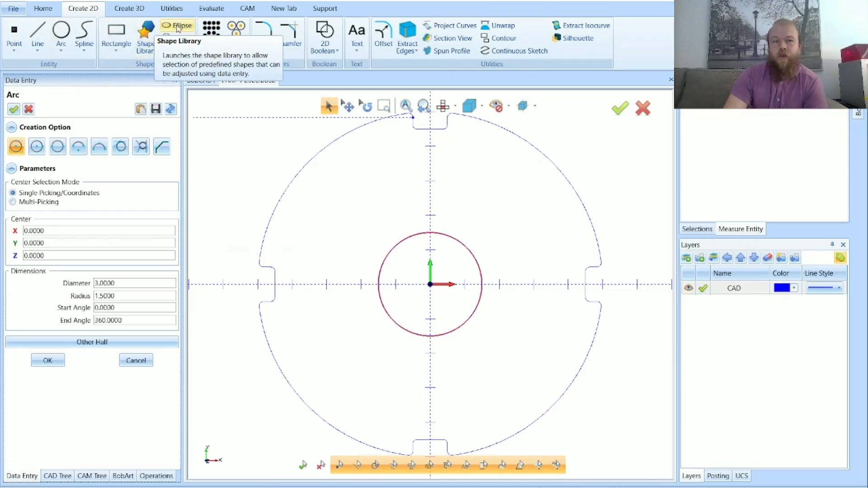
left_click(218, 36)
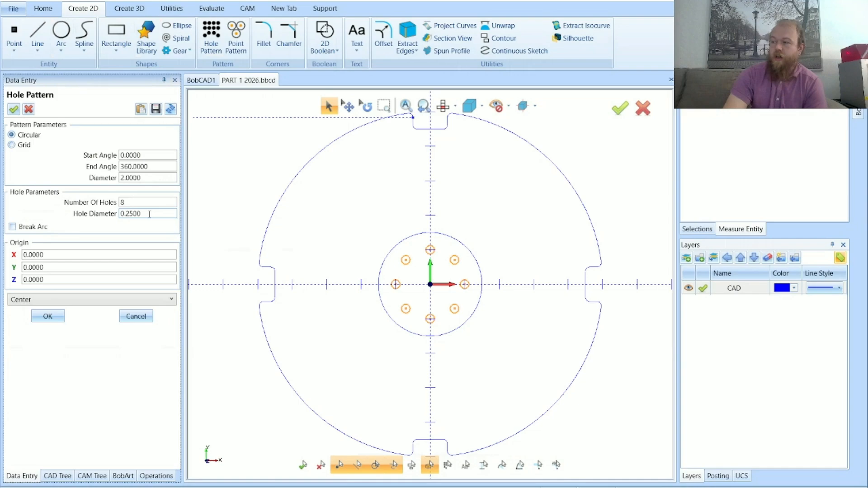
left_click_drag(141, 214, 120, 214)
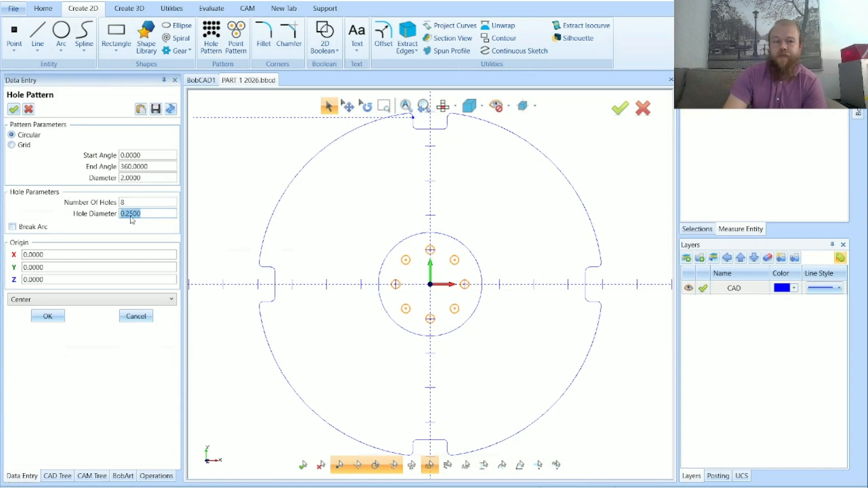
left_click_drag(137, 202, 121, 202)
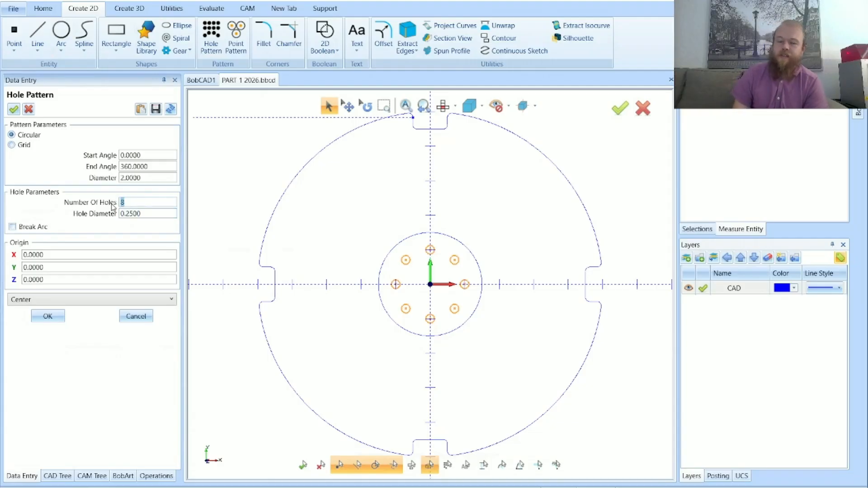
type("6")
key("Tab")
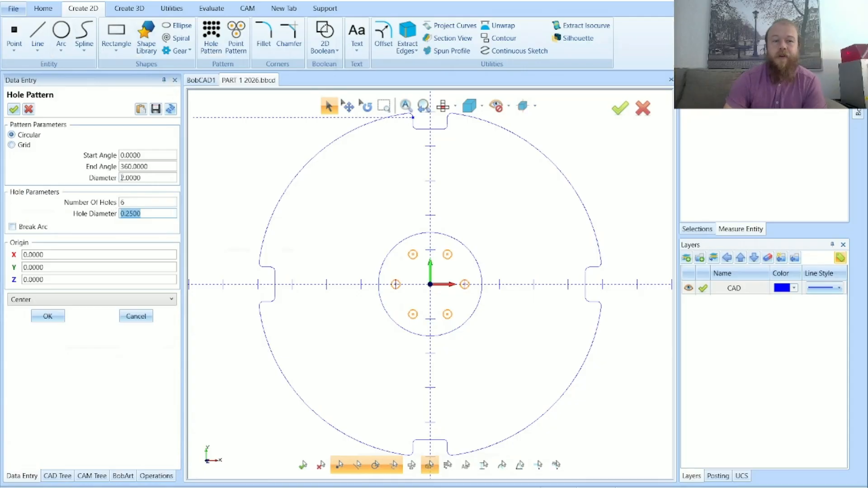
left_click_drag(142, 178, 121, 181)
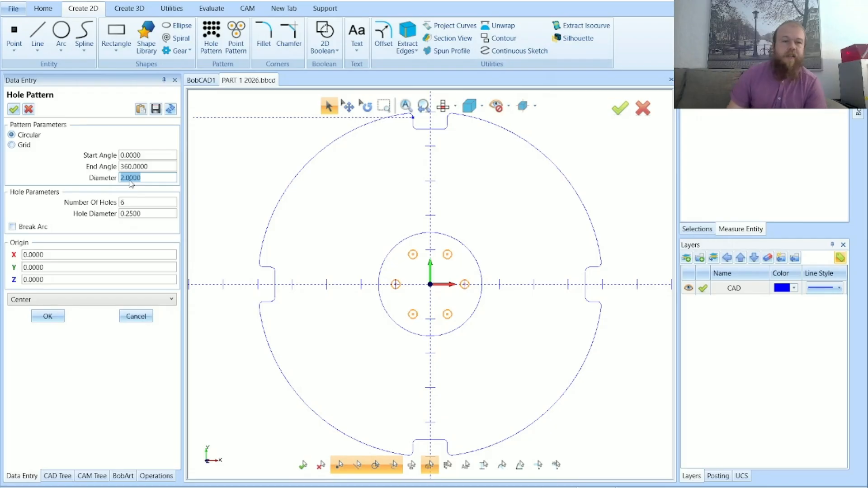
type("4")
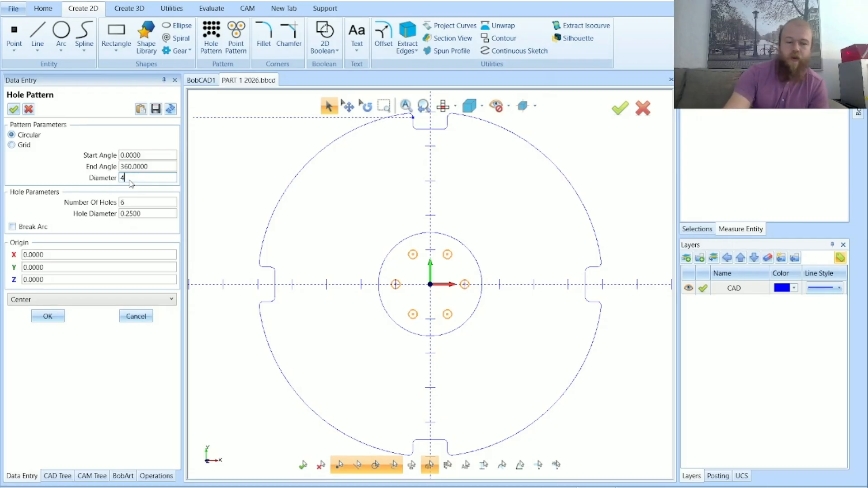
key("Tab")
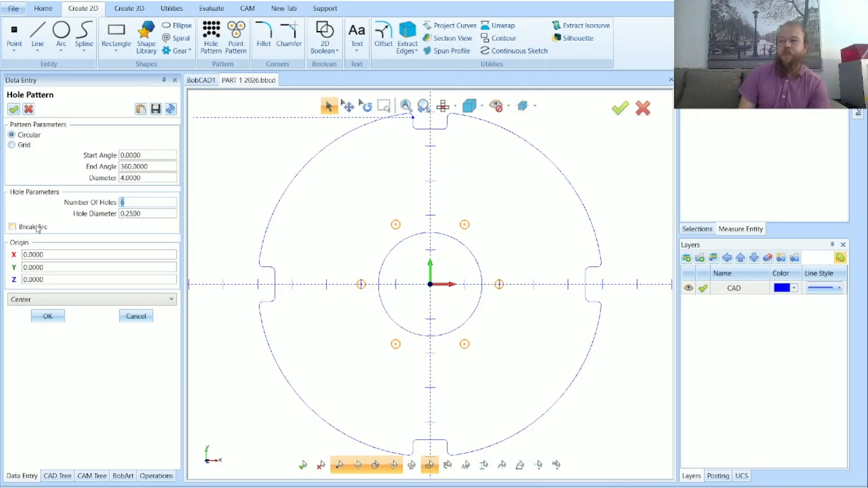
Enable Break Arc for the hole pattern, create it, and close the Hole Pattern command
left_click(38, 229)
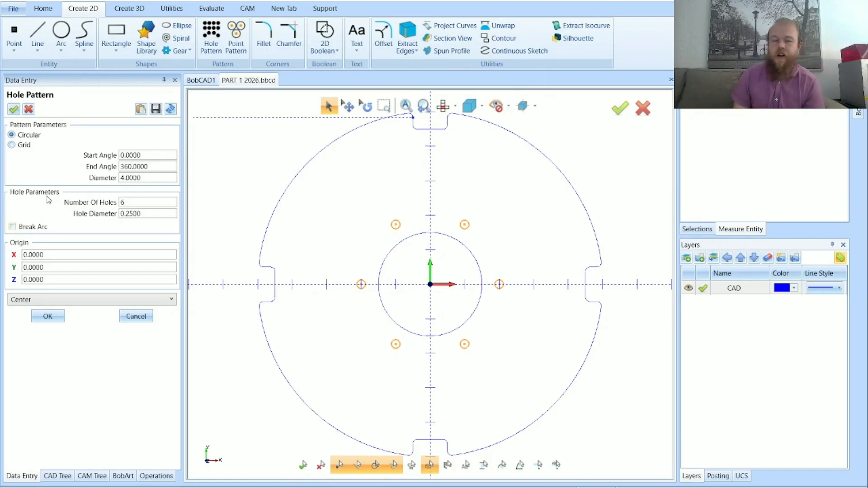
left_click(20, 229)
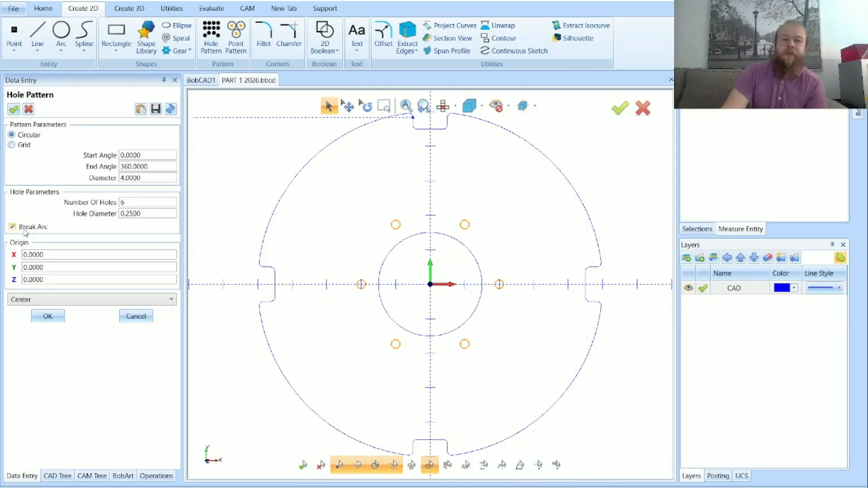
left_click(50, 315)
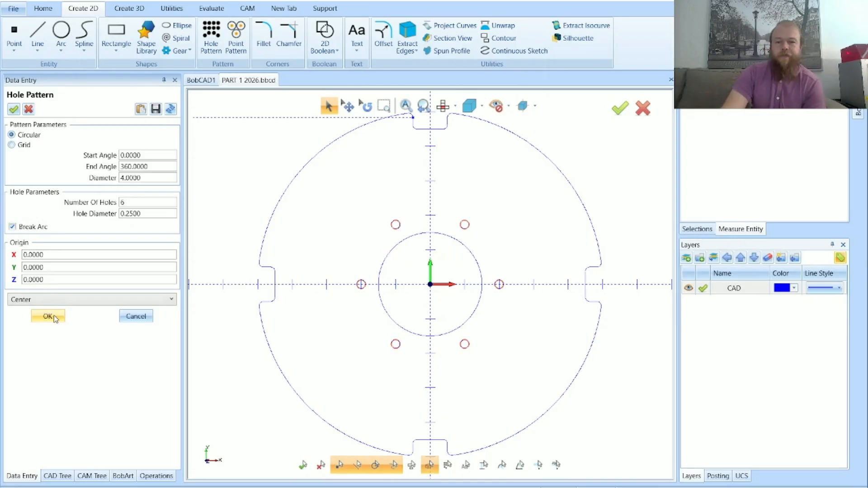
left_click(136, 316)
scroll(324, 310, "down", 2)
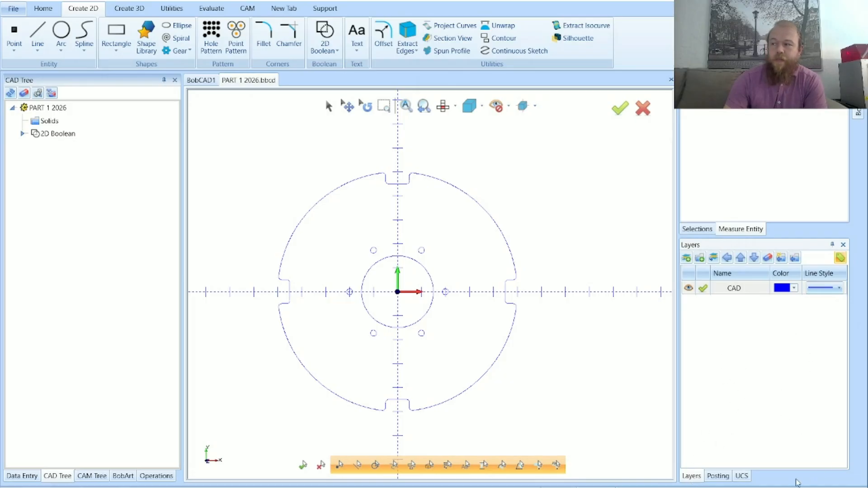
left_click(691, 478)
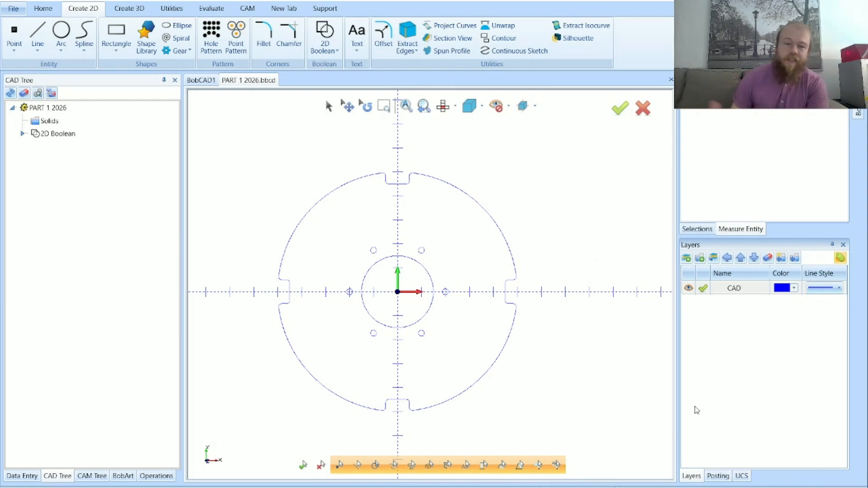
Recreate the six-hole circular pattern with Break Arc turned off, and close the Hole Pattern command
left_click(111, 1)
left_click(219, 37)
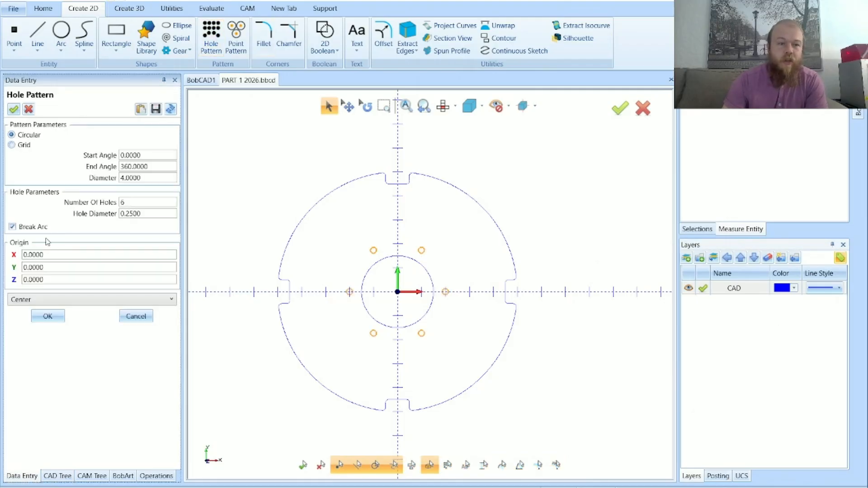
left_click(47, 316)
left_click(136, 316)
Examine how the holes and their centre points select as a single pattern, and clear the selection
scroll(348, 293, "up", 5)
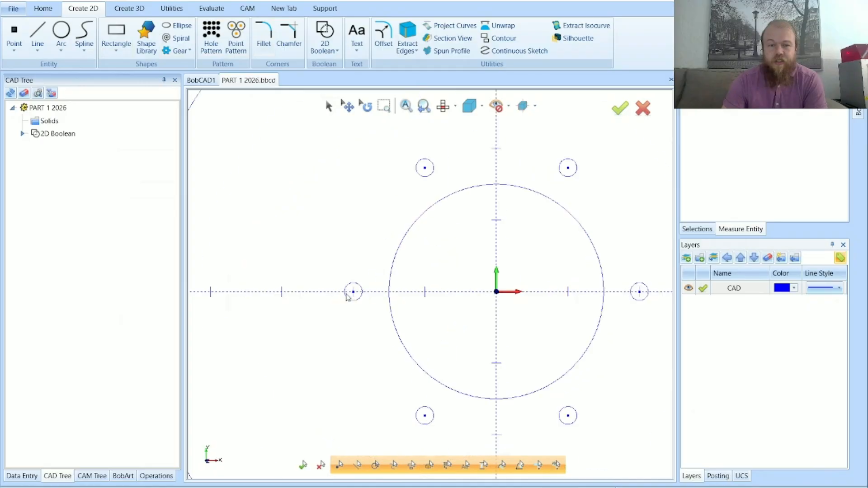
scroll(346, 290, "down", 6)
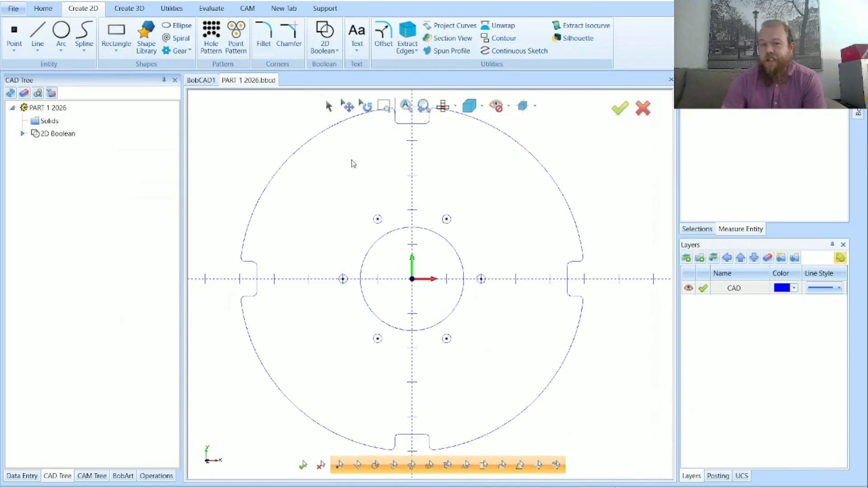
left_click(329, 107)
left_click(379, 220)
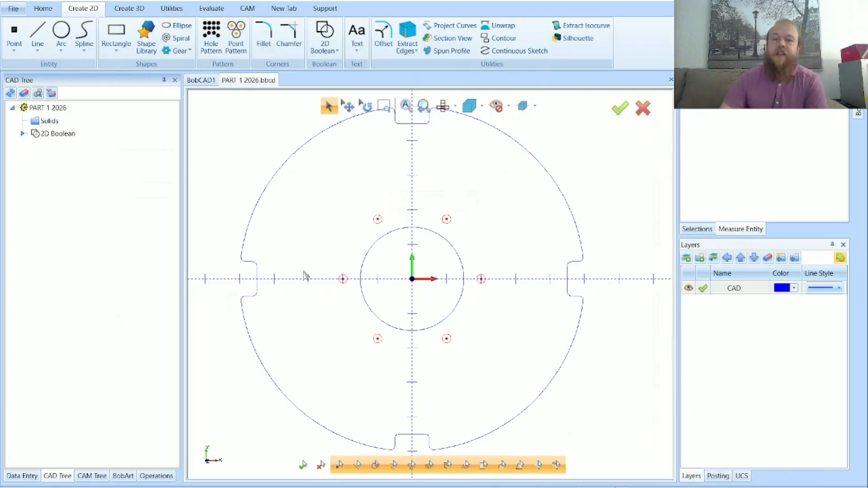
right_click(660, 227)
left_click(674, 242)
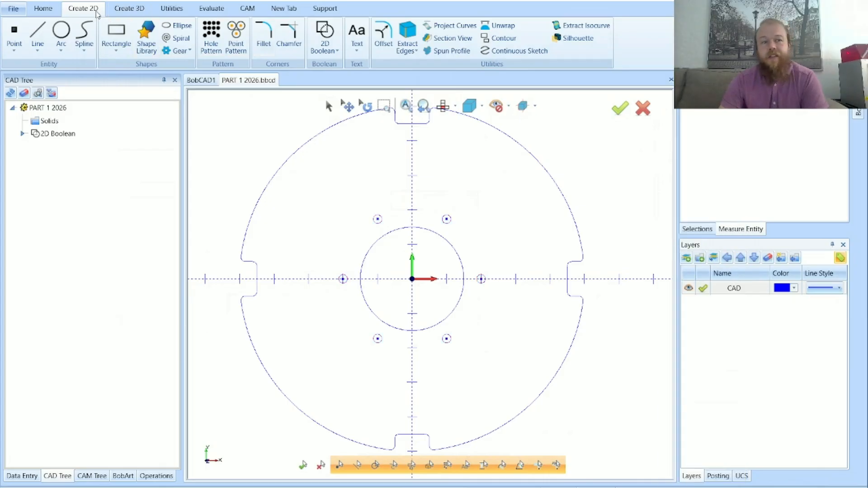
Explode the circular hole pattern into individual arcs, keeping With Arcs enabled, and close the Explode command
left_click(183, 10)
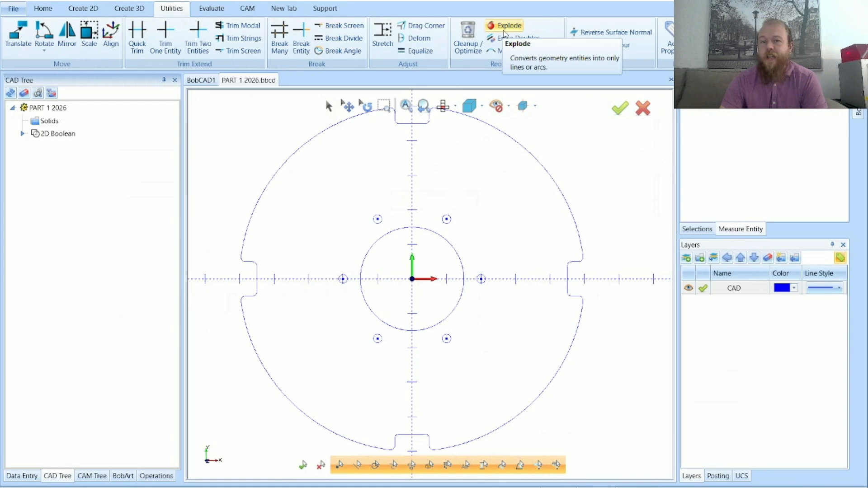
left_click(504, 26)
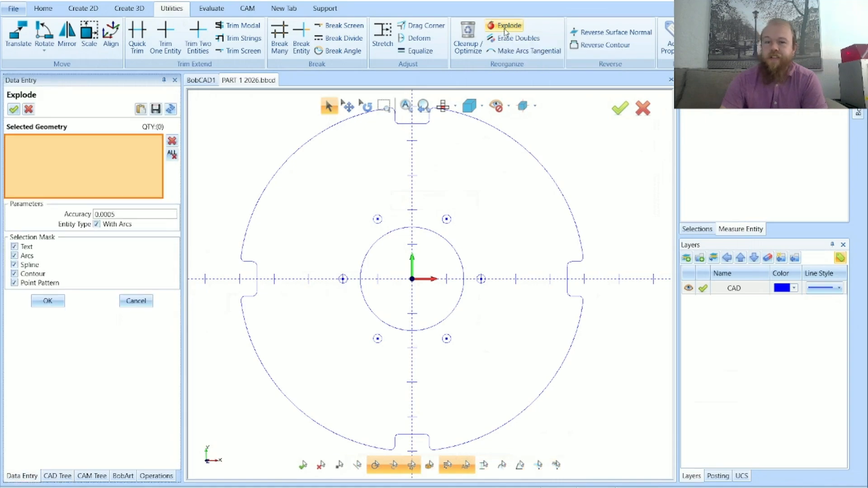
left_click(447, 219)
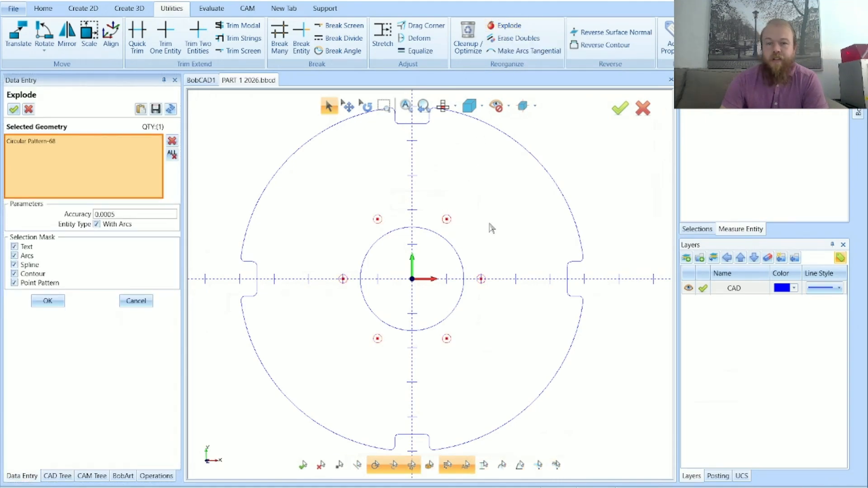
left_click(48, 303)
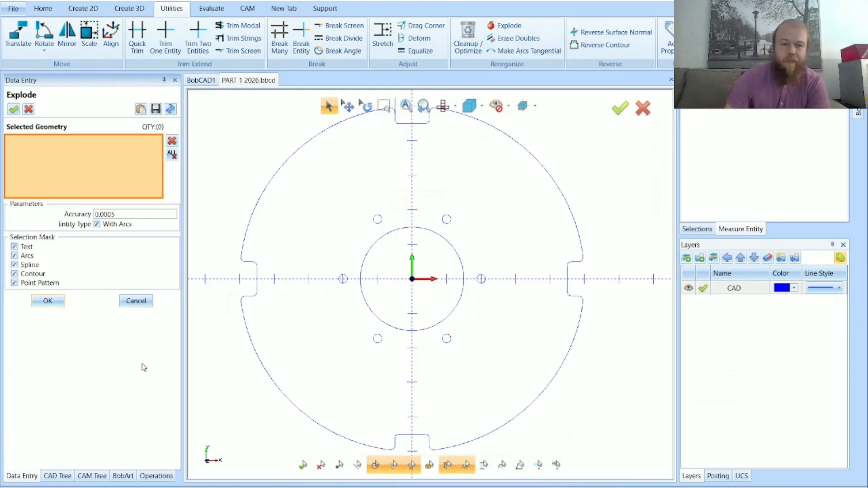
left_click(136, 301)
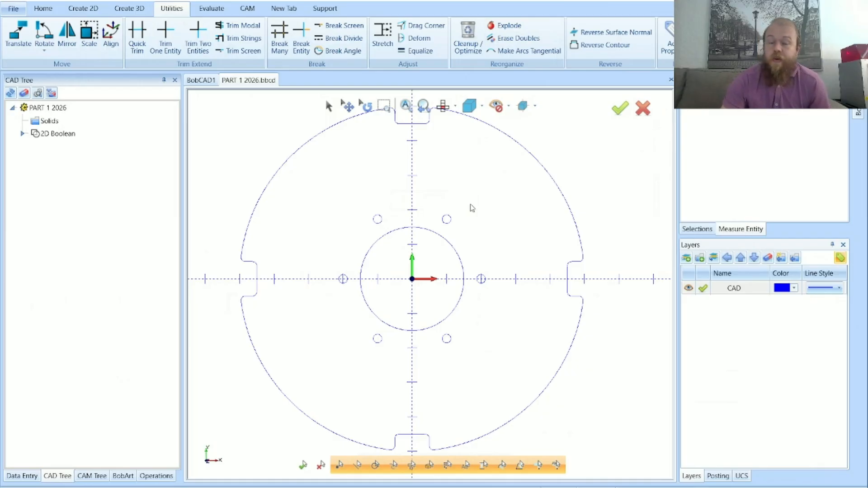
Inspect the centre coordinates and diameter of the small hole up and to the left of the origin, and cancel its modification
scroll(472, 208, "down", 2)
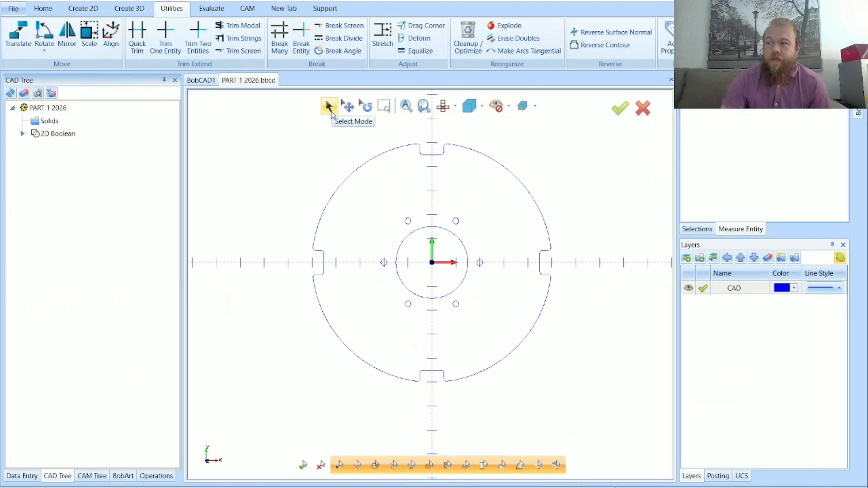
left_click(332, 112)
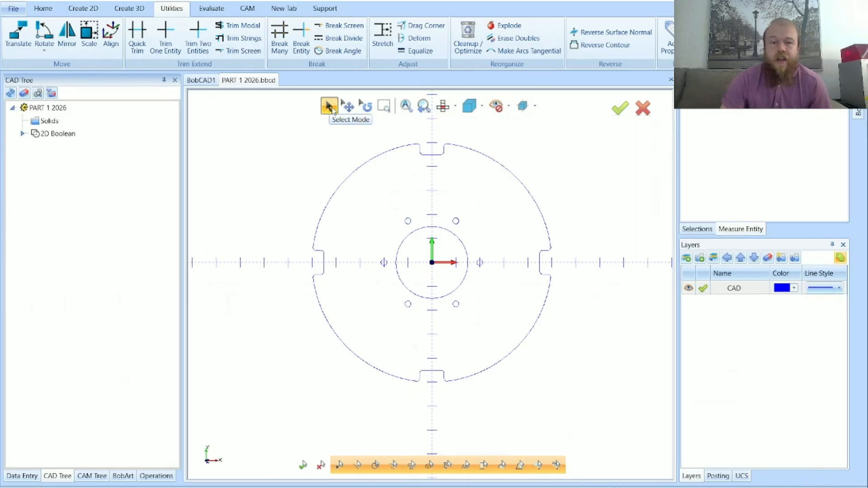
scroll(409, 226, "up", 10)
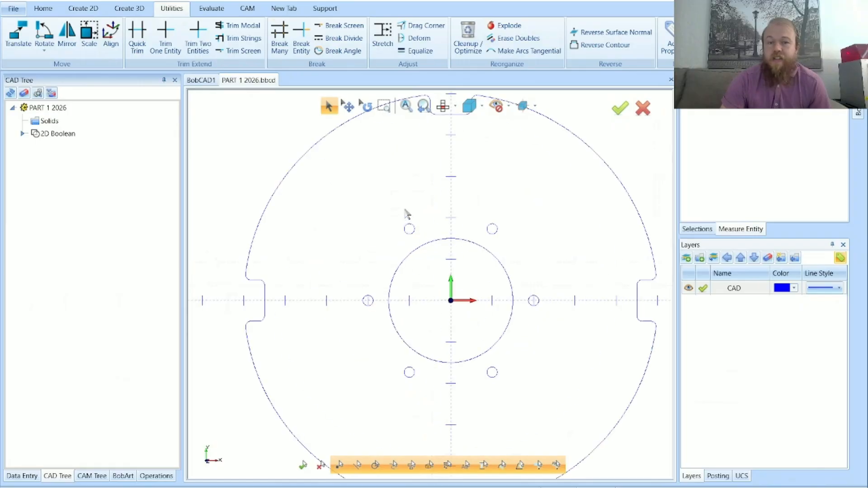
double_click(415, 250)
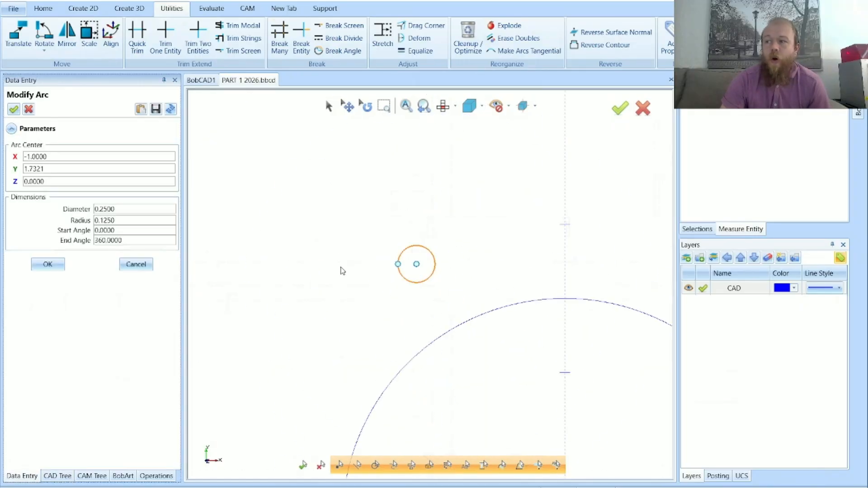
double_click(134, 209)
double_click(59, 157)
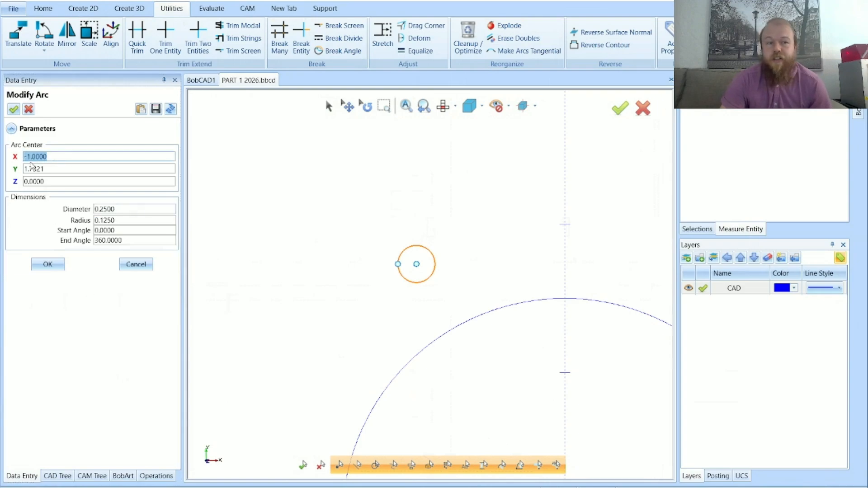
double_click(52, 169)
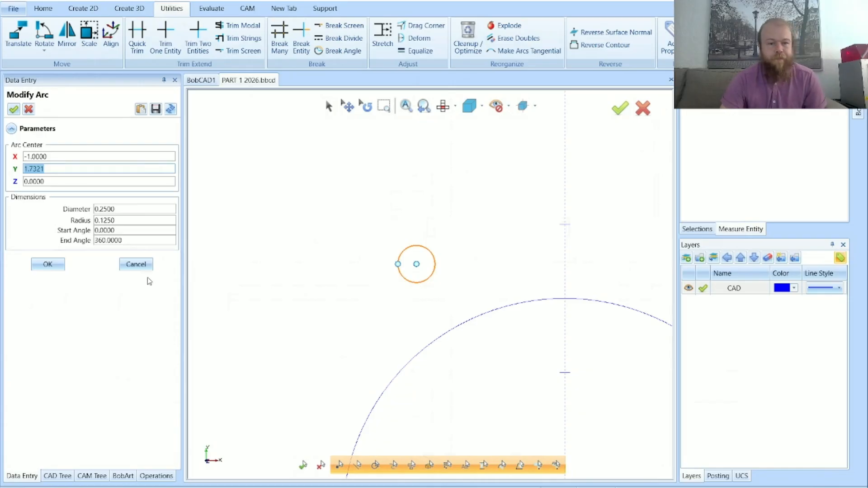
left_click(135, 265)
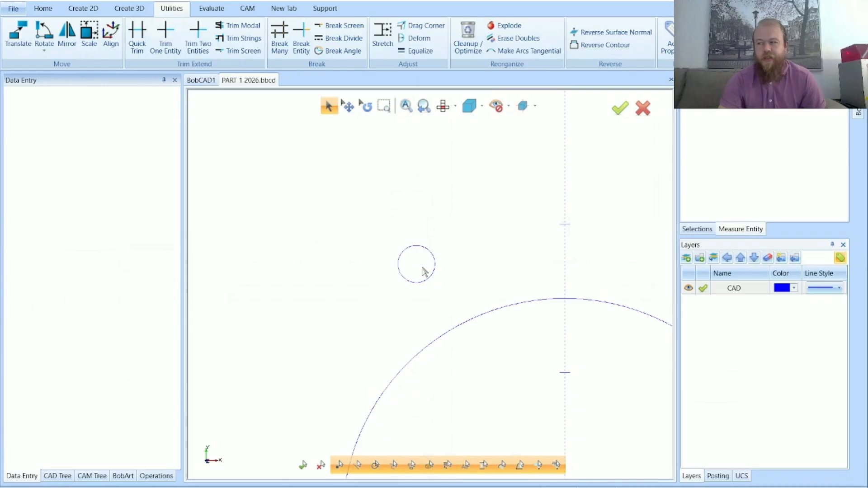
scroll(358, 253, "down", 5)
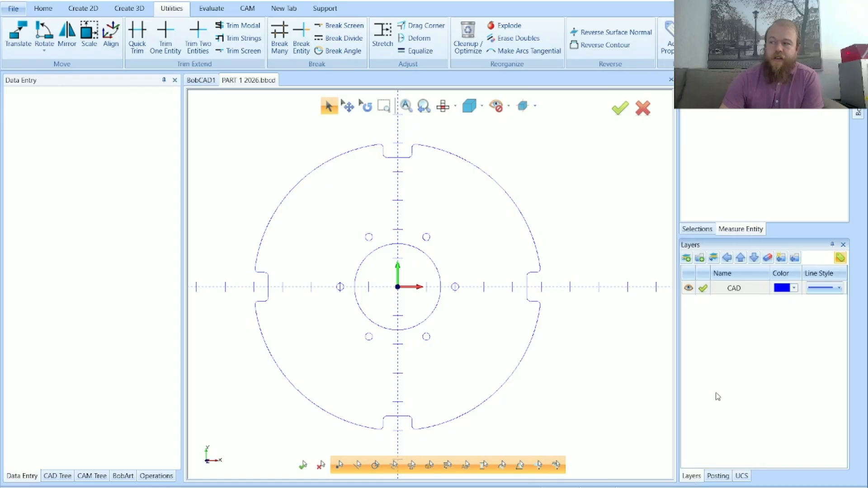
Undock the Layers pane over the drawing area and dock it back beneath the Measure Entity pane
left_click(734, 370)
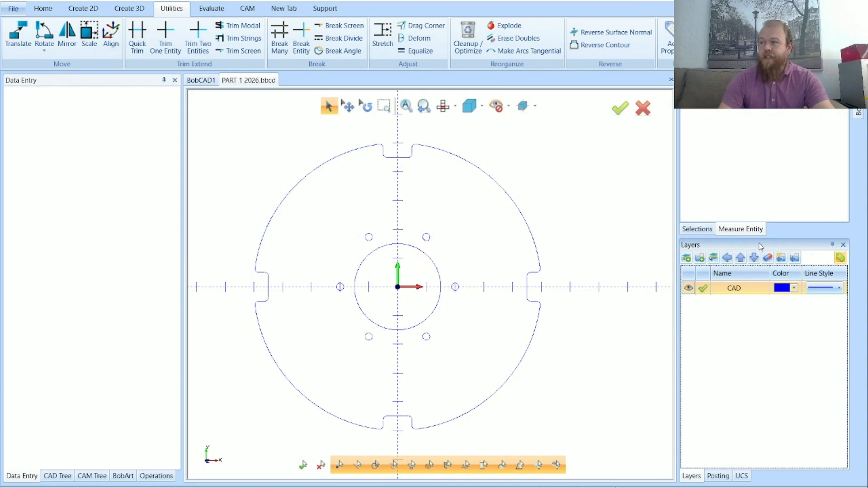
left_click_drag(759, 244, 346, 180)
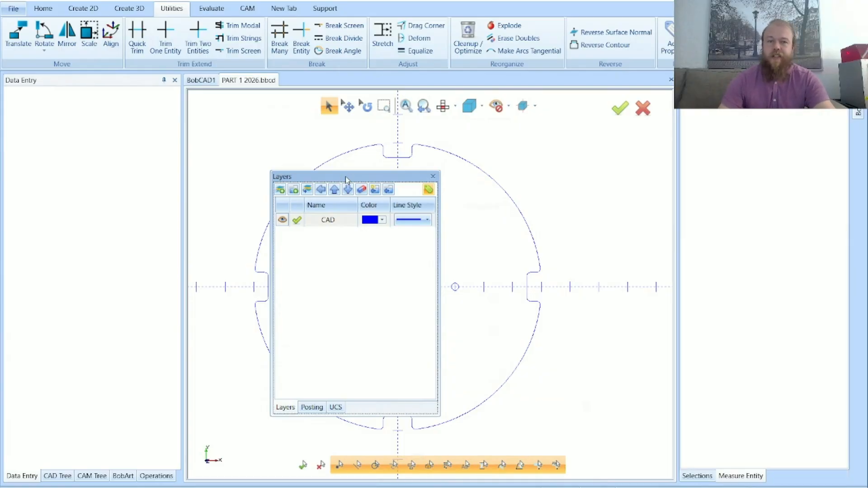
left_click_drag(376, 180, 486, 157)
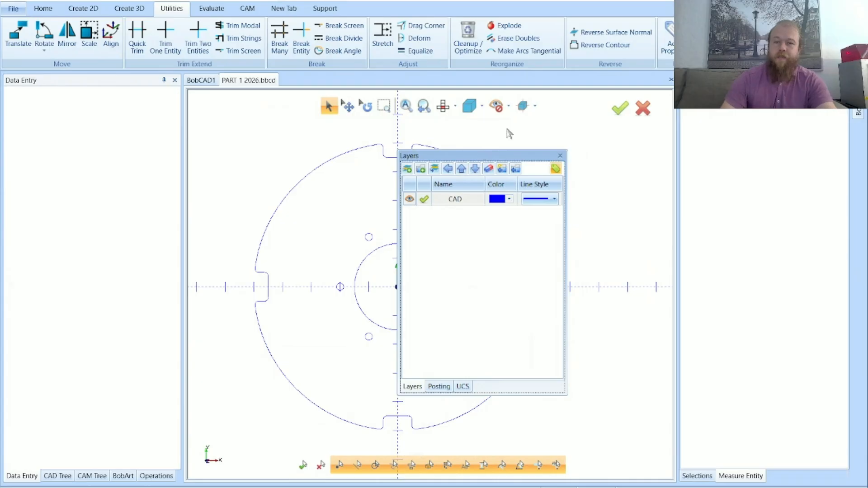
mouse_move(479, 158)
left_mouse_down()
mouse_move(310, 156)
mouse_move(615, 130)
mouse_move(501, 201)
mouse_move(560, 233)
mouse_move(675, 267)
mouse_move(721, 298)
mouse_move(807, 305)
mouse_move(844, 274)
mouse_move(597, 267)
mouse_move(466, 231)
mouse_move(690, 140)
mouse_move(725, 153)
mouse_move(698, 140)
mouse_move(594, 200)
mouse_move(437, 230)
mouse_move(661, 148)
mouse_move(520, 177)
mouse_move(741, 187)
mouse_move(766, 271)
left_mouse_up()
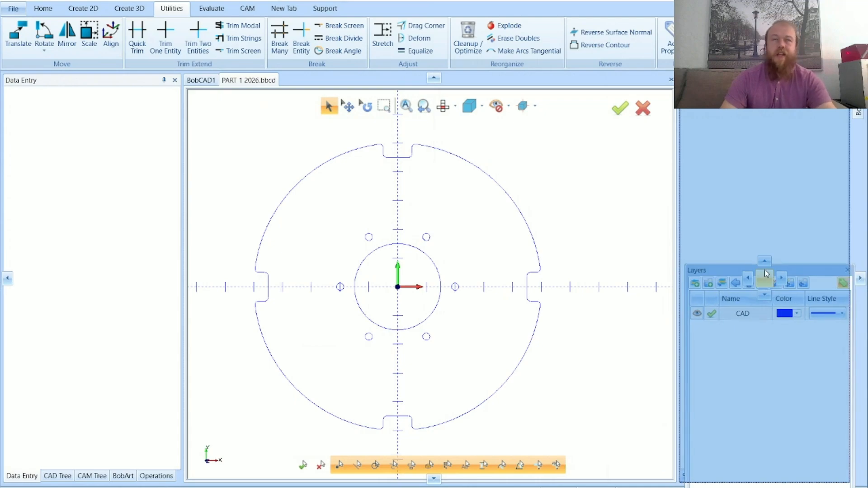
left_click_drag(767, 273, 759, 345)
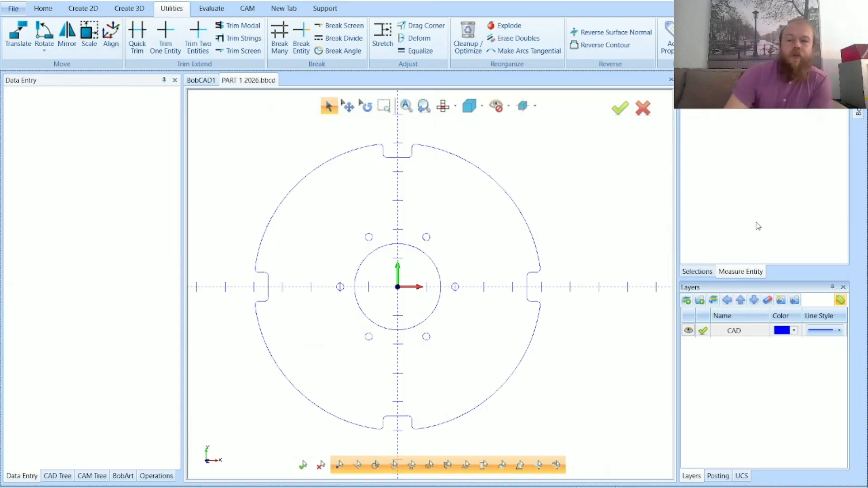
Create a new layer and name it SOLID
left_click(746, 361)
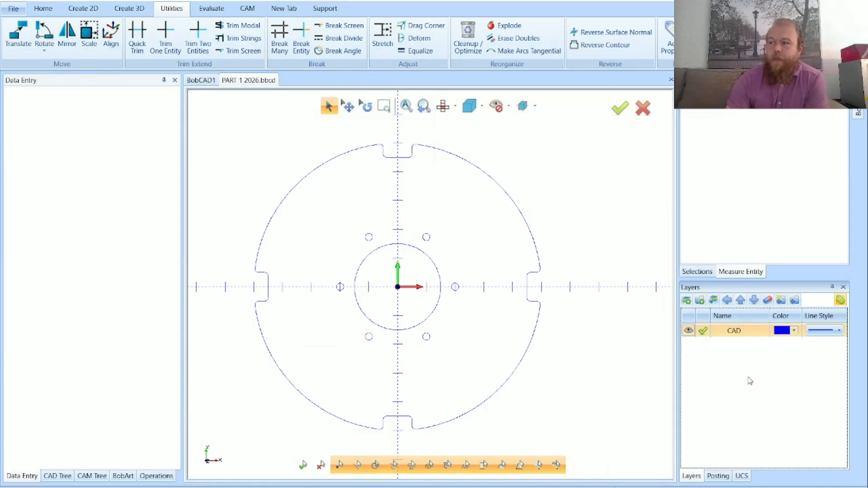
left_click(687, 301)
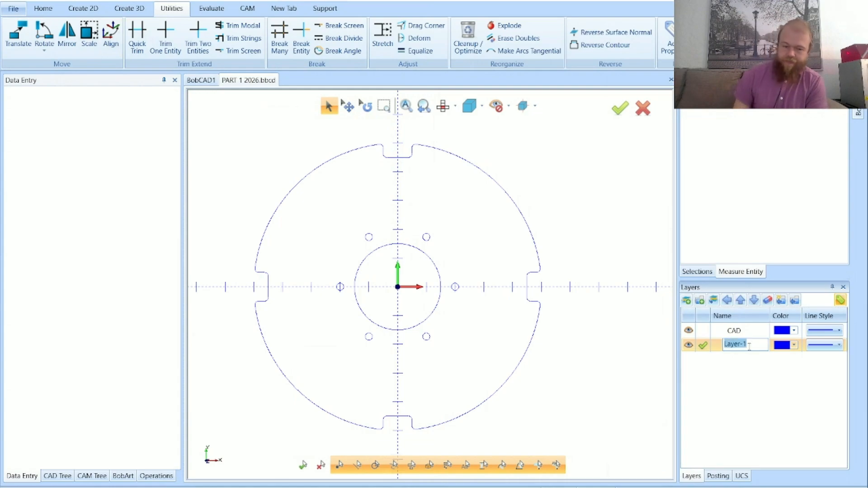
type("SOLID")
key("Return")
key("Caps_Lock")
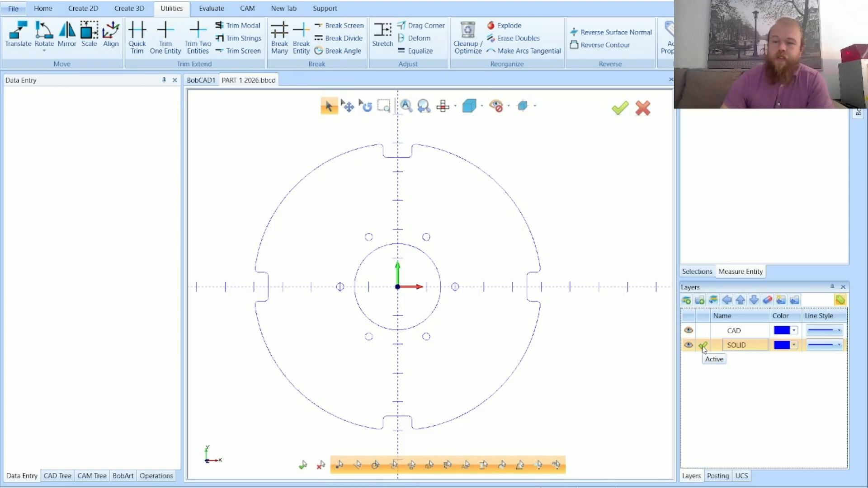
Switch the active layer back and forth between CAD and SOLID, leaving SOLID active
left_click(703, 332)
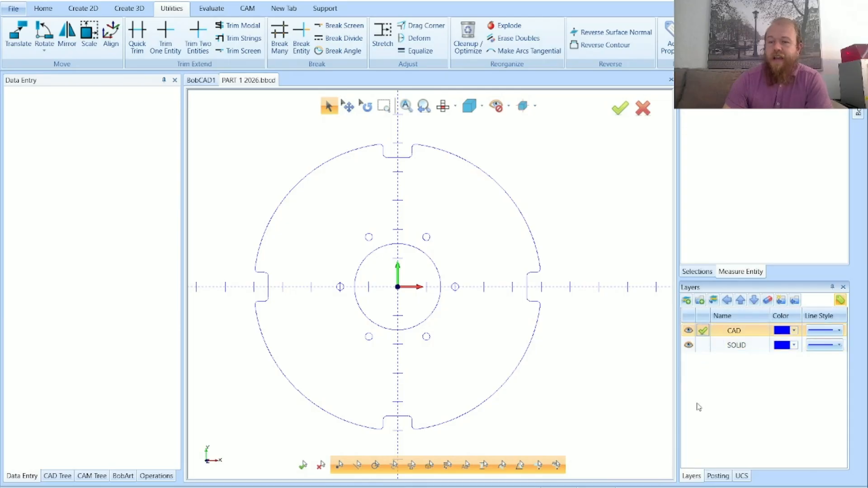
left_click(704, 346)
left_click(703, 331)
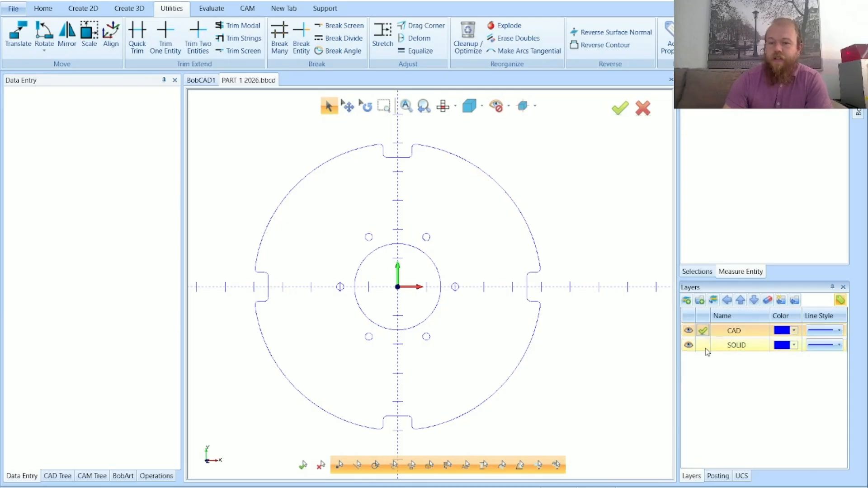
left_click(704, 346)
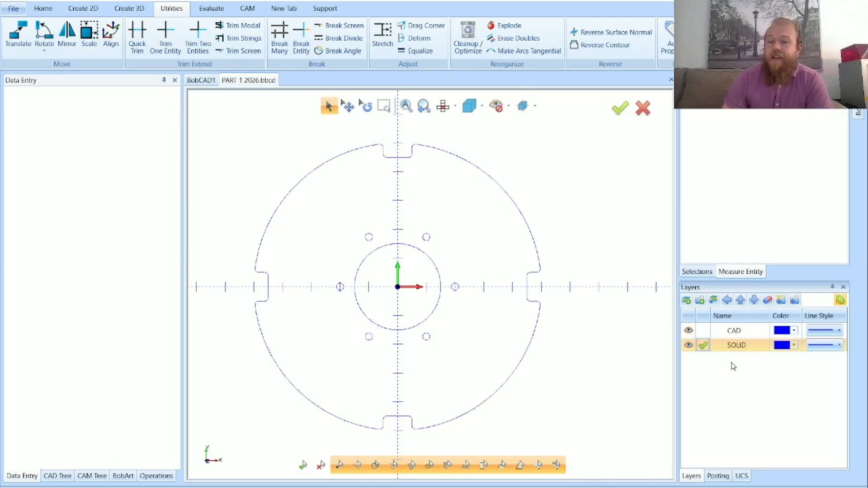
Toggle the CAD layer's visibility several times to examine which geometry belongs to it, leaving the layer shown
left_click(689, 331)
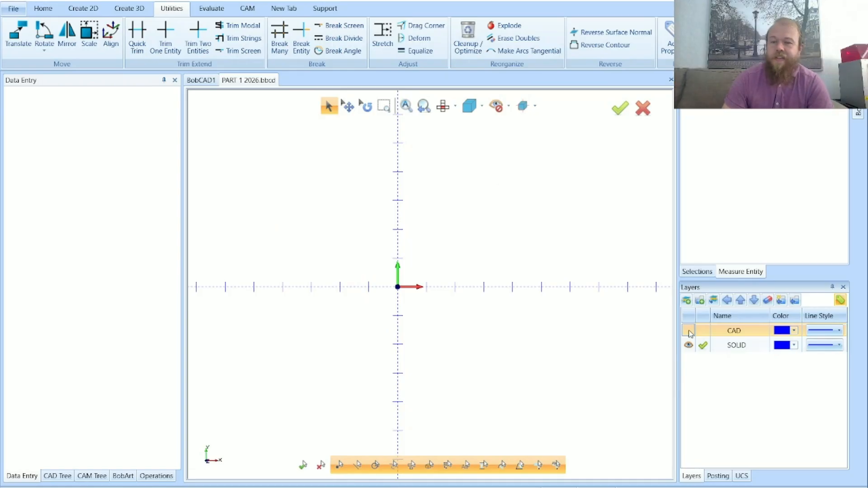
left_click(689, 331)
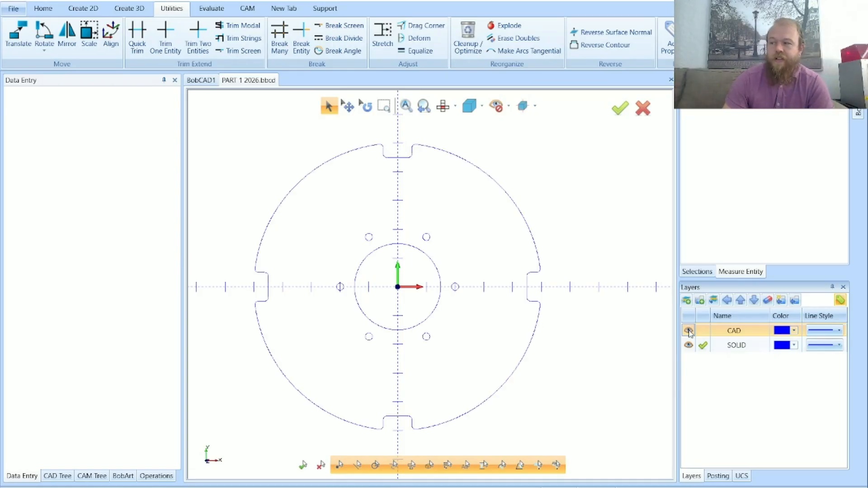
left_click(689, 331)
left_click(689, 332)
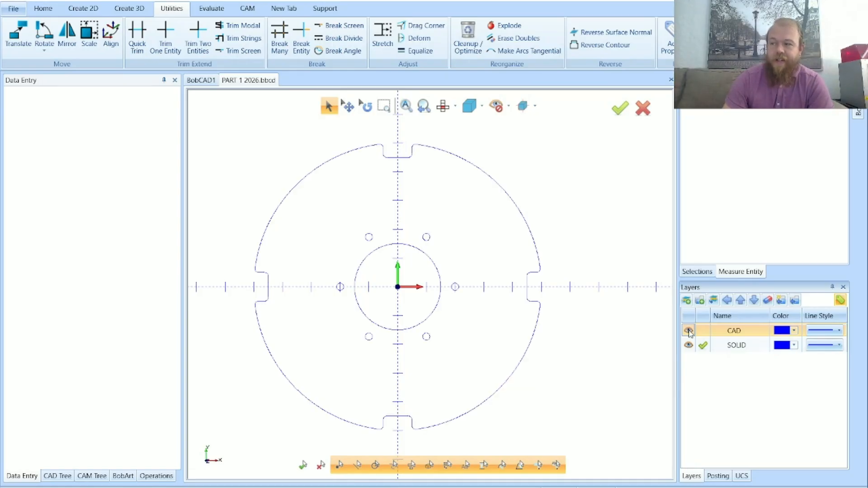
scroll(564, 333, "down", 2)
middle_click_drag(564, 333, 580, 316)
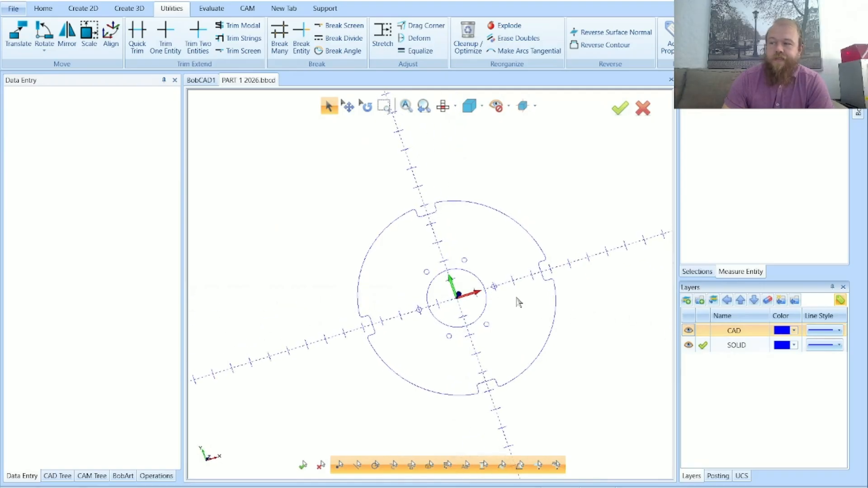
left_click(688, 330)
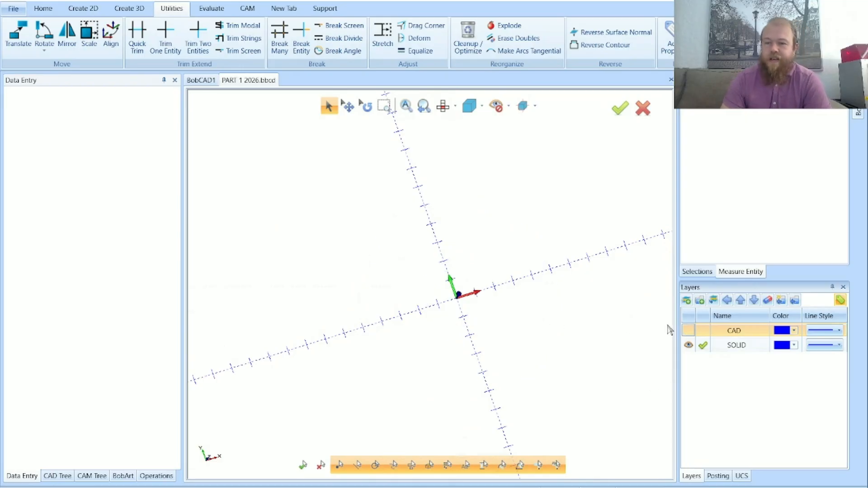
left_click(689, 331)
middle_click_drag(499, 367, 525, 333)
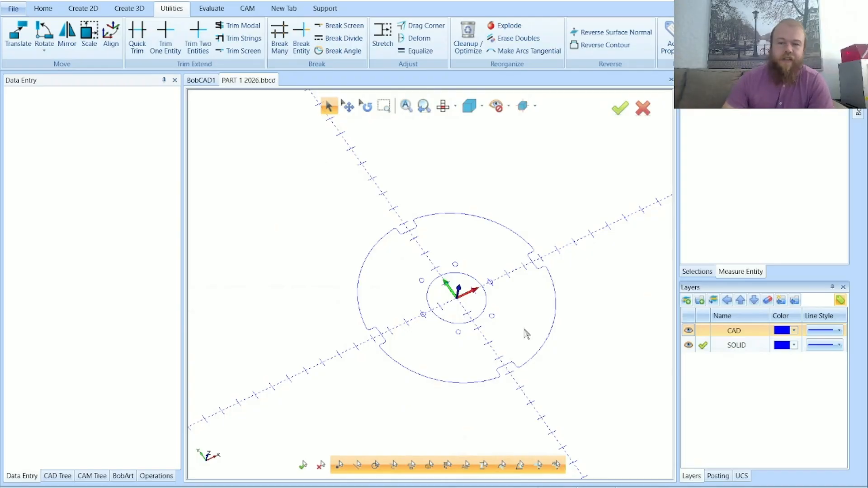
left_click(688, 330)
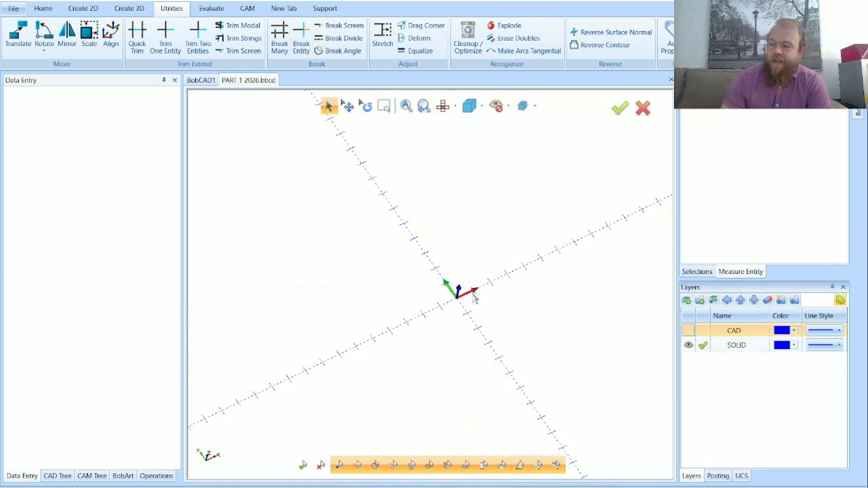
left_click(688, 331)
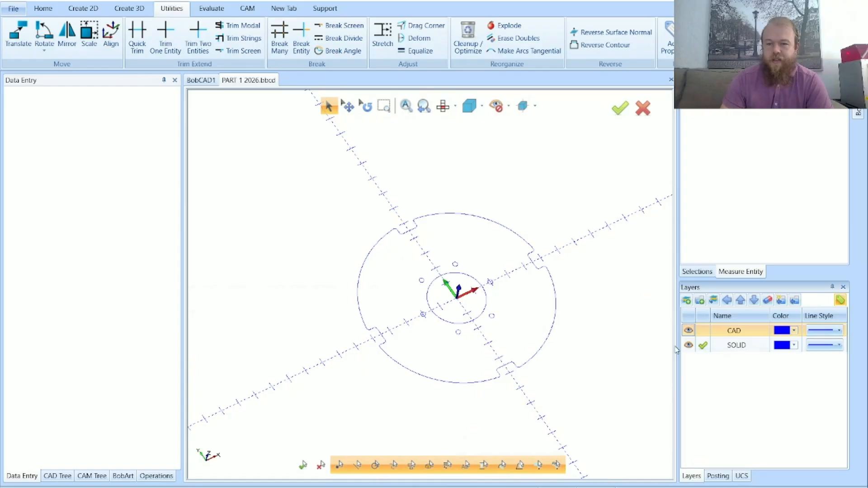
left_click(688, 331)
left_click(687, 331)
middle_click_drag(499, 246, 412, 259)
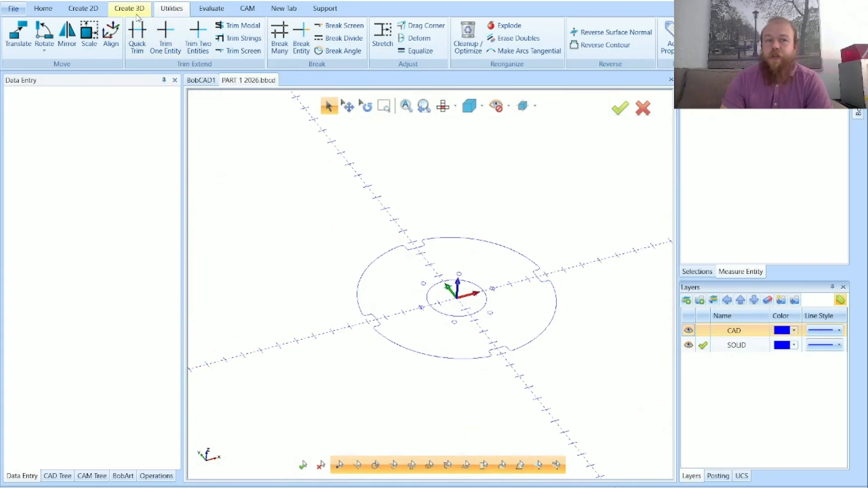
Start an Extrude Boss and select the complete outer notched profile as its geometry, checking the preview and the selected entities
left_click(130, 10)
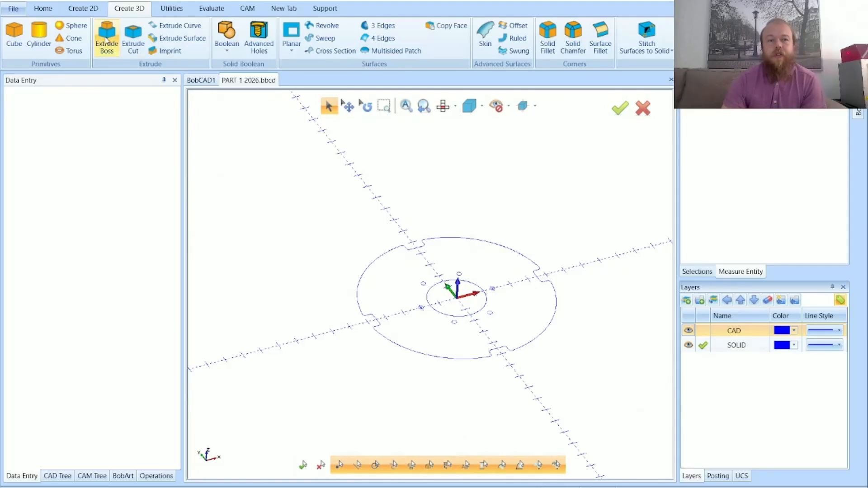
left_click(106, 40)
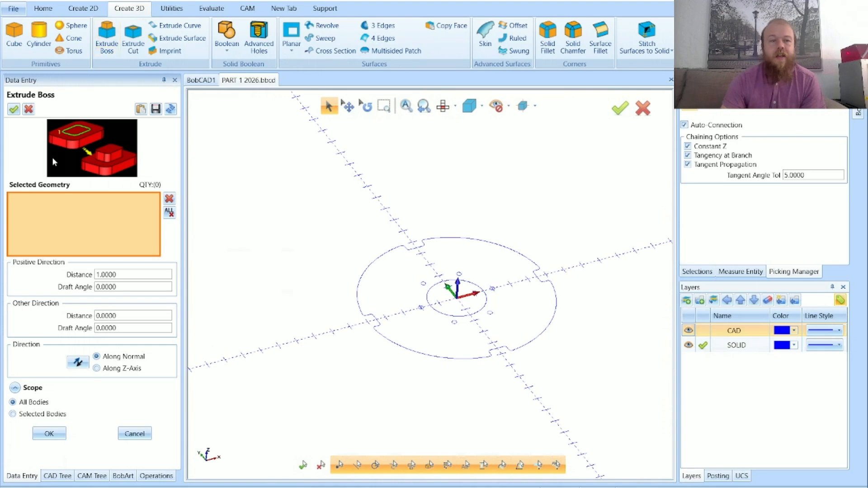
left_click(444, 107)
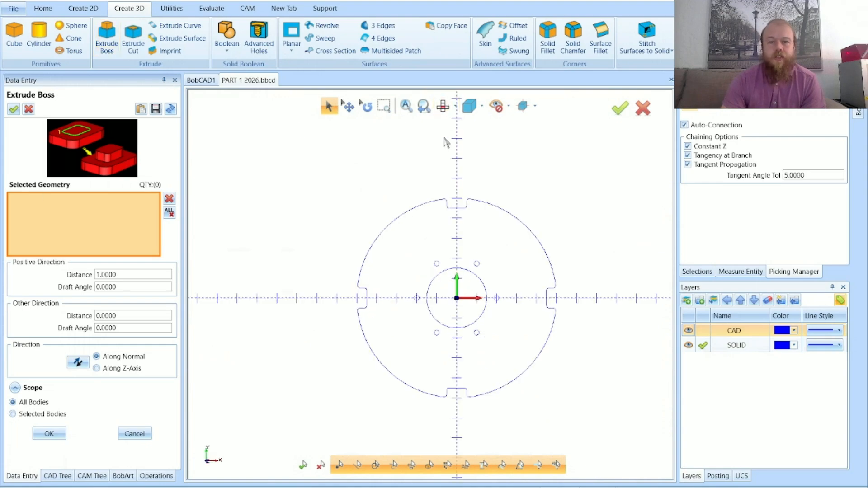
left_click(441, 205)
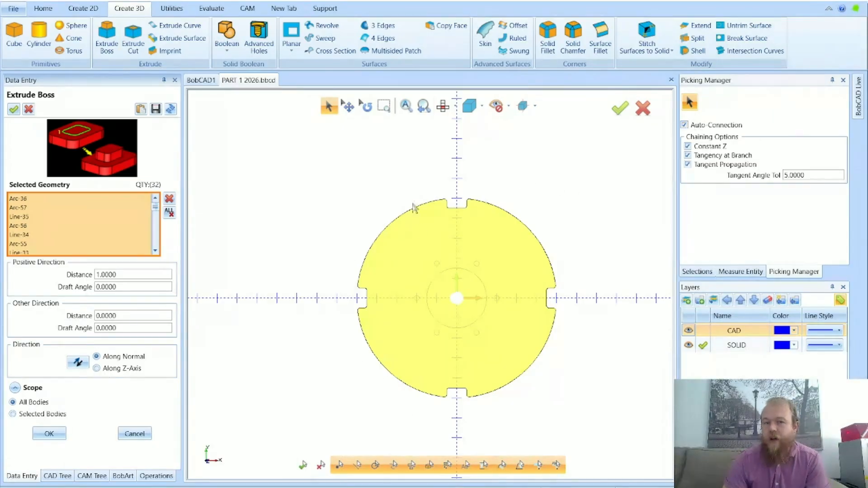
middle_click_drag(581, 368, 606, 346)
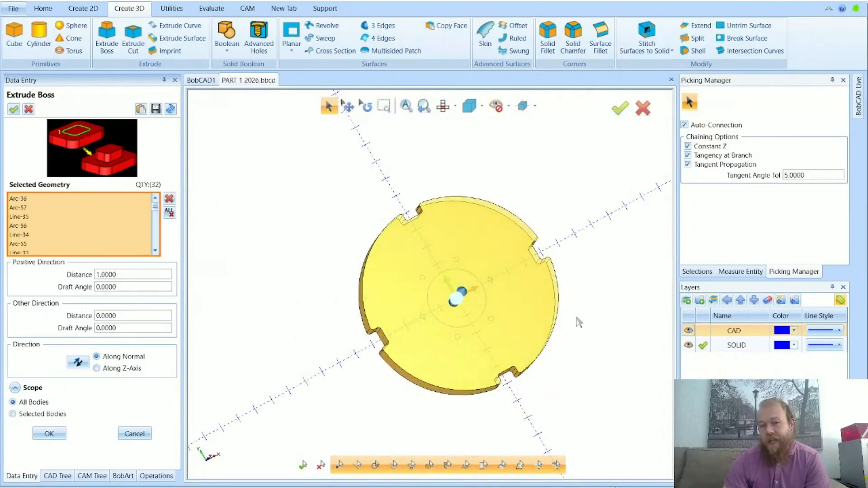
middle_click_drag(516, 294, 518, 254)
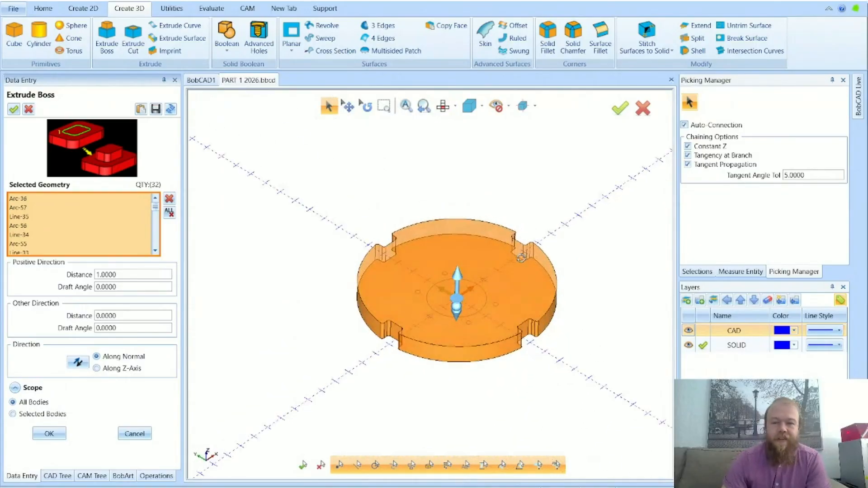
scroll(449, 315, "up", 4)
scroll(448, 321, "down", 3)
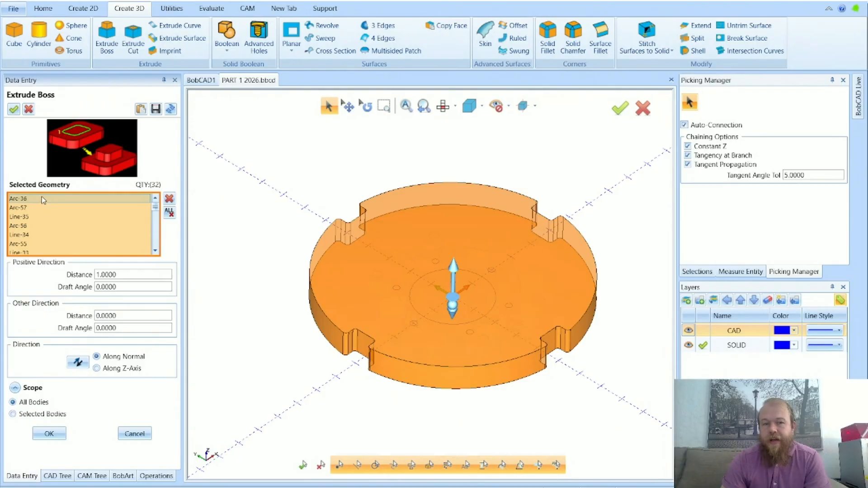
scroll(48, 226, "down", 4)
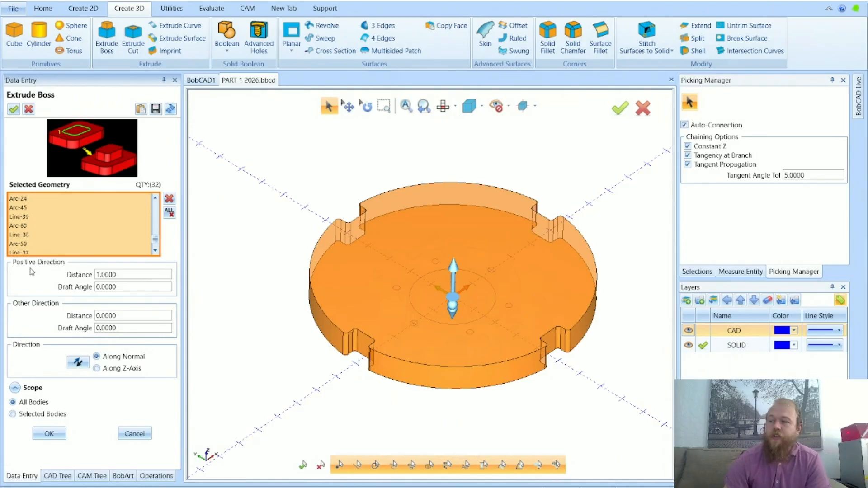
Set the extrusion distance to 0 in the positive direction and 1.0 in the other direction
left_click_drag(119, 275, 59, 276)
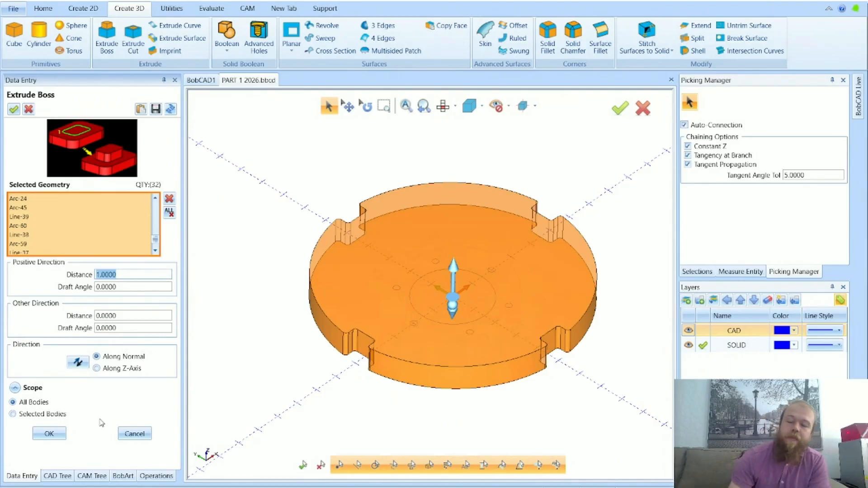
type("0")
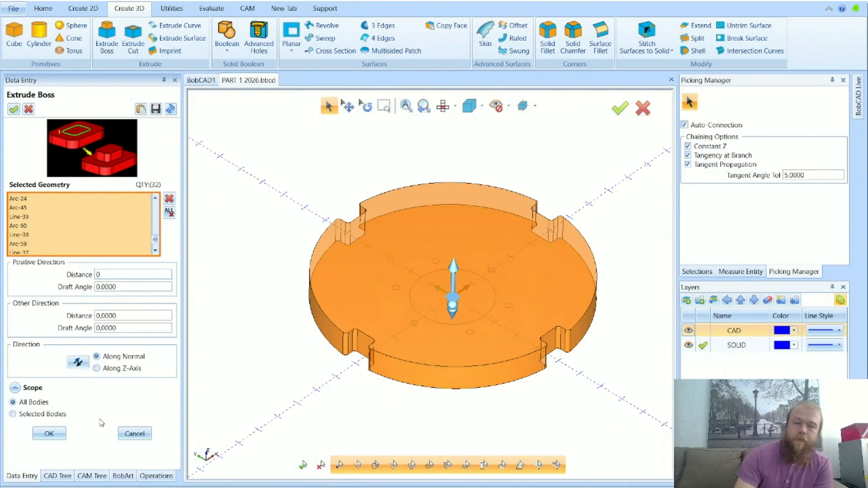
key("Tab")
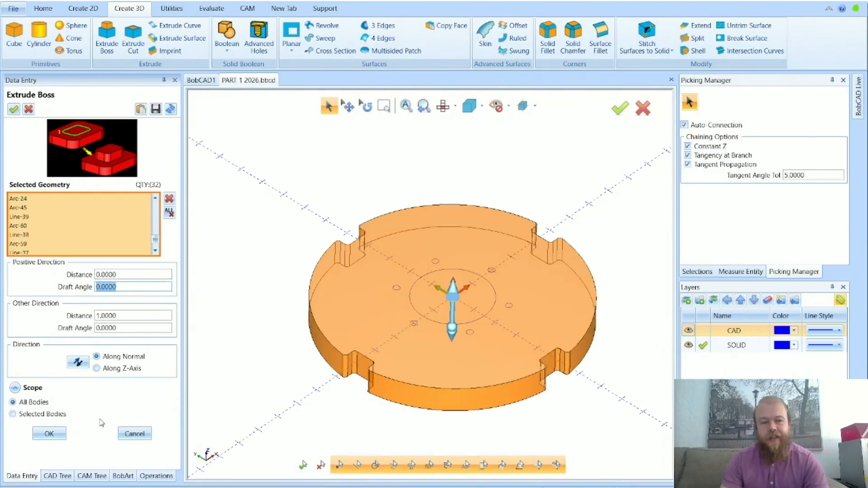
key("Tab")
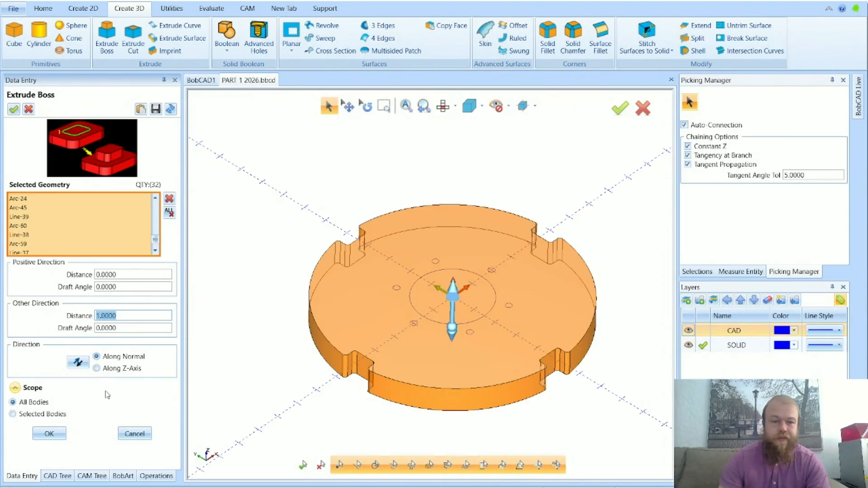
Try a draft angle of 5 in the extrusion's other direction, inspect the tapered walls, and set the angle back to 0
left_click(122, 332)
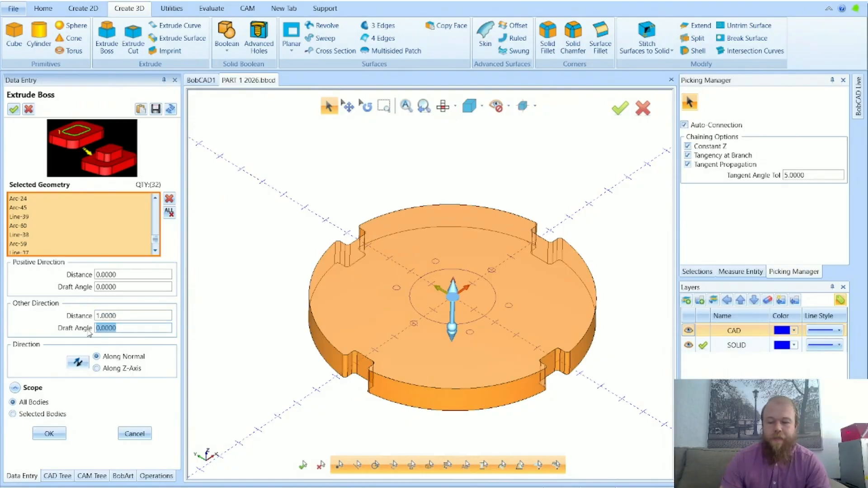
type("5")
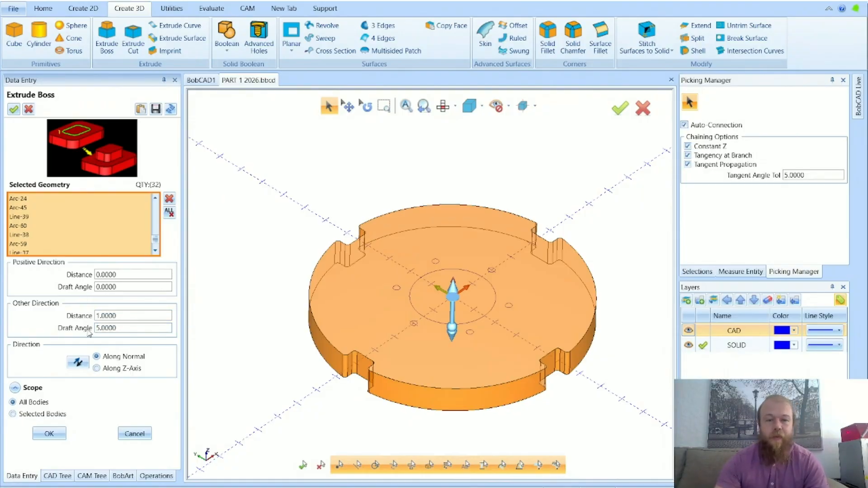
key("Return")
scroll(343, 400, "up", 5)
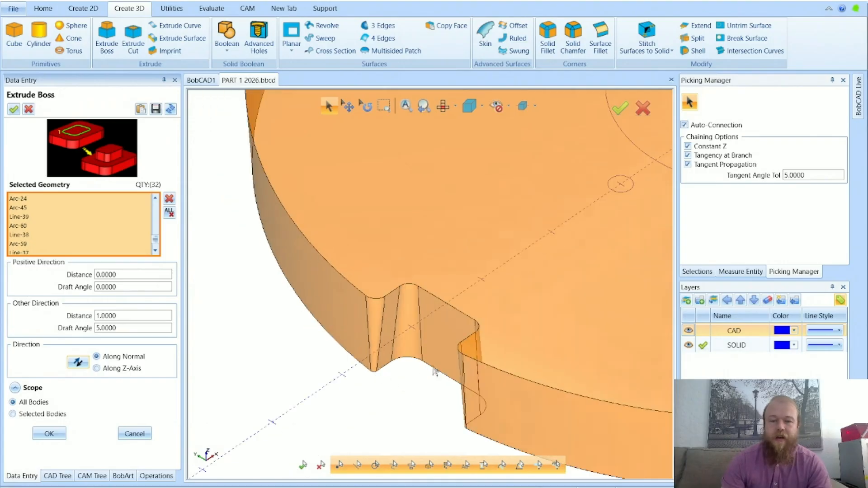
scroll(417, 372, "down", 8)
scroll(388, 376, "up", 3)
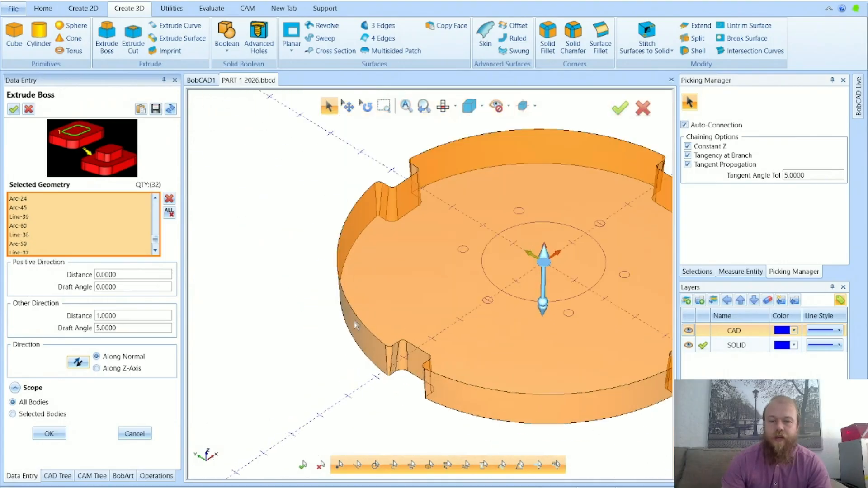
left_click_drag(112, 328, 74, 334)
type("0")
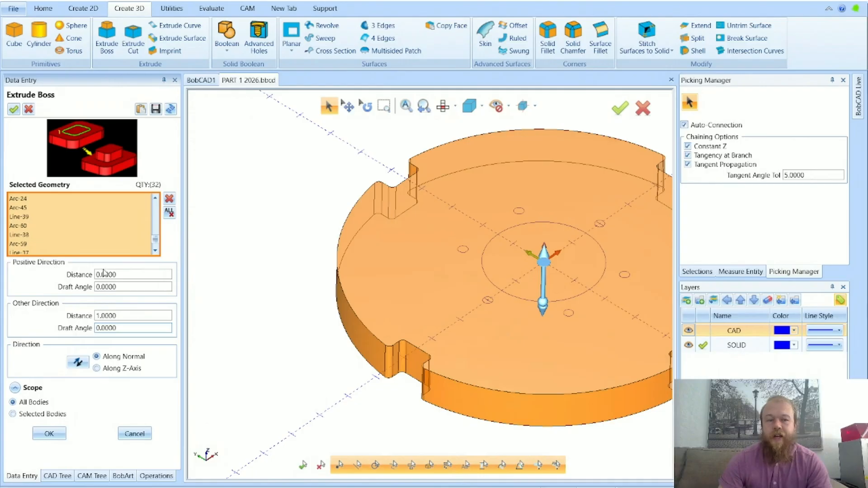
Check the distance and draft angle values and create the Extrude Boss solid of the notched plate
left_click_drag(117, 275, 76, 288)
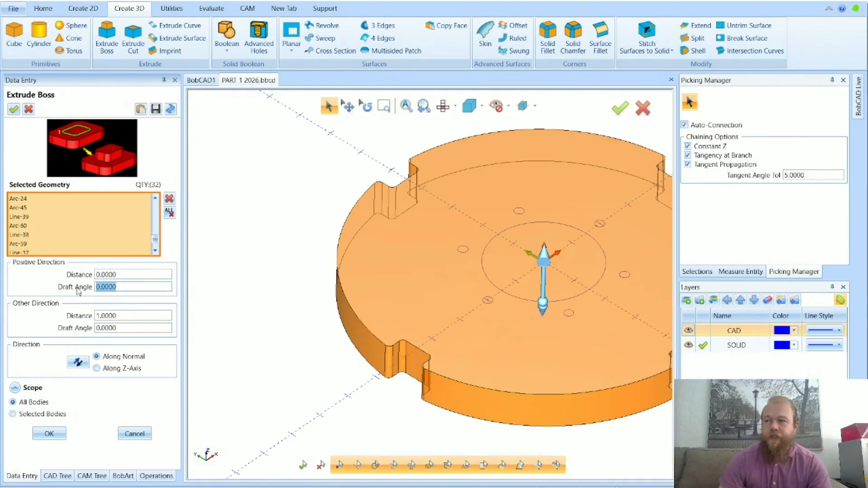
left_click_drag(118, 316, 66, 333)
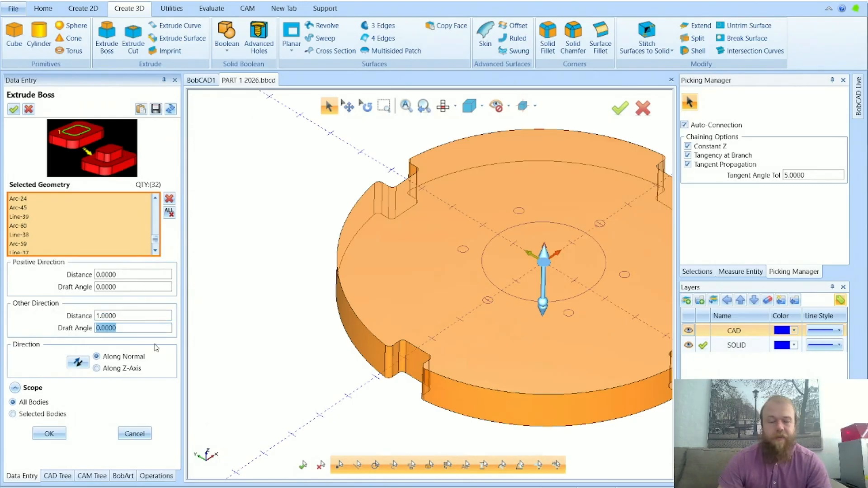
left_click(49, 434)
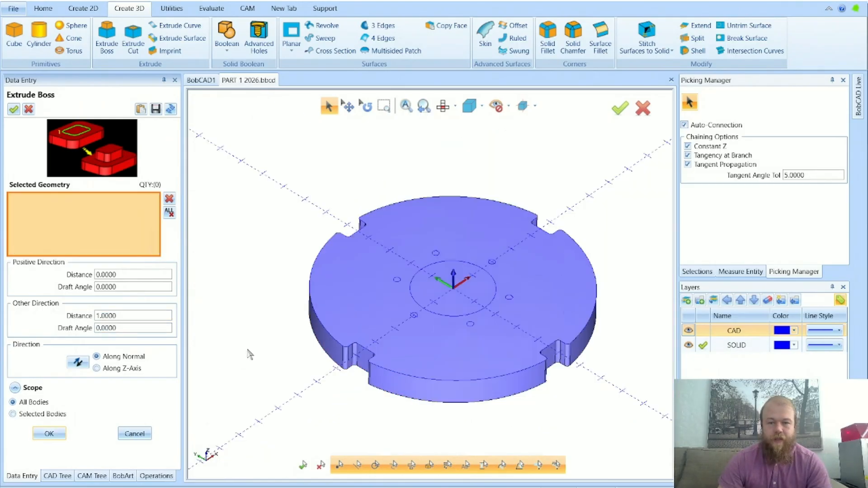
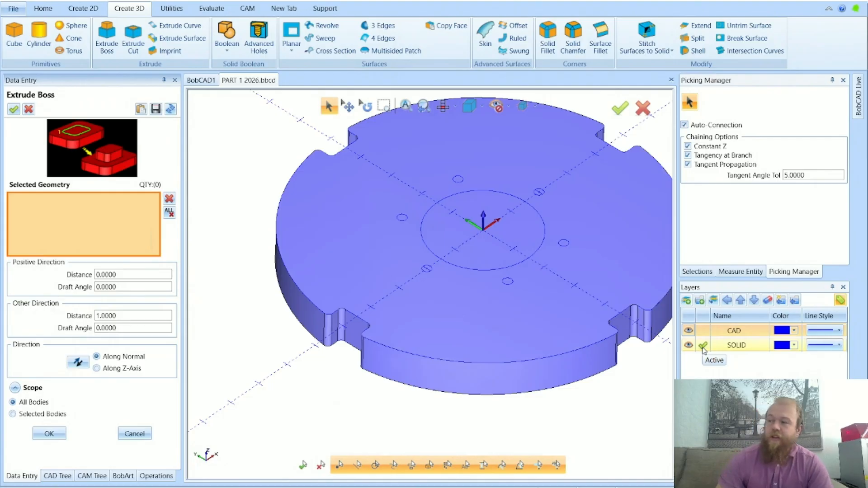
Extrude the centre circle as a boss with a positive-direction distance of 1 and check which geometry forms the body
left_click(134, 434)
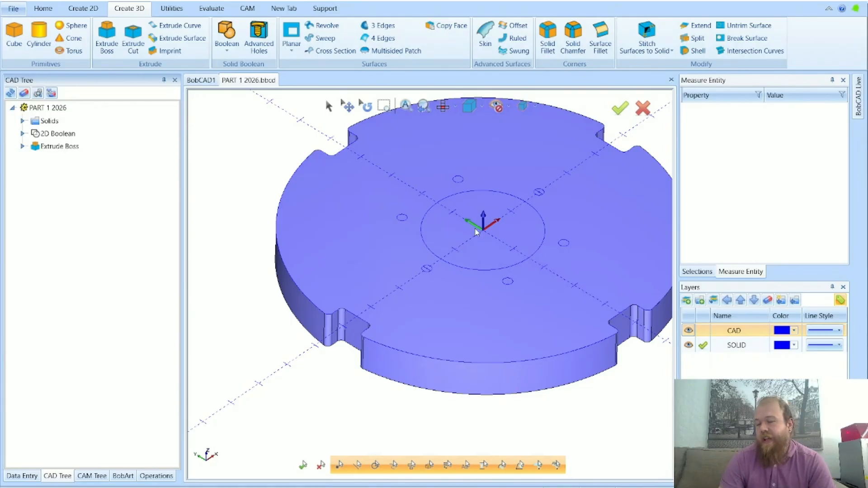
left_click(114, 53)
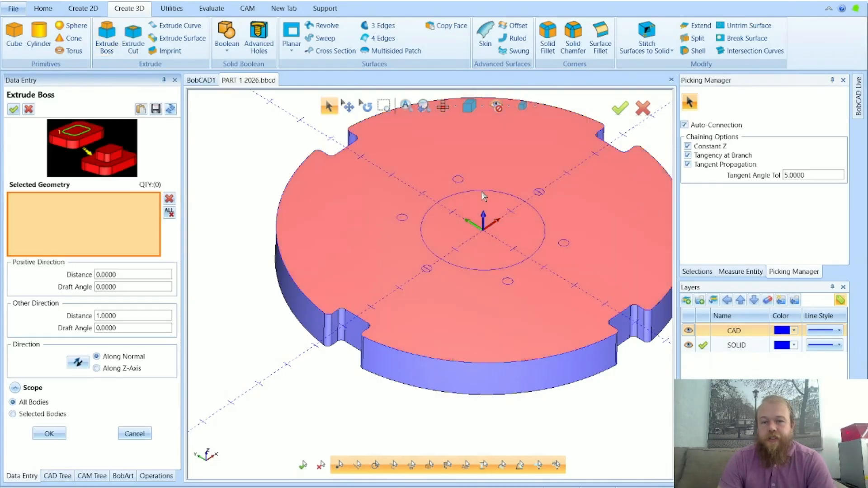
left_click(482, 191)
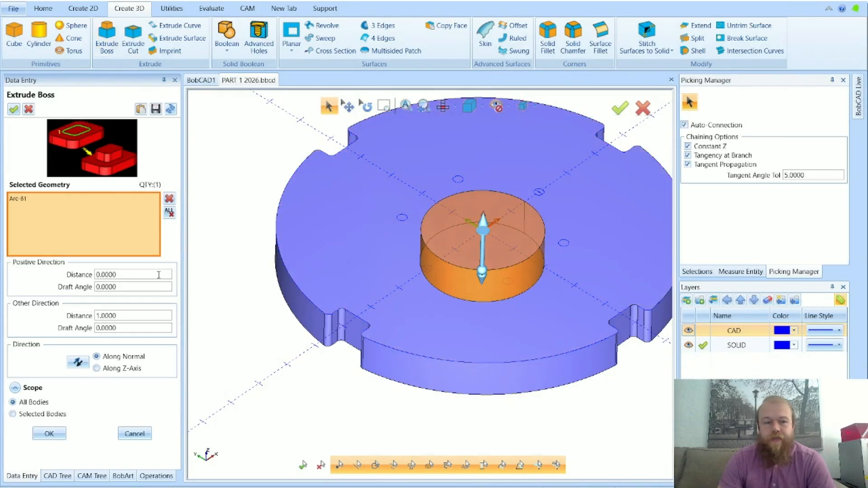
double_click(132, 275)
type("1")
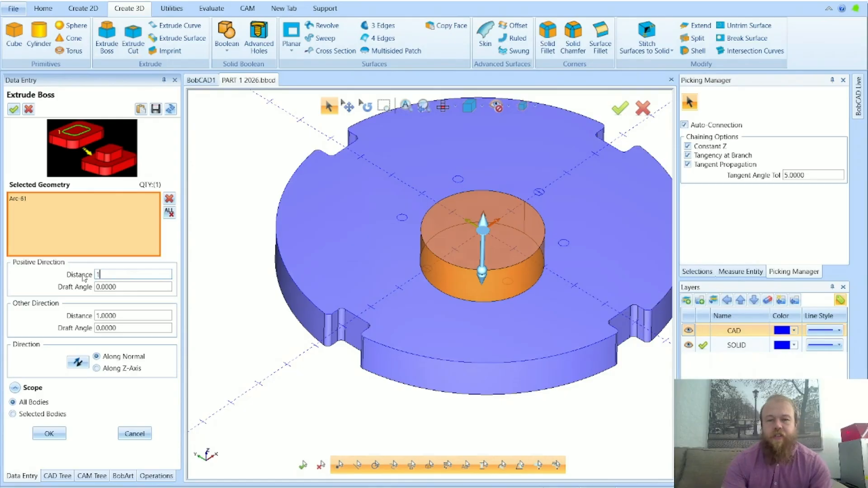
key("Tab")
left_click(63, 435)
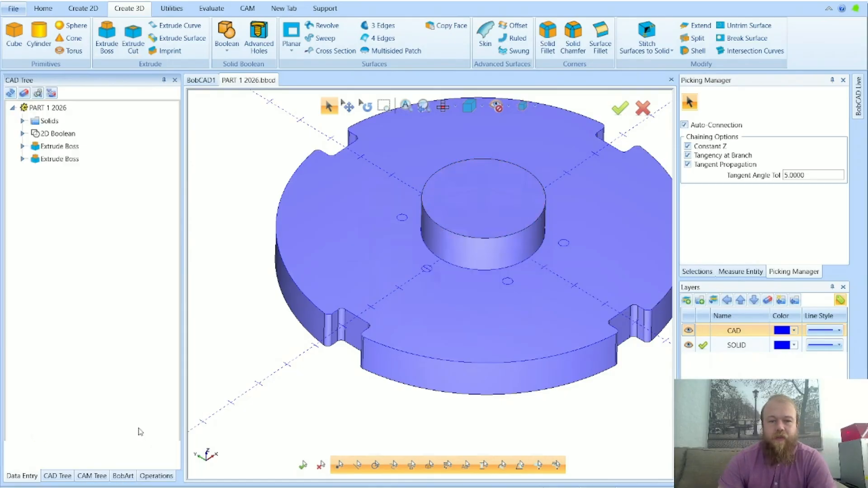
scroll(232, 204, "down", 3)
left_click(329, 107)
left_click(307, 225)
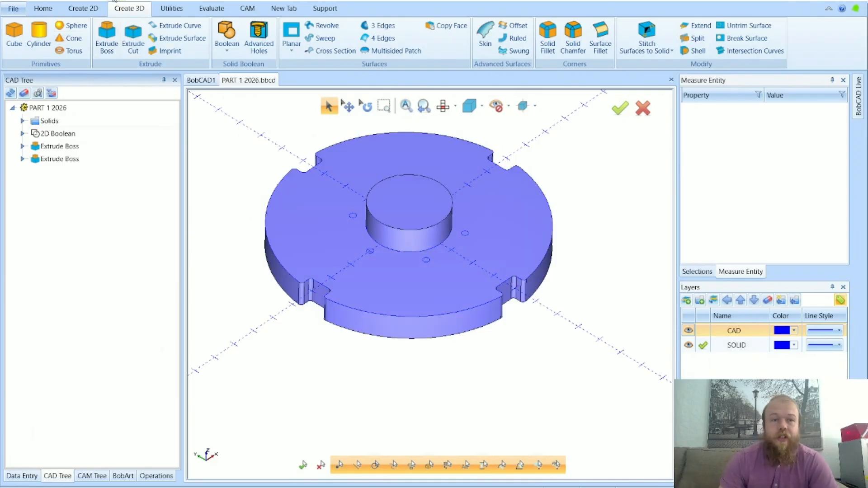
Try Extrude Curve on the centre circle, check the plate and the cylinder as bodies, and undo the extrusion
left_click(176, 25)
left_click(389, 205)
left_click(62, 417)
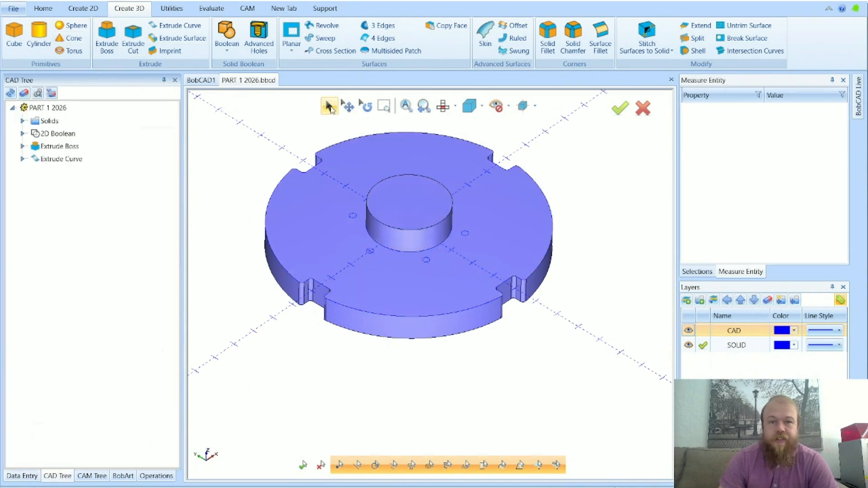
left_click(328, 254)
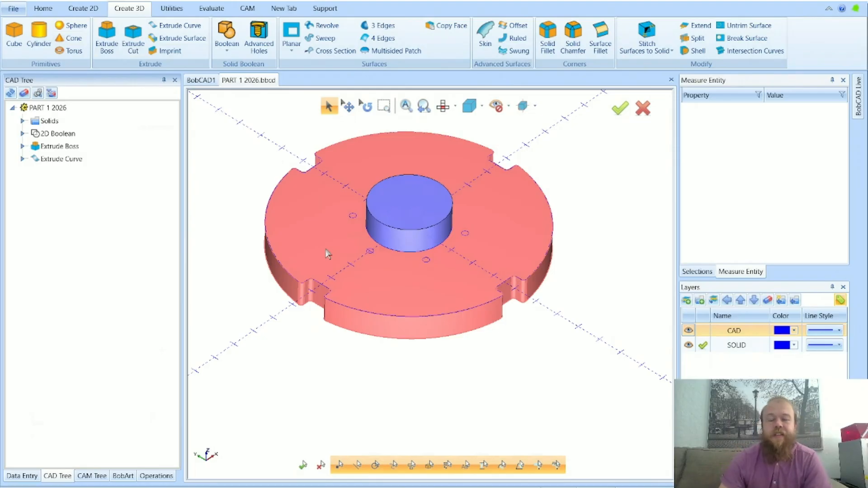
left_click(406, 212)
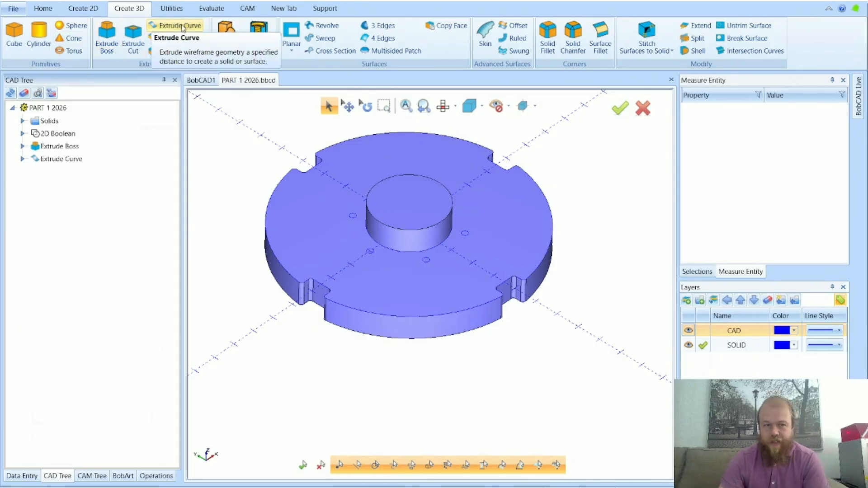
key("ctrl+z")
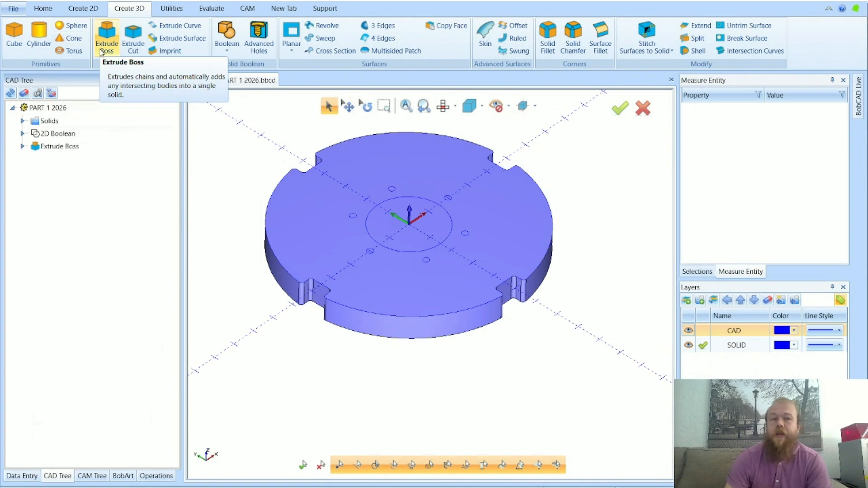
Start an Extrude Cut and clear the mistakenly selected plate face from its geometry
left_click(128, 49)
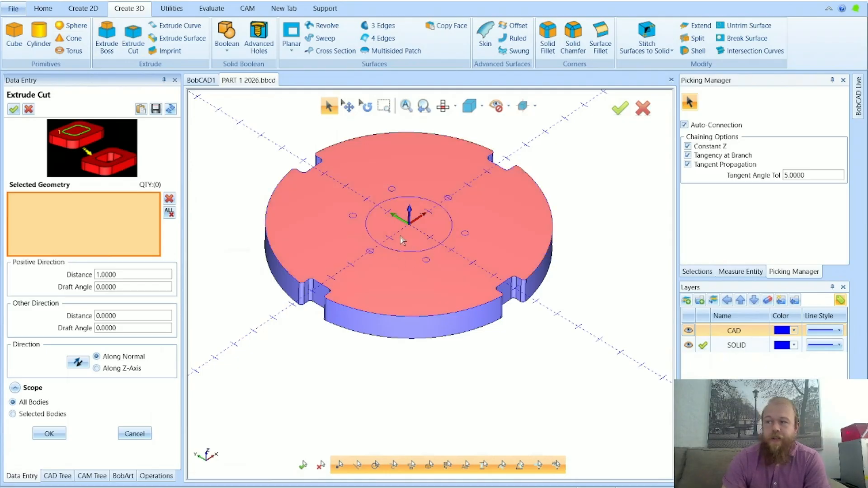
left_click(399, 241)
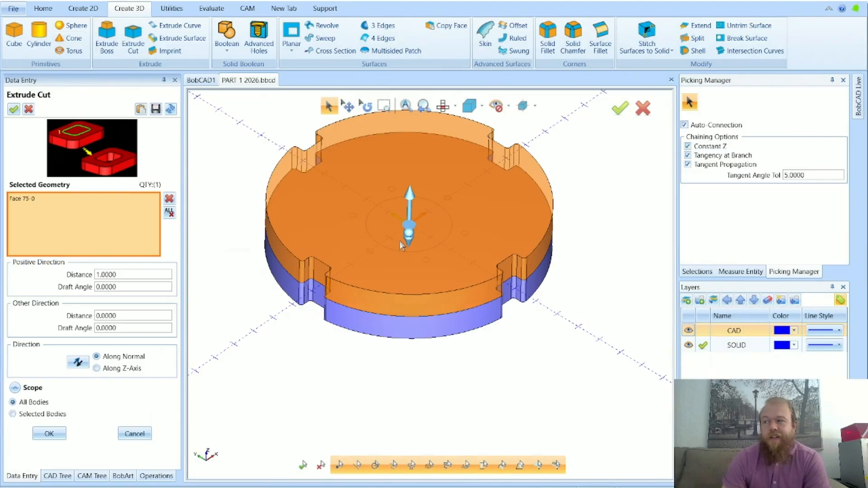
left_click(169, 213)
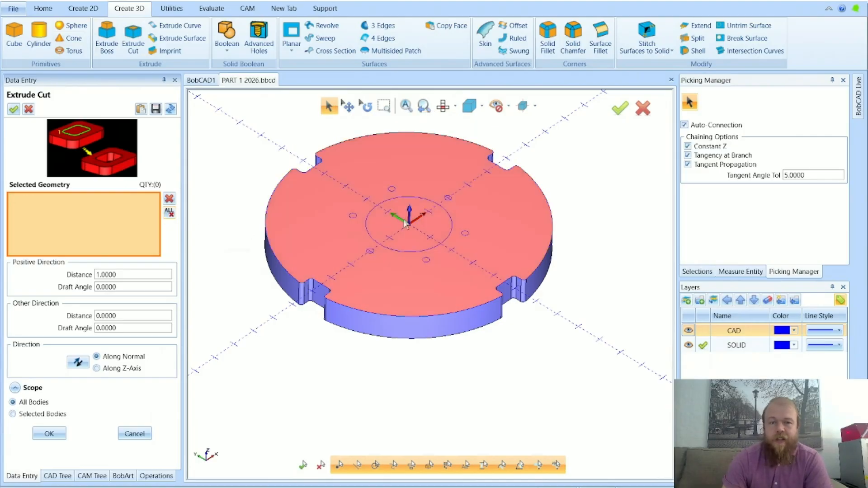
Hide the SOLID layer so only the wireframe remains selectable, and make SOLID the active layer
left_click(704, 333)
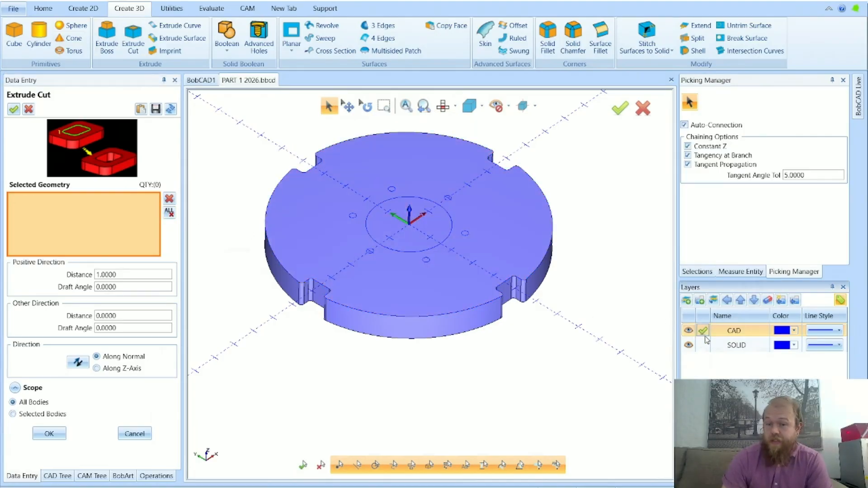
left_click(703, 346)
left_click(703, 331)
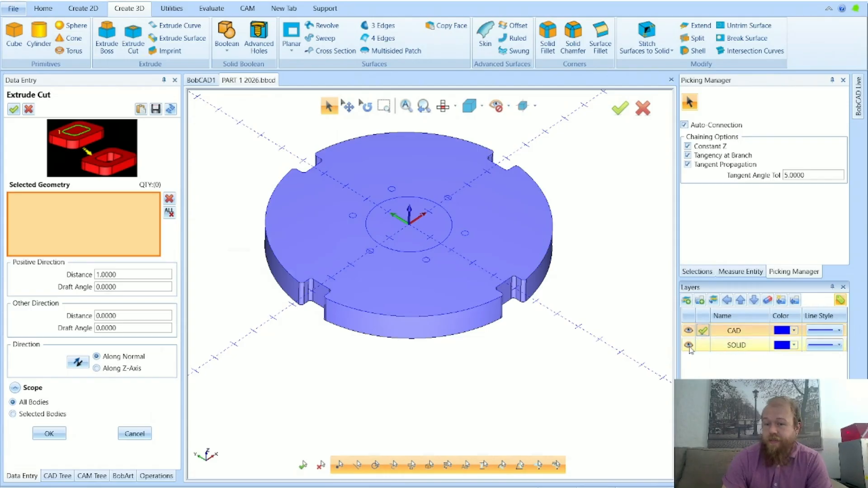
left_click(688, 345)
left_click(702, 346)
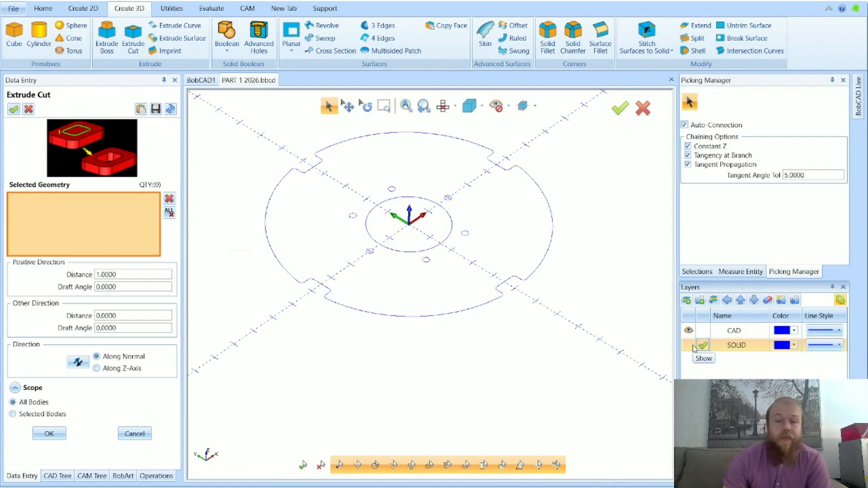
Select the centre circle as the cut geometry and set the cut's other-direction distance to 0.5
left_click(432, 251)
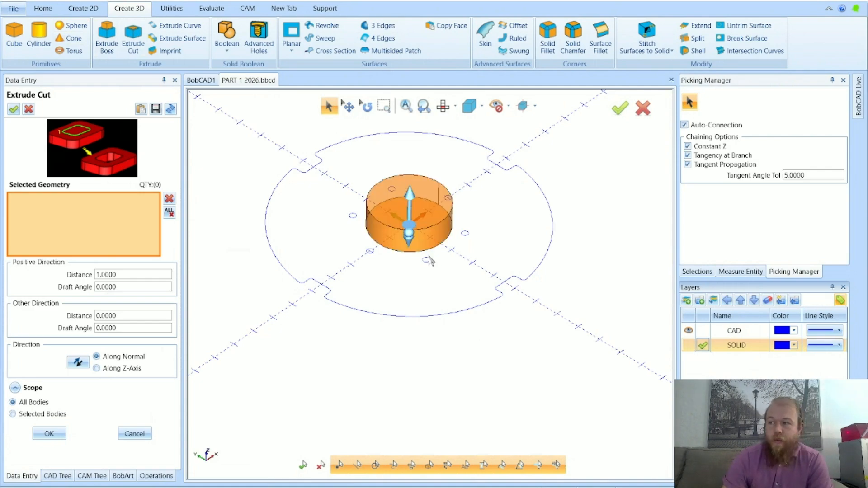
left_click(104, 316)
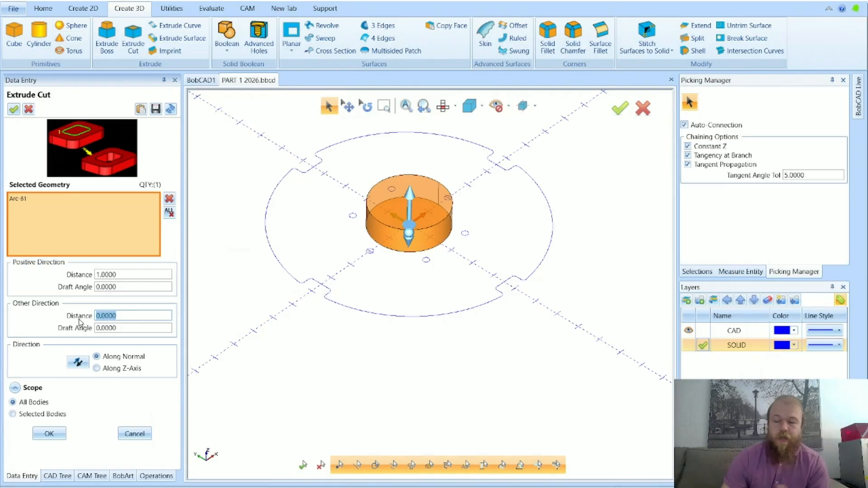
mouse_move(79, 322)
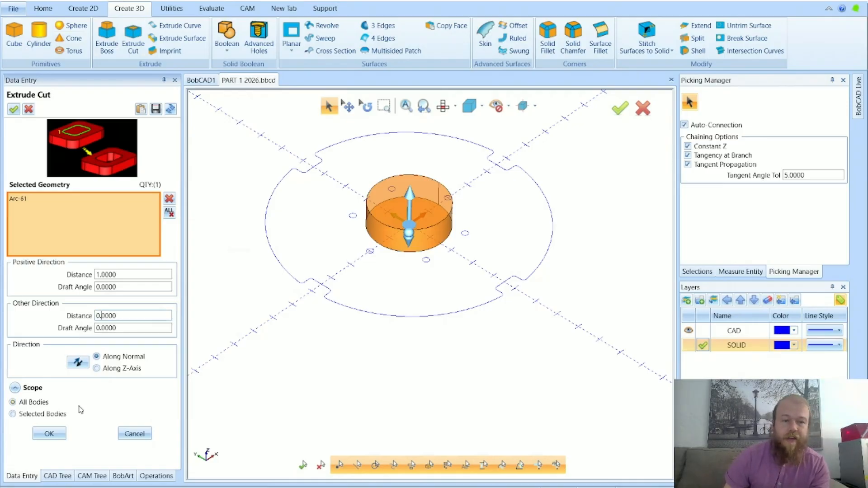
mouse_move(89, 408)
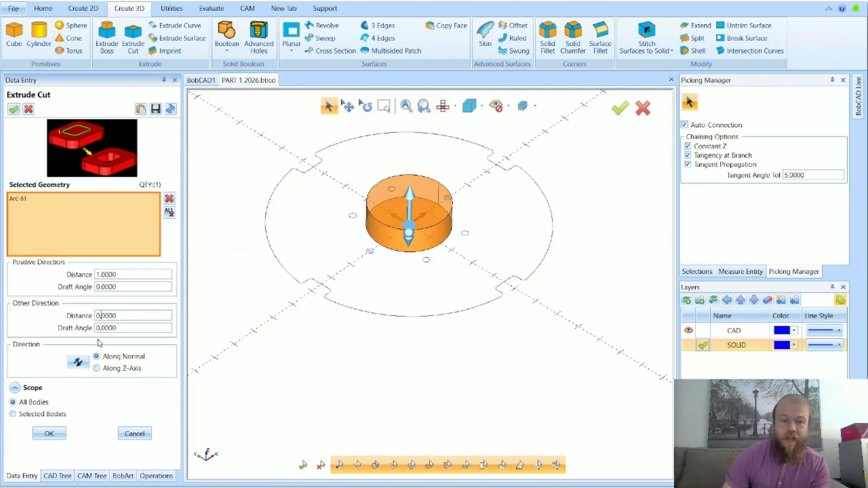
type("5")
key("Tab")
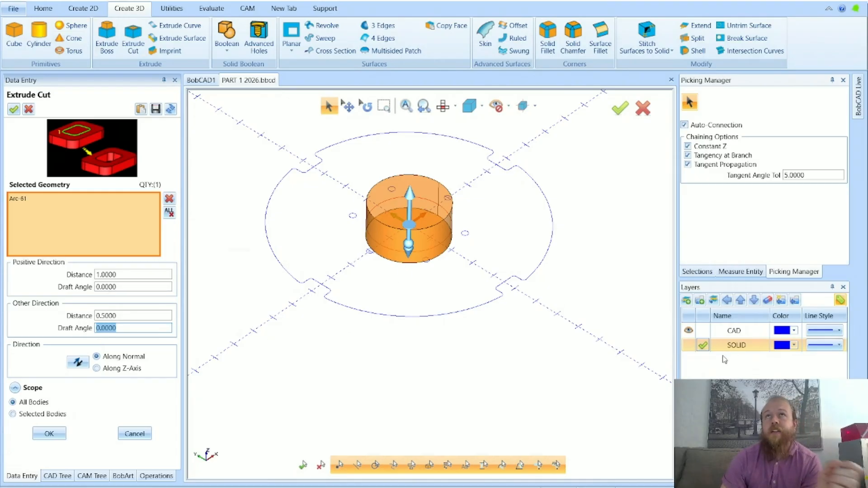
Create the centre cut with CAD as the active layer and show the SOLID layer to inspect the pocket
left_click(704, 331)
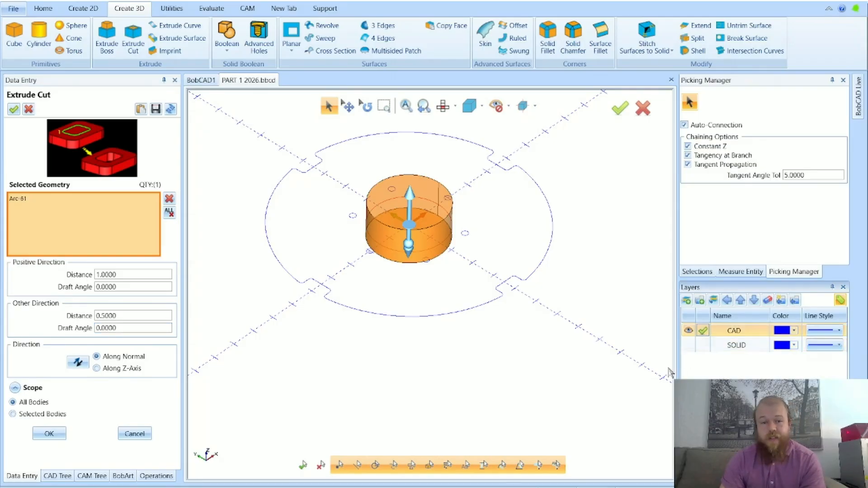
left_click(49, 434)
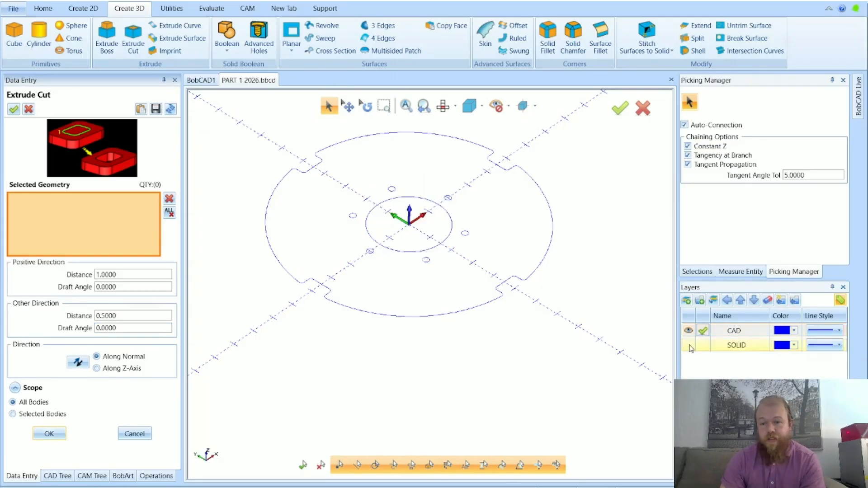
left_click(689, 345)
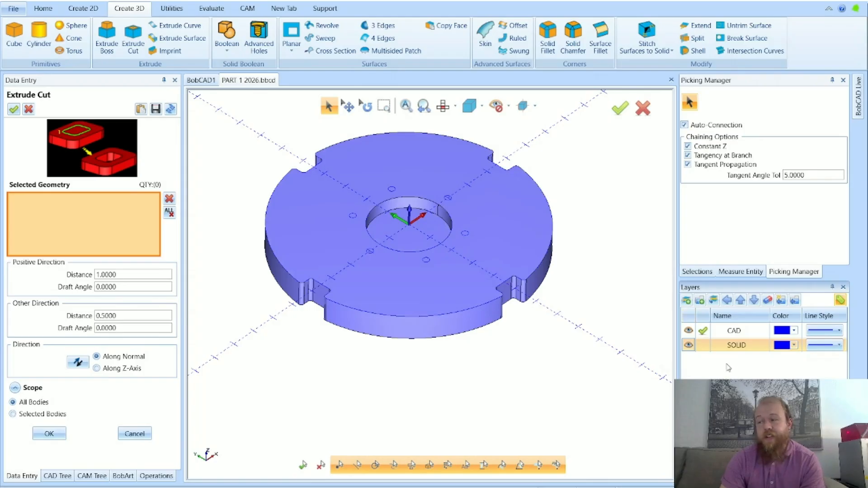
left_click(688, 346)
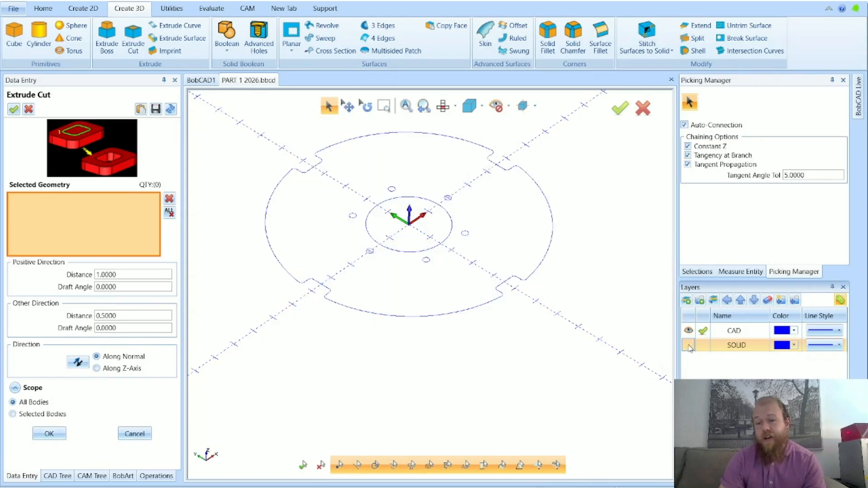
left_click(688, 345)
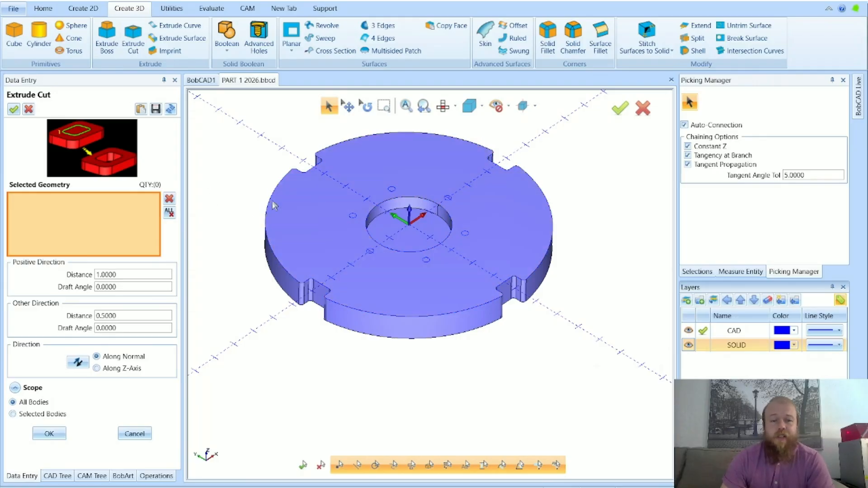
left_click(704, 348)
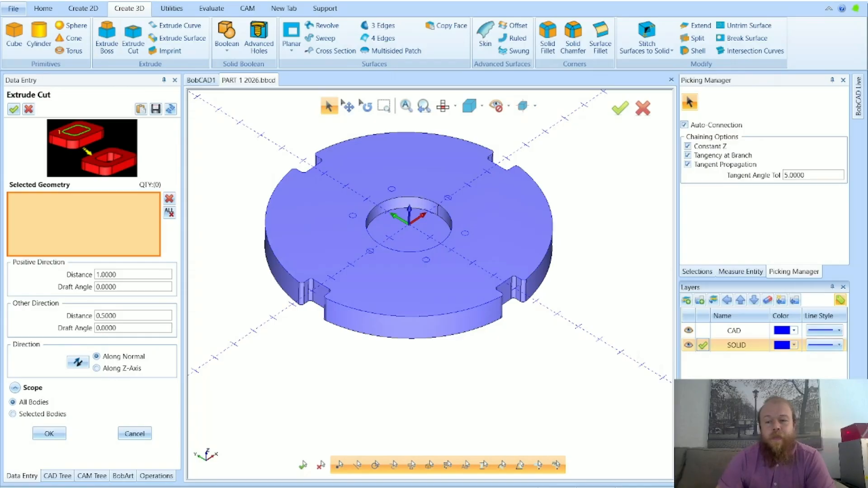
left_click(703, 331)
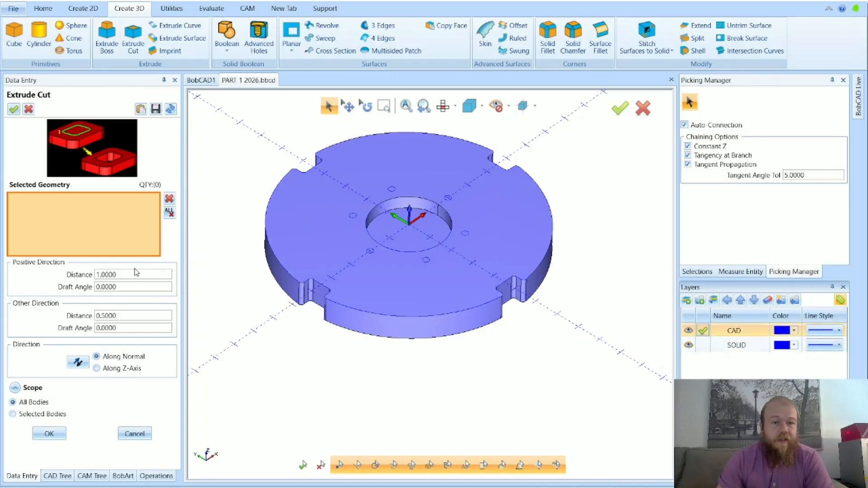
Review the cut's distance and draft fields, select the centre circle again, and set the positive-direction distance to 0
left_click(115, 275)
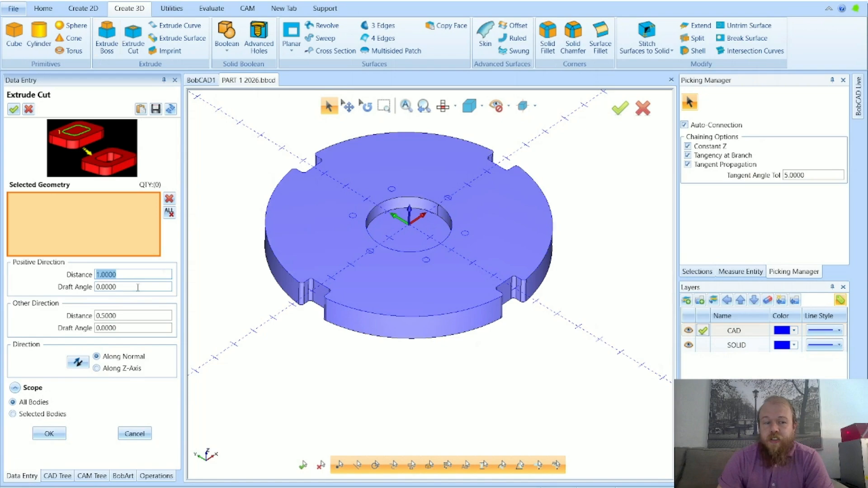
left_click(138, 288)
left_click(113, 315)
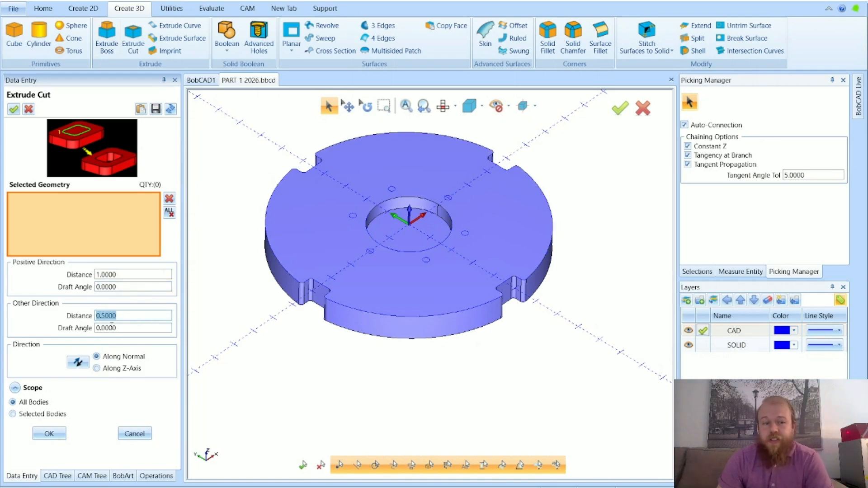
left_click(109, 326)
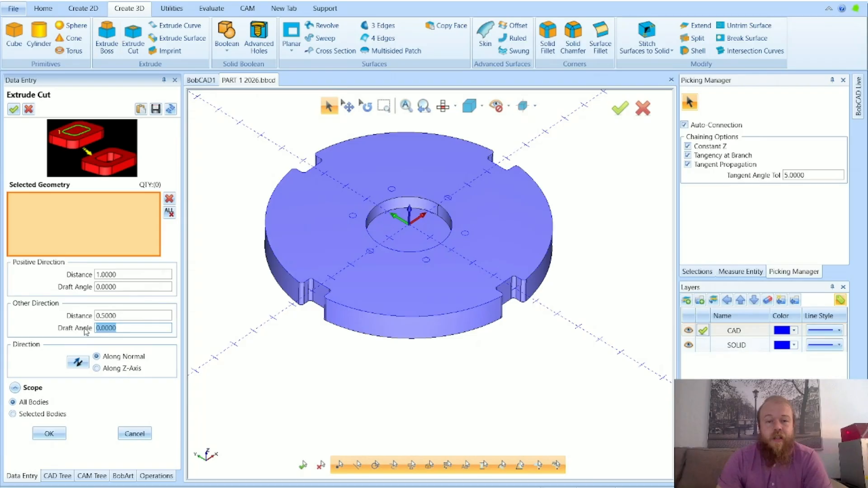
left_click(136, 316)
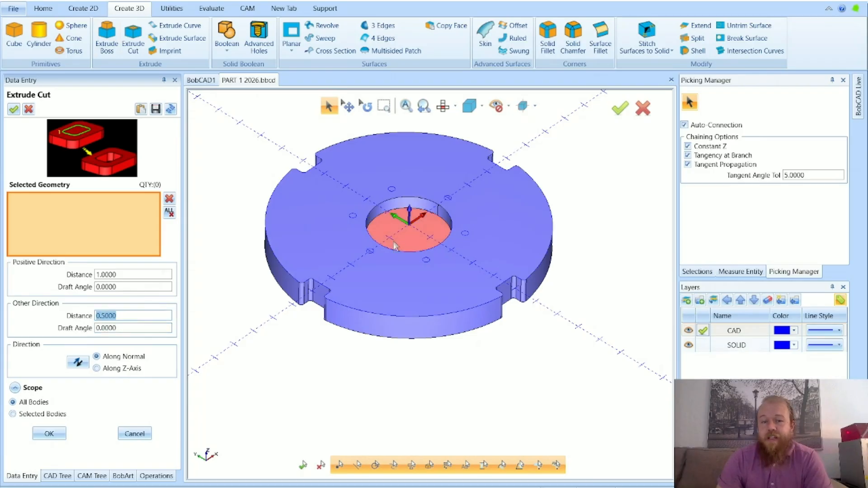
left_click(115, 275)
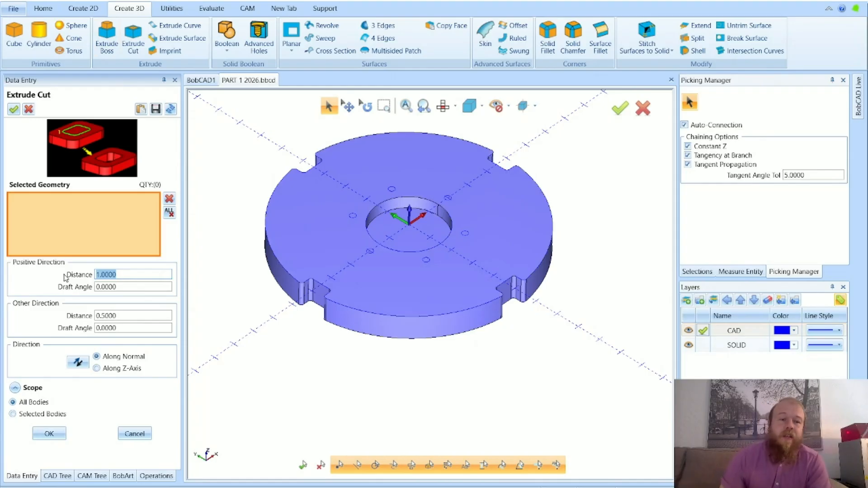
left_click(452, 227)
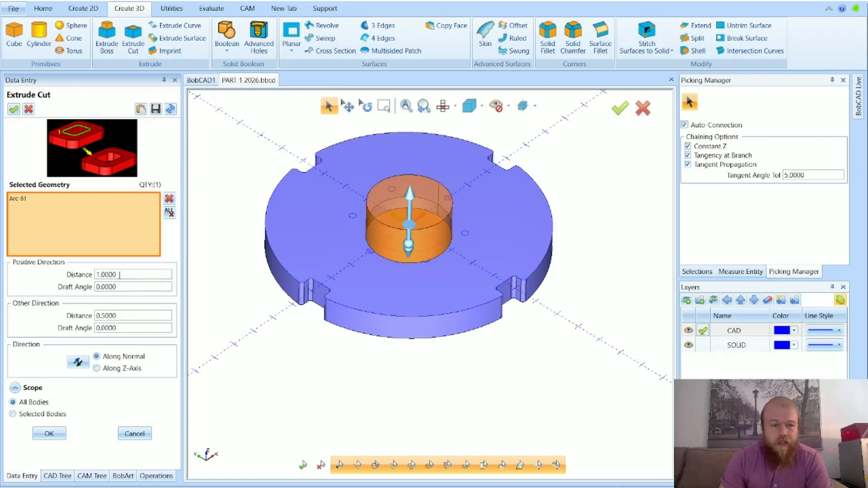
type("0")
key("Tab")
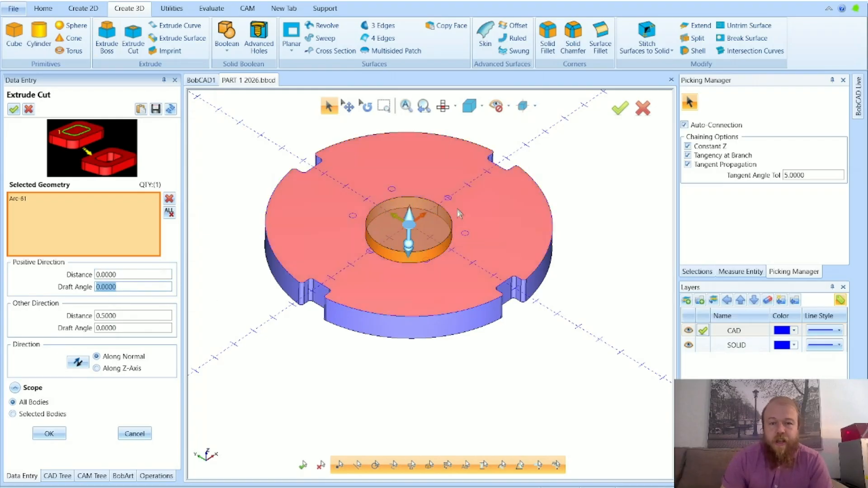
Set the centre cut's positive-direction distance to 1, keeping the other-direction distance at 0.5
scroll(379, 217, "up", 3)
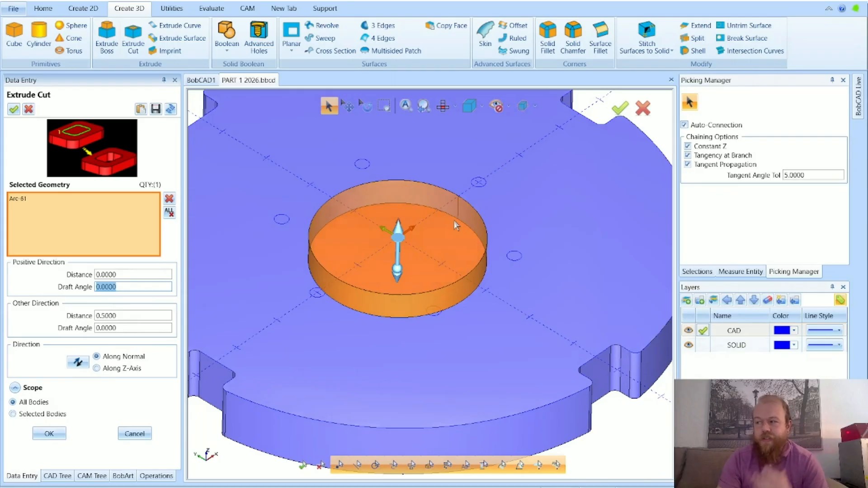
scroll(454, 220, "down", 3)
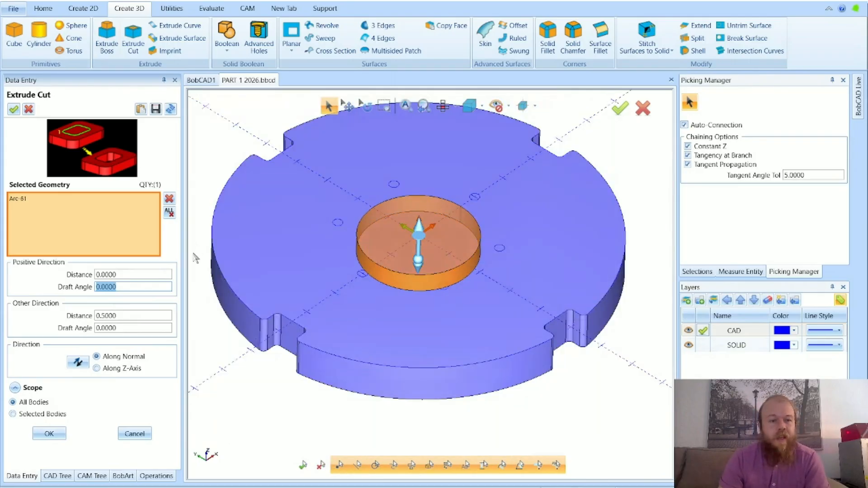
left_click_drag(131, 275, 93, 283)
type("1")
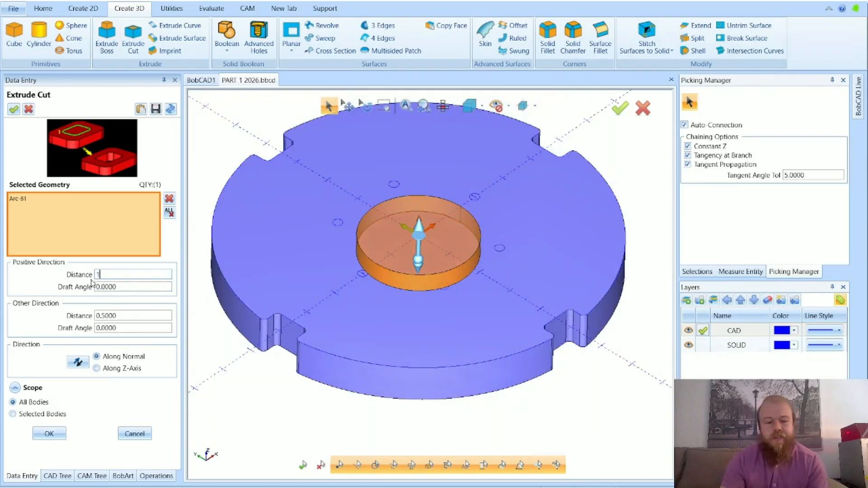
key("Tab")
scroll(445, 394, "down", 5)
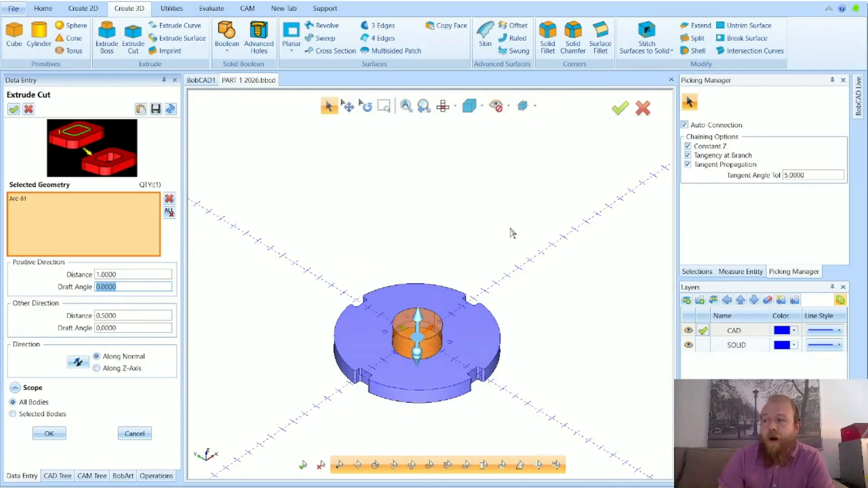
Stretch the centre cut preview upward to a positive distance of 7.0625, and reset that distance to 1
middle_click_drag(470, 365, 453, 307)
left_click_drag(412, 306, 393, 222)
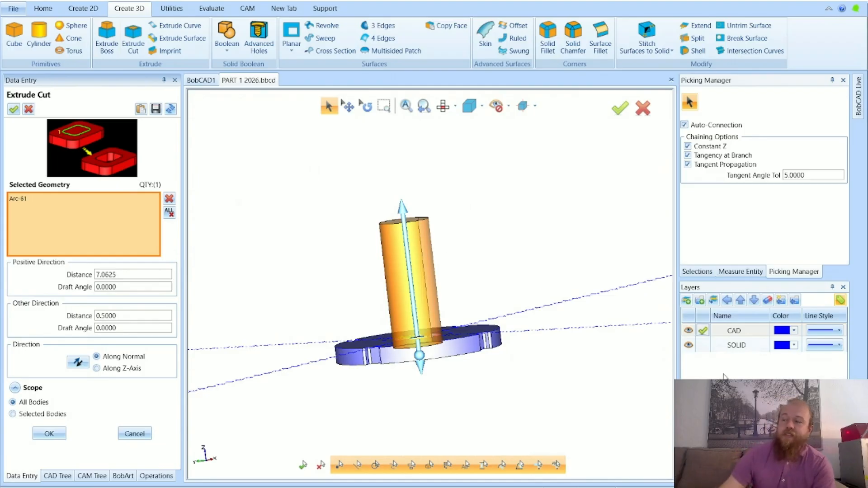
middle_click_drag(519, 227, 511, 271)
double_click(138, 275)
type("1")
key("Return")
key("Tab")
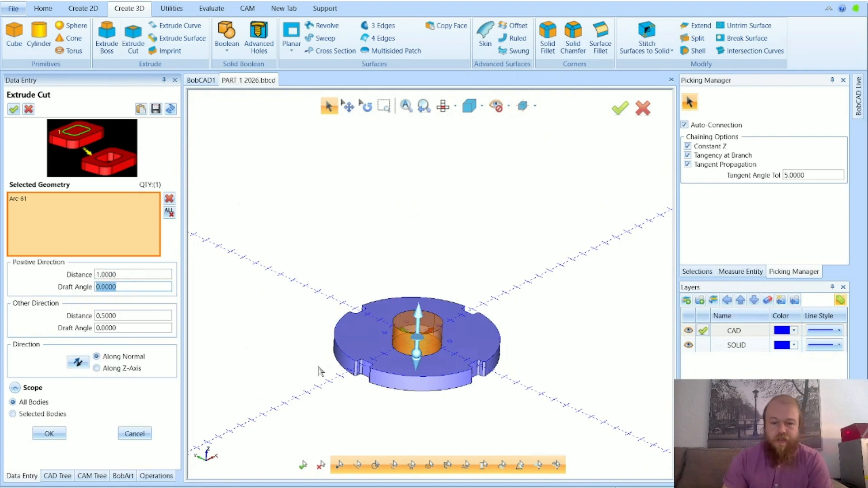
Create the centre cut from the selected circle and inspect the pocket in the disc
scroll(318, 382, "up", 3)
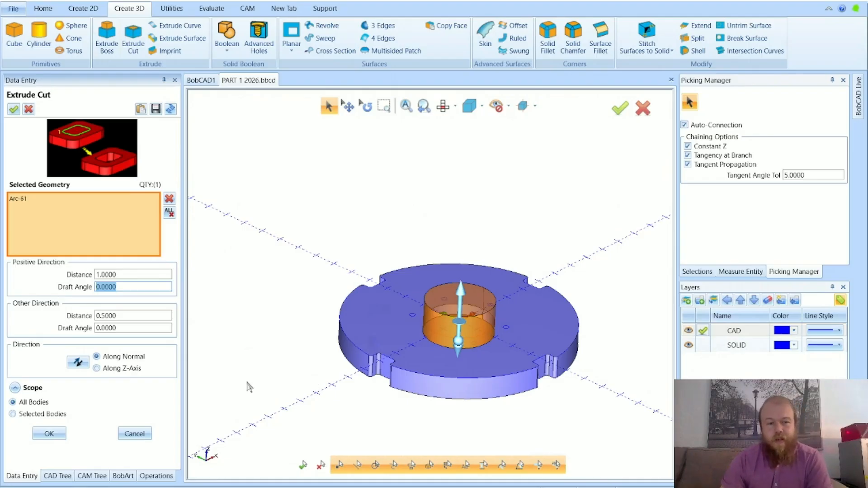
left_click(49, 434)
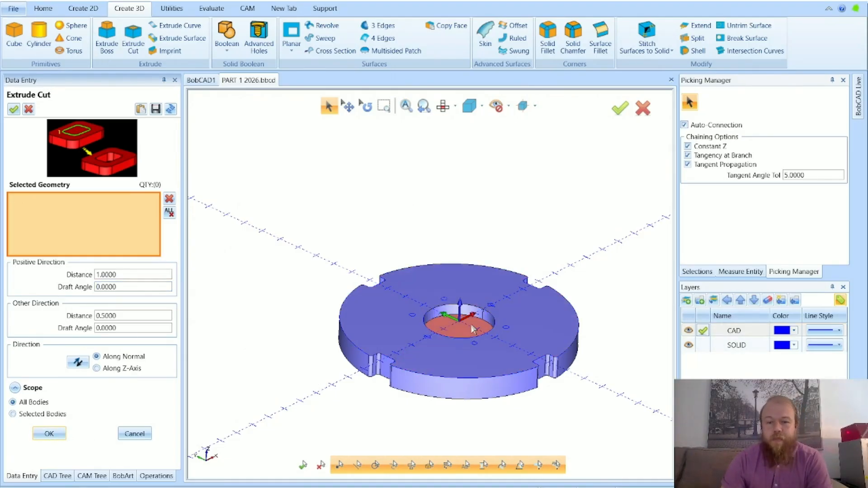
scroll(472, 329, "up", 2)
scroll(472, 329, "down", 2)
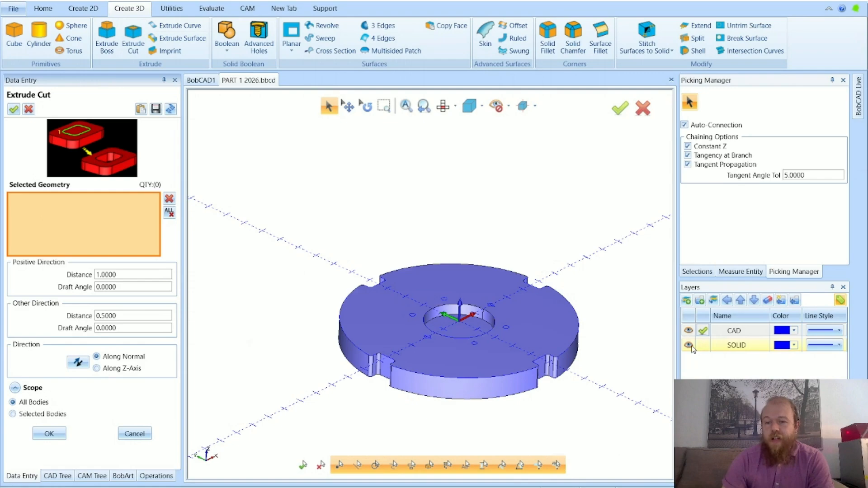
Hide the SOLID layer and select the six small circles around the centre as the cut geometry
left_click(689, 345)
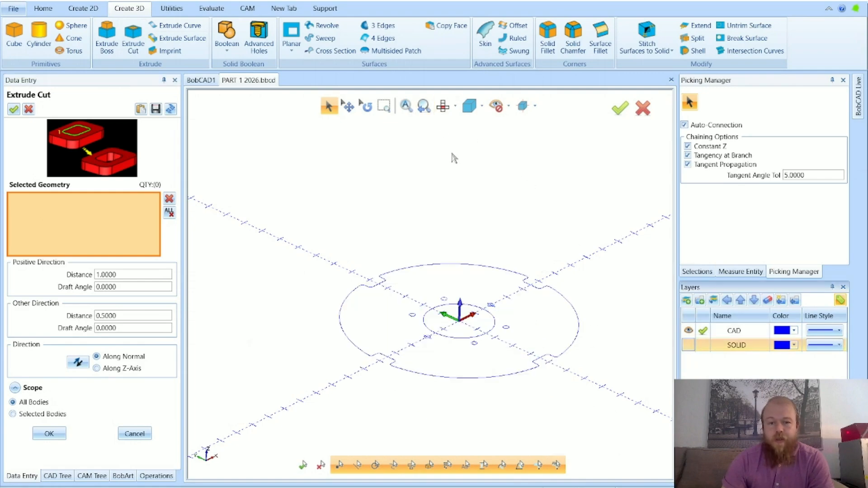
left_click(443, 106)
left_click(507, 322)
left_click(487, 363)
left_click(483, 365)
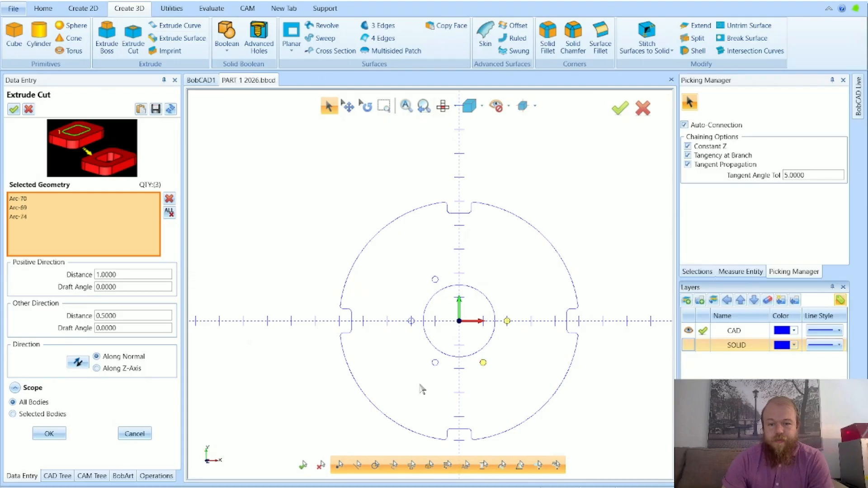
left_click(435, 363)
left_click(411, 321)
left_click(435, 279)
mouse_move(381, 362)
middle_mouse_down()
mouse_move(510, 343)
mouse_move(517, 329)
mouse_move(510, 349)
mouse_move(522, 330)
mouse_move(496, 357)
middle_mouse_up()
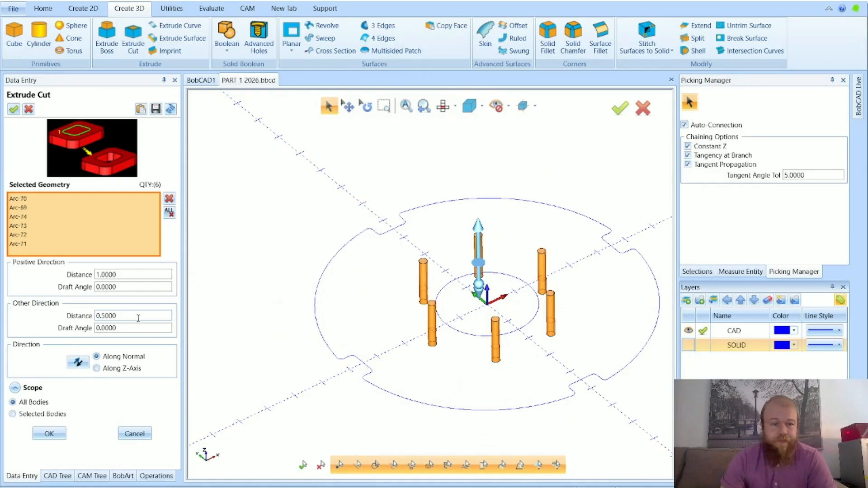
Set the six-hole cut's other-direction distance to 1.1, create the cut, and close the Extrude Cut command
left_click(136, 316)
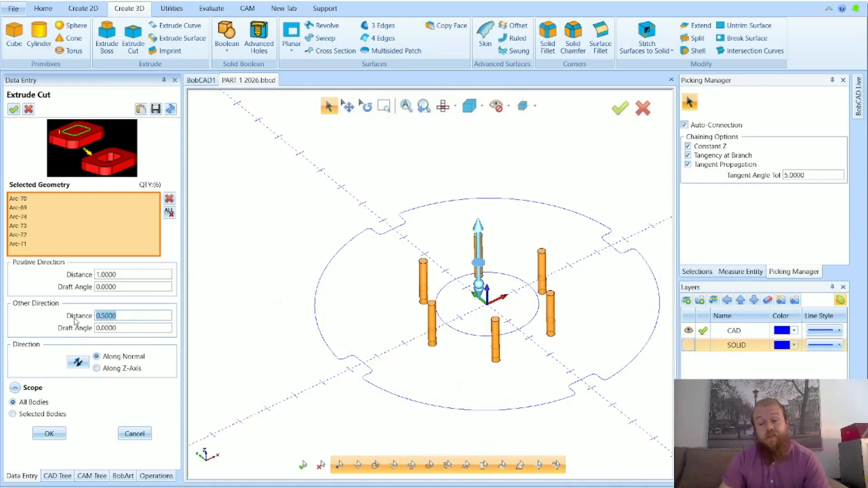
type("1")
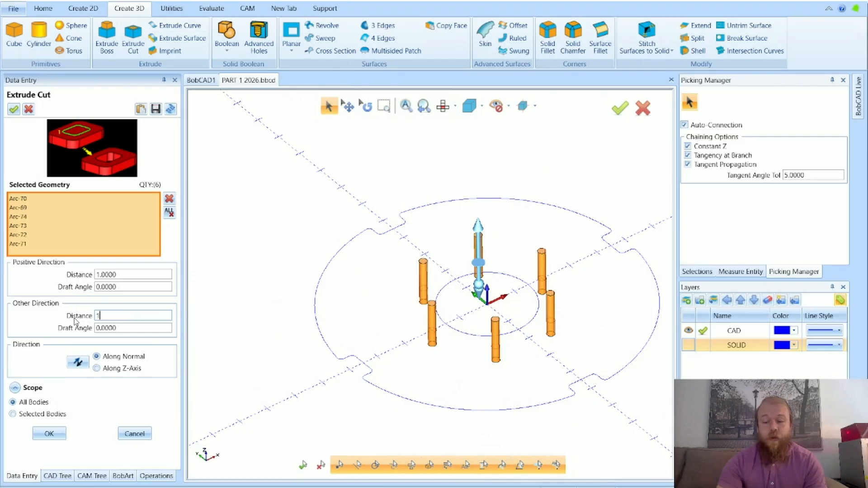
key("Tab")
type("1")
key("Tab")
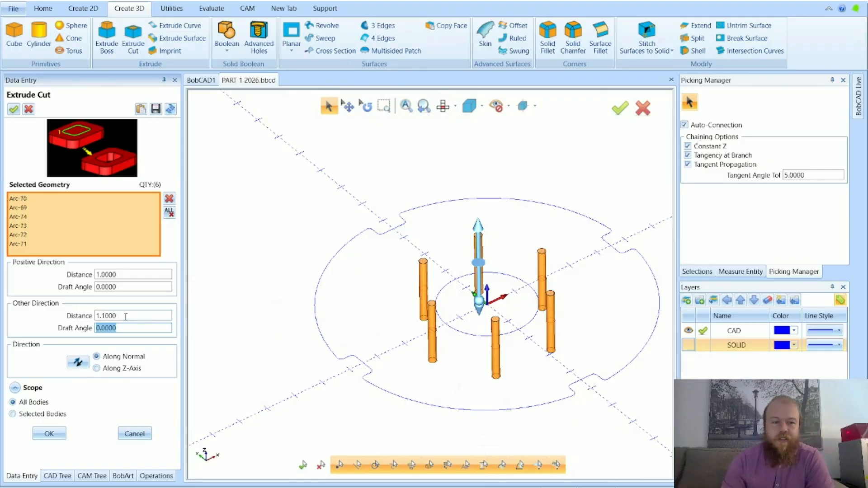
left_click(130, 317)
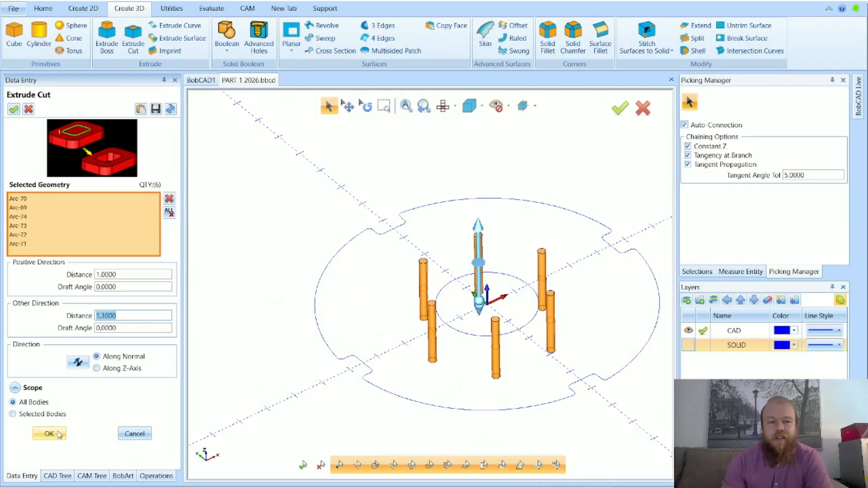
left_click(59, 434)
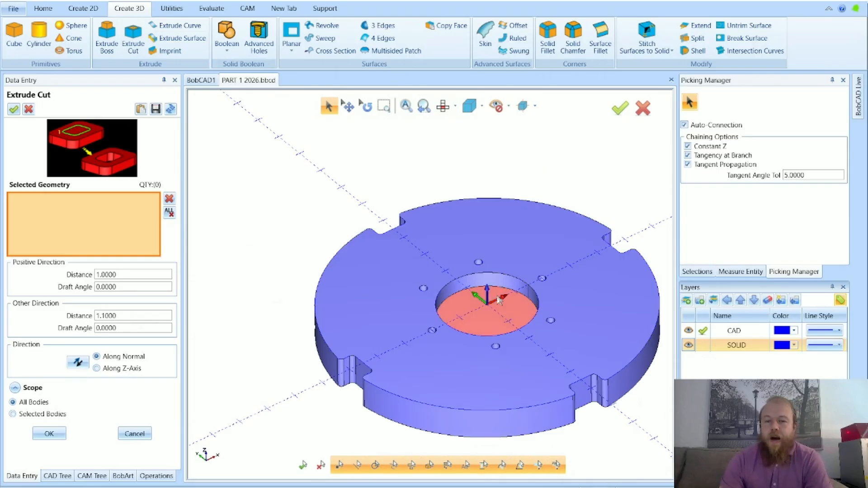
middle_click_drag(591, 165, 559, 157)
scroll(572, 203, "down", 3)
left_click(134, 433)
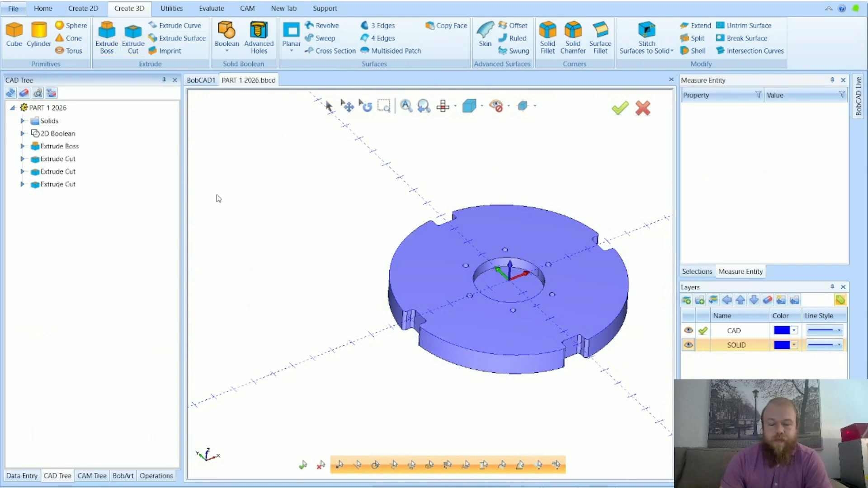
Delete the second Extrude Cut feature, the duplicate centre pocket cut, from the part's feature history
scroll(343, 304, "down", 2)
scroll(296, 266, "up", 5)
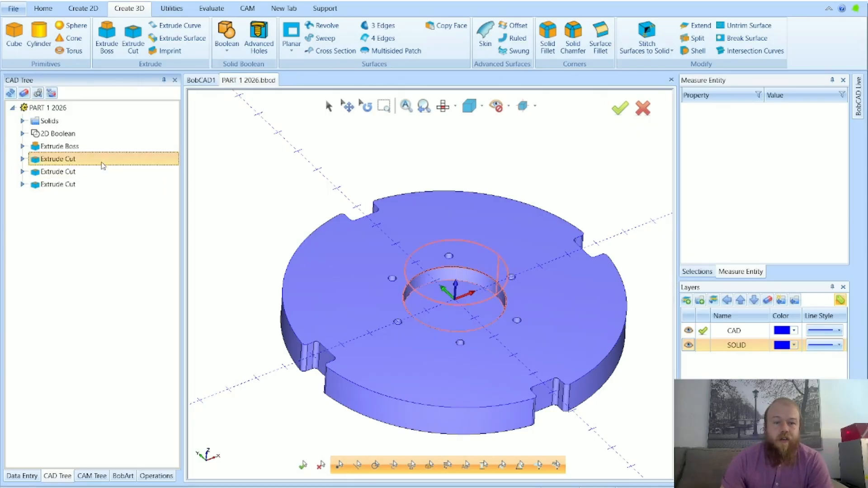
left_click(96, 172)
right_click(93, 174)
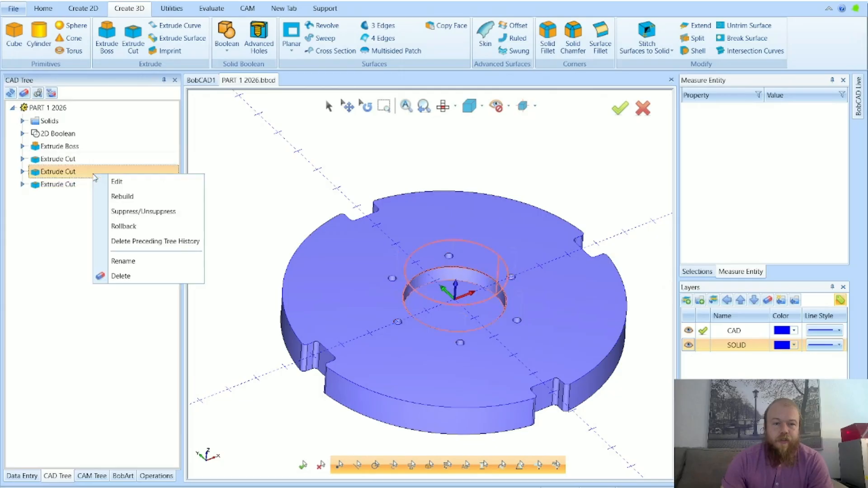
left_click(115, 276)
left_click(405, 293)
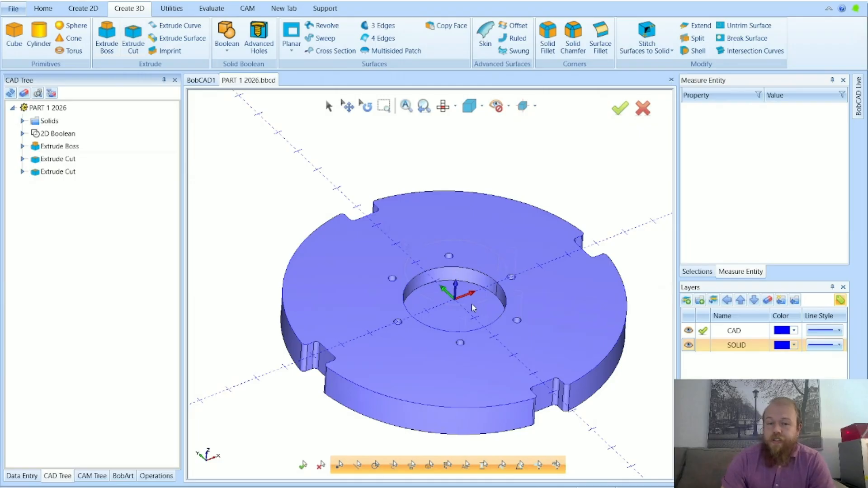
Highlight the two remaining Extrude Cut features in turn to check which geometry each one cuts
scroll(469, 303, "up", 2)
left_click(126, 159)
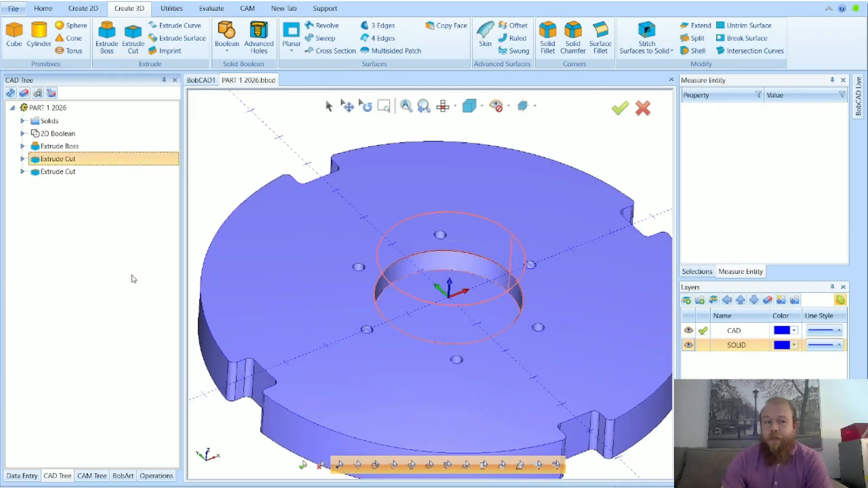
left_click(101, 173)
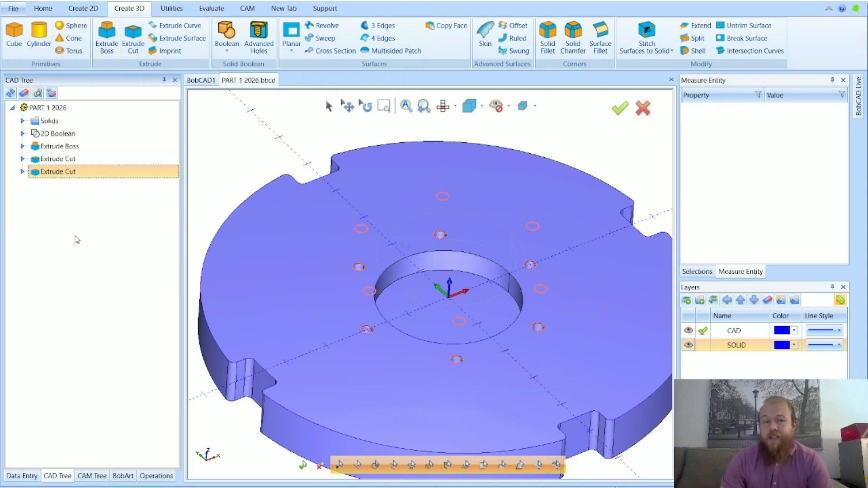
left_click(96, 160)
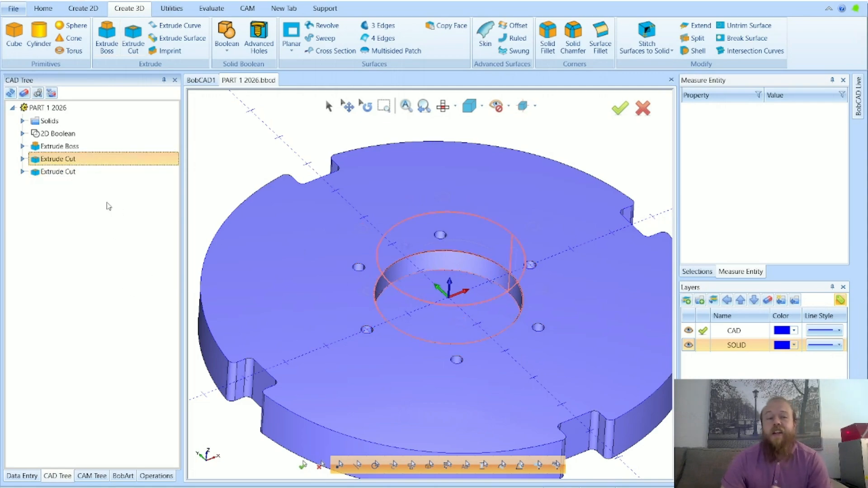
left_click(109, 175)
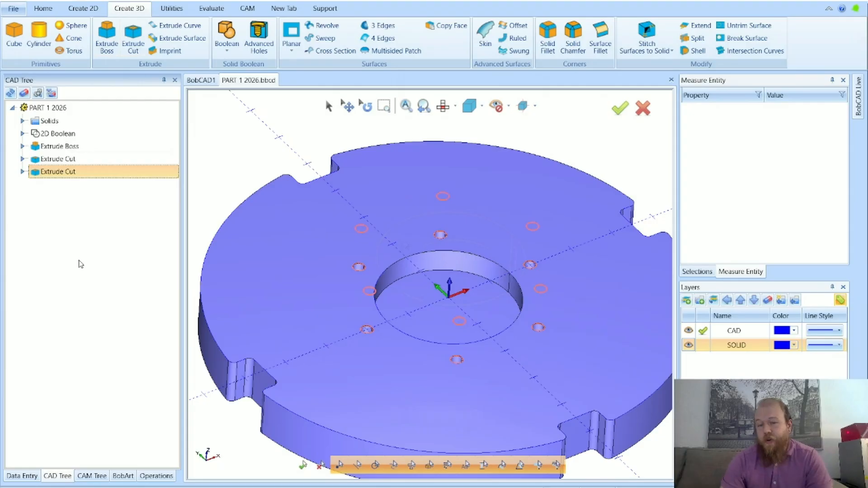
Open the six-hole cut to view its parameters, cancel the edit, and inspect the pocket and holes
double_click(96, 174)
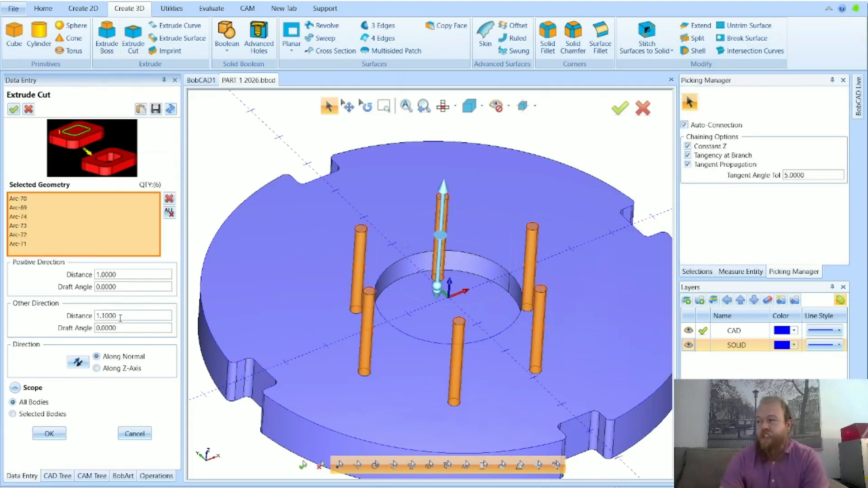
left_click(134, 434)
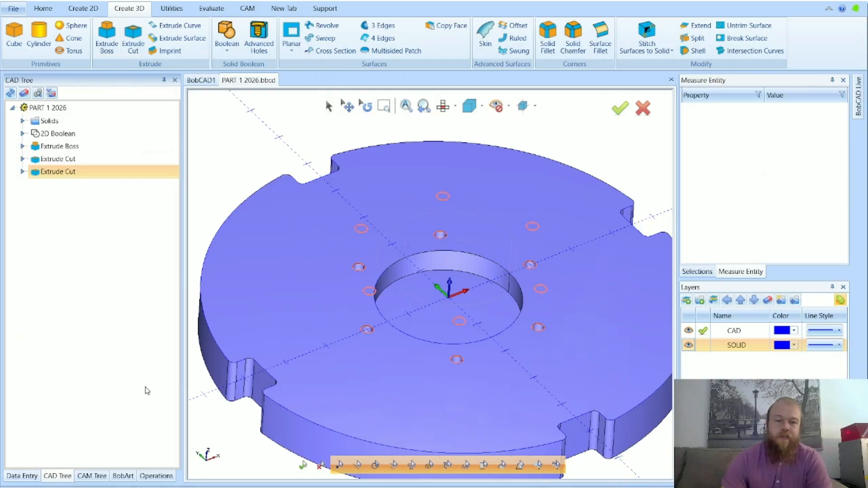
scroll(423, 289, "down", 2)
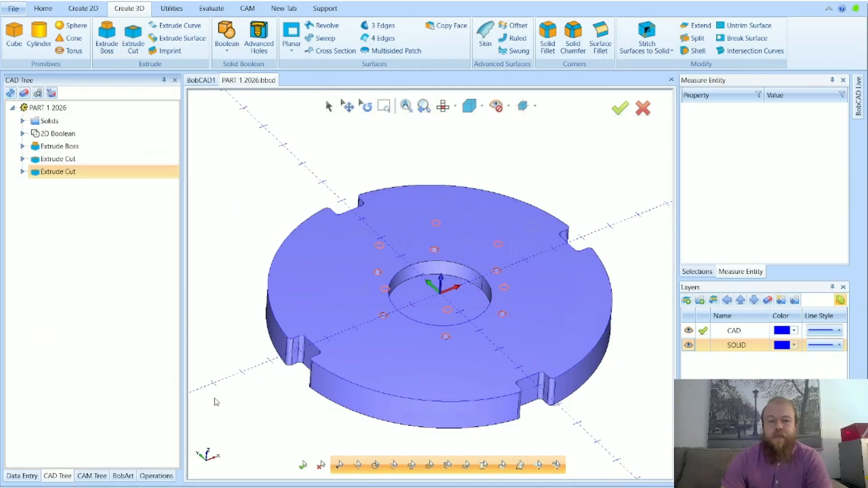
left_click(111, 108)
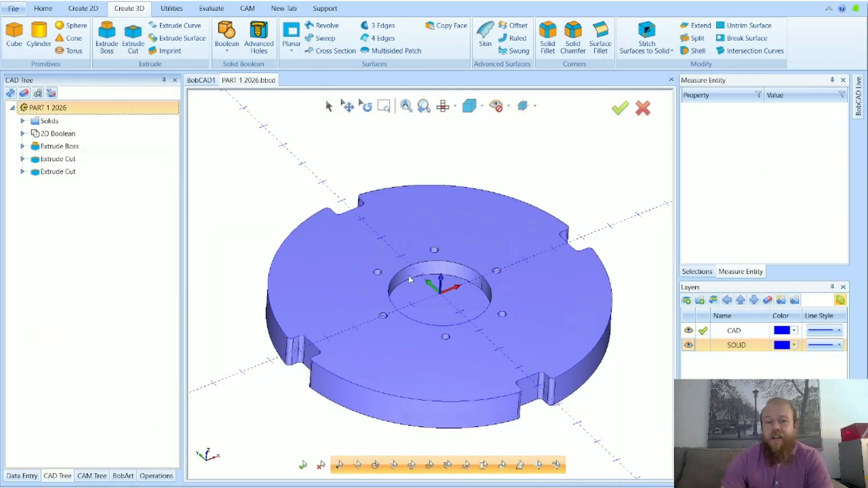
scroll(433, 310, "up", 3)
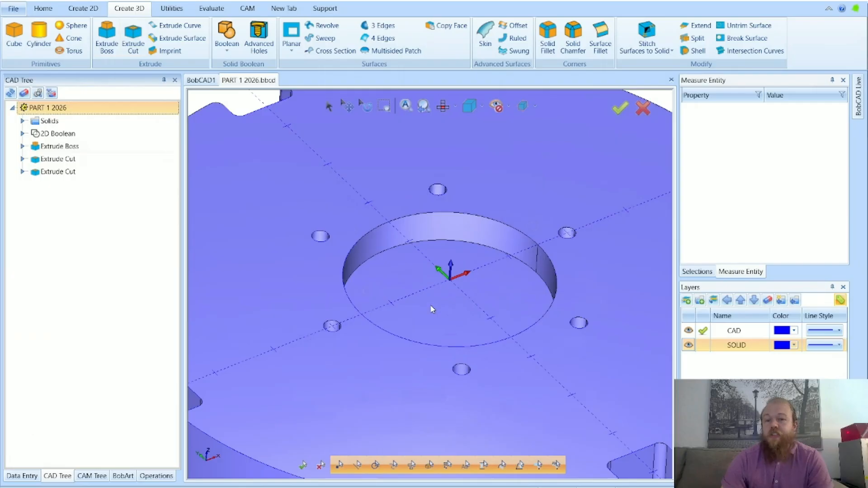
scroll(430, 305, "down", 2)
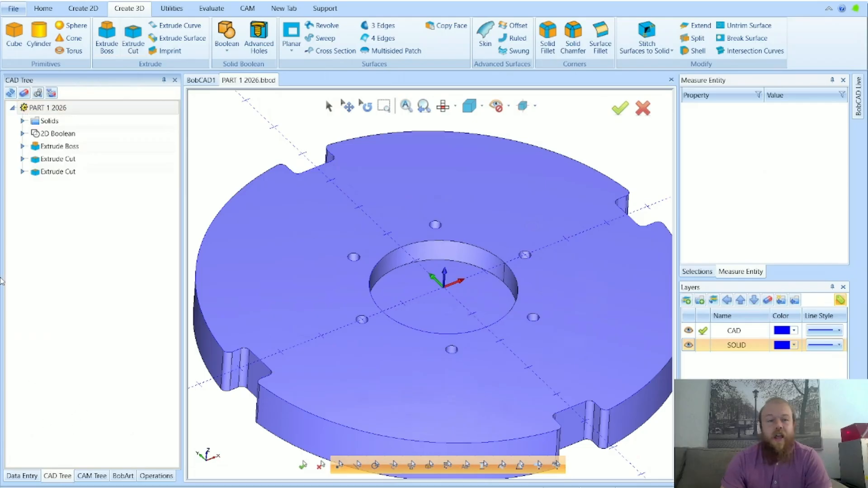
Reopen the six-hole cut for editing, review its other-direction distance and selected arcs, and accept the existing settings
right_click(75, 177)
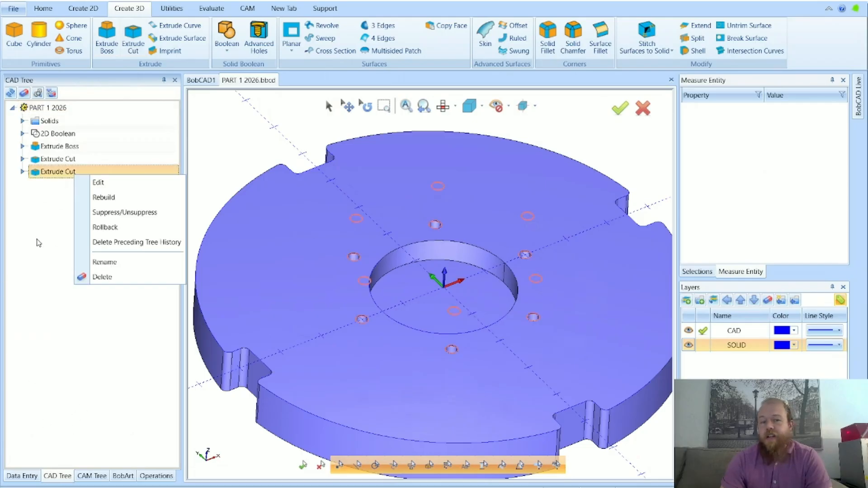
left_click(99, 184)
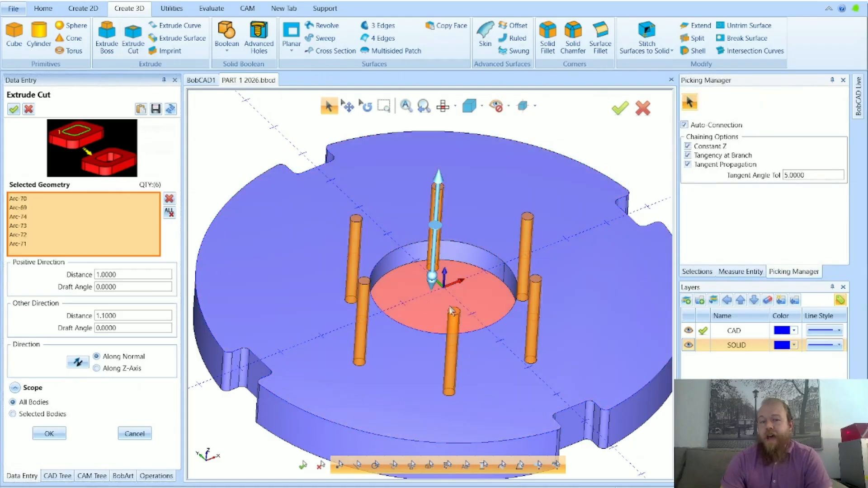
left_click_drag(123, 315, 84, 319)
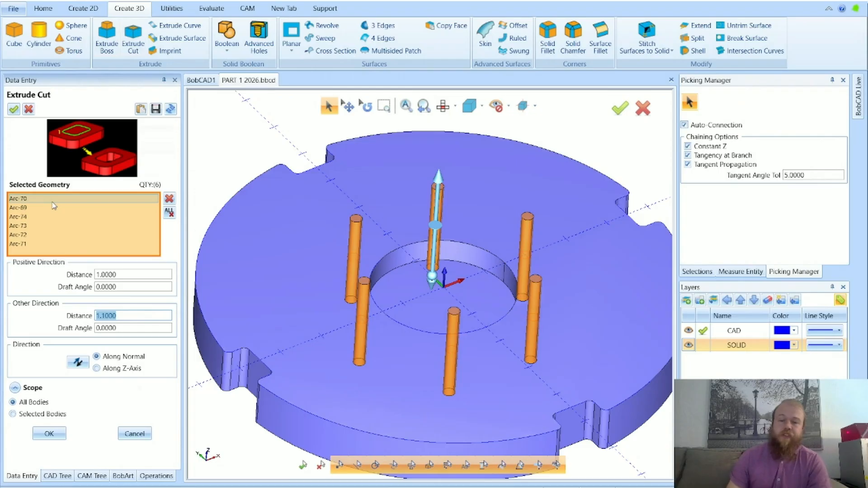
left_click(49, 434)
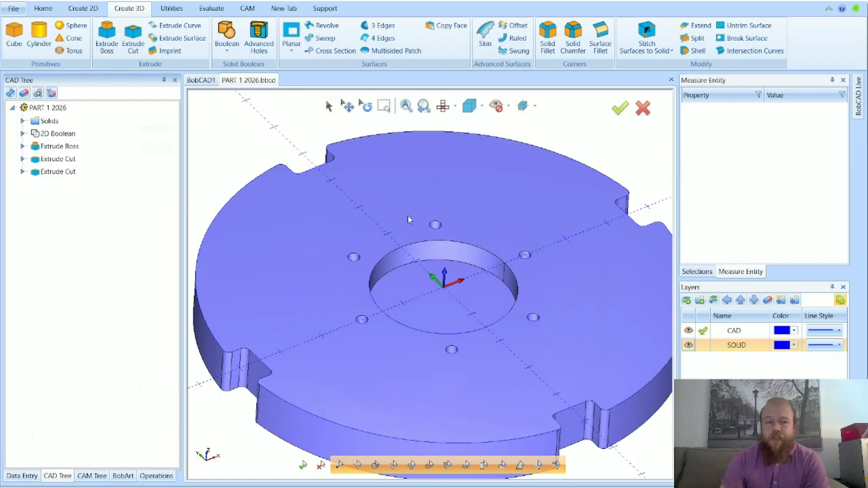
Undo the two Extrude Cut features and the Extrude Boss on the notched disc, and redo all three
scroll(354, 257, "down", 2)
scroll(378, 257, "up", 1)
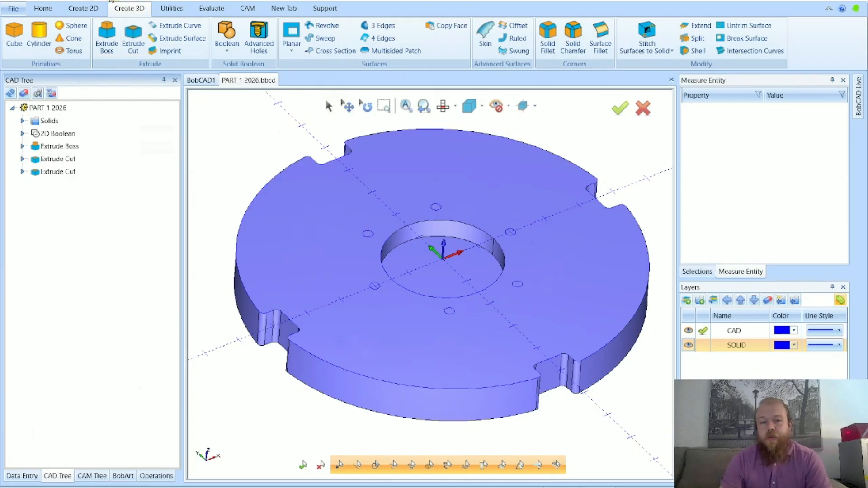
key("ctrl+z")
key("ctrl+z")
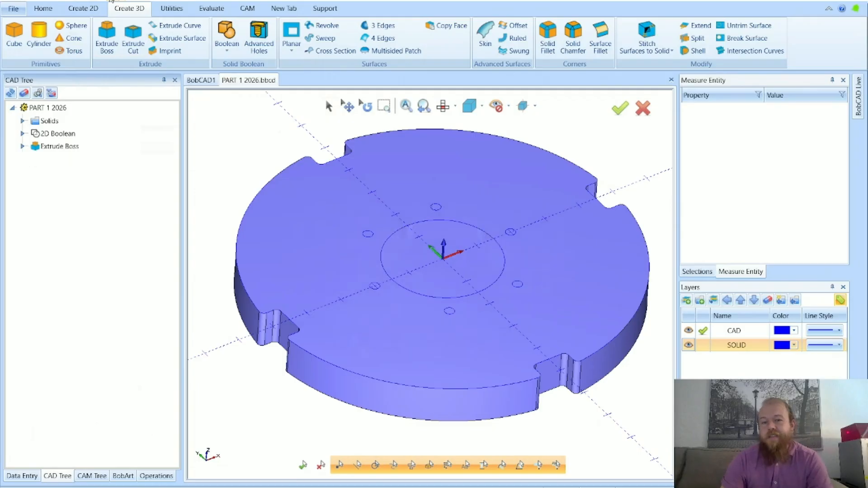
key("ctrl+z")
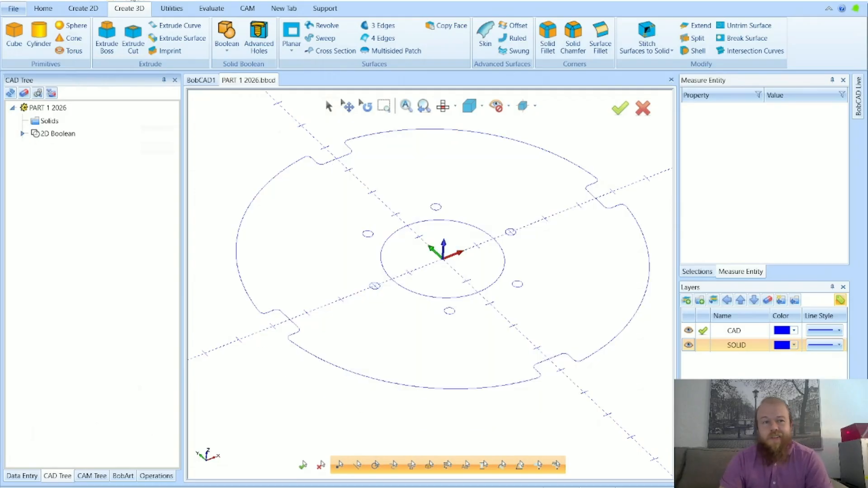
left_click(135, 0)
left_click(135, 0)
left_click(134, 1)
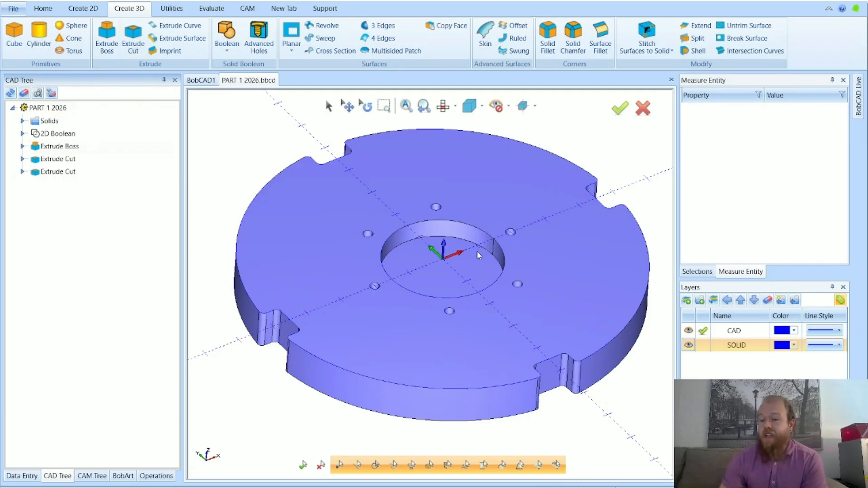
key("super+n")
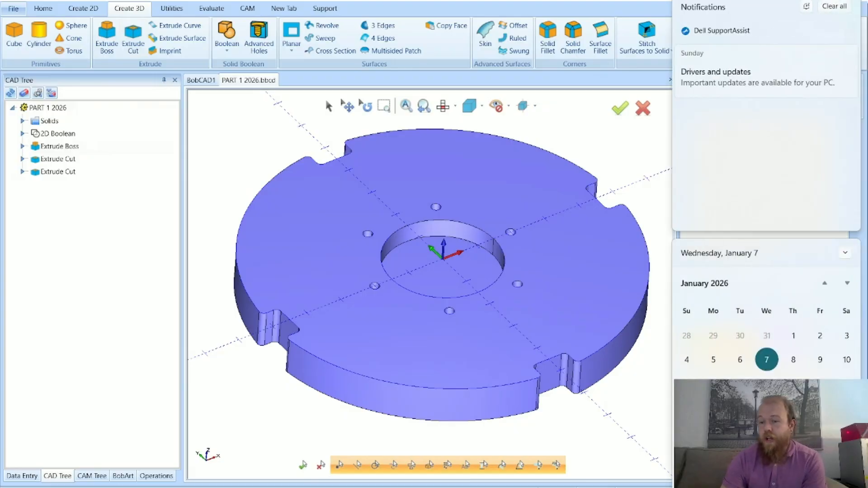
left_click(643, 402)
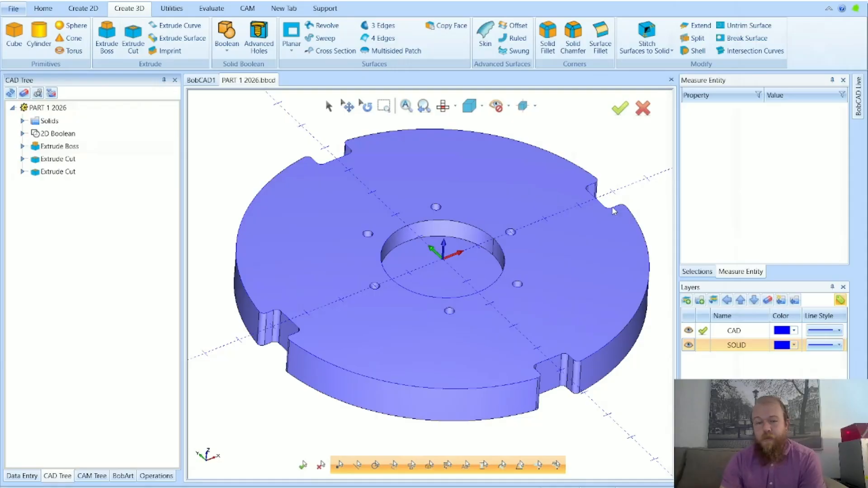
Create a new blank document, look back at the PART 1 2026 model, and return to the new document
scroll(530, 267, "down", 5)
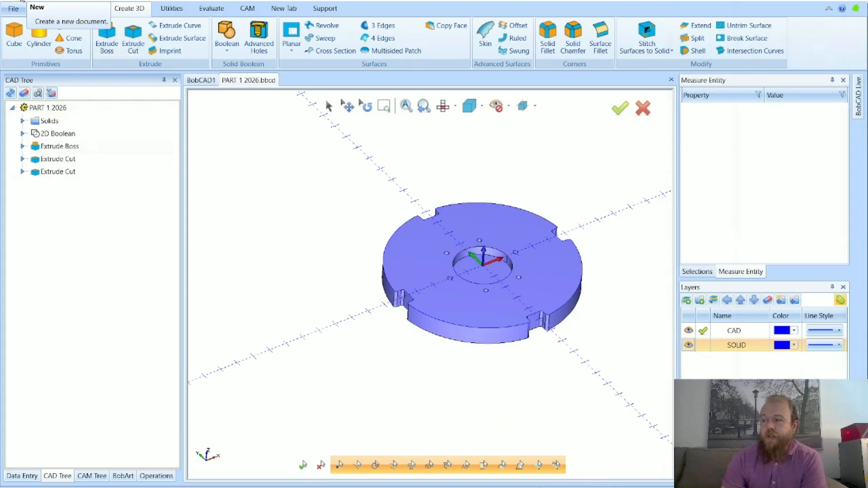
left_click(22, 1)
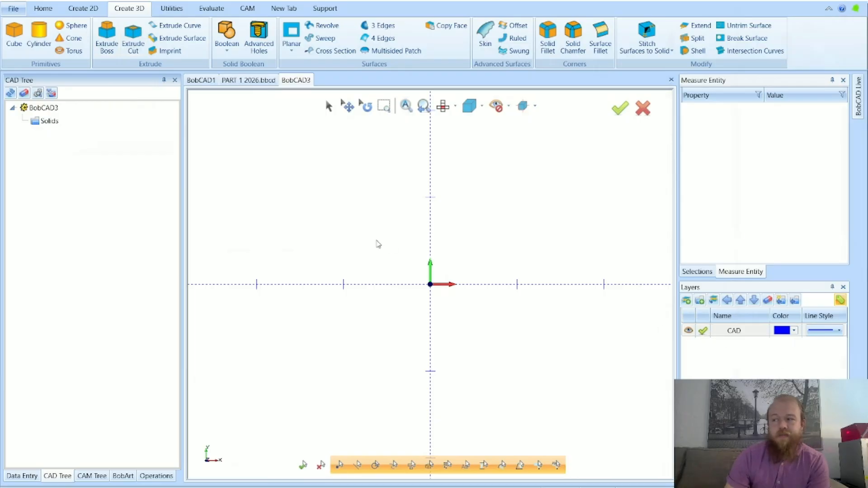
scroll(306, 226, "down", 5)
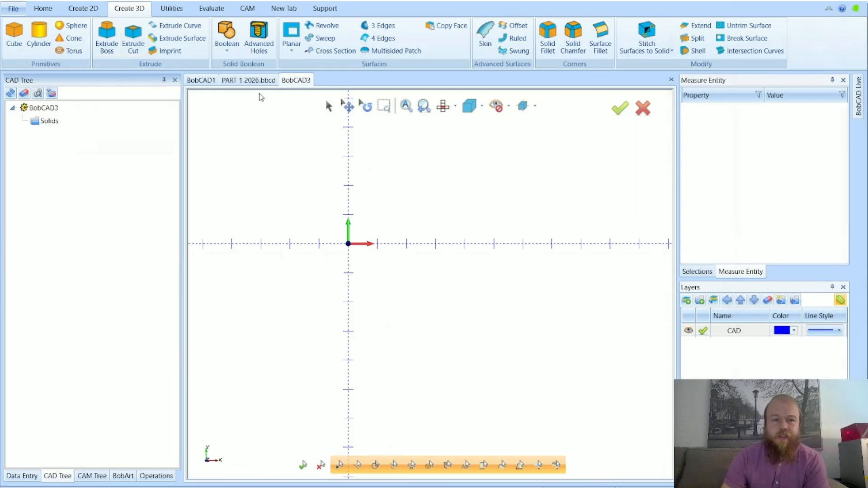
left_click(248, 81)
scroll(541, 261, "up", 2)
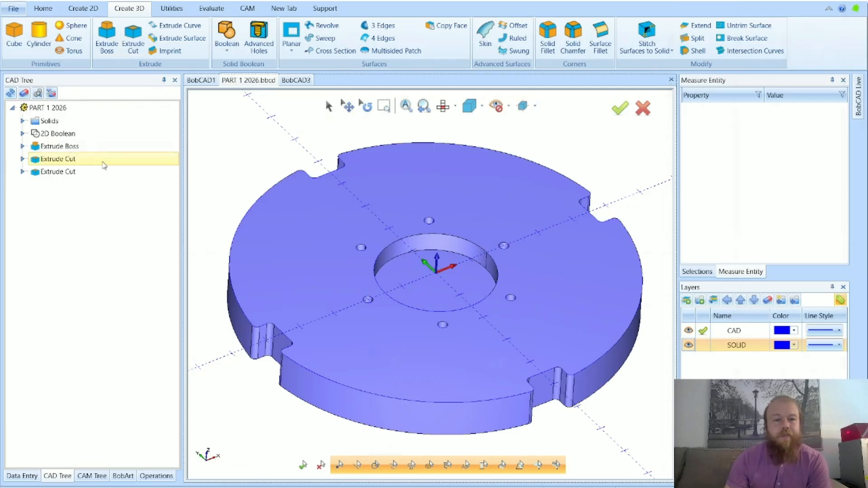
left_click(292, 80)
scroll(422, 264, "down", 2)
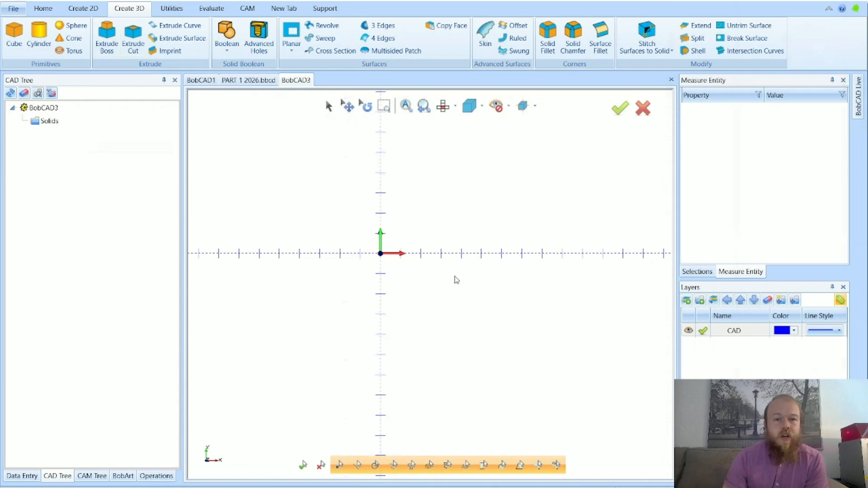
scroll(300, 223, "up", 1)
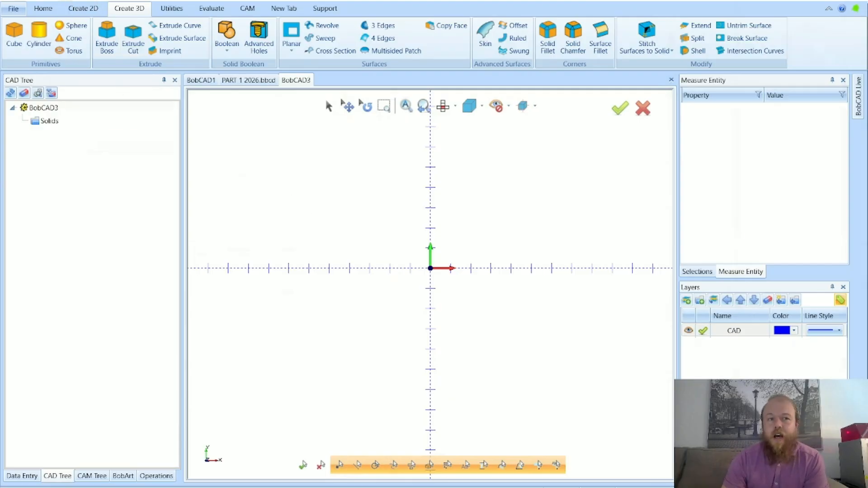
Save the new document as PART 2 2026 in the Downloads folder
left_click(78, 2)
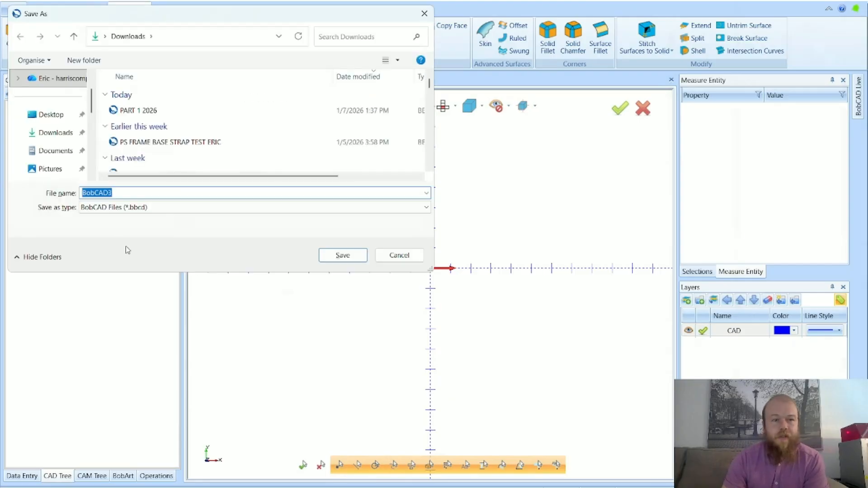
type("PA")
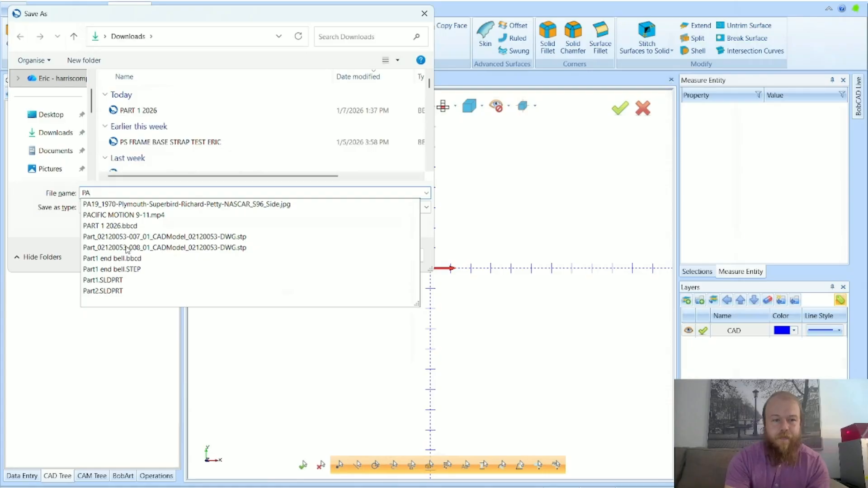
type("RT 2 2026")
key("Return")
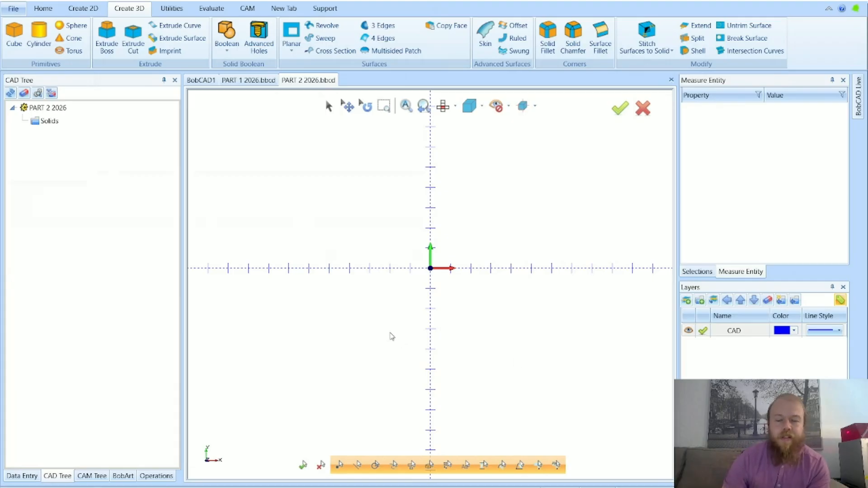
Sketch a horizontal line from X 0, Y 2 to about X 6.125, Y 2, and leave the Line command
scroll(302, 271, "down", 1)
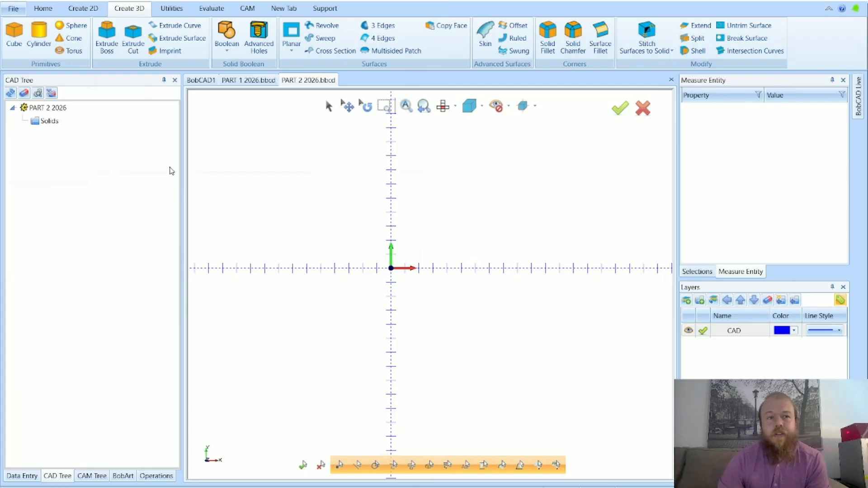
left_click(84, 15)
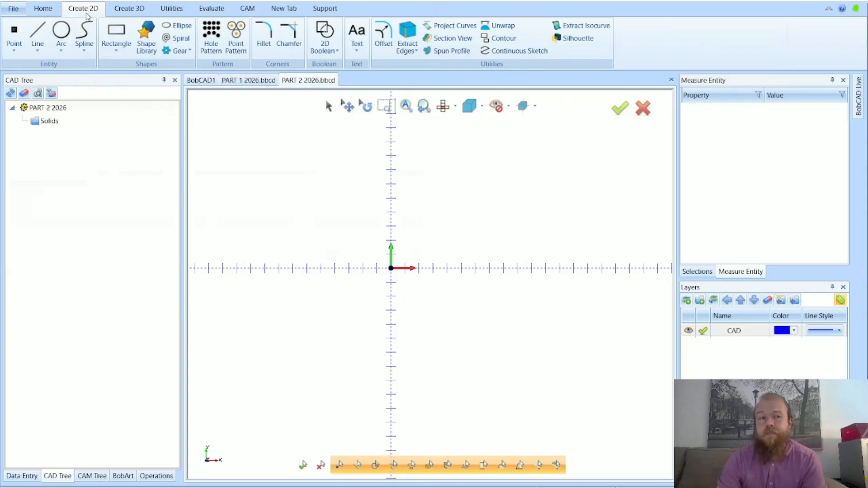
left_click(42, 35)
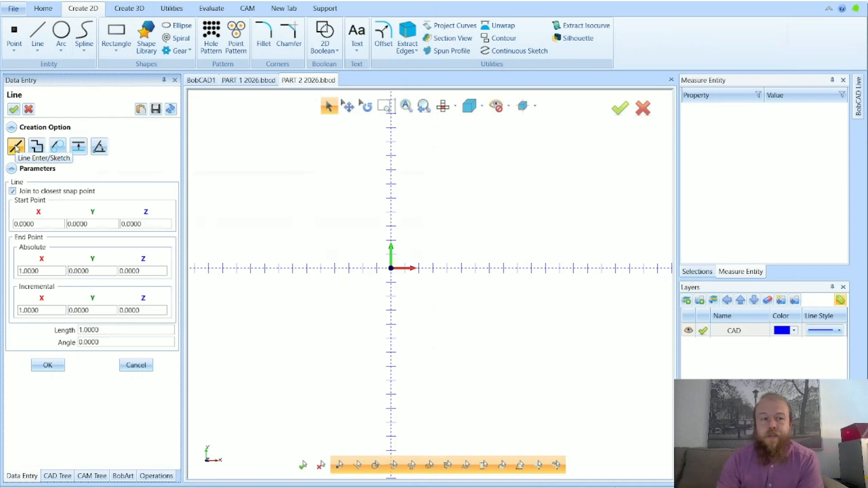
scroll(435, 247, "up", 3)
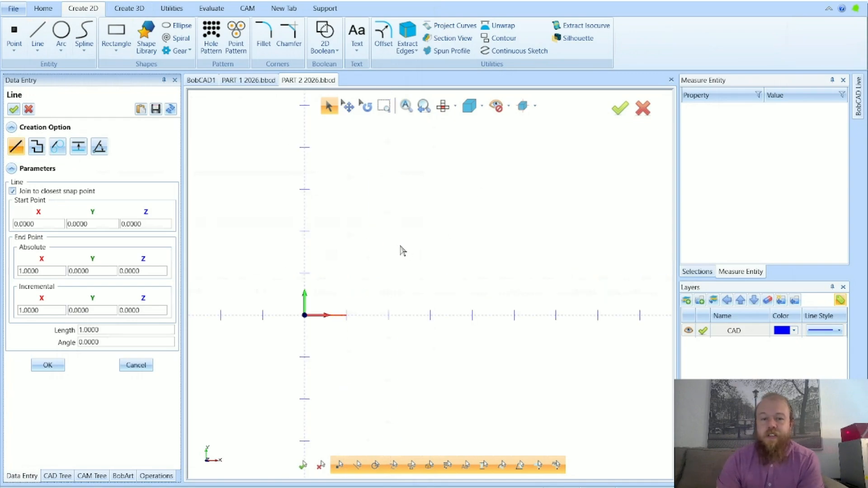
left_click(305, 232)
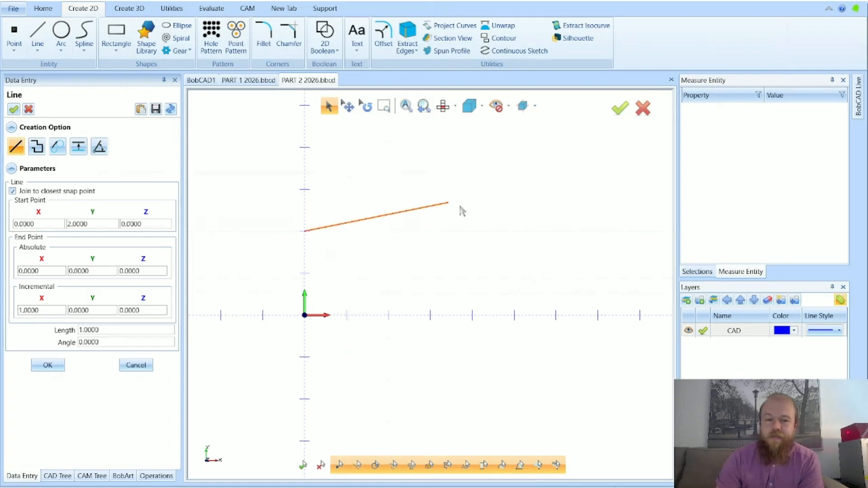
left_click(562, 232)
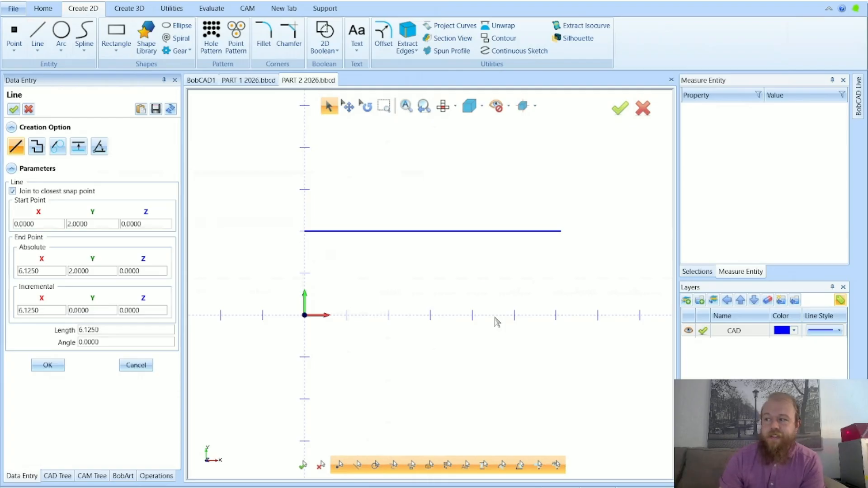
left_click(146, 365)
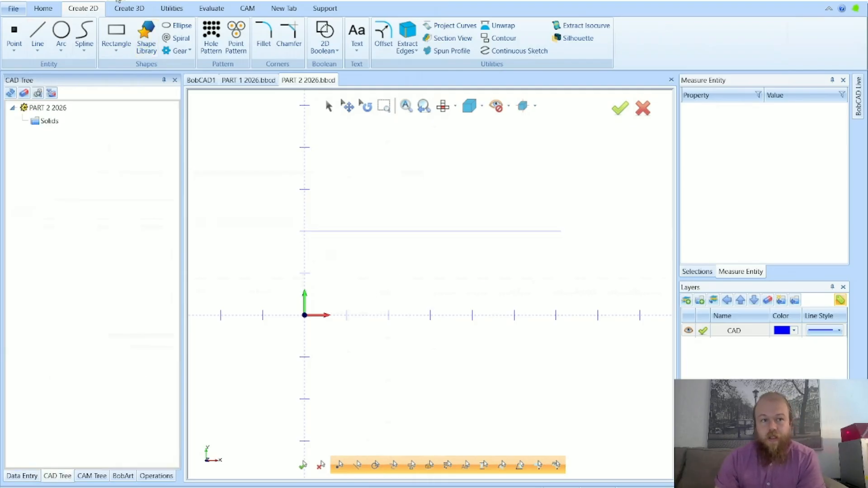
Start a new Enter/Sketch line, review its coordinate values, and set its start point to X 0, Y -2
left_click(38, 34)
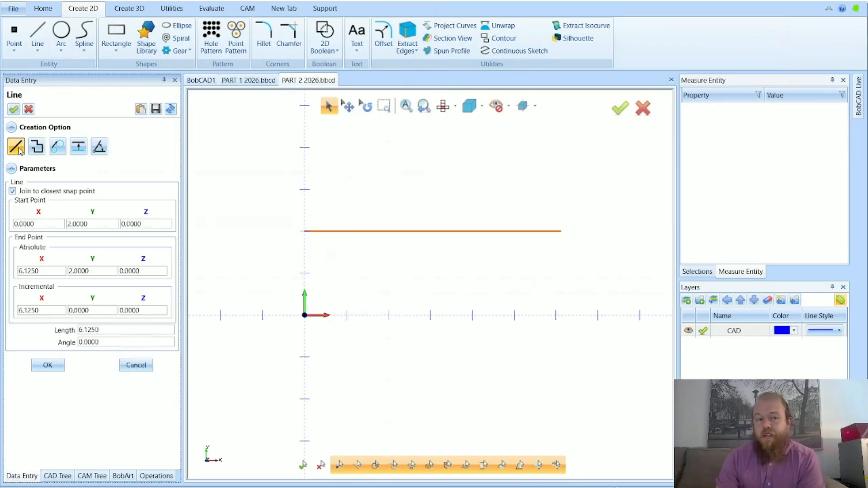
left_click_drag(50, 224, 6, 226)
left_click_drag(89, 226, 48, 232)
left_click_drag(46, 272, 17, 274)
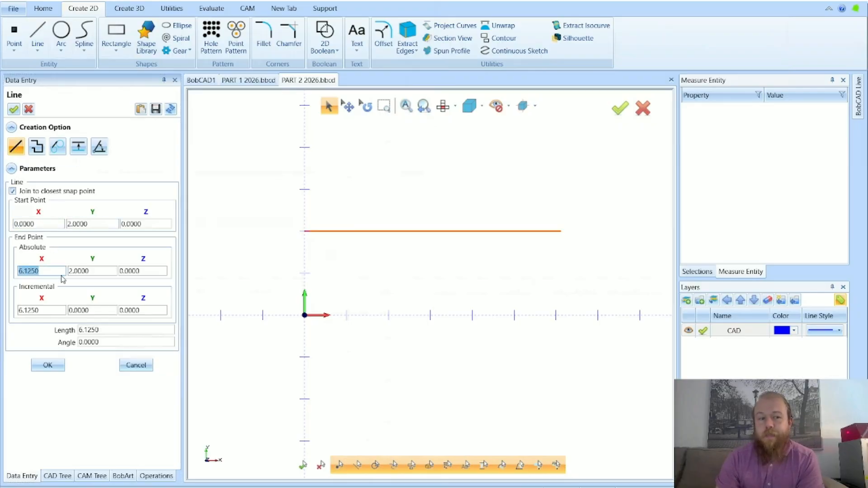
left_click_drag(98, 271, 65, 271)
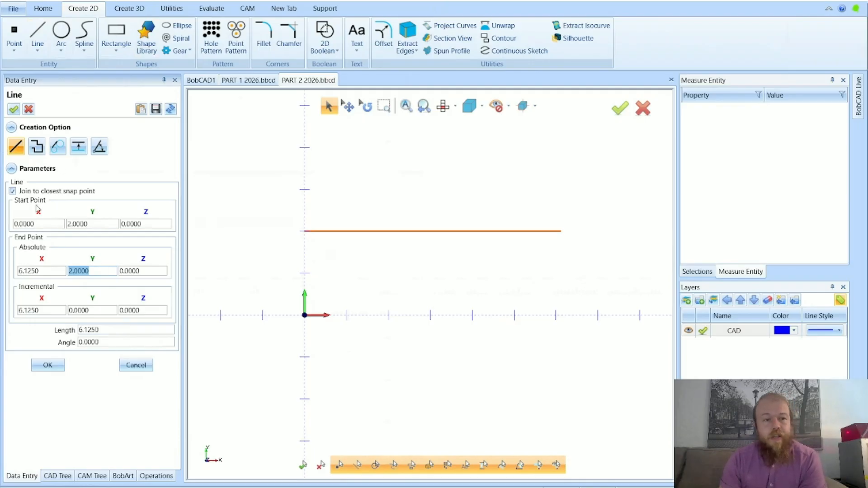
left_click(19, 225)
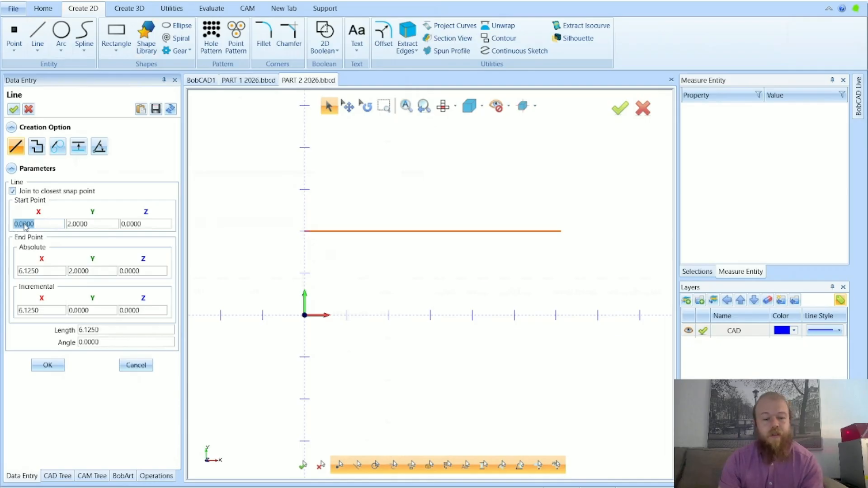
left_click(78, 225)
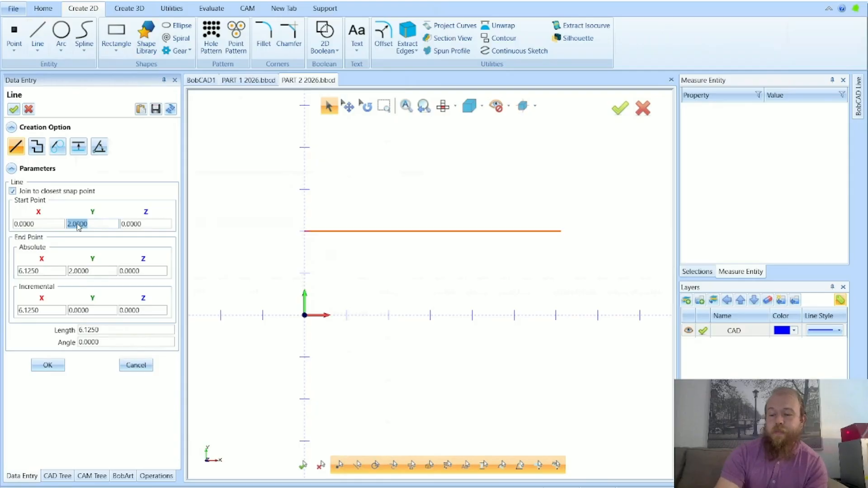
type("-2")
key("Tab")
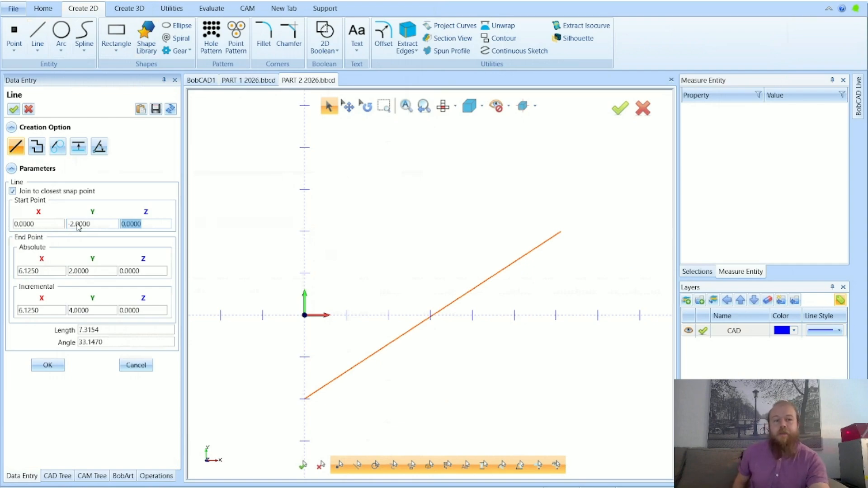
Set the new line's absolute end point to X 8, Y -2
key("Tab")
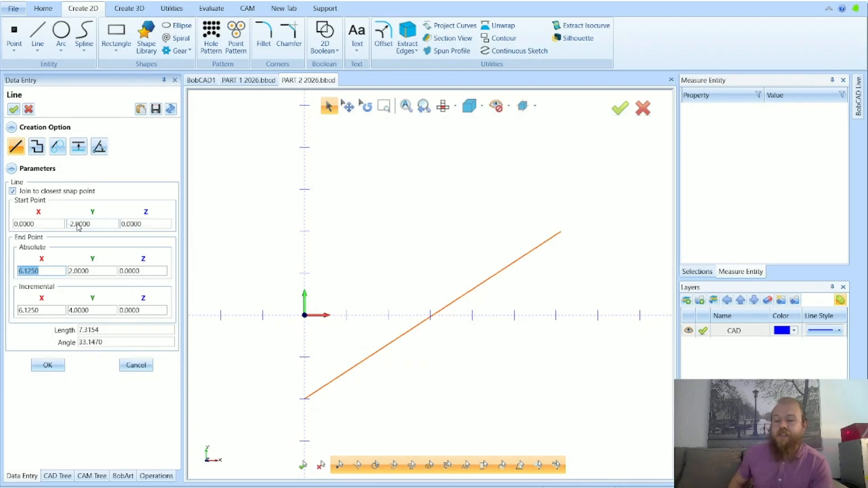
type("0")
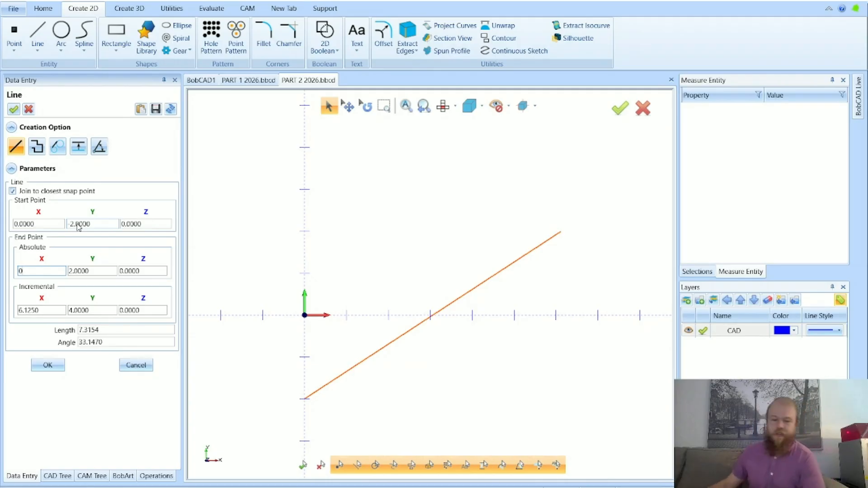
key("BackSpace")
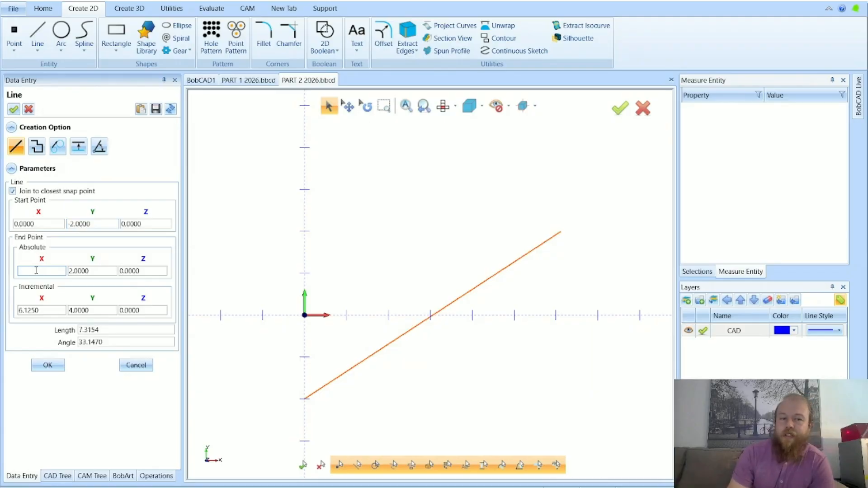
type("8")
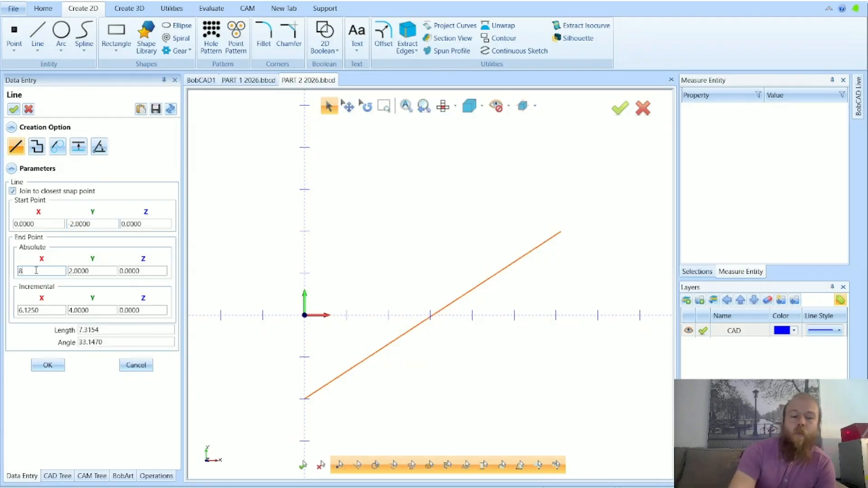
key("Tab")
type("0")
key("Tab")
left_click(86, 271)
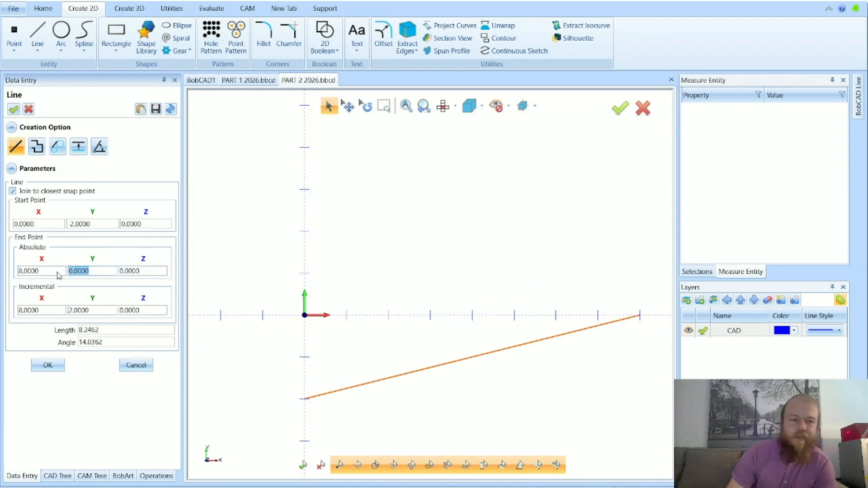
type("-2")
key("Tab")
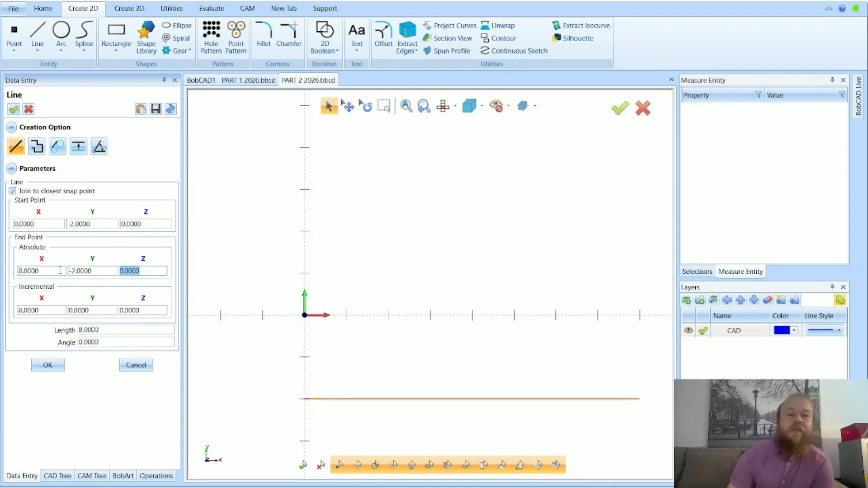
Check the entered start and end coordinates and create the horizontal line from X 0, Y -2 to X 8, Y -2
left_click_drag(45, 223, 4, 224)
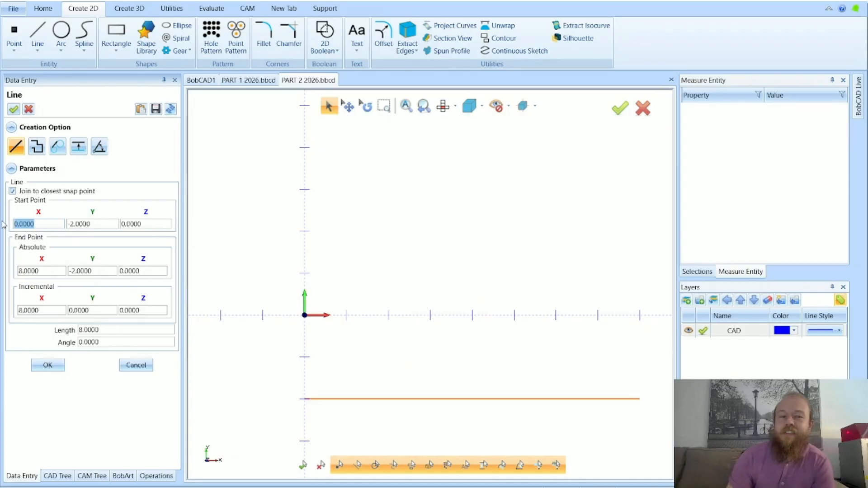
left_click_drag(112, 224, 60, 225)
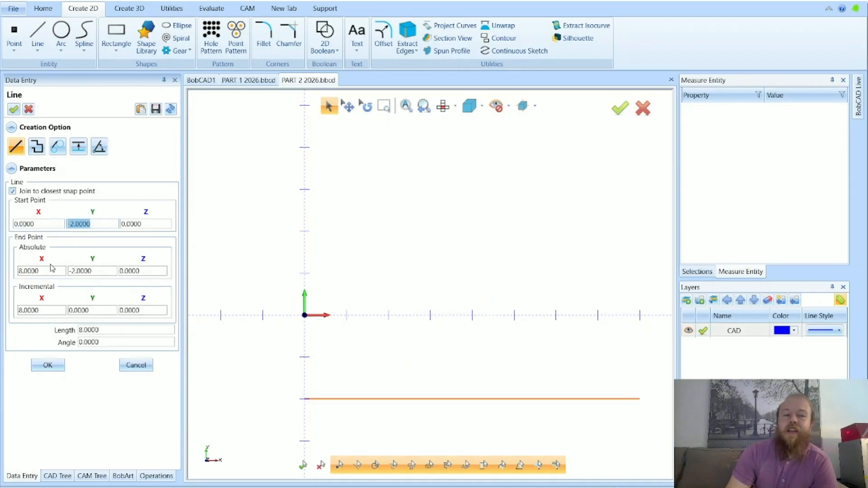
left_click_drag(45, 271, 17, 271)
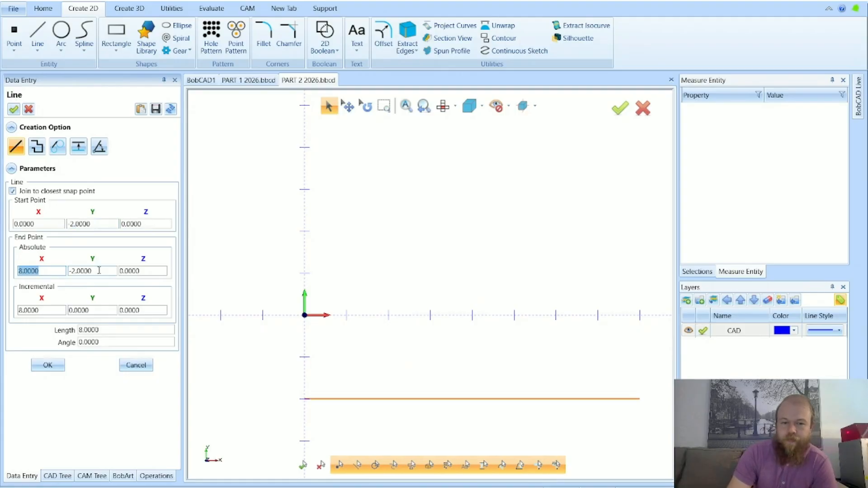
scroll(302, 237, "down", 2)
scroll(386, 370, "up", 2)
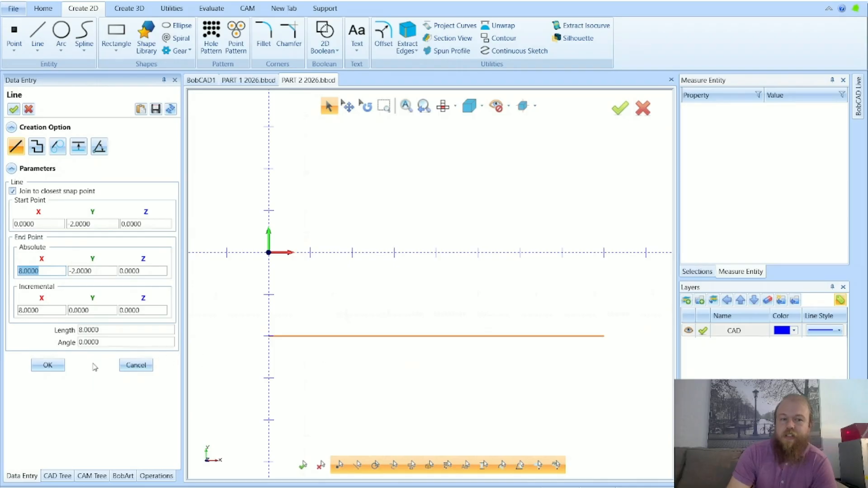
left_click(51, 365)
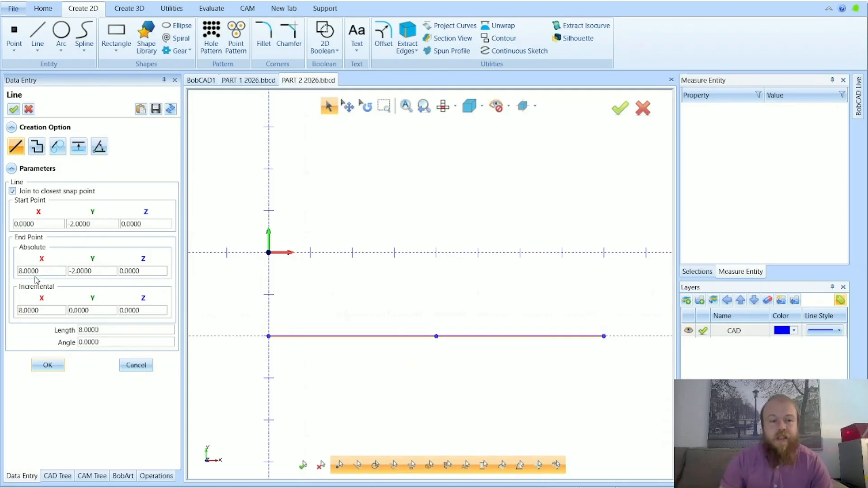
Review the incremental X and Y values of the finished line, and set the next line's start point X to 8
left_click_drag(43, 310, 22, 318)
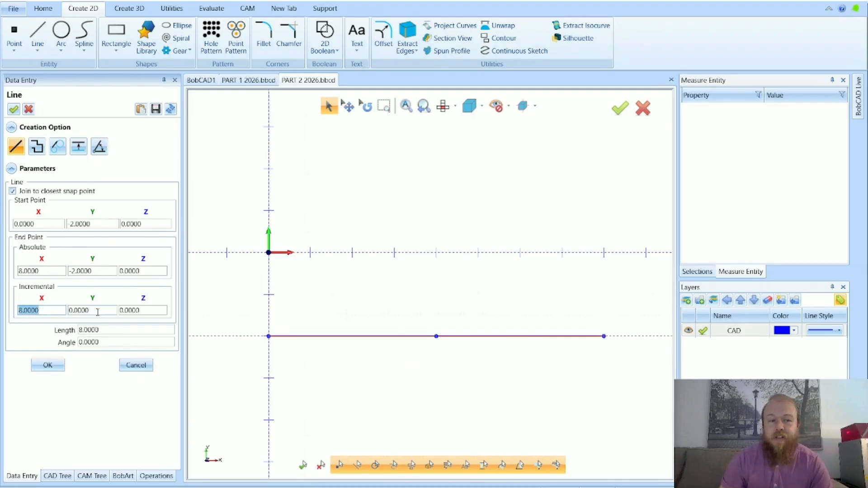
left_click_drag(98, 312, 51, 311)
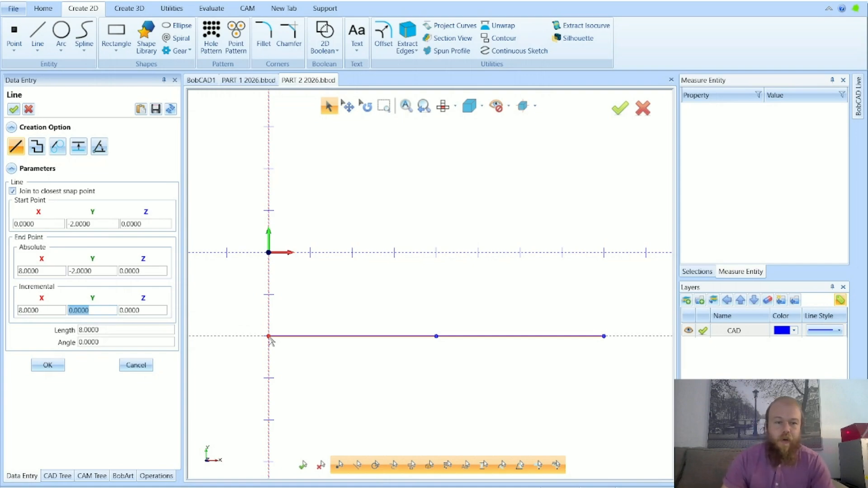
scroll(243, 290, "down", 4)
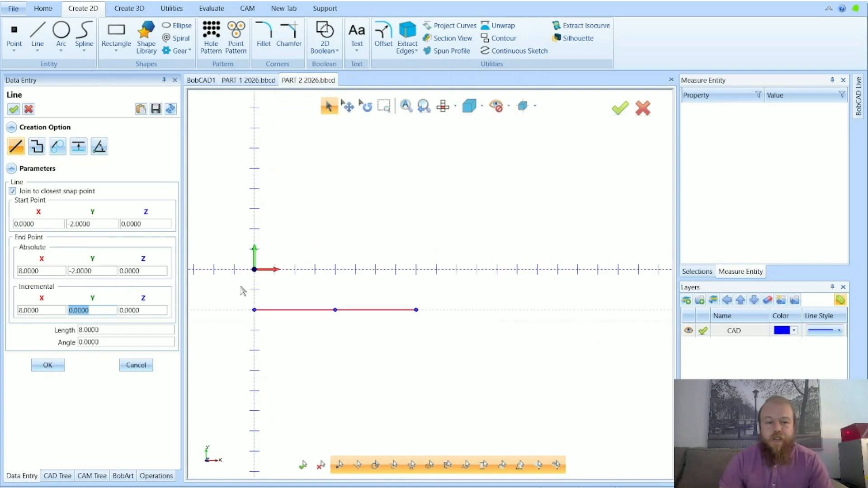
scroll(357, 262, "up", 2)
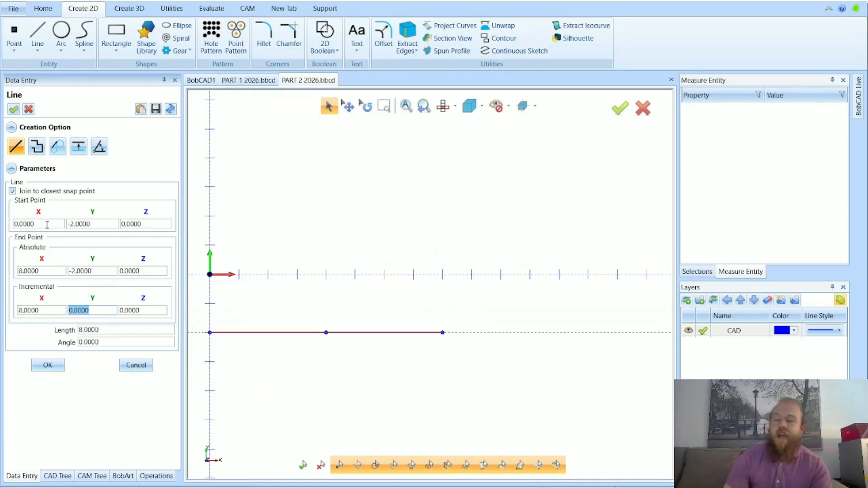
left_click_drag(47, 225, 16, 230)
type("8")
key("Tab")
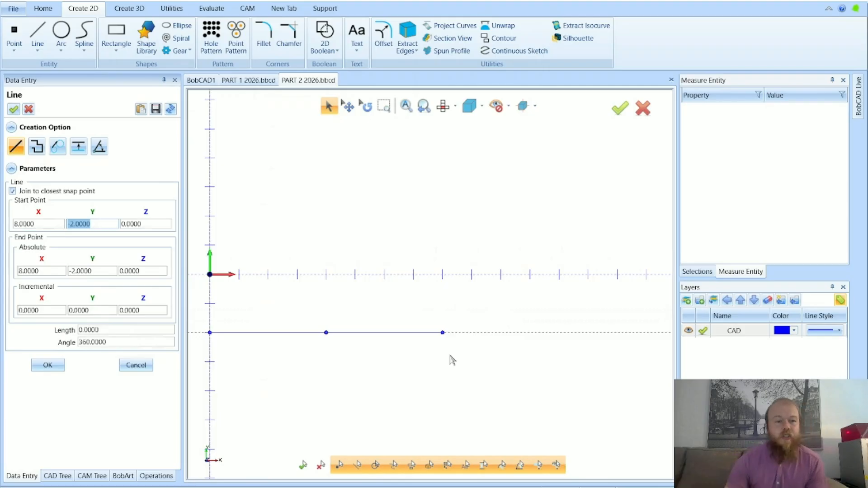
Check the start coordinates, set the absolute end point Y to -1, and create the vertical line from X 8, Y -2 to X 8, Y -1
left_click_drag(37, 224, 12, 225)
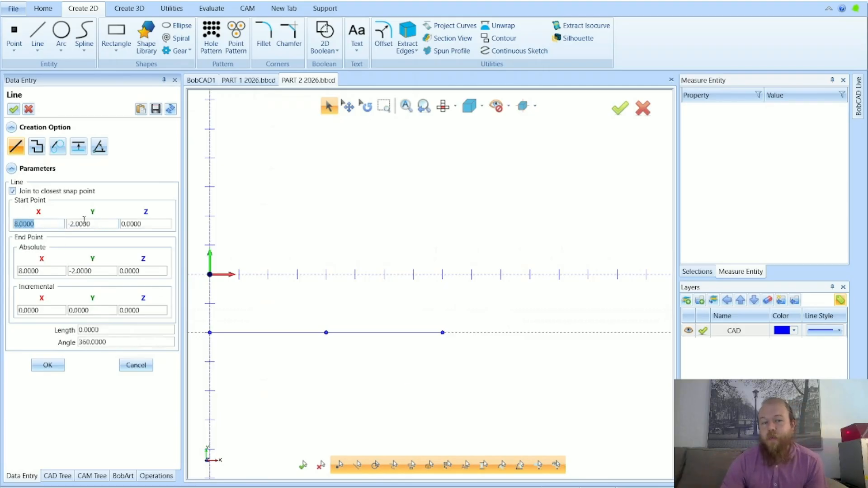
left_click_drag(91, 223, 63, 227)
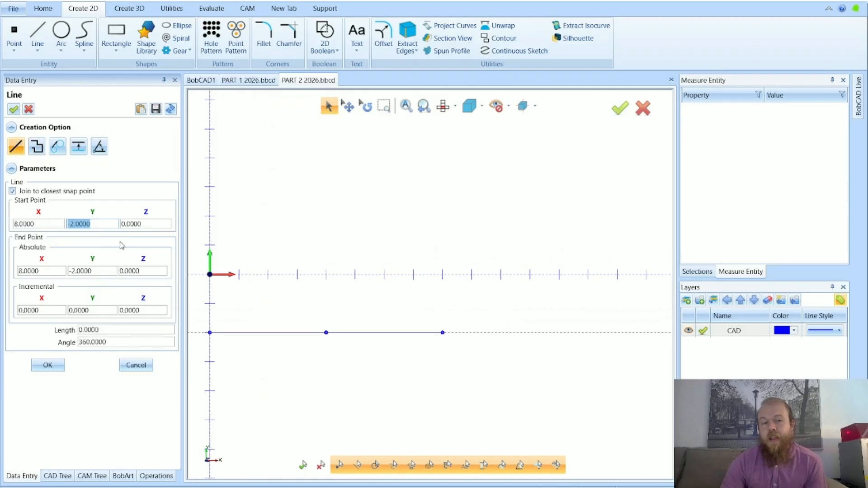
left_click_drag(50, 271, 18, 275)
left_click_drag(92, 271, 70, 273)
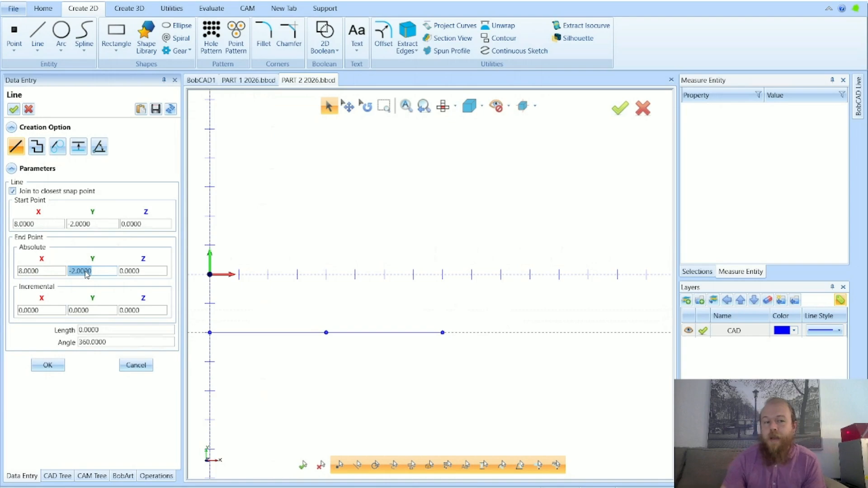
type("-1")
key("Caps_Lock")
key("Caps_Lock")
key("Tab")
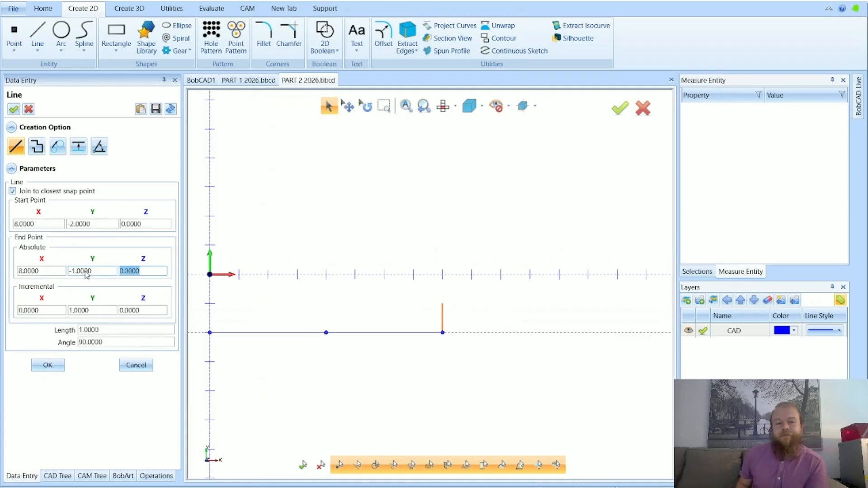
left_click(47, 365)
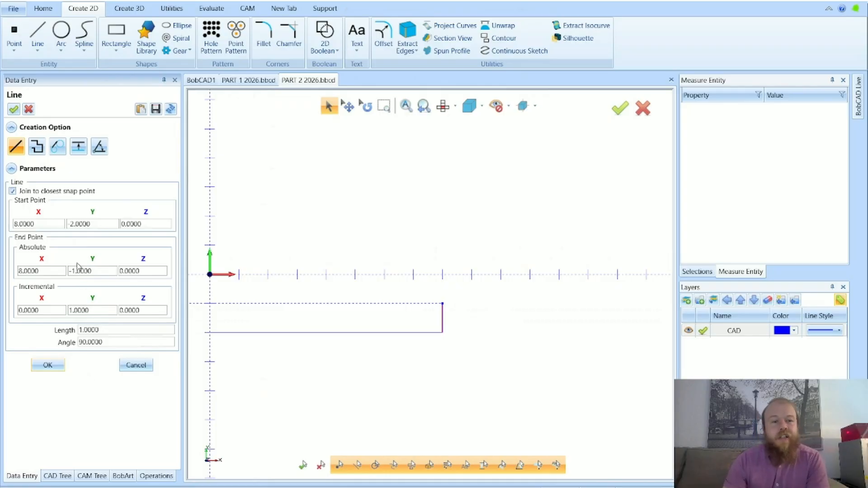
Review the coordinates for the next line and set its start point to X 8, Y -1
left_click_drag(52, 271, 18, 271)
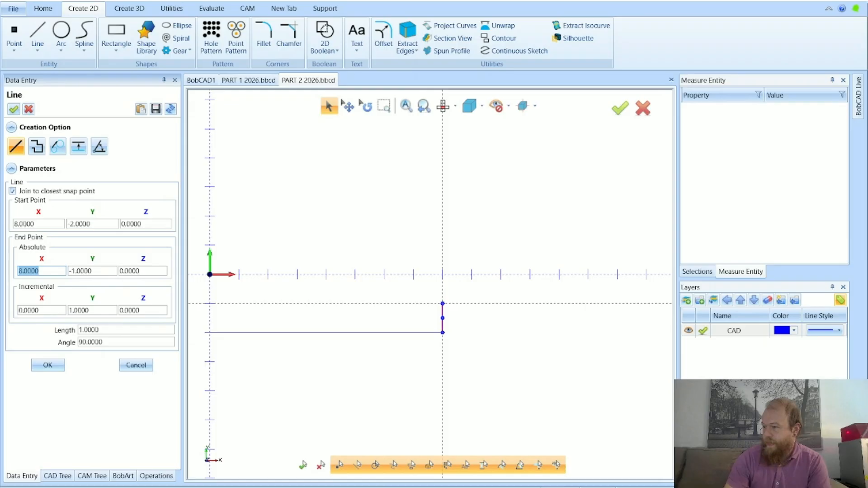
left_click(47, 272)
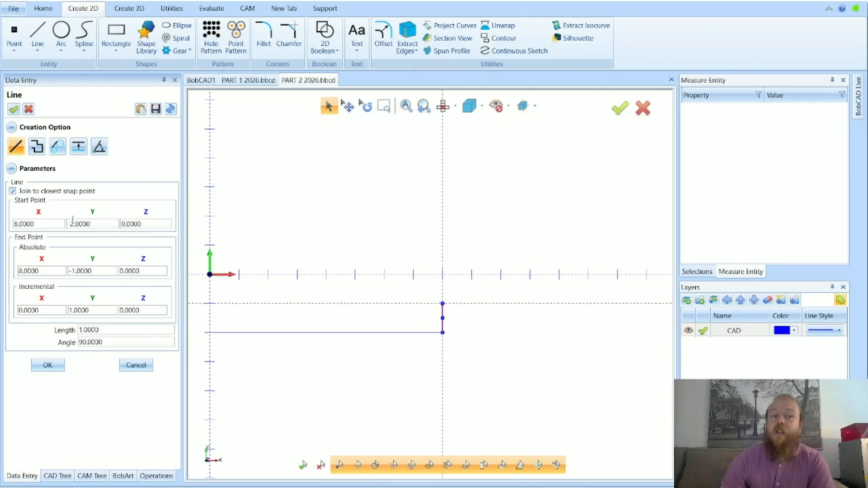
left_click_drag(34, 224, 14, 225)
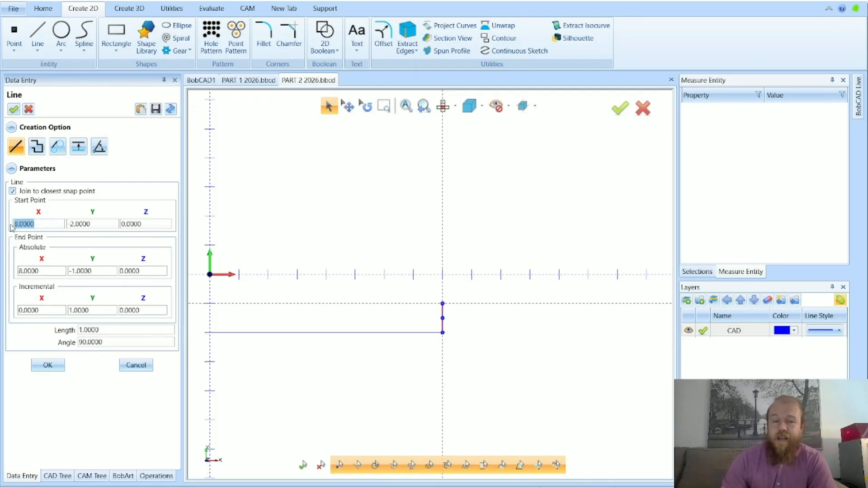
left_click_drag(104, 223, 69, 232)
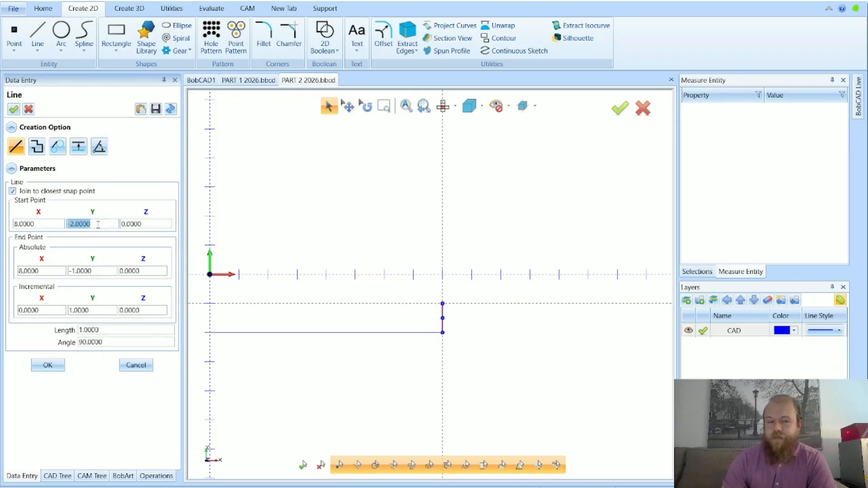
type("-1")
key("Tab")
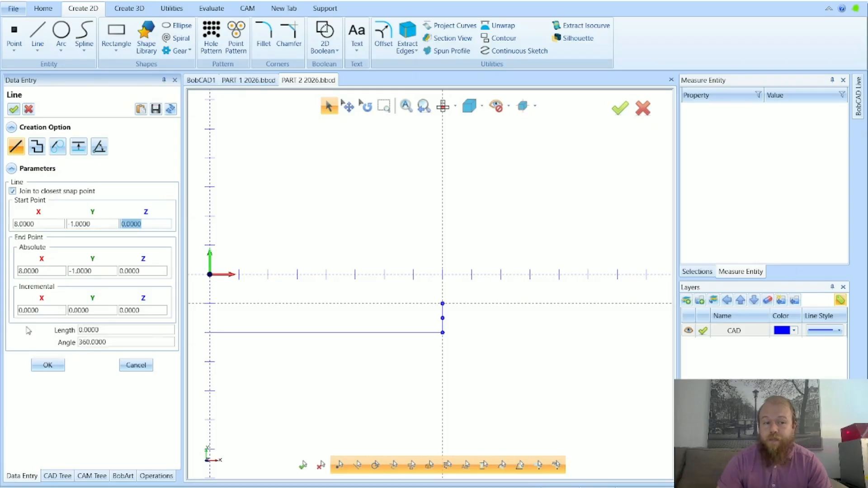
Set the incremental end point X to 1, create the short horizontal line, and leave the Line command
left_click(30, 311)
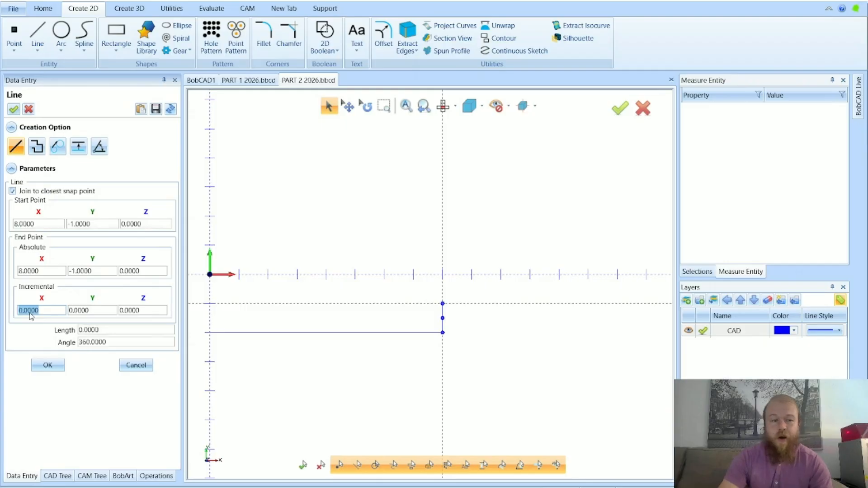
type("1")
key("Tab")
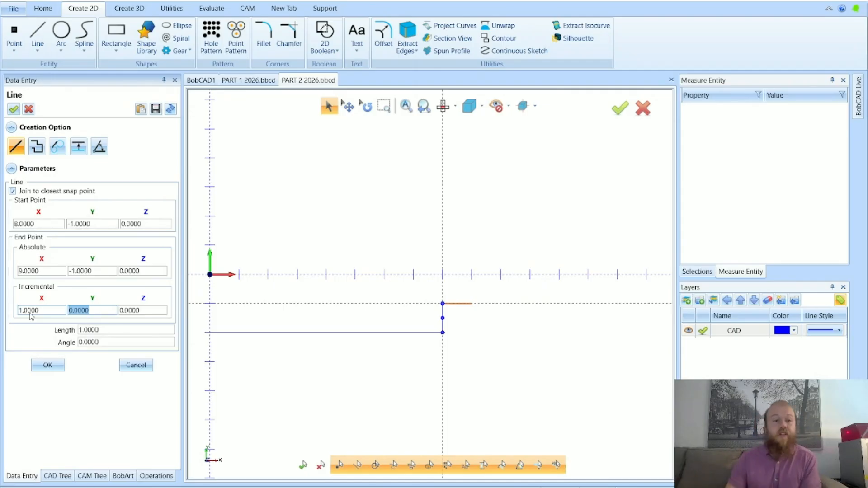
left_click(48, 364)
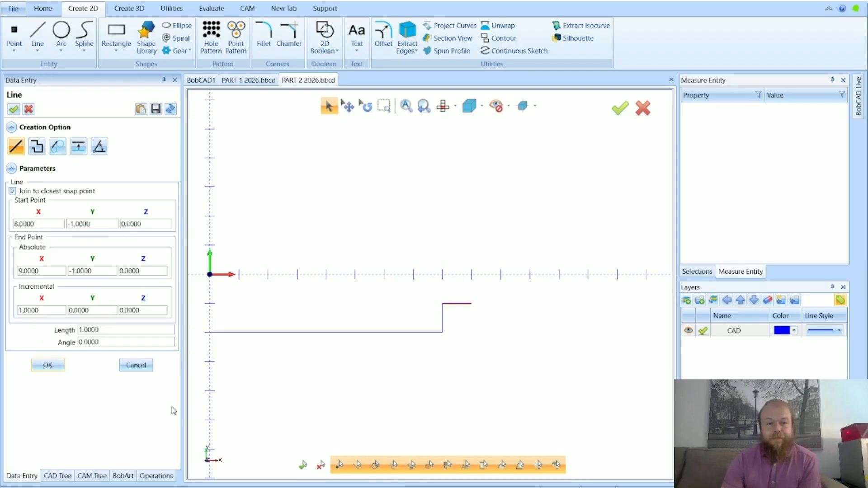
left_click(136, 365)
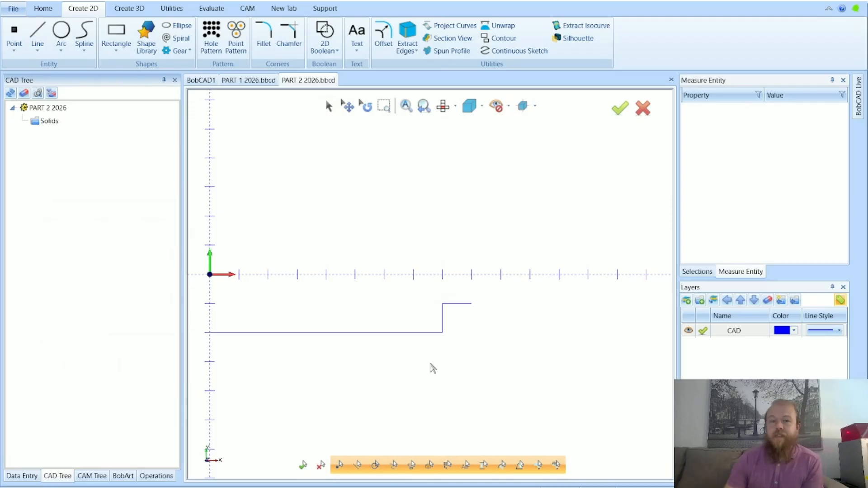
Inspect the long horizontal line with Measure One and look at its Y-Start value
scroll(518, 339, "down", 1)
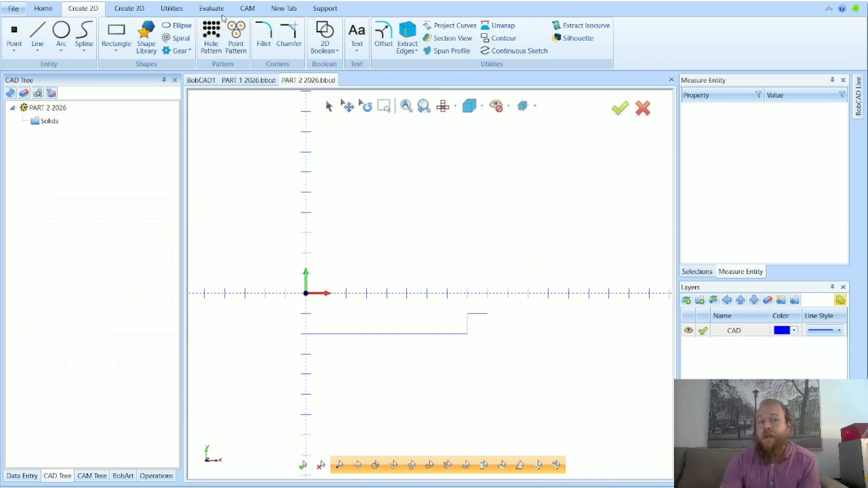
left_click(211, 8)
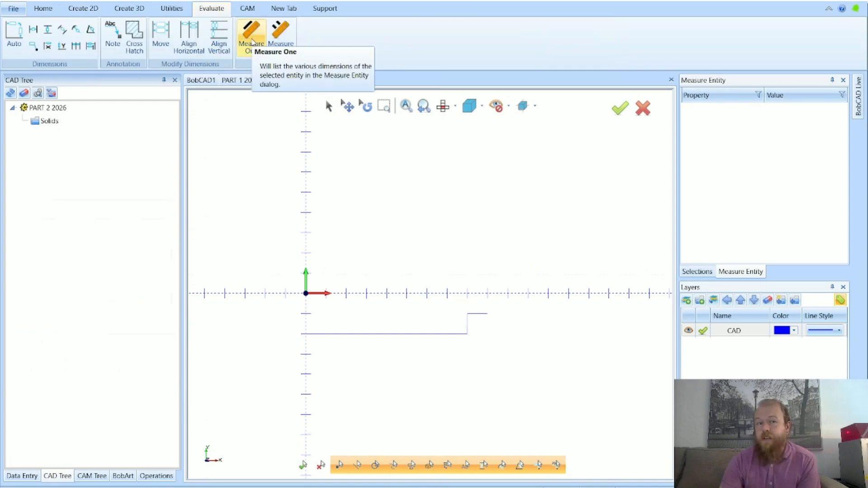
left_click(253, 41)
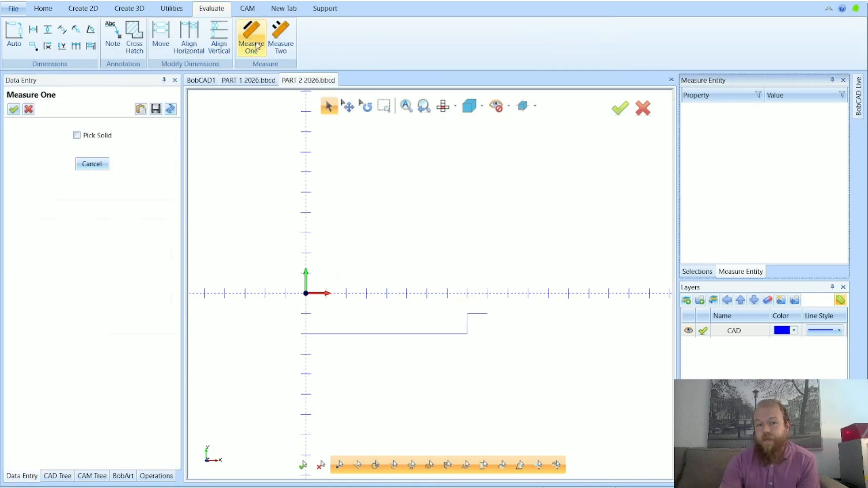
left_click(444, 335)
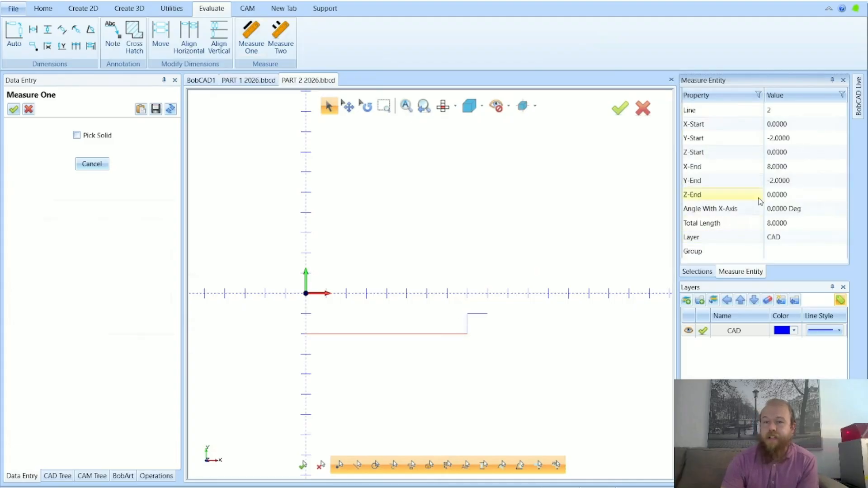
left_click(808, 138)
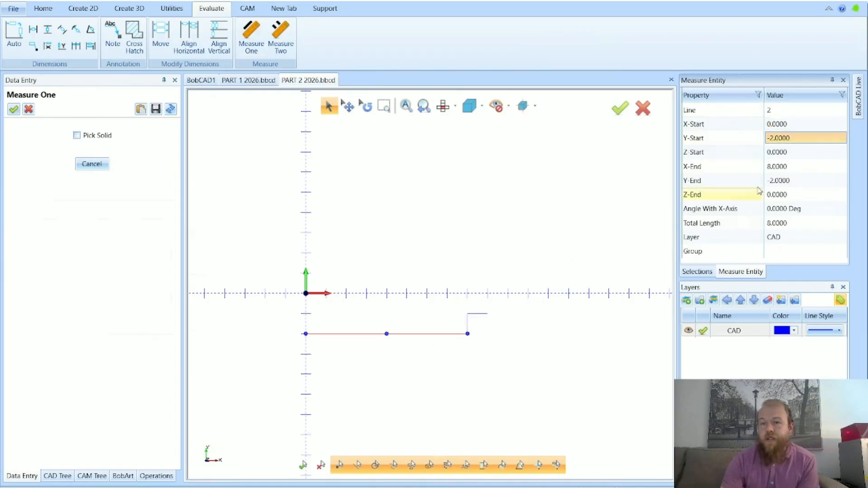
Check the X-End, Y-End, Total Length and Layer values measured for the long horizontal line
left_click(779, 166)
left_click(788, 183)
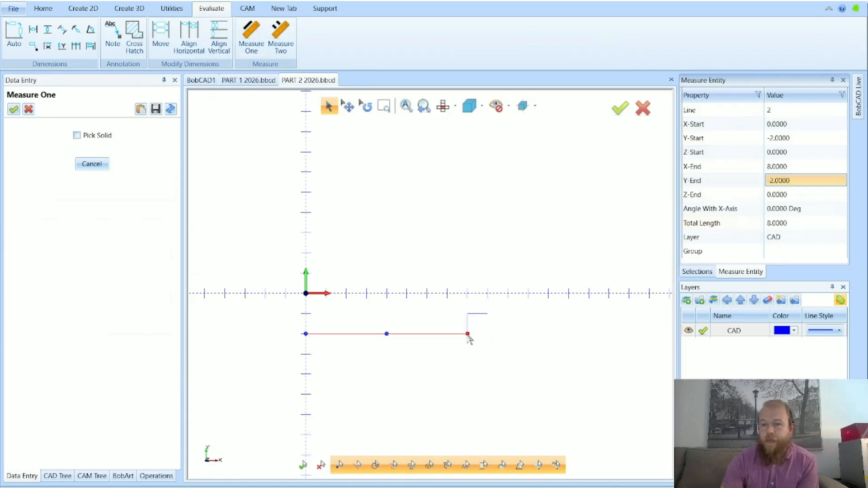
left_click(783, 226)
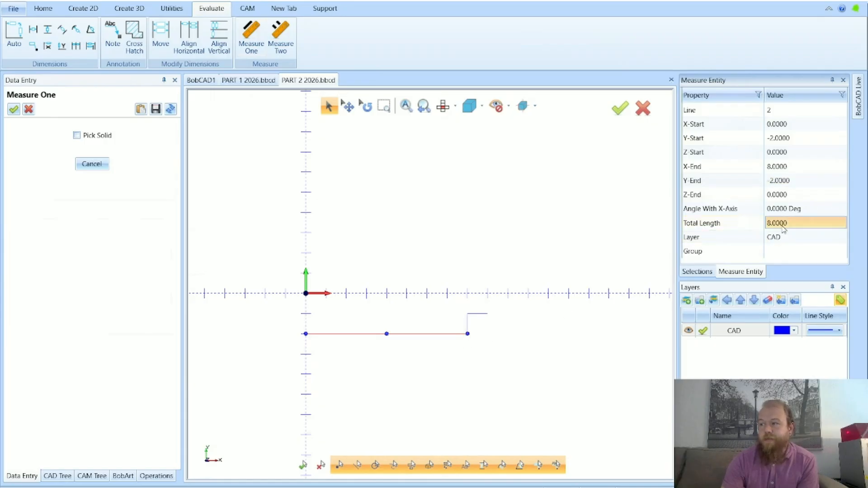
left_click(794, 238)
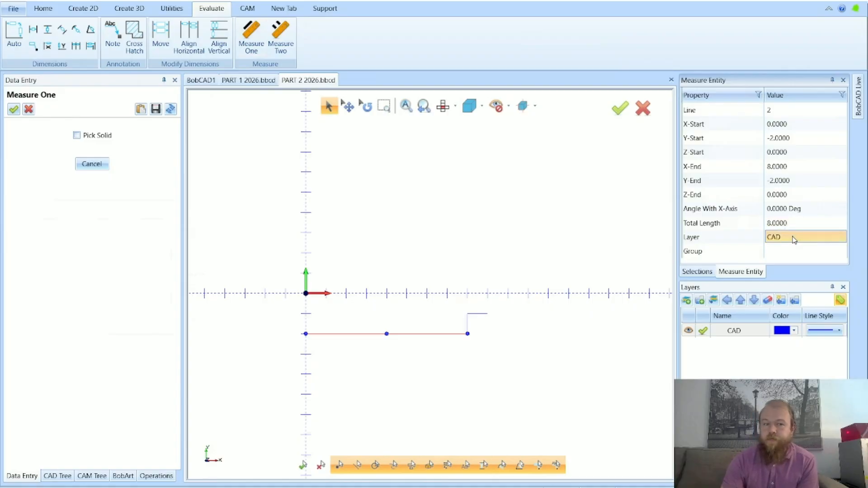
Measure the vertical line and the short horizontal line of the step, and leave Measure One
scroll(493, 359, "up", 5)
scroll(361, 145, "up", 1)
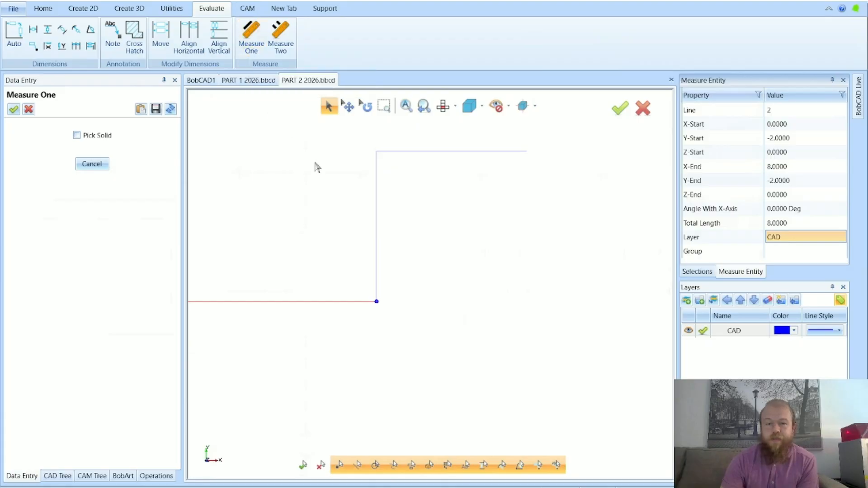
left_click(376, 171)
scroll(479, 370, "down", 2)
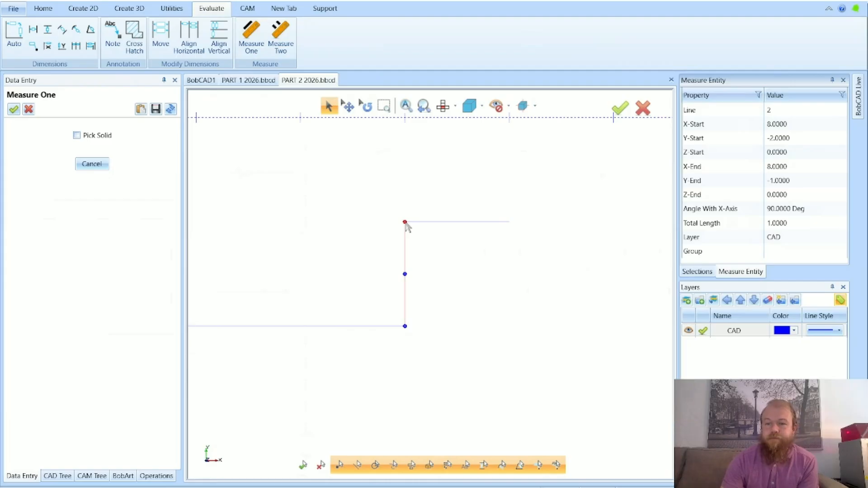
left_click(425, 222)
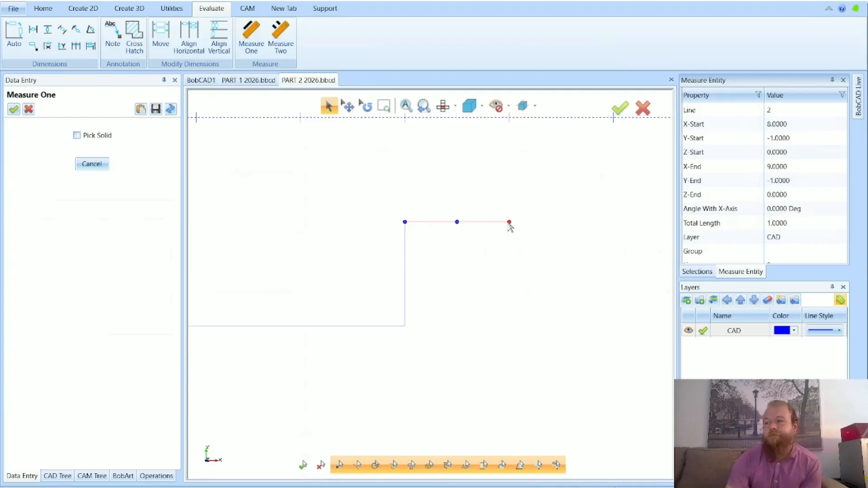
scroll(547, 313, "down", 3)
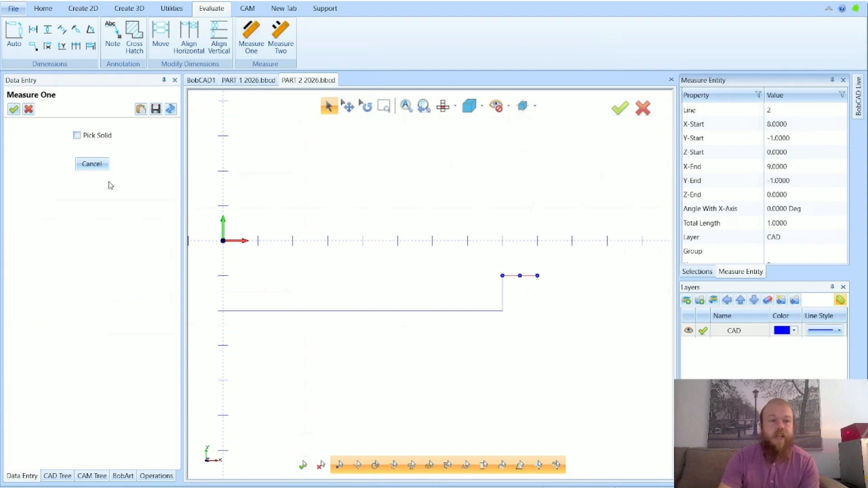
left_click(90, 161)
Sketch a trial horizontal line about 4 units long above the X axis, set its start X to 5, and discard it
left_click(83, 8)
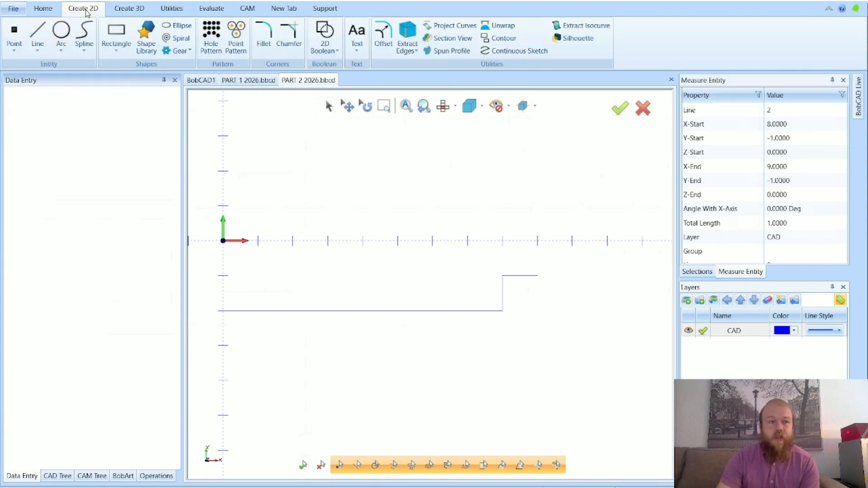
left_click(37, 34)
left_click(320, 185)
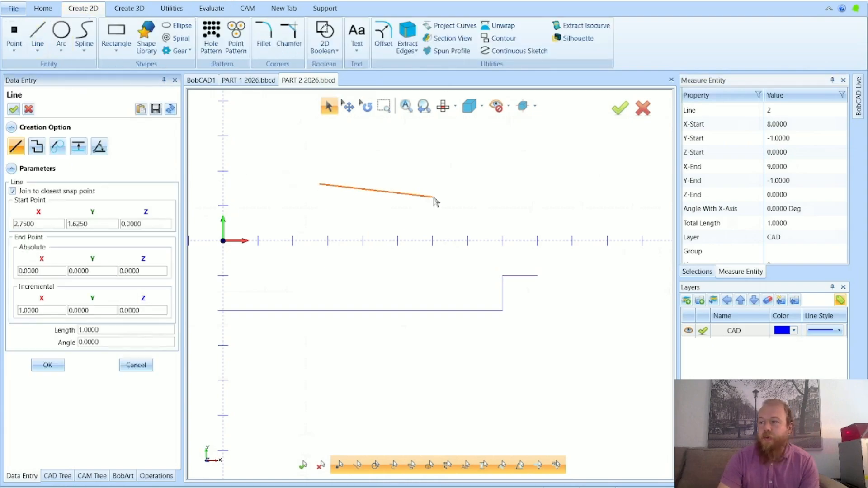
left_click(457, 189)
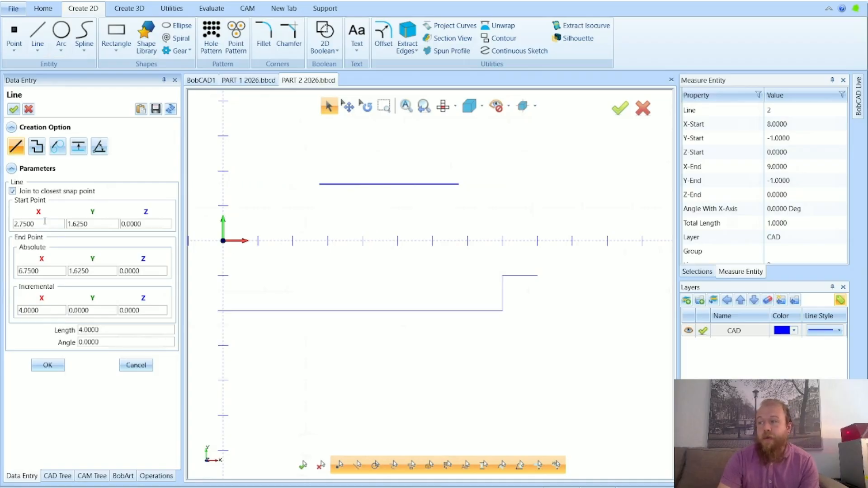
scroll(299, 170, "up", 2)
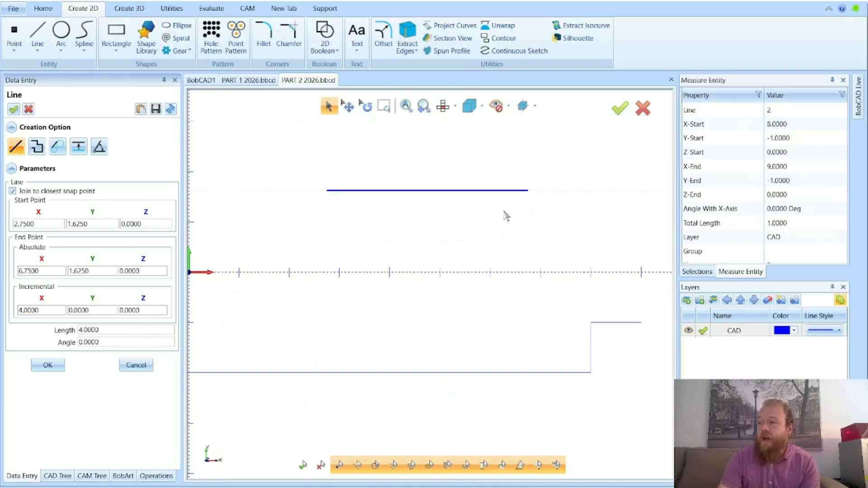
left_click_drag(36, 224, 12, 228)
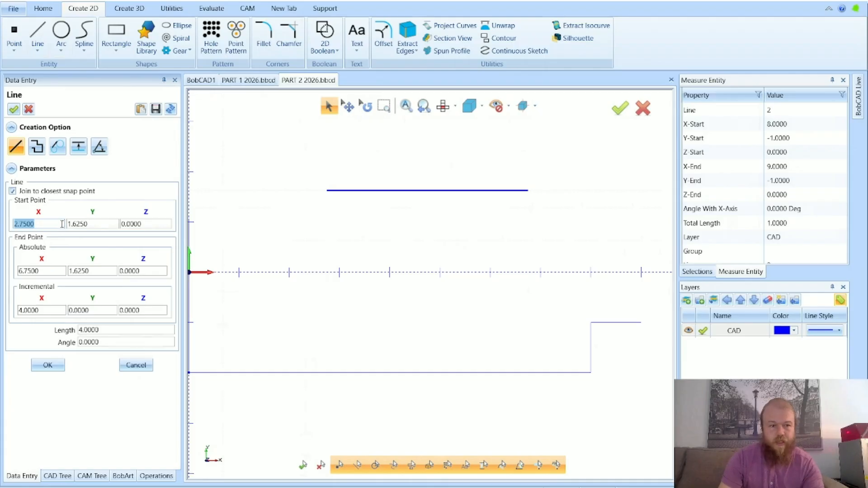
type("5")
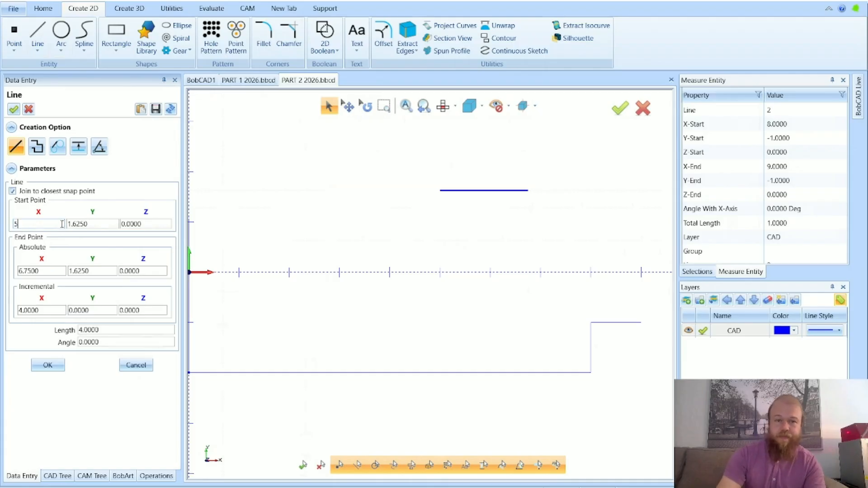
key("Tab")
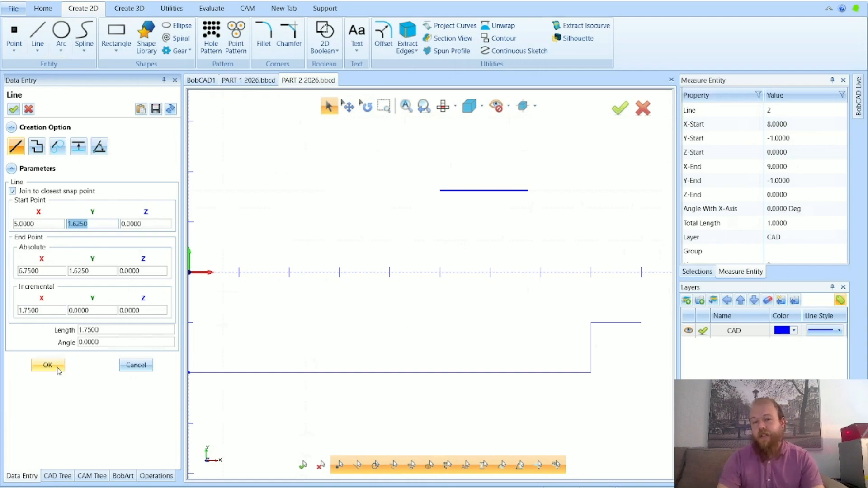
left_click(136, 365)
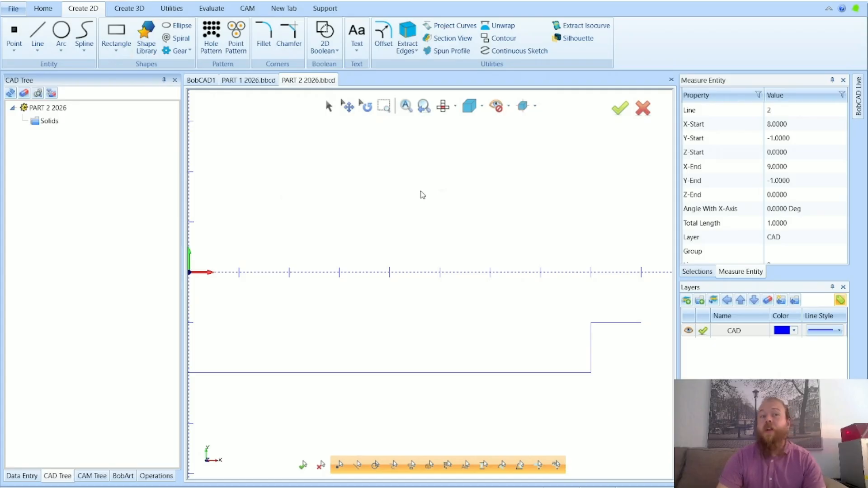
Try subtracting 3 from the start X of 5 for a new line, and cancel the line
left_click(40, 37)
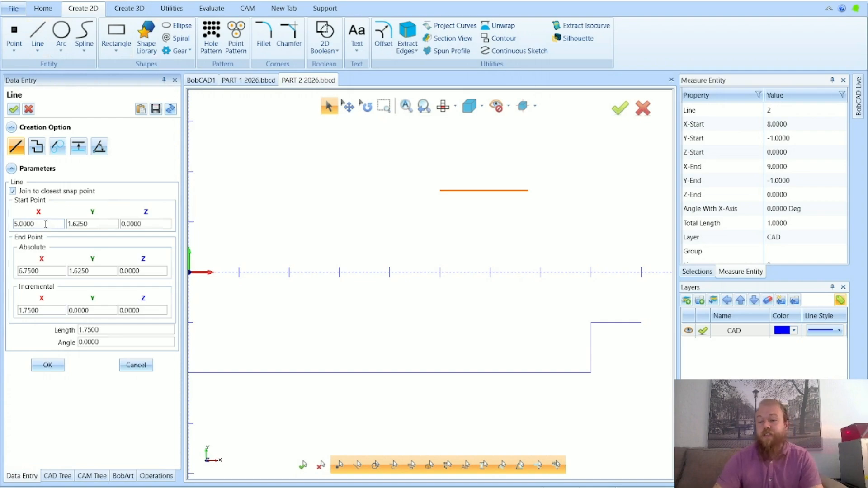
type("3")
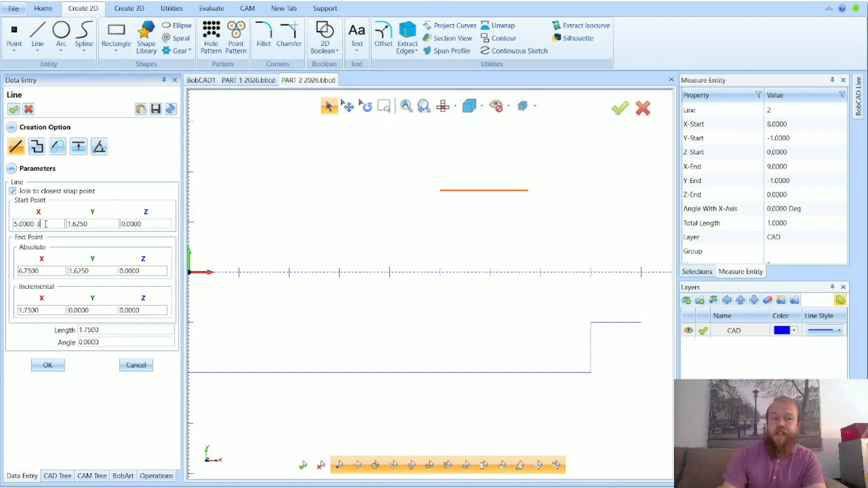
key("Tab")
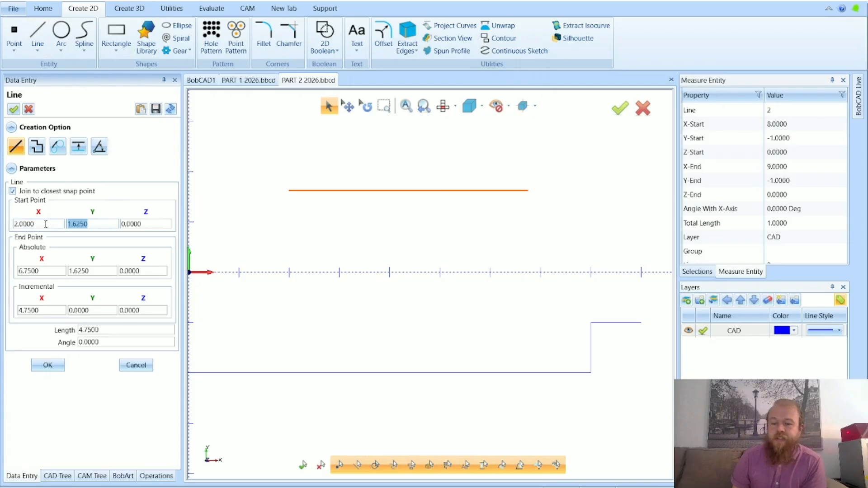
left_click(45, 224)
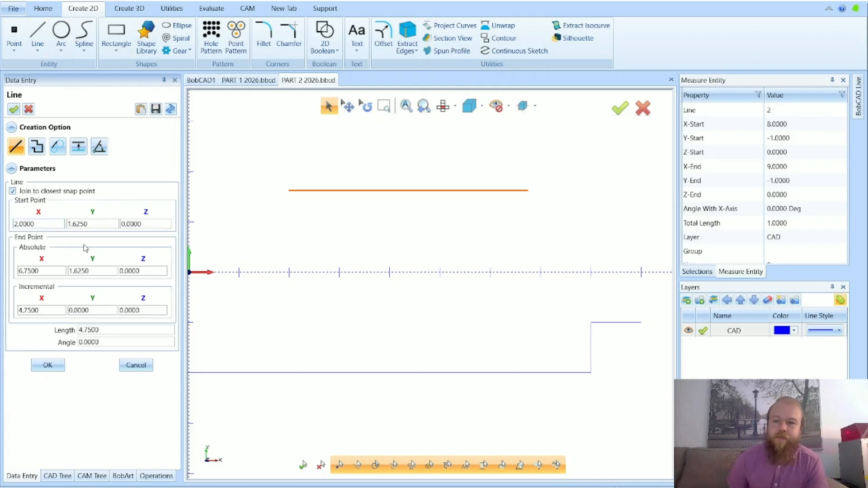
left_click(135, 365)
scroll(326, 343, "down", 3)
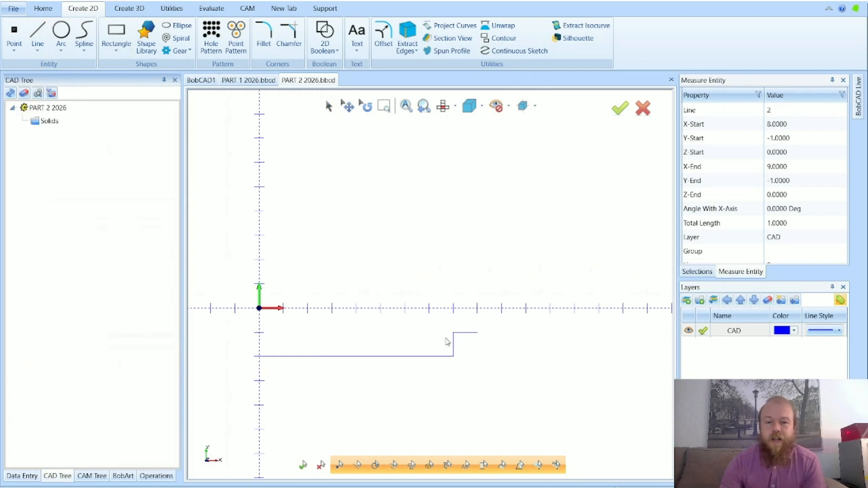
scroll(479, 336, "up", 2)
scroll(478, 333, "up", 7)
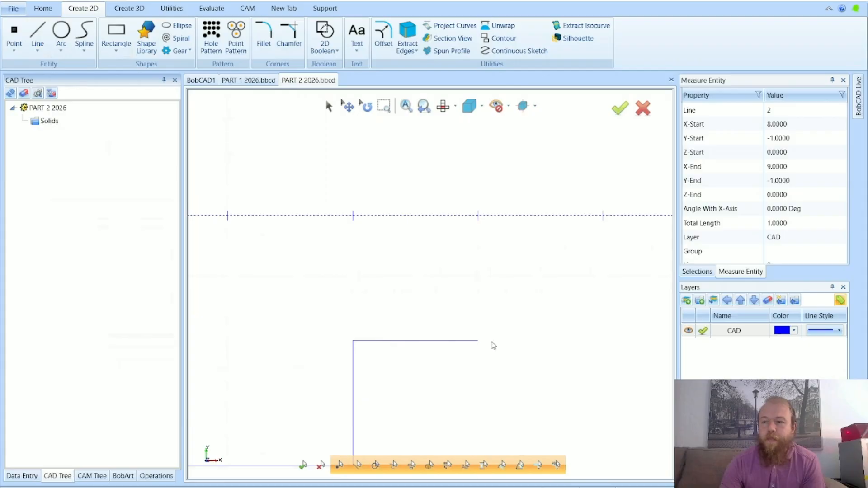
scroll(533, 320, "down", 5)
scroll(551, 322, "down", 3)
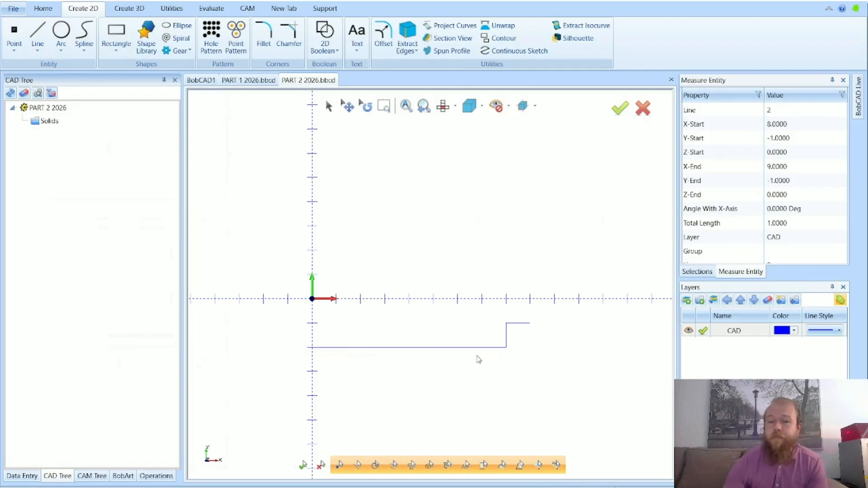
Fillet the lower corner between the long horizontal and vertical lines with radius 0.5, using Single Corner Click and Trim
scroll(543, 324, "up", 3)
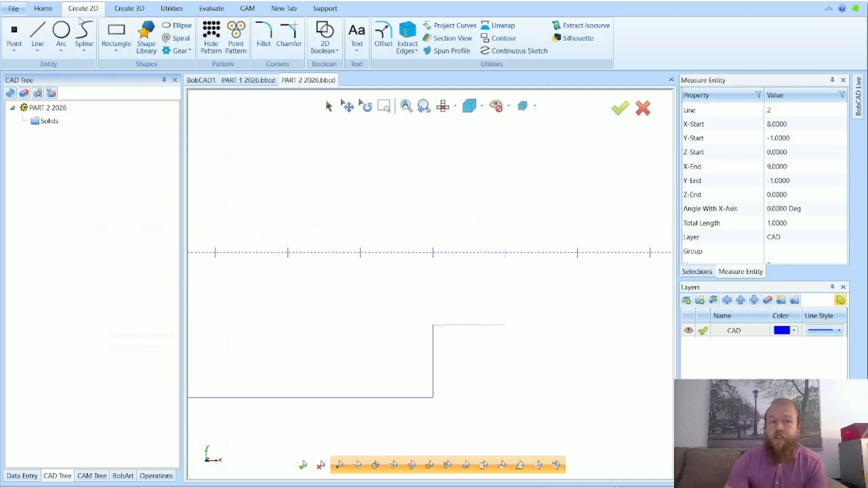
left_click(261, 40)
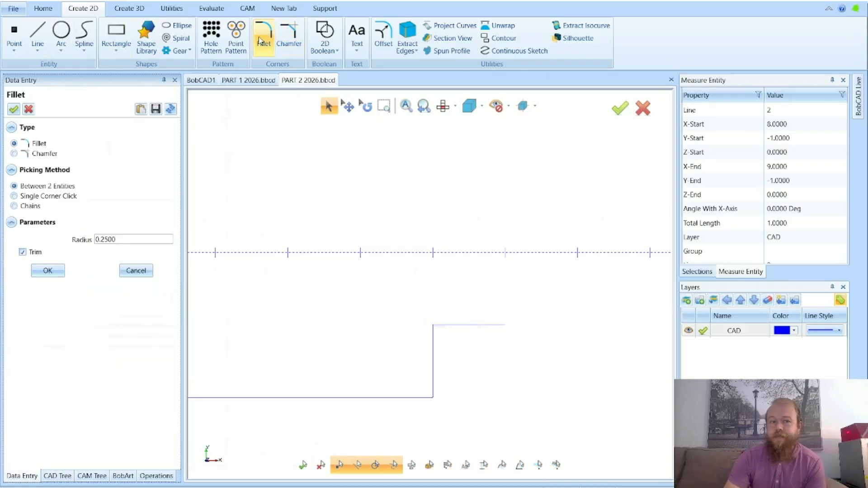
left_click_drag(144, 238, 74, 246)
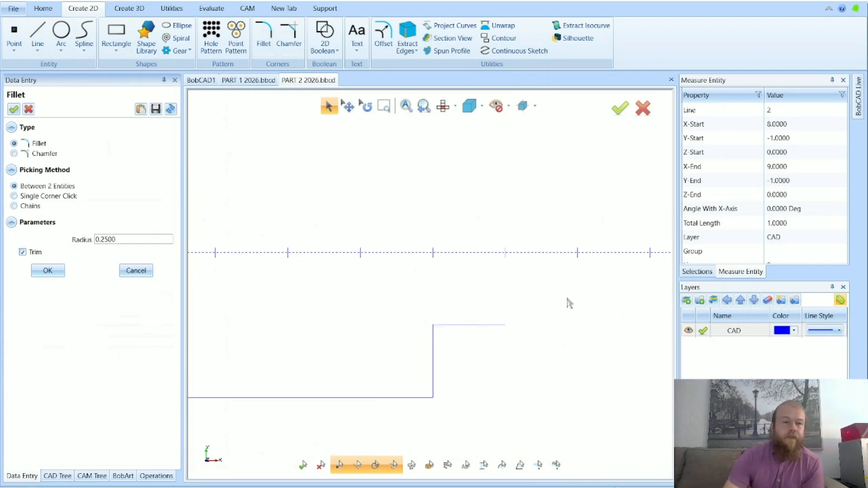
left_click(96, 239)
type("0.5")
key("Tab")
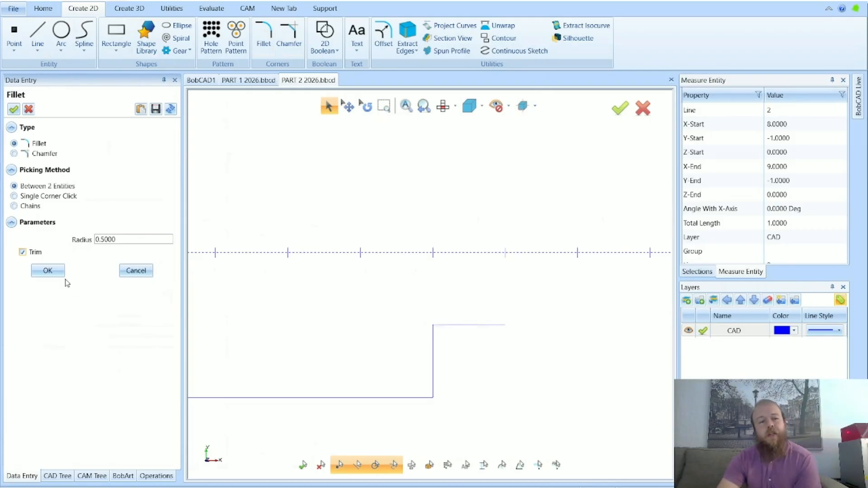
left_click(30, 197)
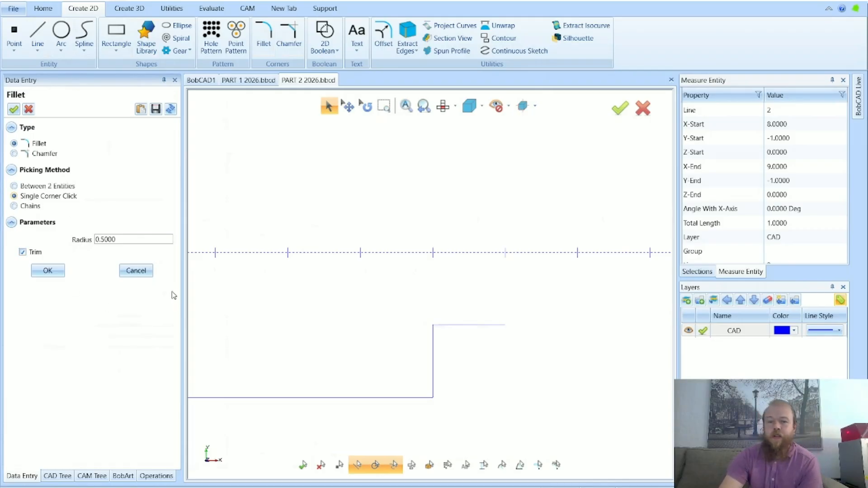
left_click(428, 399)
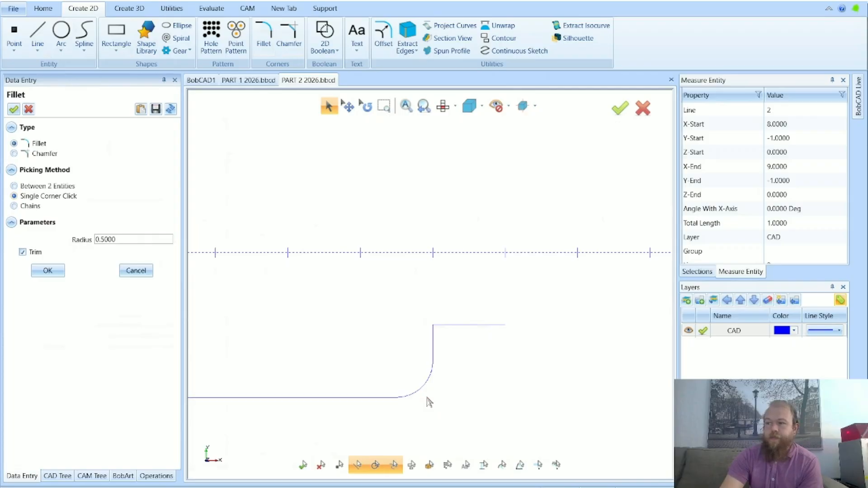
Try the 0.5 radius fillet on the upper corner, undo it, and leave the Fillet command
left_click(444, 330)
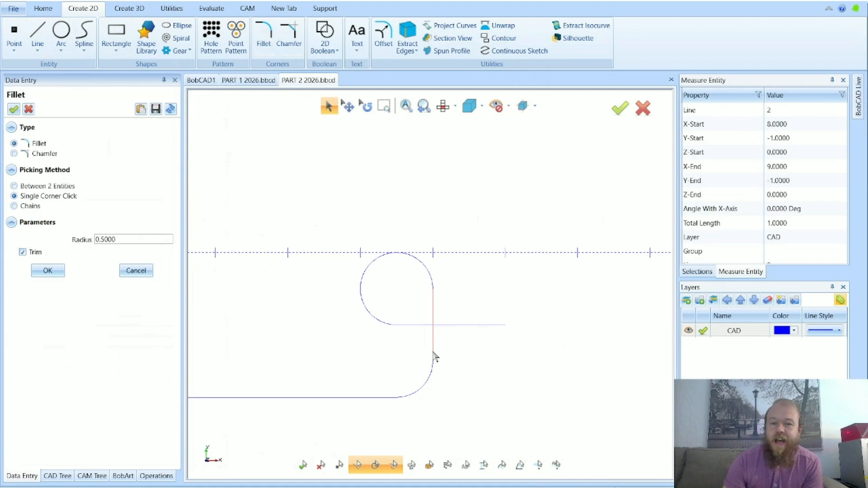
left_click(110, 2)
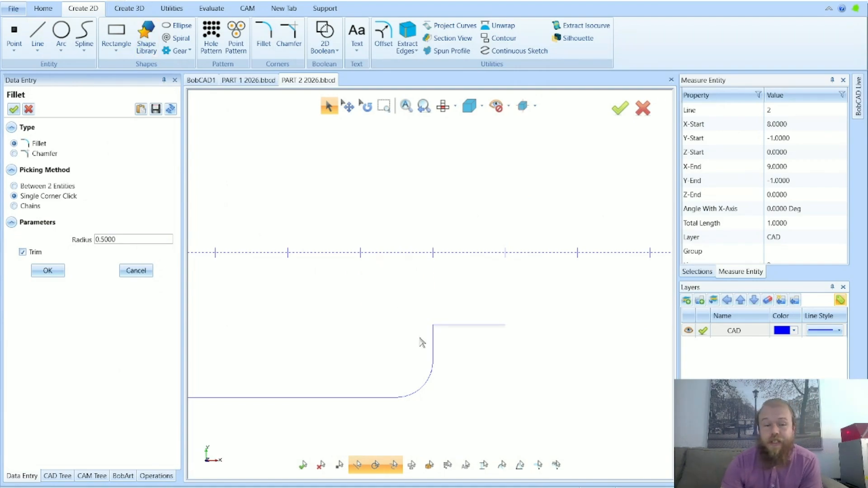
left_click(136, 271)
Measure the straight vertical line above the fillet with Measure One, check its Total Length, and leave the measurement
scroll(442, 346, "up", 4)
scroll(425, 401, "down", 1)
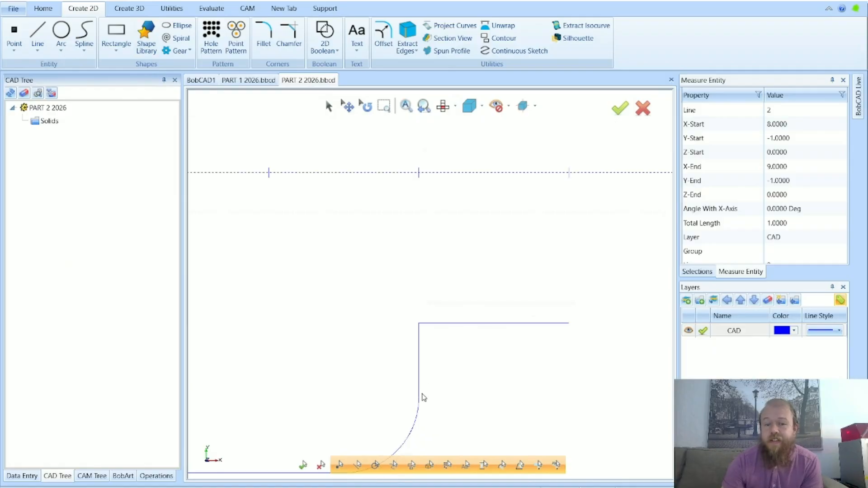
left_click(174, 12)
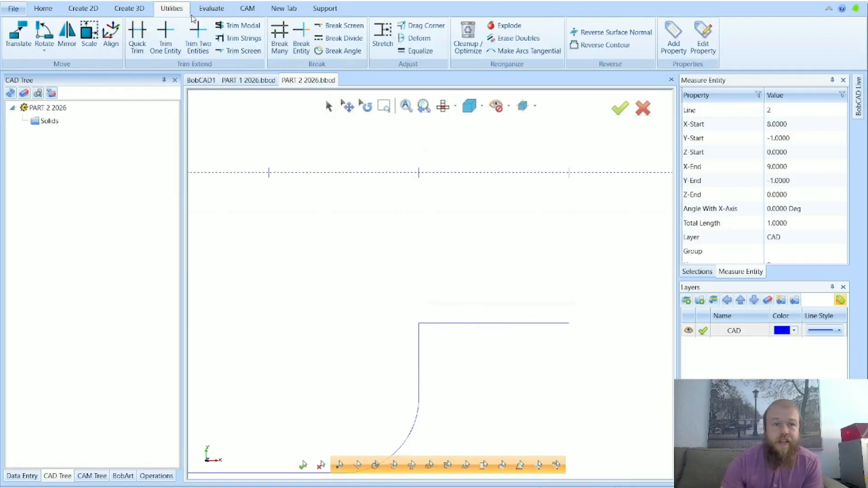
left_click(212, 8)
left_click(251, 36)
left_click(419, 335)
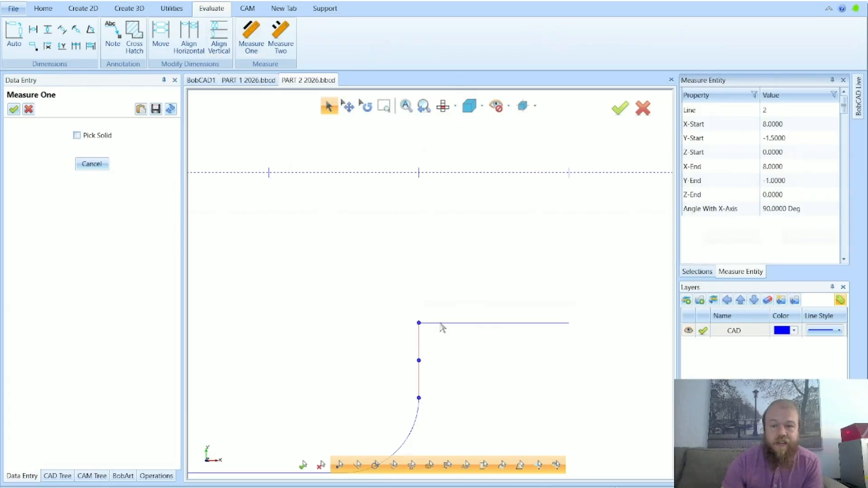
left_click(770, 222)
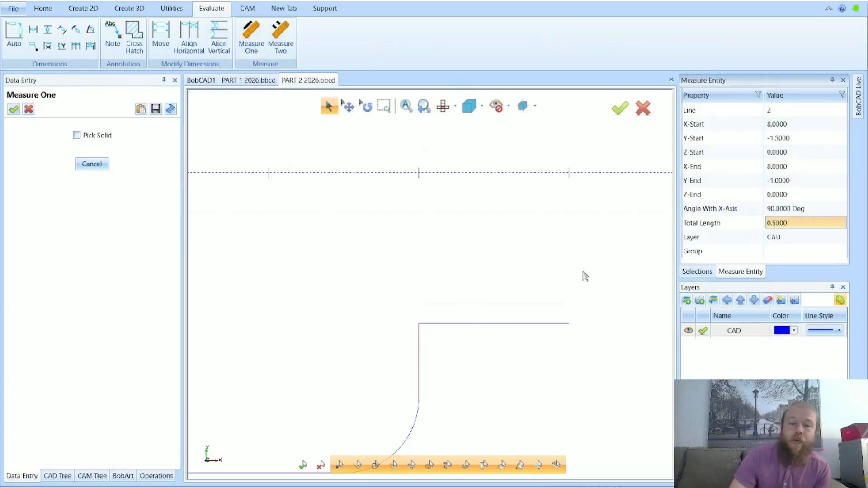
left_click(93, 167)
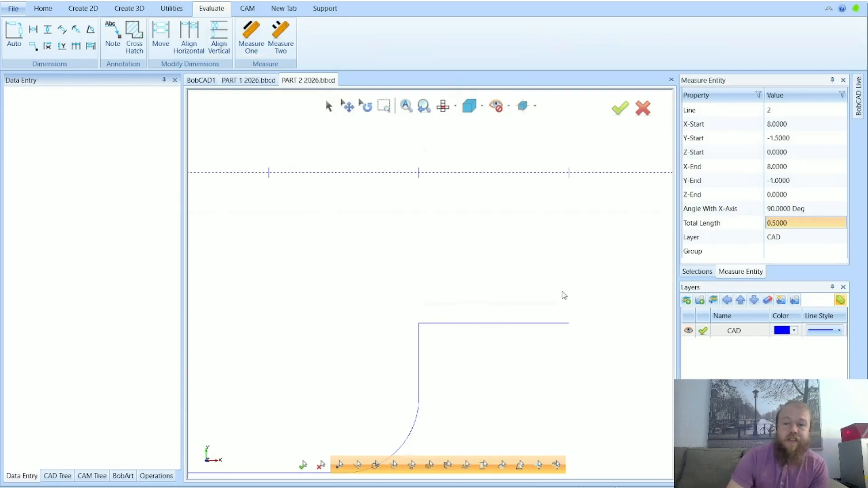
Place a point at X 8, Y -1.5, where the short vertical line meets the lower fillet
scroll(507, 276, "down", 1)
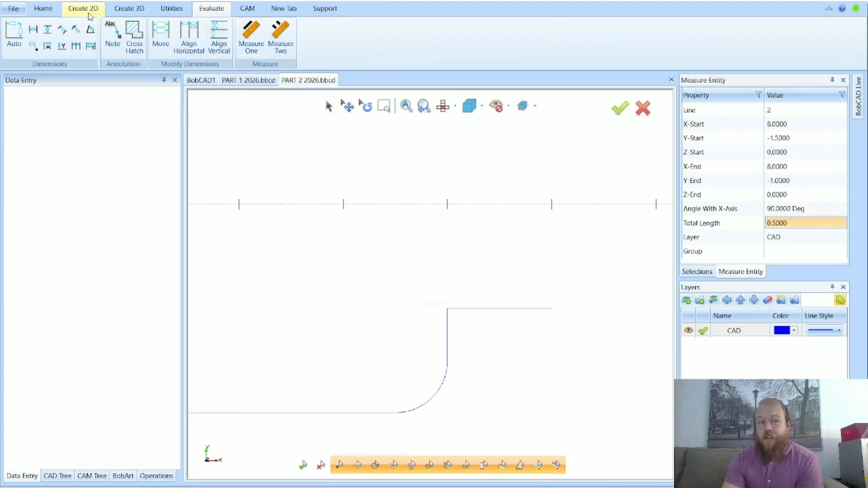
left_click(89, 14)
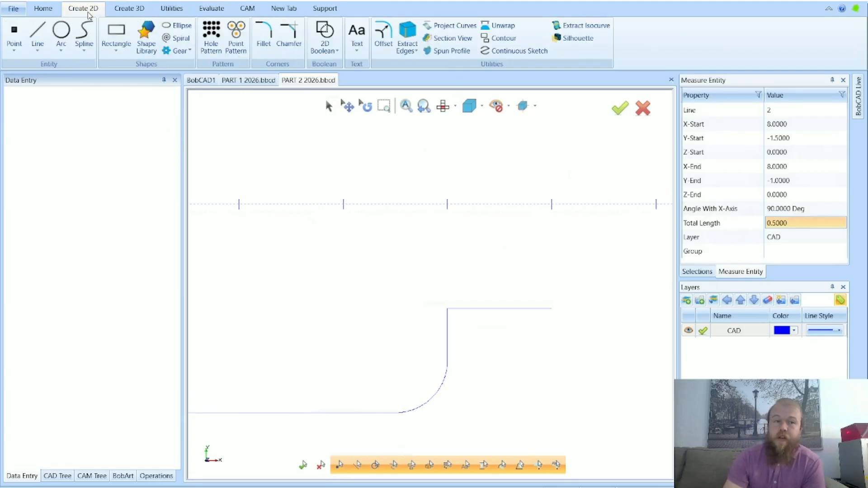
left_click(19, 32)
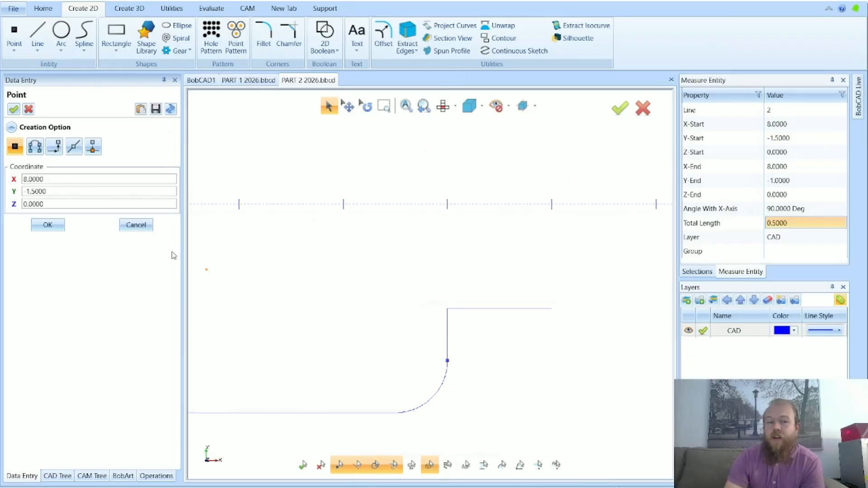
key("Escape")
scroll(436, 359, "up", 5)
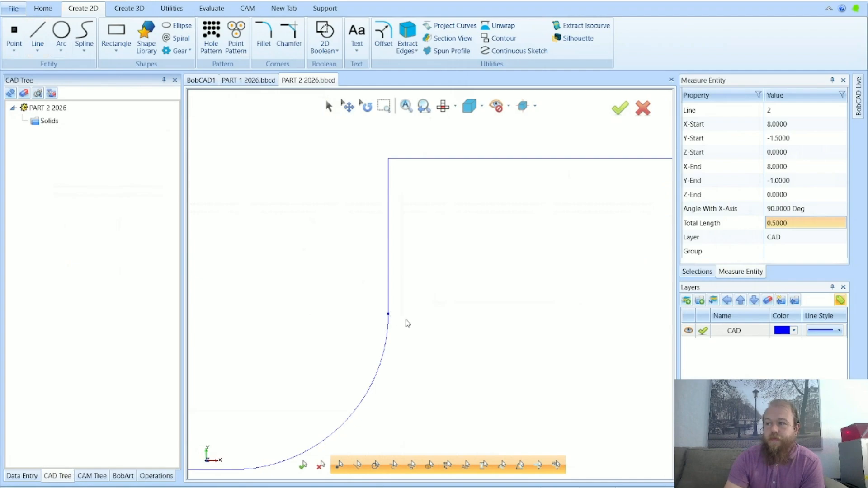
scroll(388, 320, "up", 3)
scroll(358, 317, "up", 3)
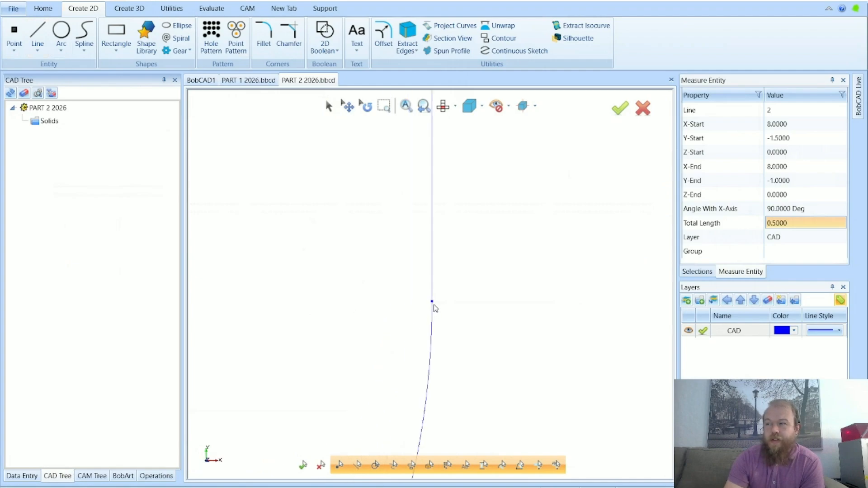
scroll(434, 307, "down", 3)
scroll(445, 325, "down", 2)
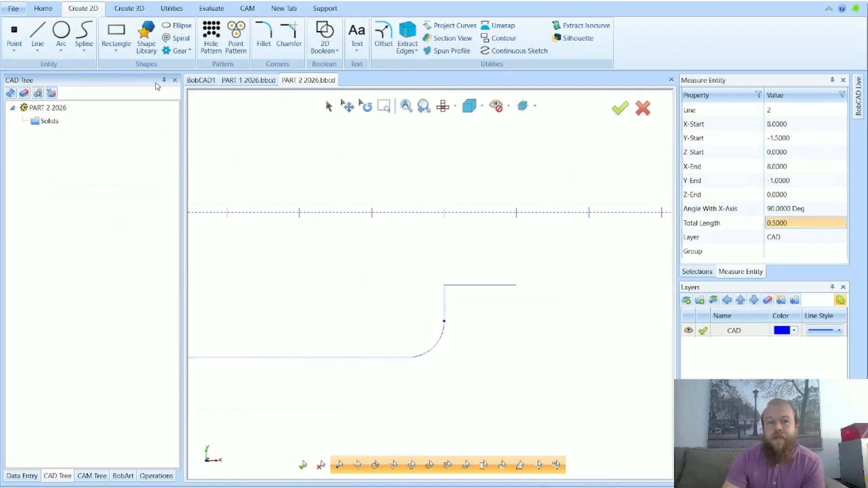
Fillet between the new point and the upper horizontal line with radius 0.5, using Between 2 Entities and Trim
left_click(261, 41)
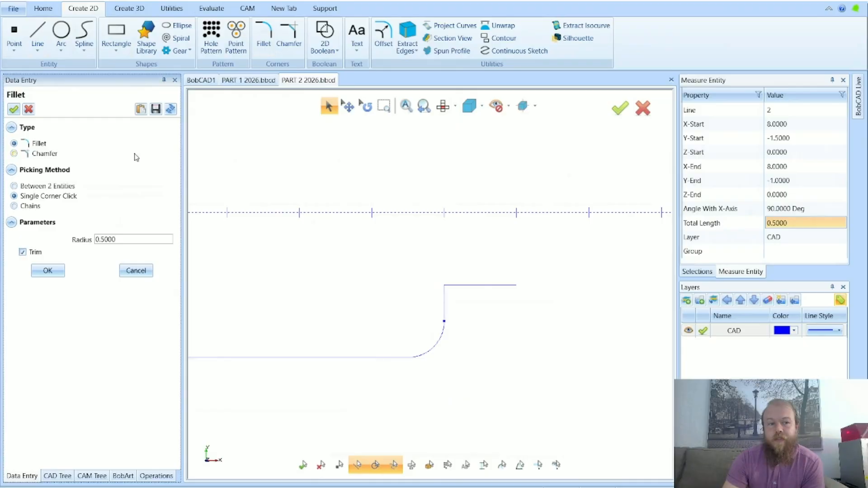
left_click(52, 187)
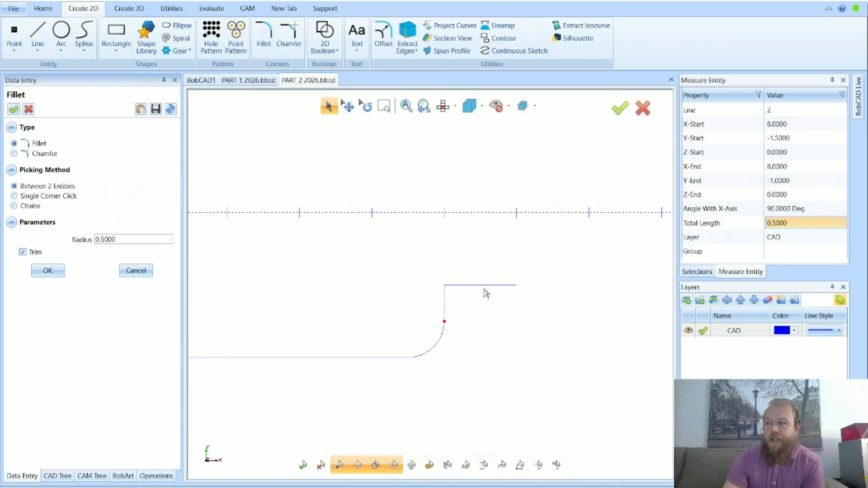
left_click(496, 290)
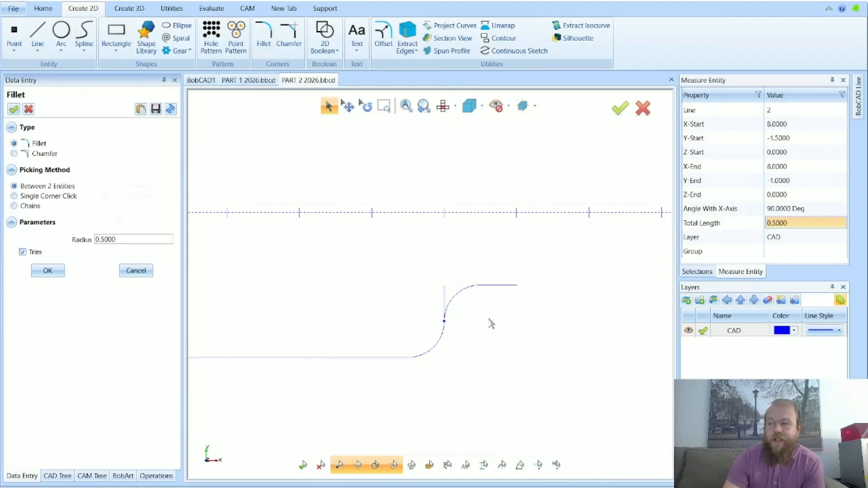
scroll(387, 316, "up", 5)
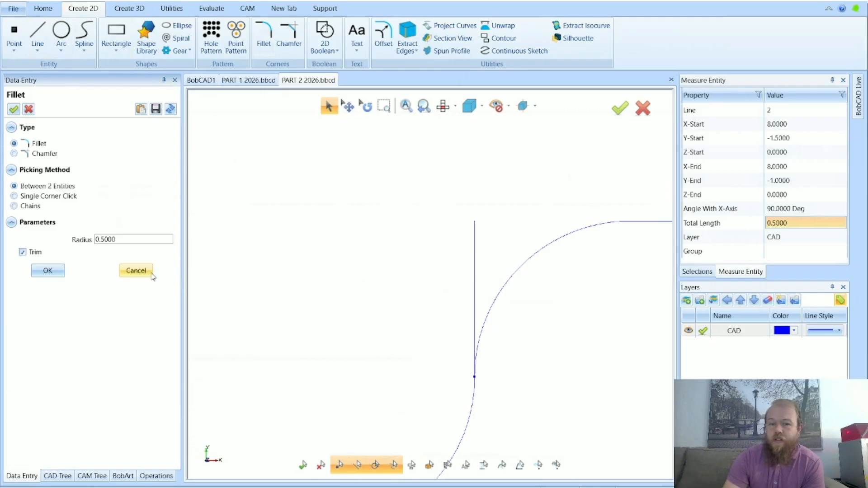
left_click(138, 269)
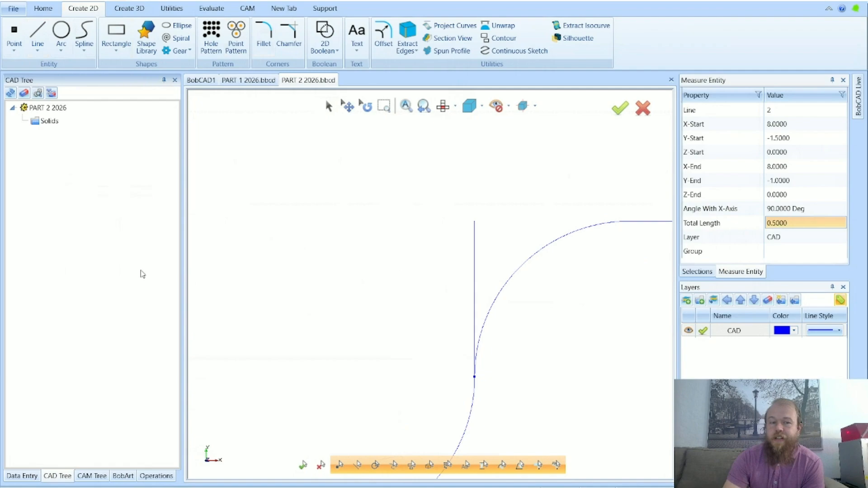
Delete the leftover vertical line beside the upper fillet together with the helper point
left_click(329, 109)
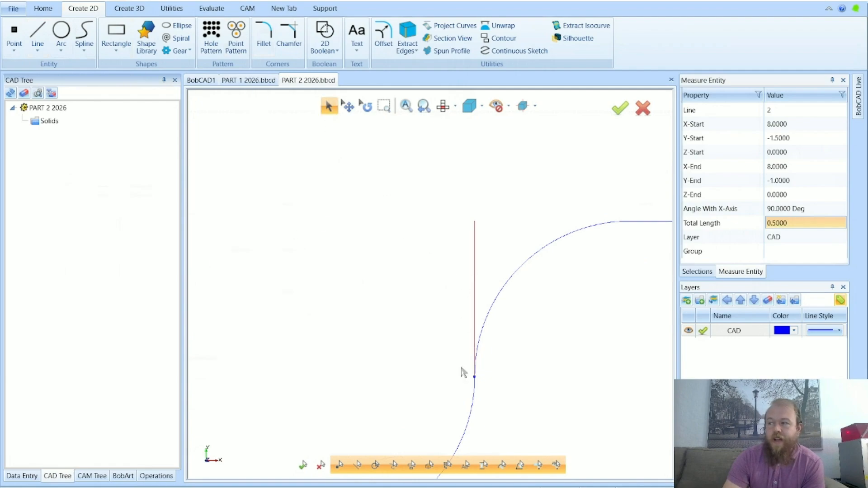
left_click(475, 378)
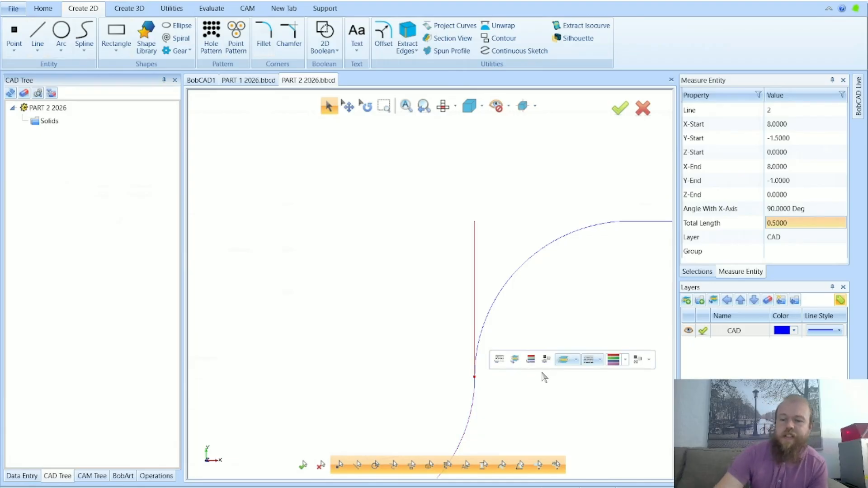
key("Delete")
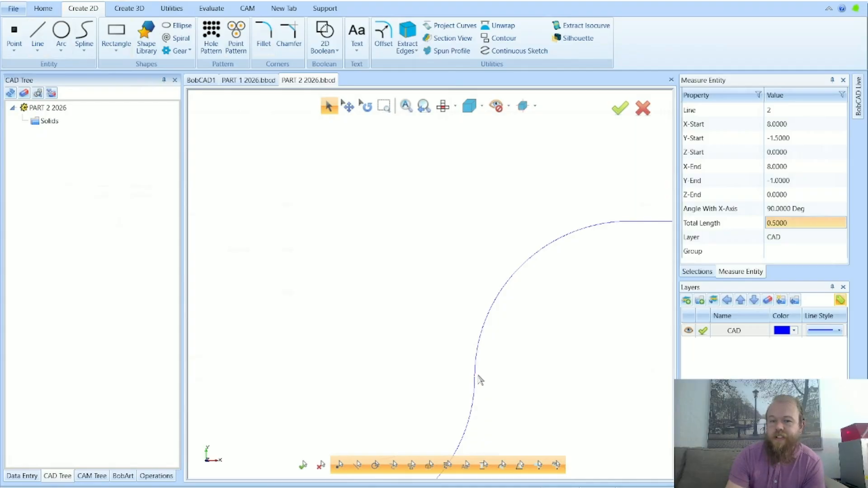
Create a new layer named BOTTLE for the 3D geometry
scroll(502, 360, "down", 2)
scroll(518, 357, "down", 1)
scroll(449, 318, "down", 1)
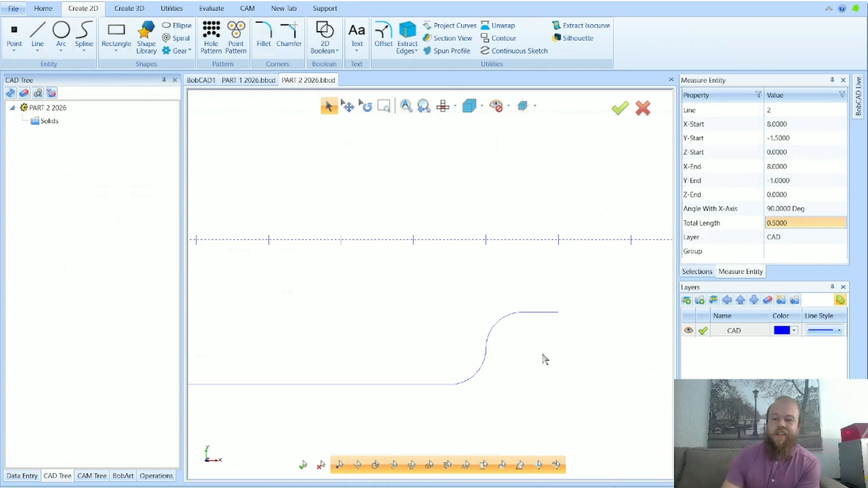
scroll(575, 360, "down", 3)
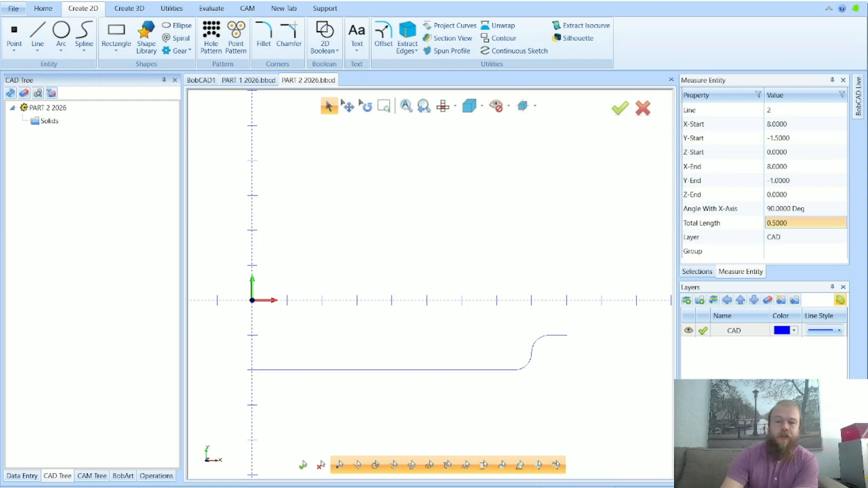
left_click(686, 301)
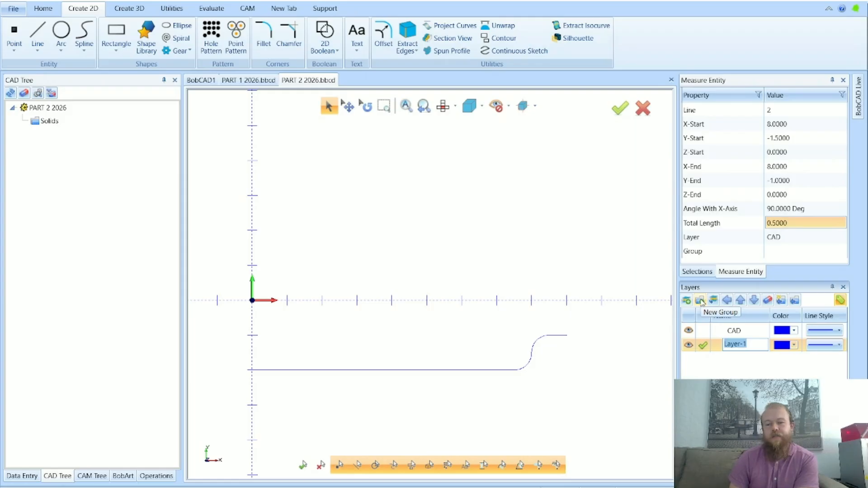
type("BOTTLE")
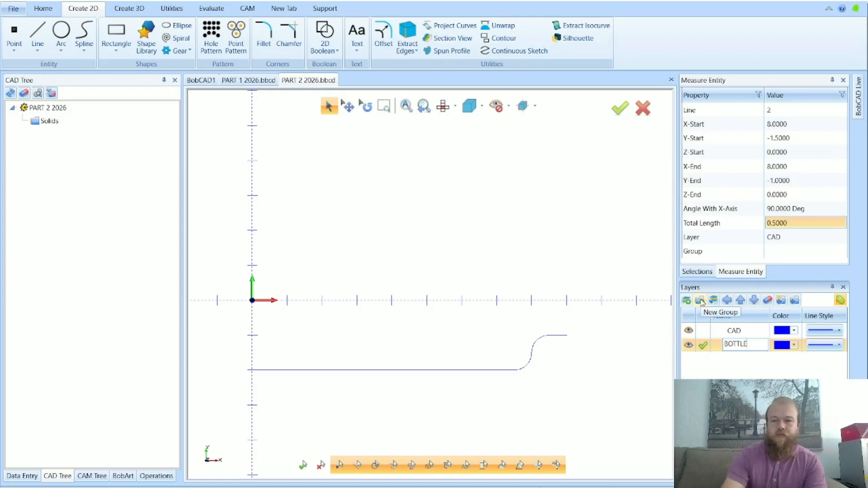
key("Return")
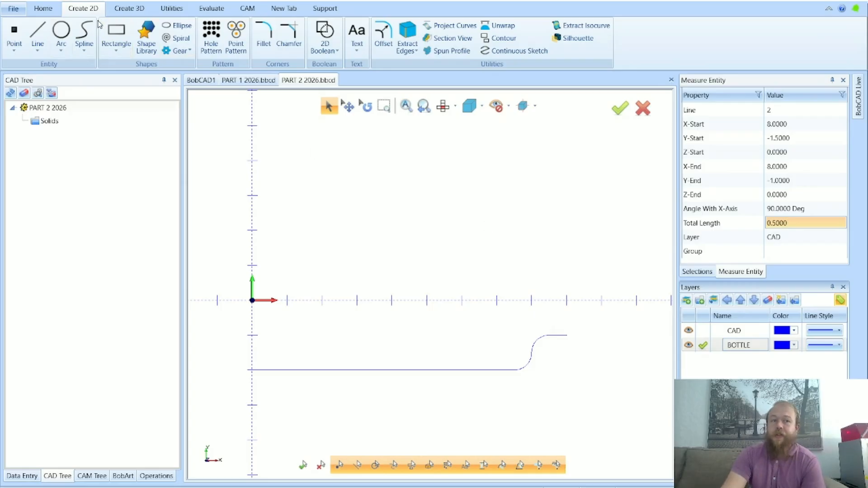
Start a Revolve along the X axis with the whole filleted profile chained as the revolve curve
left_click(118, 13)
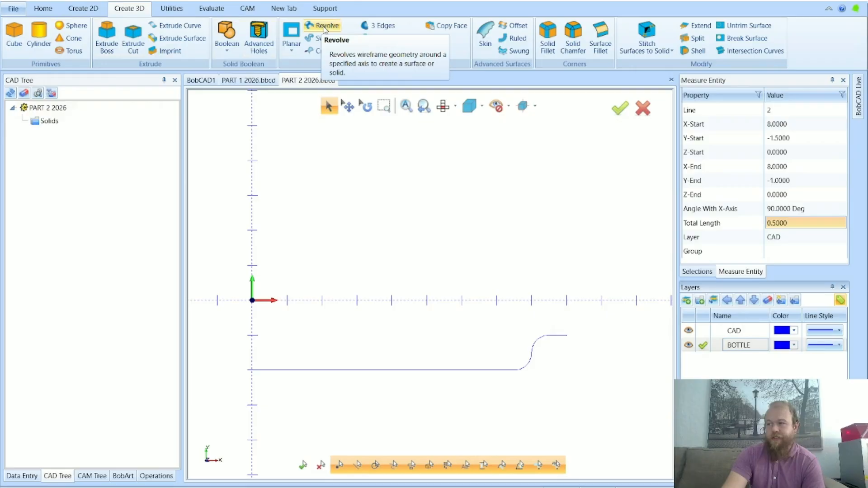
left_click(324, 27)
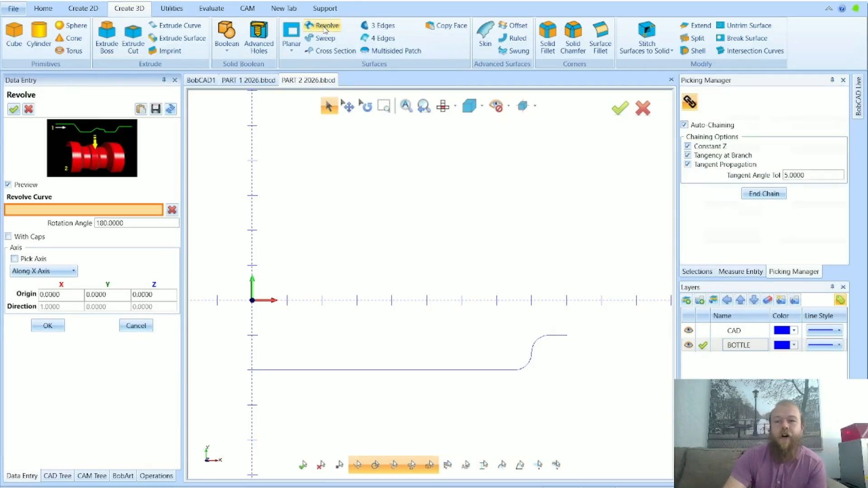
left_click_drag(258, 215, 628, 425)
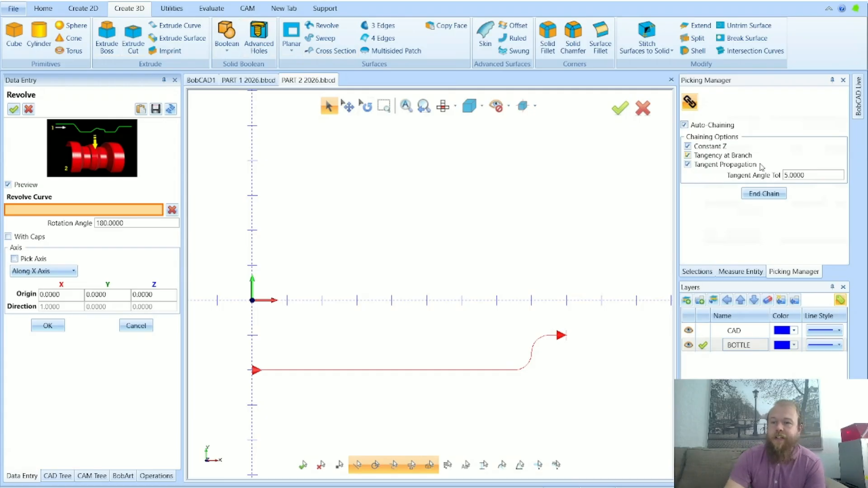
left_click(766, 195)
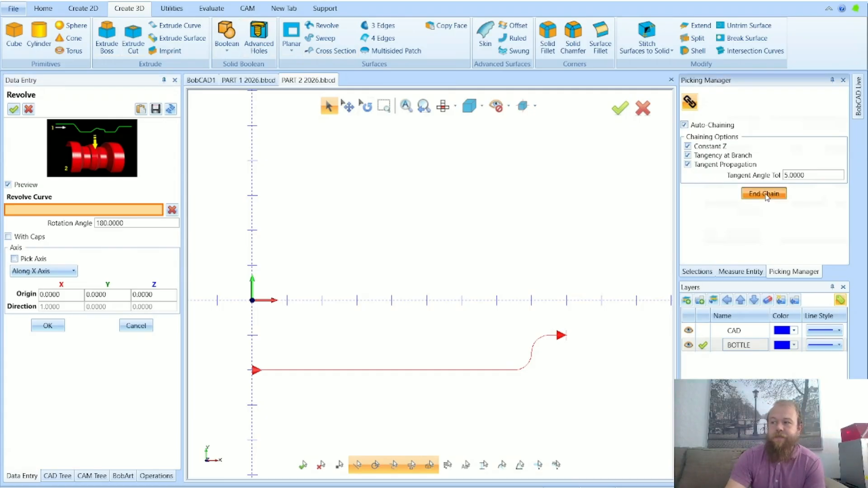
middle_click_drag(598, 347, 606, 335)
scroll(544, 336, "down", 2)
middle_click_drag(538, 329, 524, 258)
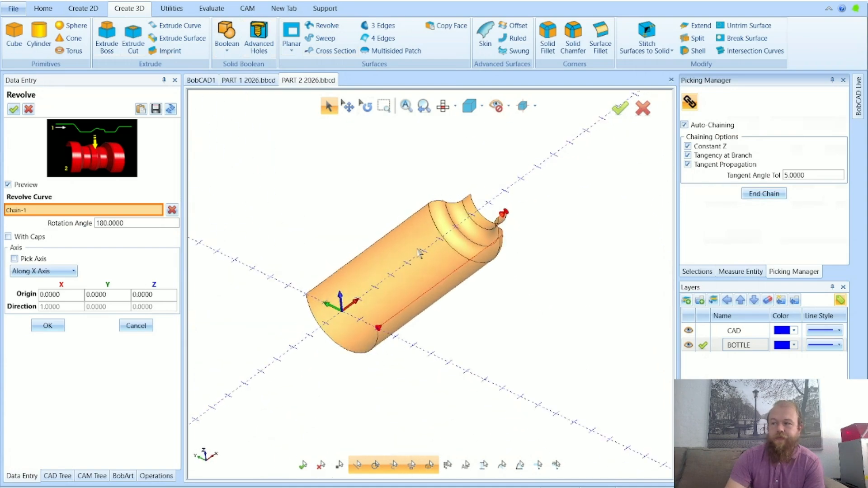
scroll(368, 234, "up", 4)
scroll(369, 234, "down", 2)
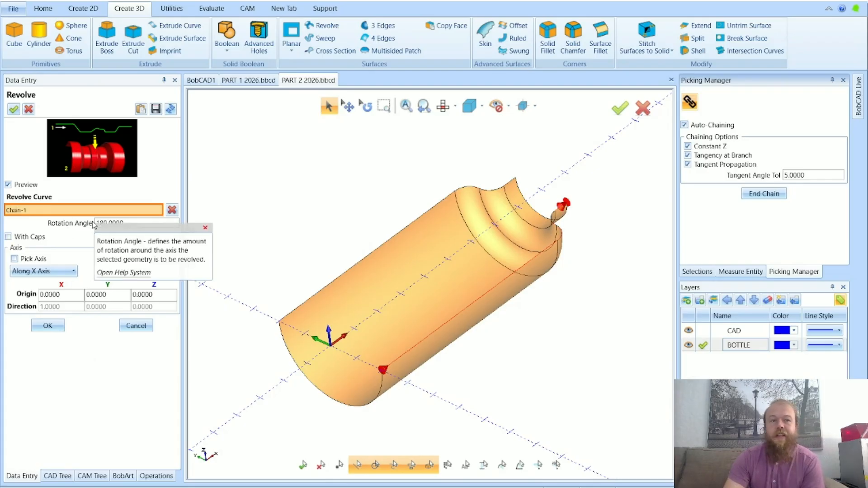
Set the rotation angle to 360, create the revolved surface, and leave the Revolve command
left_click(129, 224)
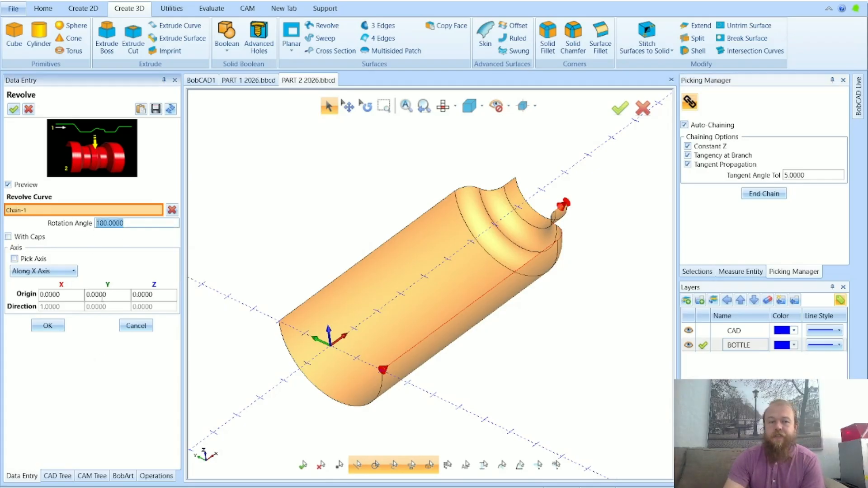
type("360")
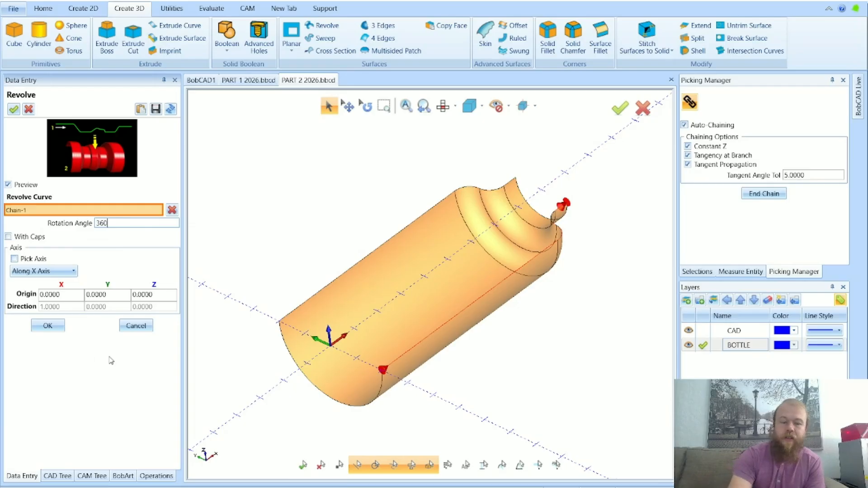
key("Return")
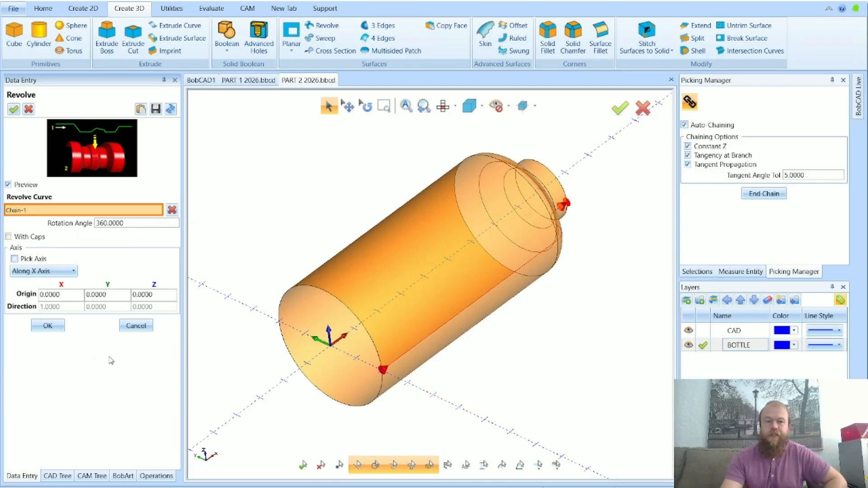
left_click(58, 327)
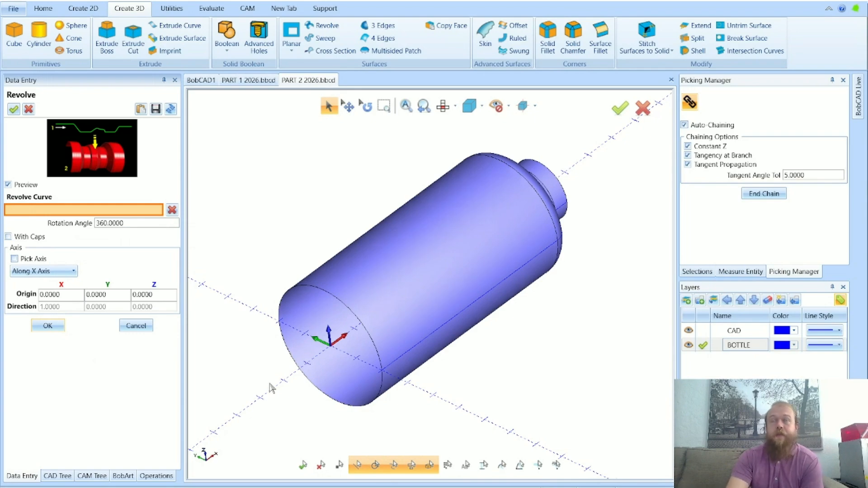
left_click(136, 325)
Examine the revolved bottle surface from its neck and base ends
middle_click_drag(468, 365, 427, 379)
scroll(310, 355, "up", 5)
scroll(362, 360, "down", 1)
scroll(427, 380, "down", 5)
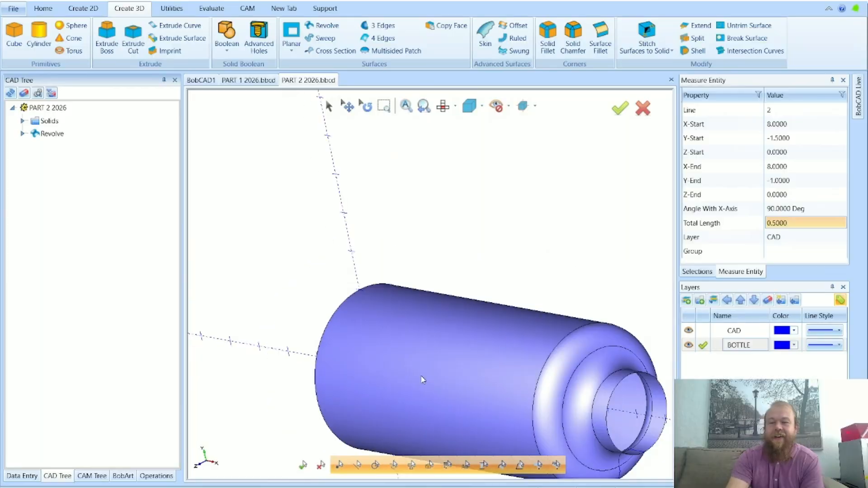
middle_click_drag(403, 333, 411, 342)
middle_click_drag(432, 348, 455, 357)
middle_click_drag(561, 382, 550, 407)
mouse_move(379, 367)
middle_mouse_down()
mouse_move(407, 362)
mouse_move(389, 359)
middle_mouse_up()
scroll(366, 354, "up", 2)
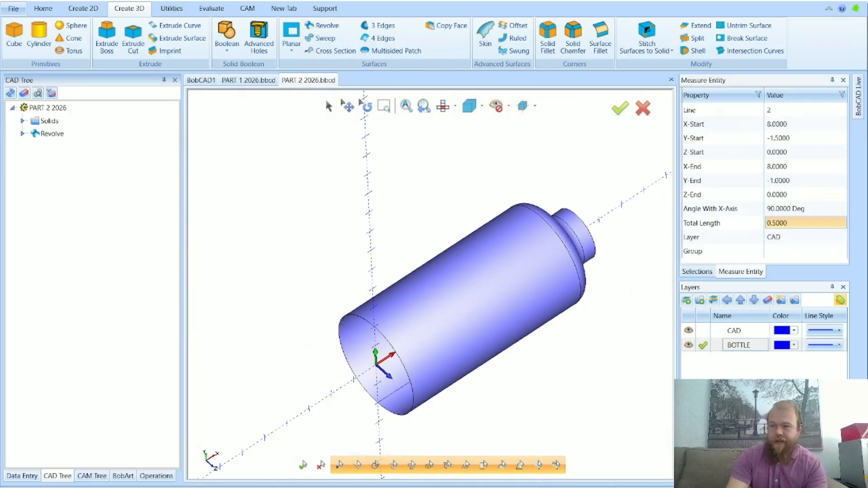
Close the bottle's open base with a Planar surface built from its circular edge
left_click(293, 31)
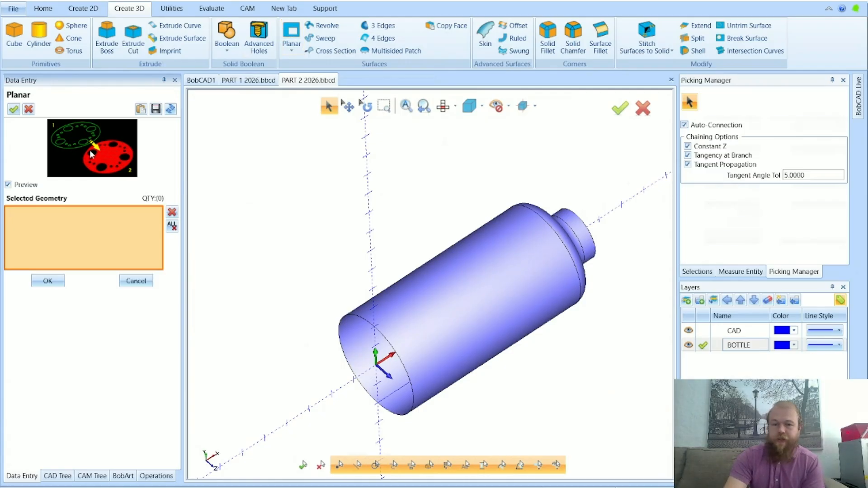
left_click(354, 317)
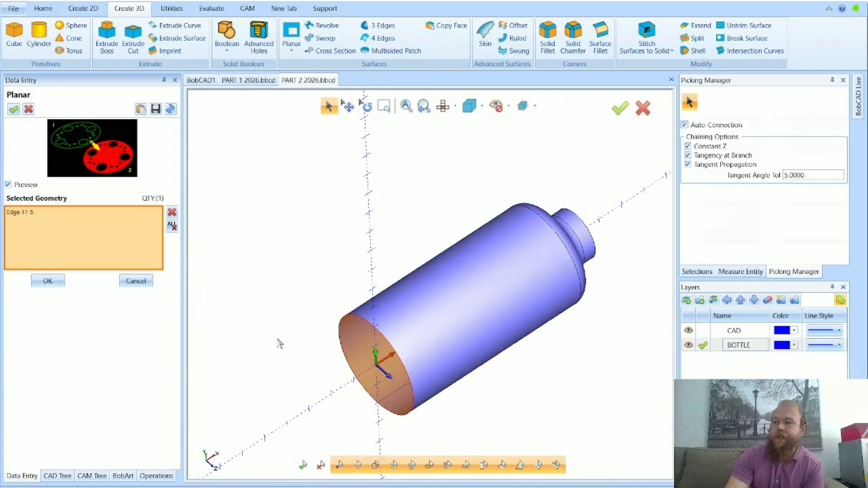
left_click(48, 281)
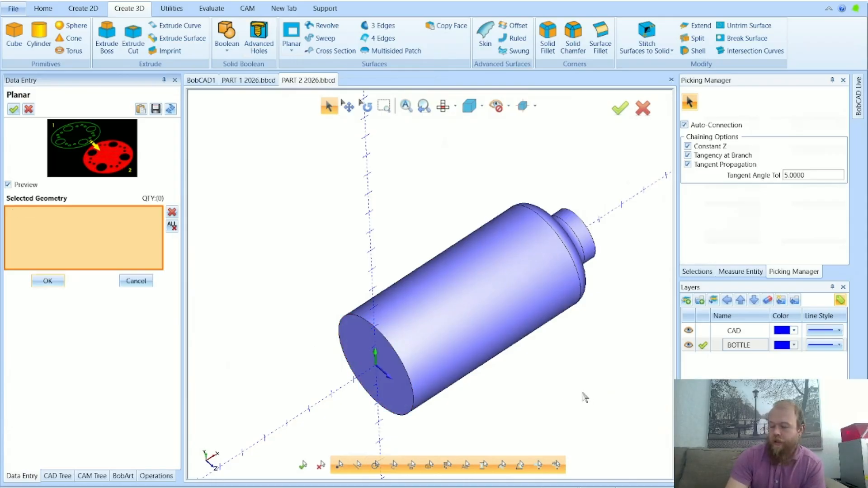
middle_click_drag(584, 397, 479, 371)
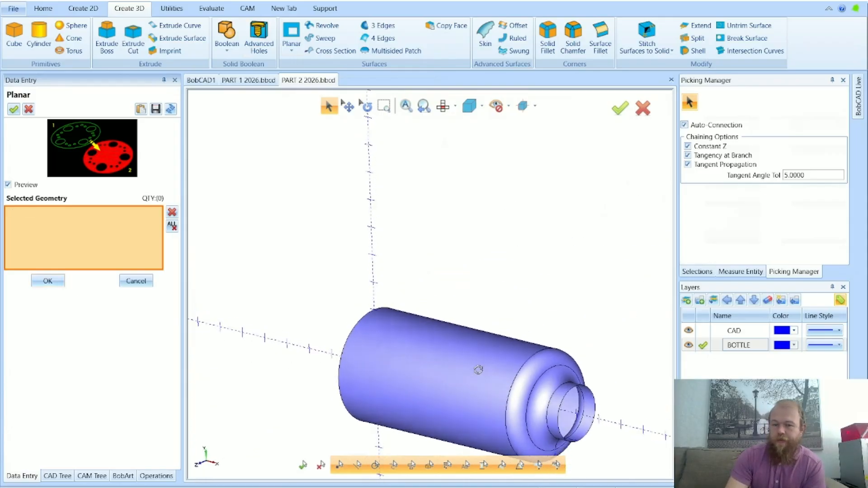
Close the bottle's open neck with a Planar surface built from its circular end edge, and leave the Planar command
scroll(575, 403, "down", 2)
scroll(544, 344, "up", 5)
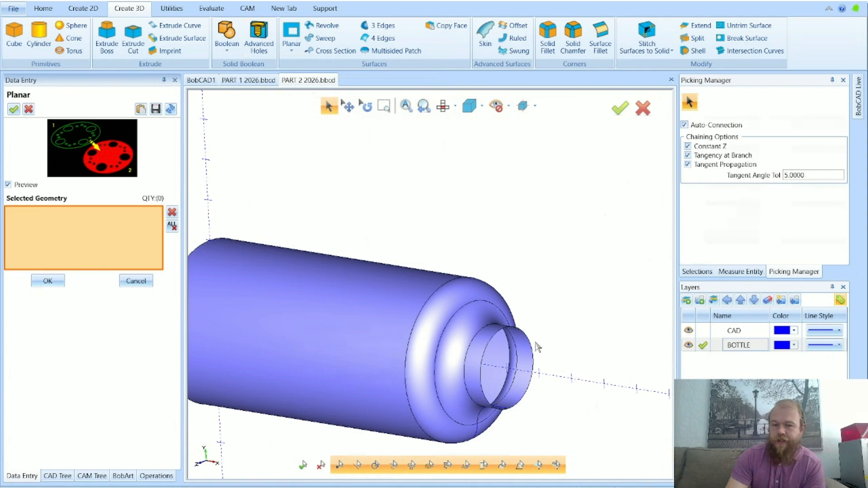
left_click(533, 351)
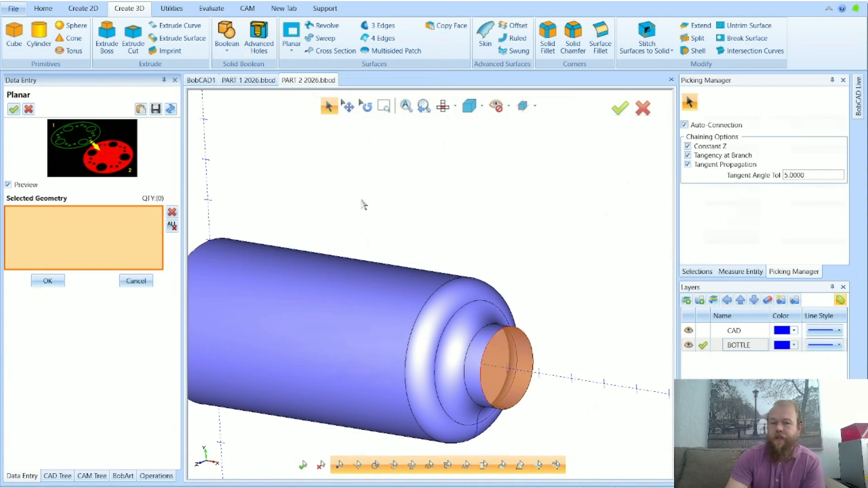
left_click(47, 281)
middle_click_drag(194, 304, 520, 286)
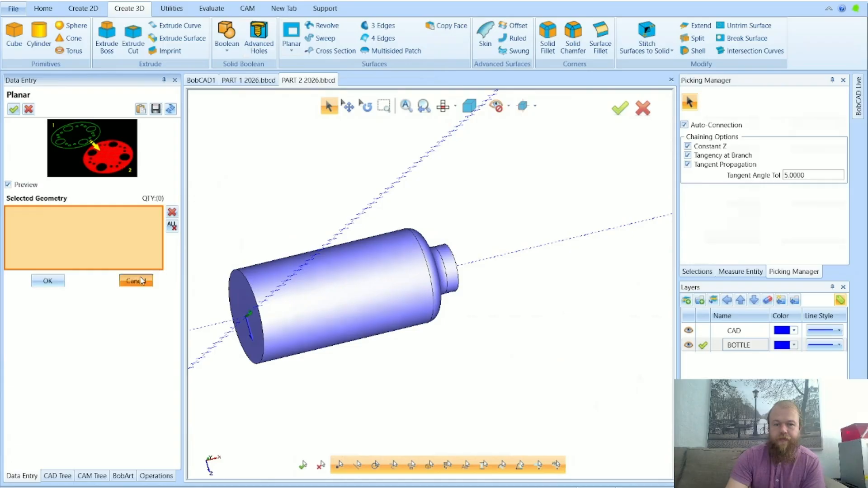
left_click(142, 281)
Stitch the revolved bottle surface and both planar end caps into one solid, and leave the Stitch Surfaces to Solid command
middle_click_drag(541, 341, 513, 345)
middle_click_drag(576, 224, 545, 238)
left_click(328, 108)
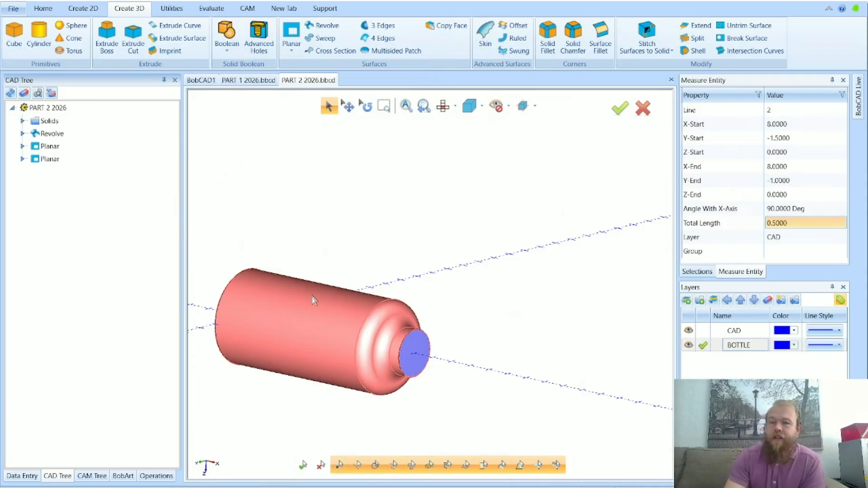
middle_click_drag(362, 357, 411, 357)
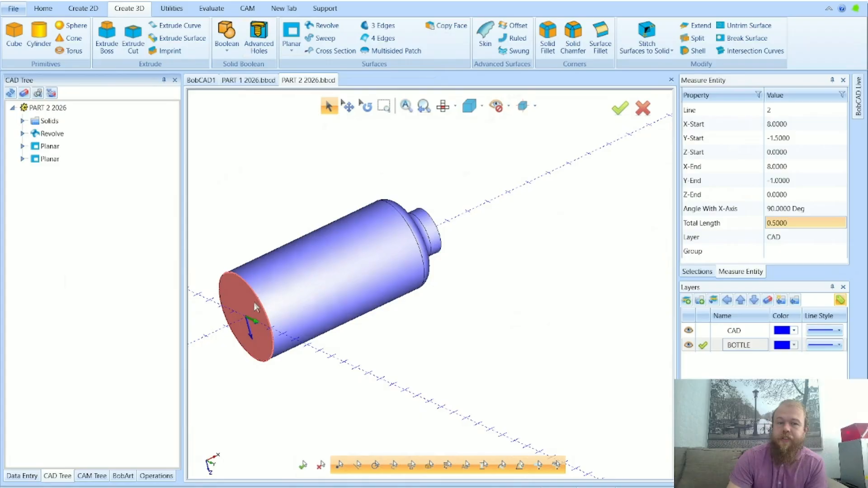
middle_click_drag(452, 335, 315, 233)
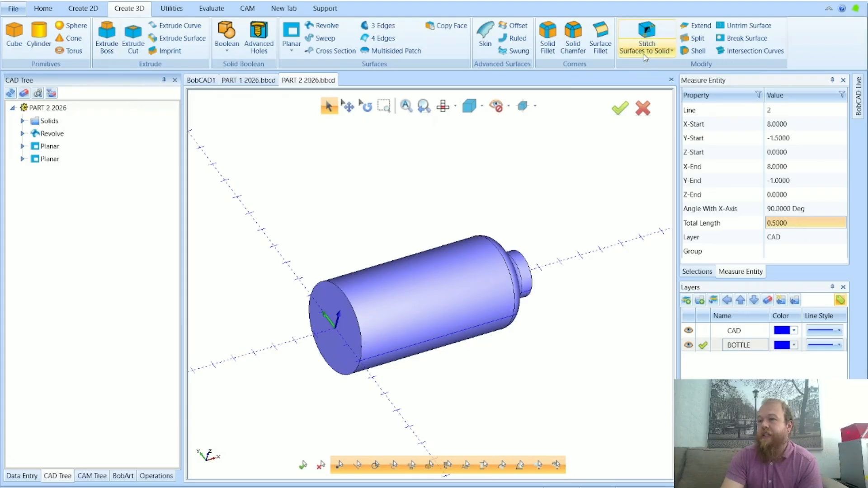
left_click(648, 30)
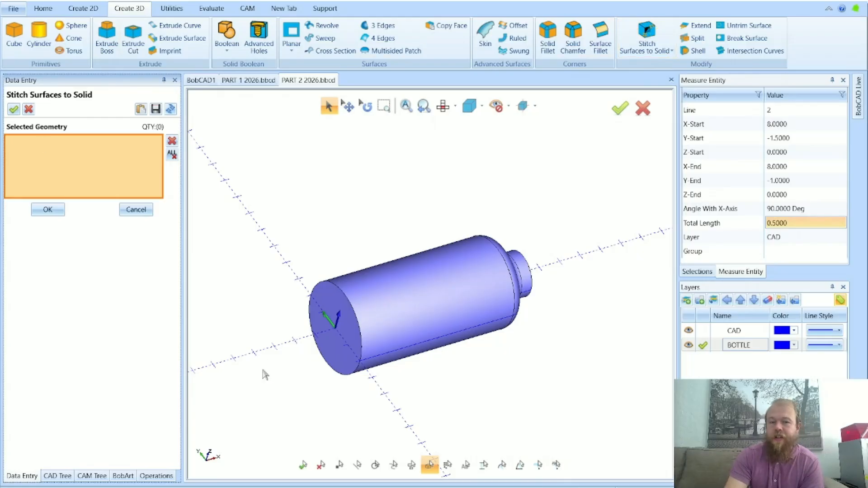
left_click_drag(254, 399, 579, 199)
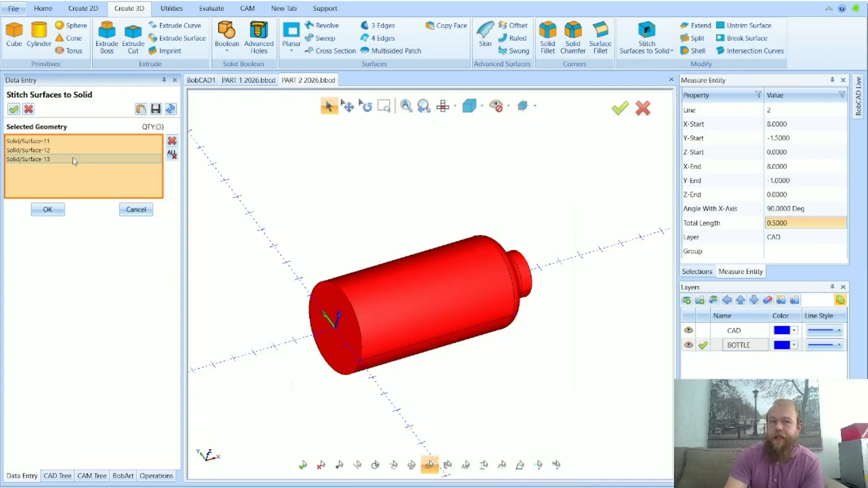
left_click(48, 209)
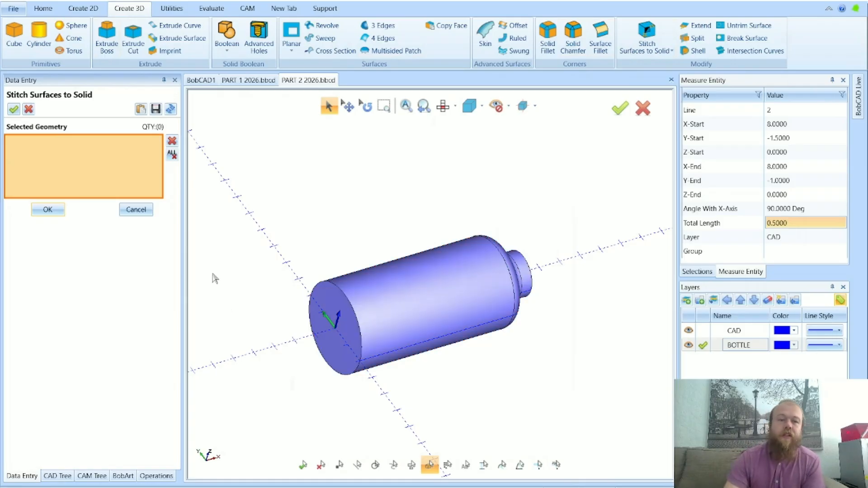
left_click(136, 209)
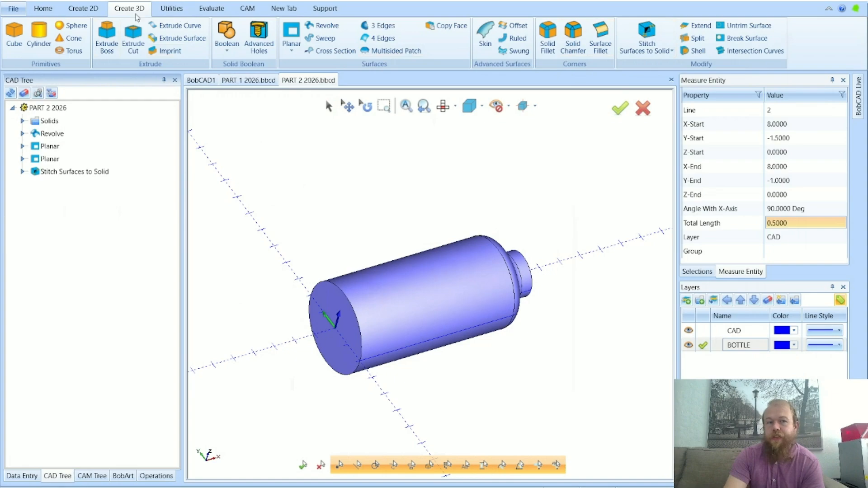
Measure the stitched bottle with Measure One and Pick Solid enabled, checking its area and volume
left_click(211, 9)
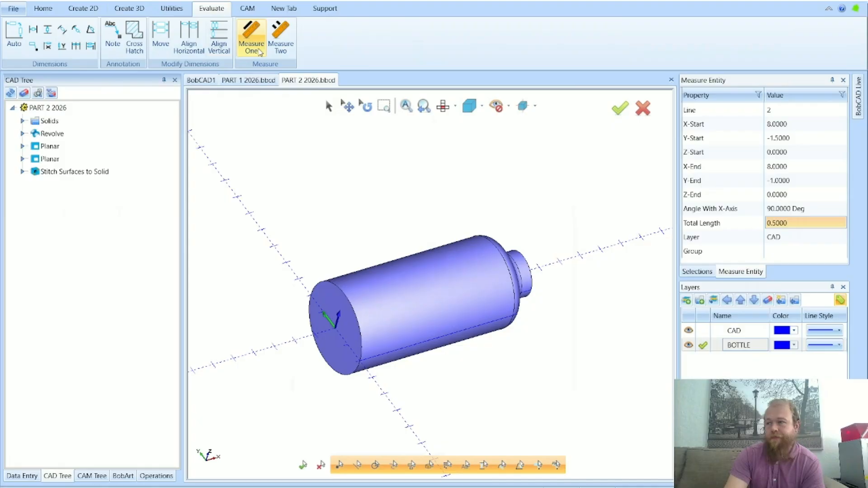
left_click(260, 52)
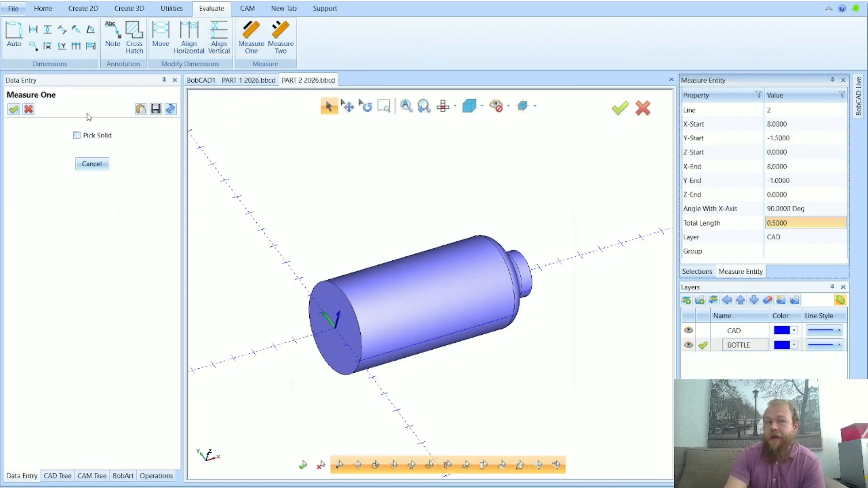
left_click(77, 136)
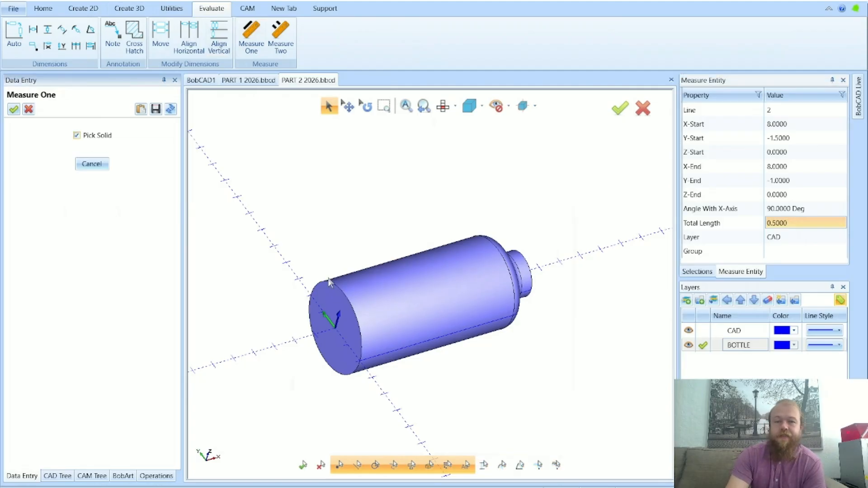
left_click(348, 283)
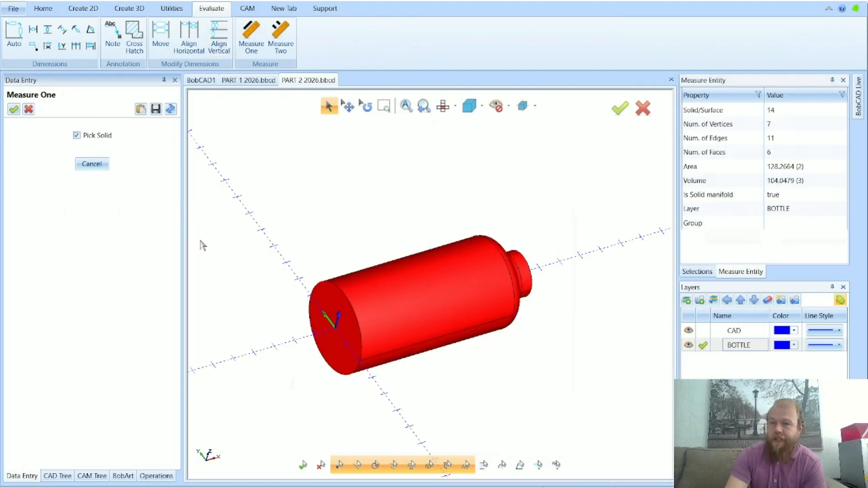
left_click(798, 166)
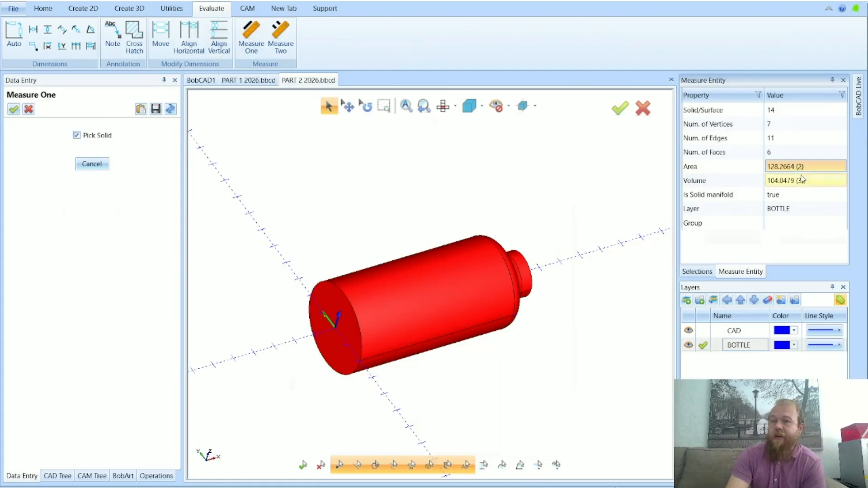
left_click(801, 179)
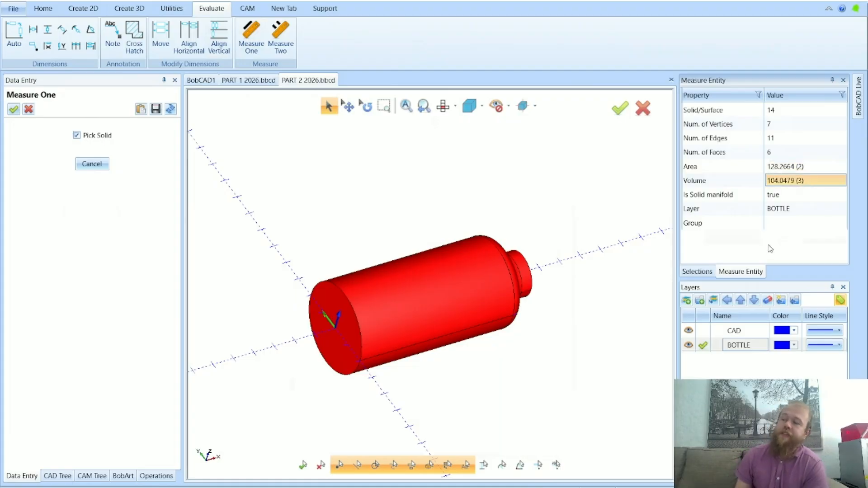
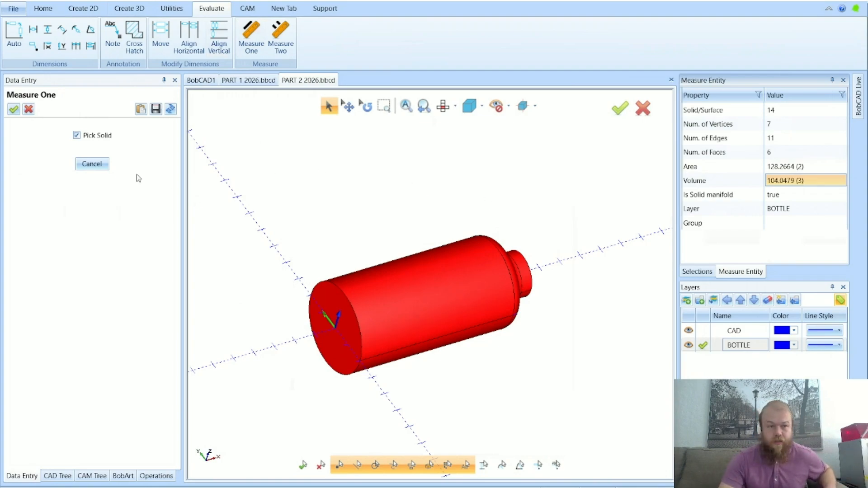
left_click(91, 163)
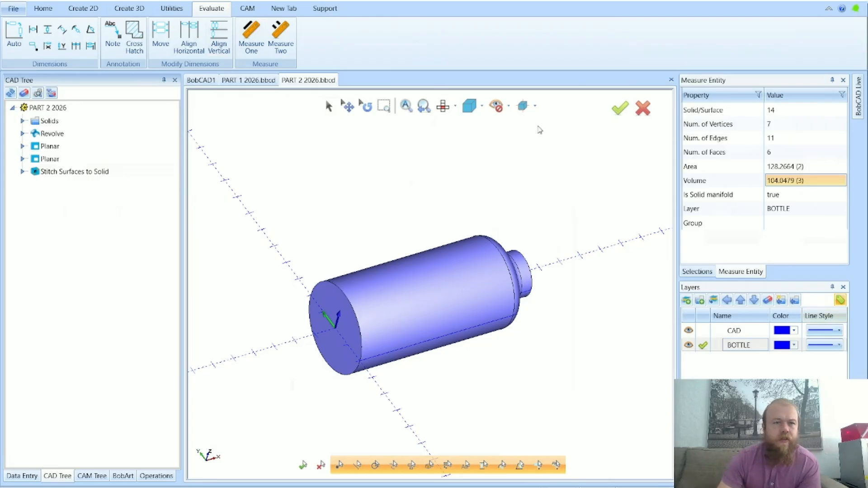
left_click(130, 8)
left_click(323, 25)
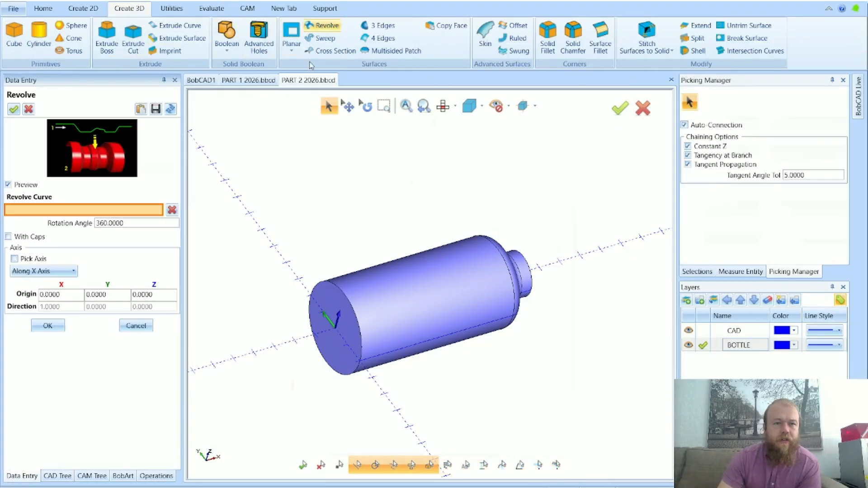
left_click(24, 237)
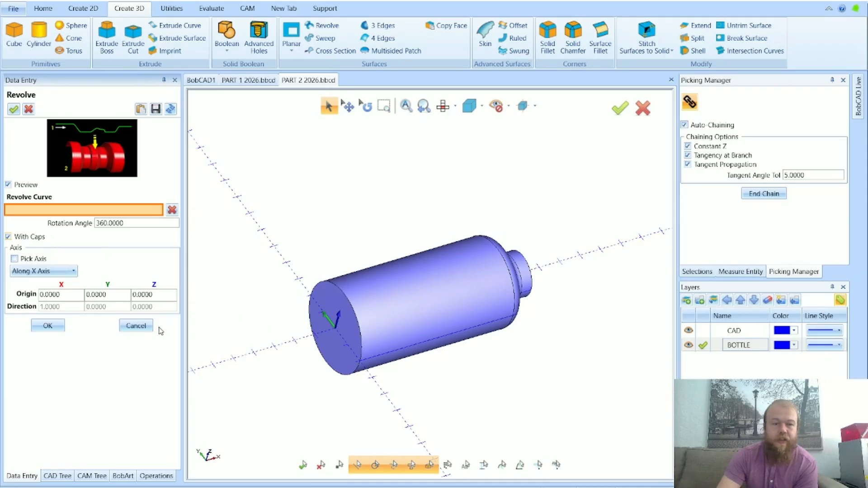
left_click(136, 326)
Inspect the bottle solid's closed base and closed neck from both ends
scroll(318, 337, "up", 3)
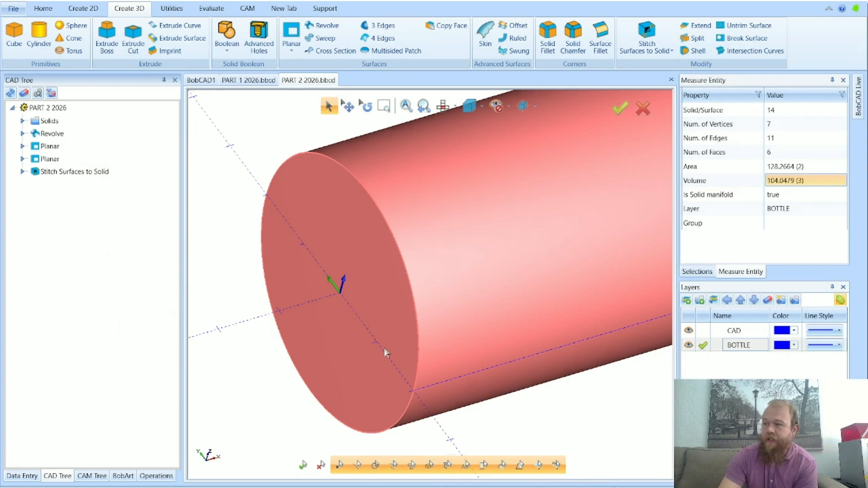
scroll(415, 383, "down", 5)
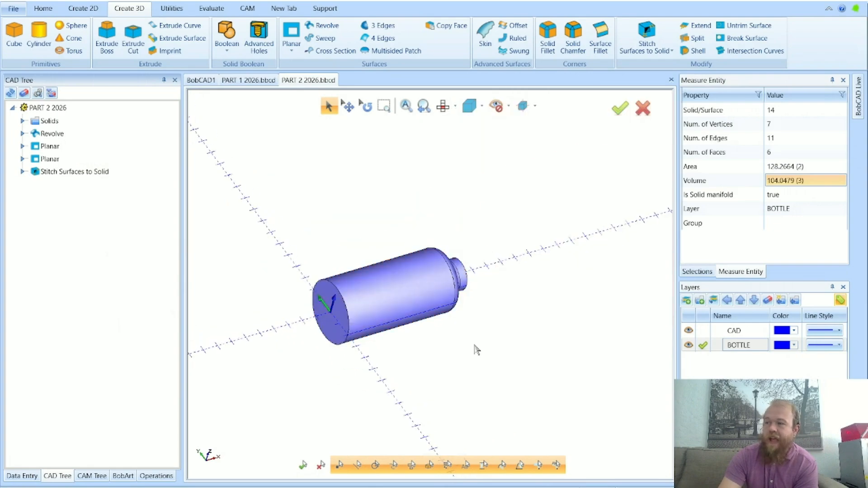
scroll(405, 344, "up", 5)
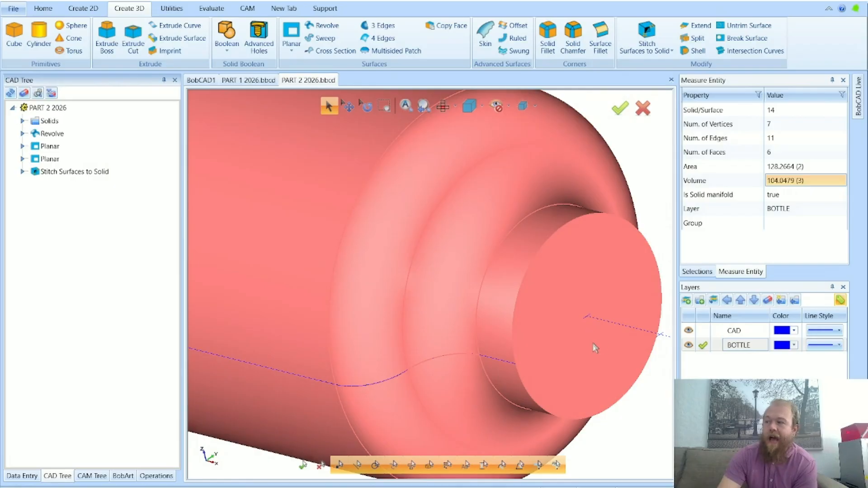
scroll(594, 342, "down", 5)
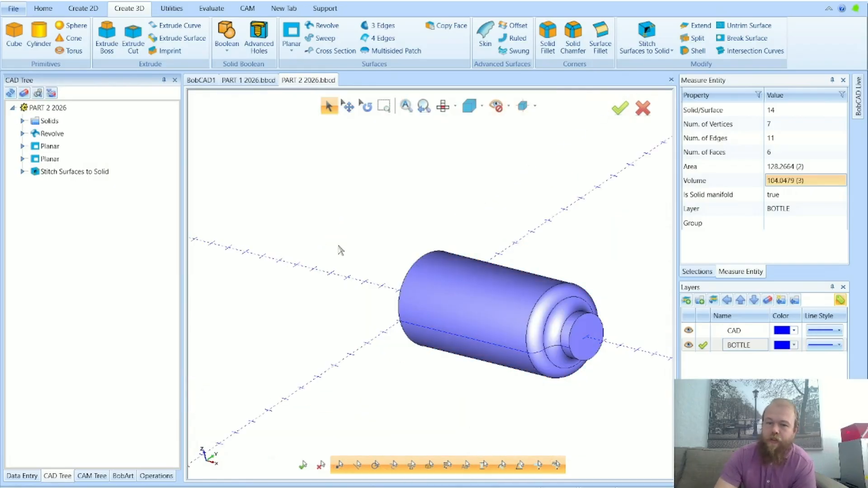
right_click(422, 266)
left_click(441, 287)
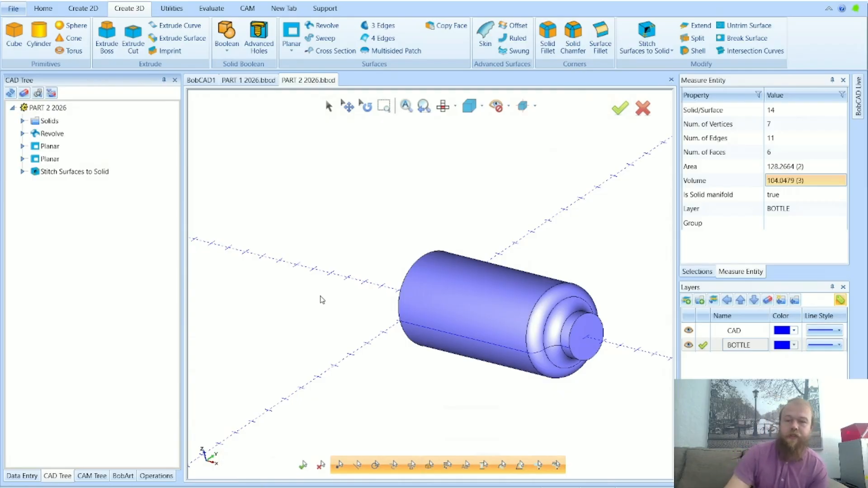
middle_click_drag(330, 298, 406, 346)
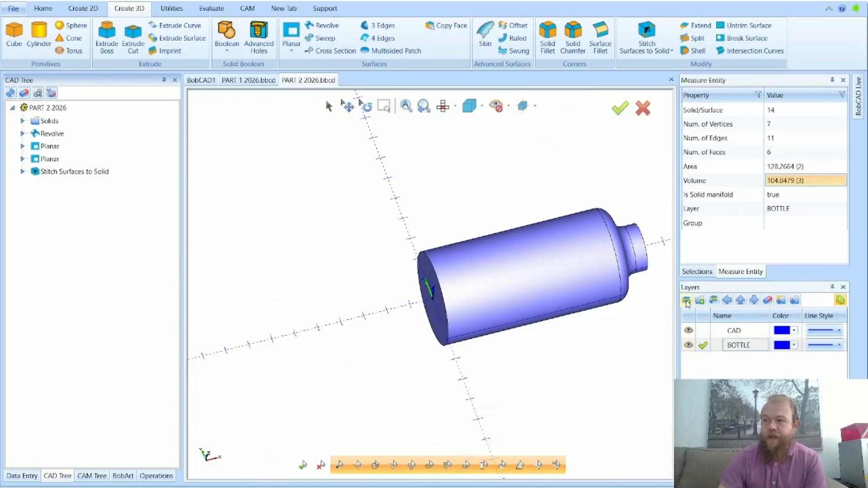
Add a new layer named STOCK as the active layer
left_click(687, 300)
key("Caps_Lock")
type("STOCK")
key("Return")
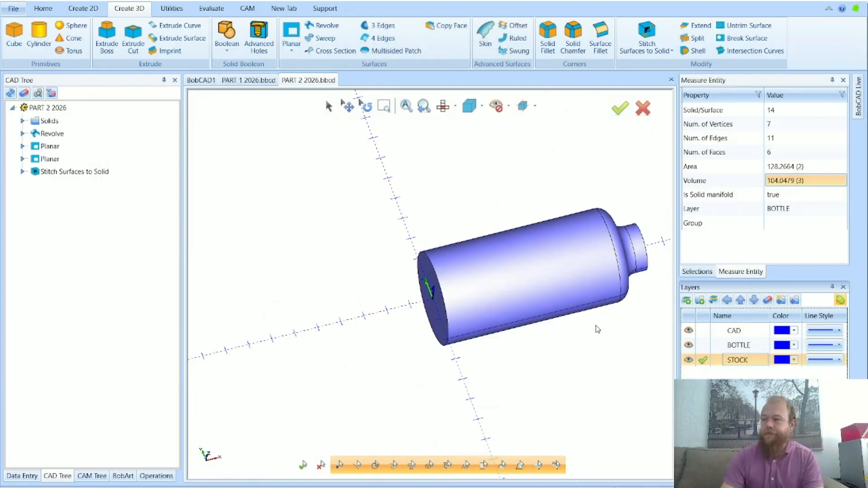
left_click(499, 348)
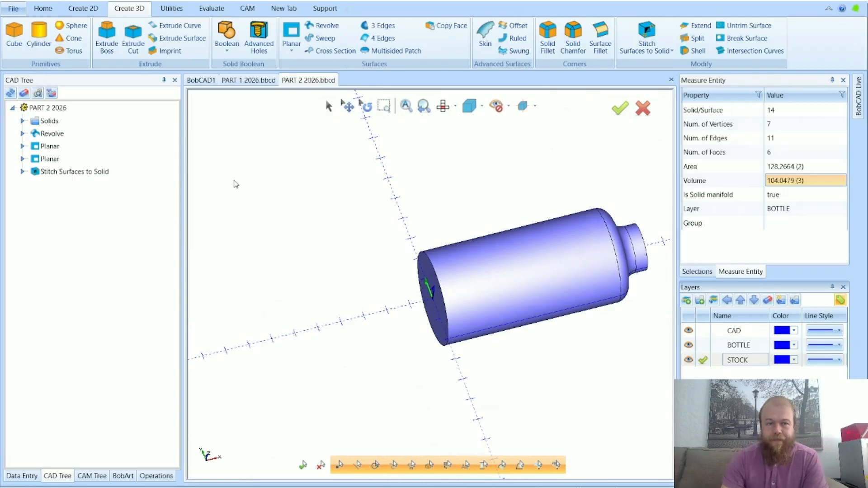
Check the model's minimum and maximum X, Y and Z bounds in the Entities Summary, and close it
scroll(334, 222, "down", 3)
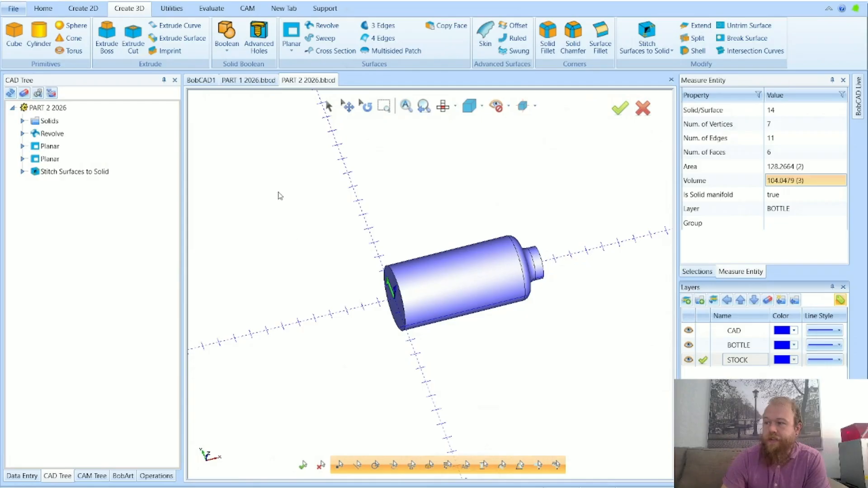
right_click(272, 229)
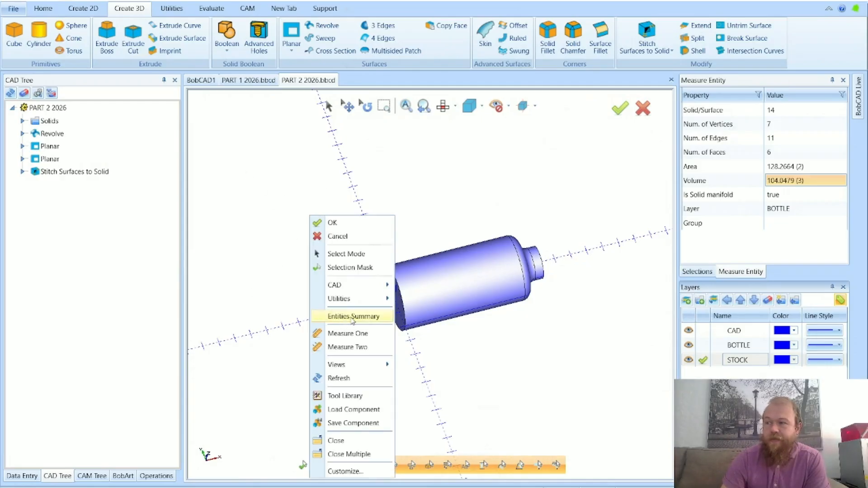
left_click(353, 317)
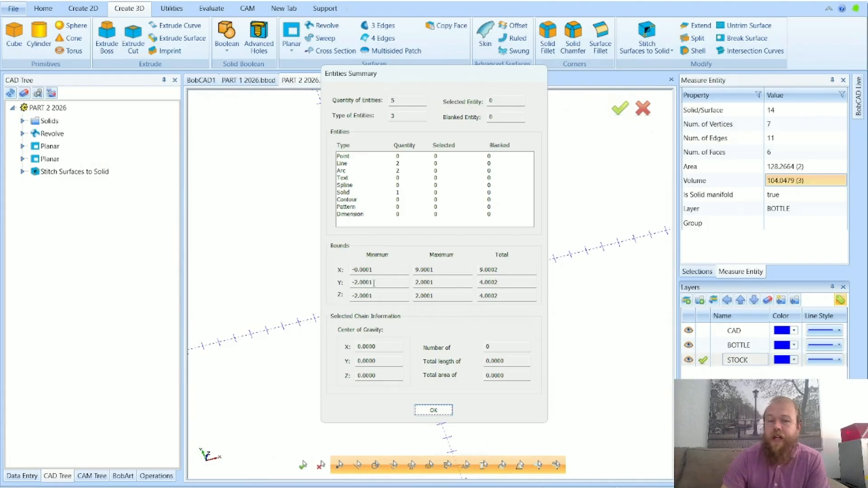
left_click(376, 271)
left_click(441, 269)
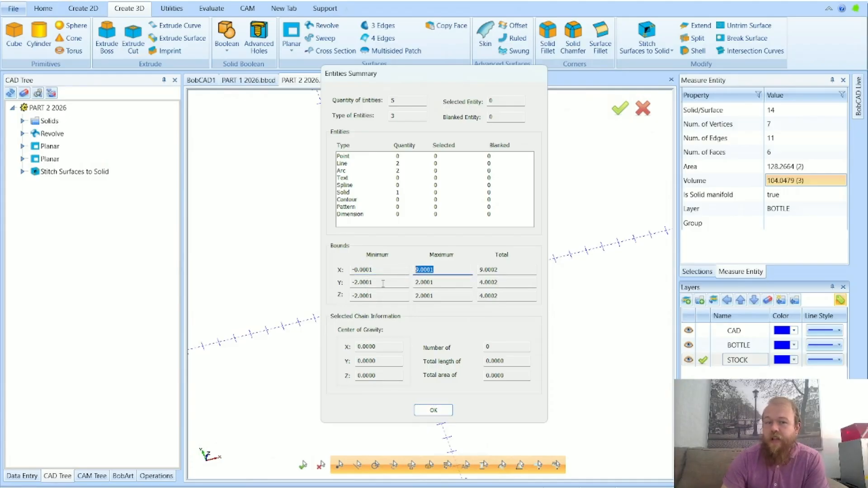
left_click_drag(383, 283, 340, 287)
left_click_drag(439, 282, 346, 297)
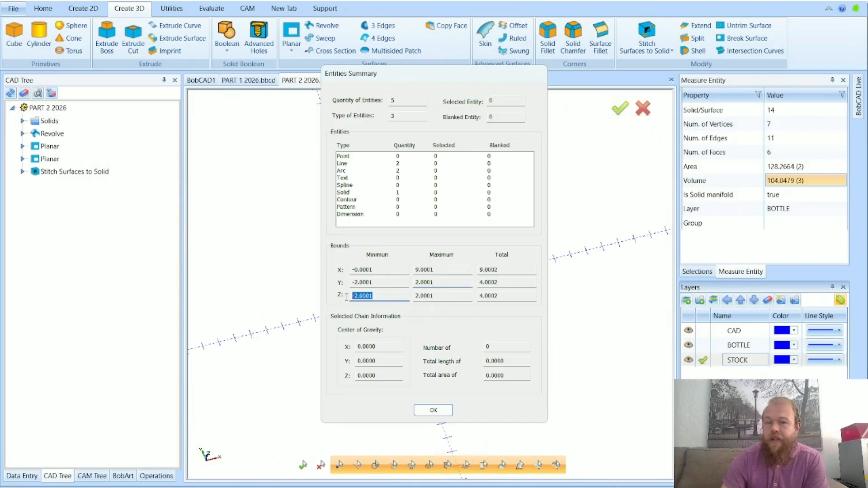
left_click_drag(435, 297, 406, 298)
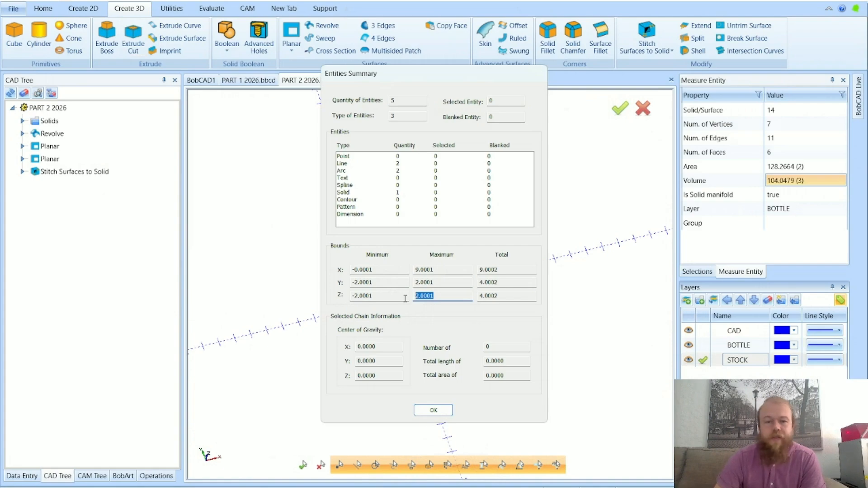
left_click_drag(436, 270, 409, 272)
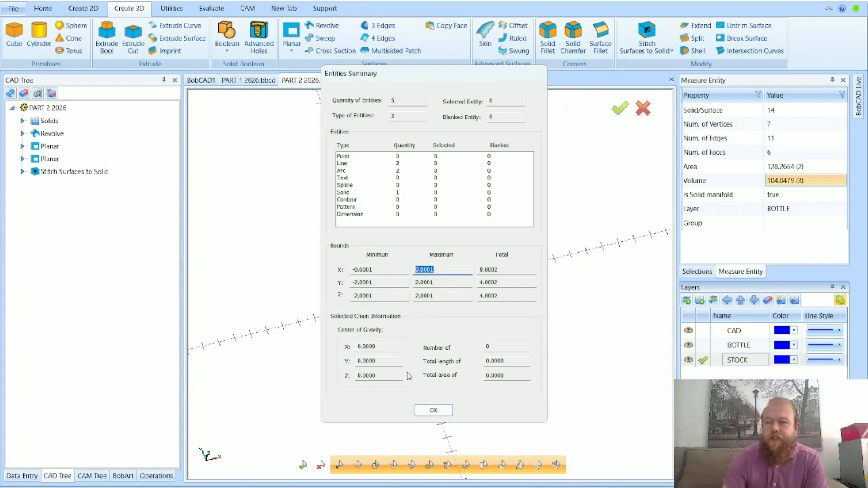
left_click(434, 411)
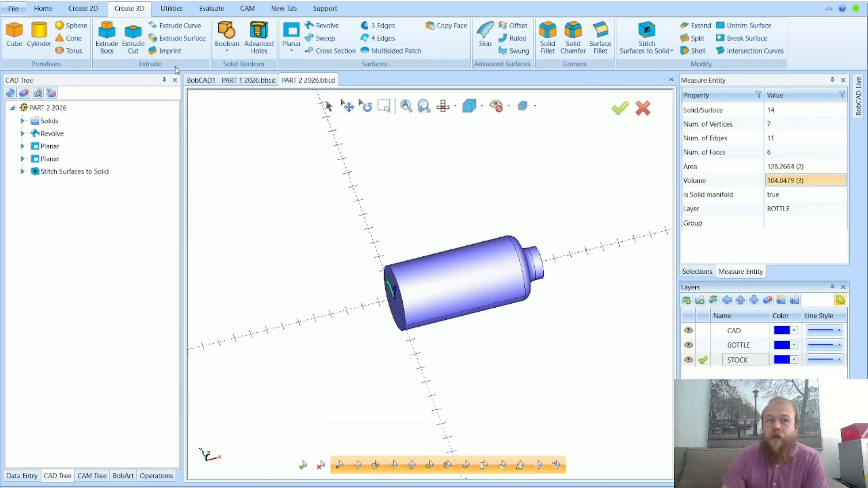
Draw a rectangle 12 long and 12 wide, centred on base point X 4.5, Y 0, Z 0, and leave the Rectangle command
left_click(83, 8)
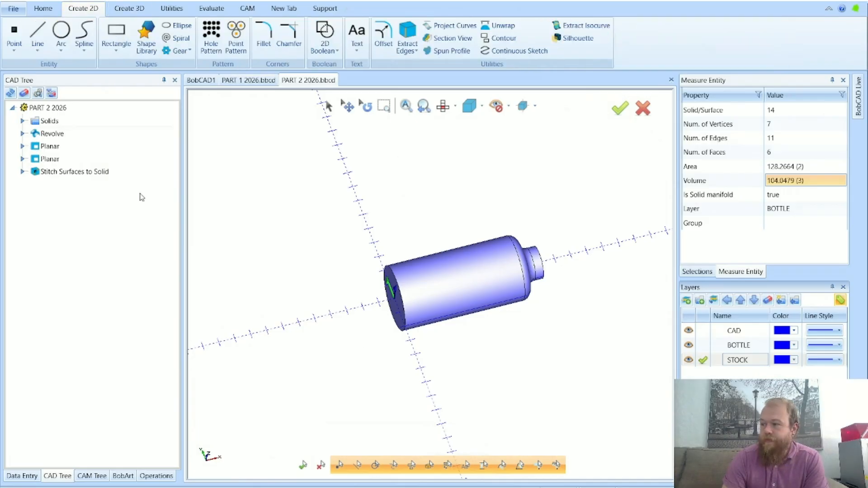
left_click(114, 32)
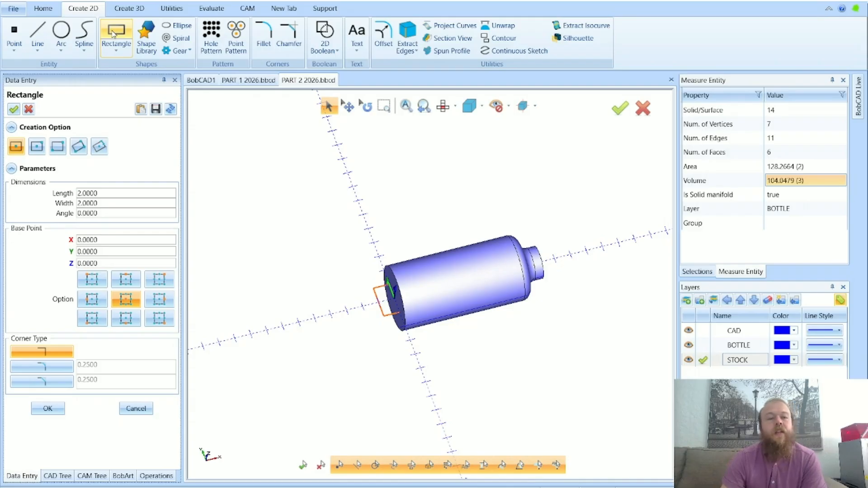
left_click_drag(111, 194, 57, 197)
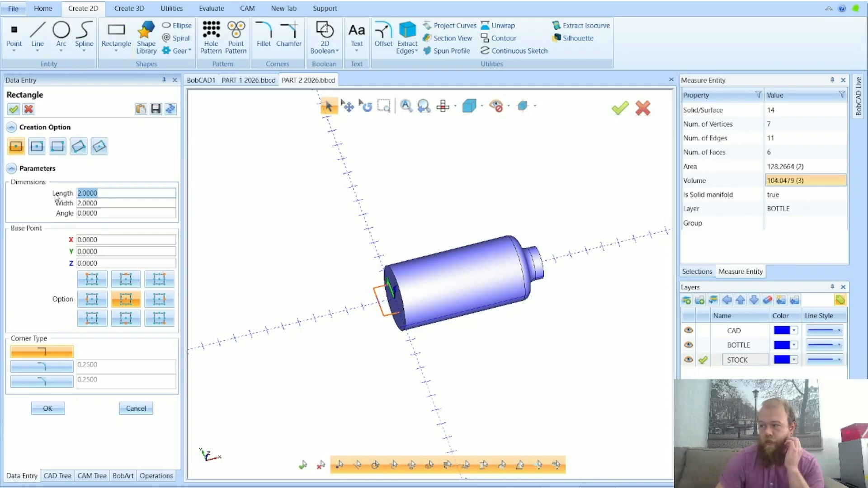
type("12")
key("Tab")
type("12")
key("Tab")
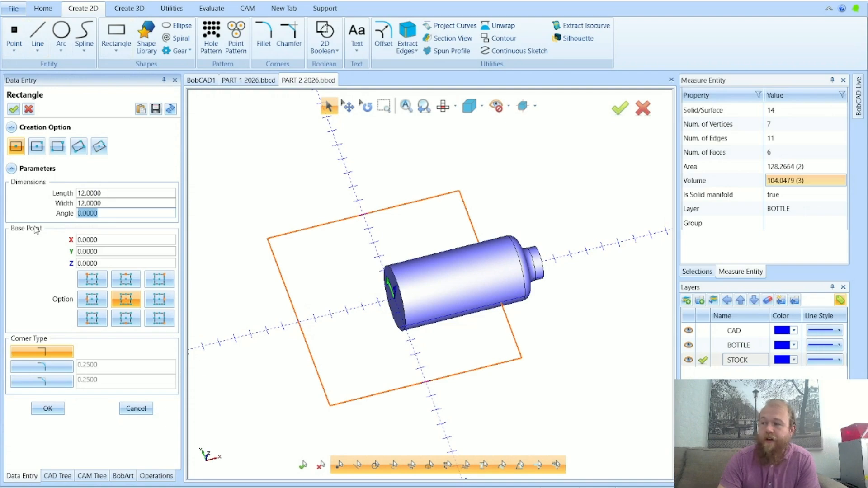
key("Tab")
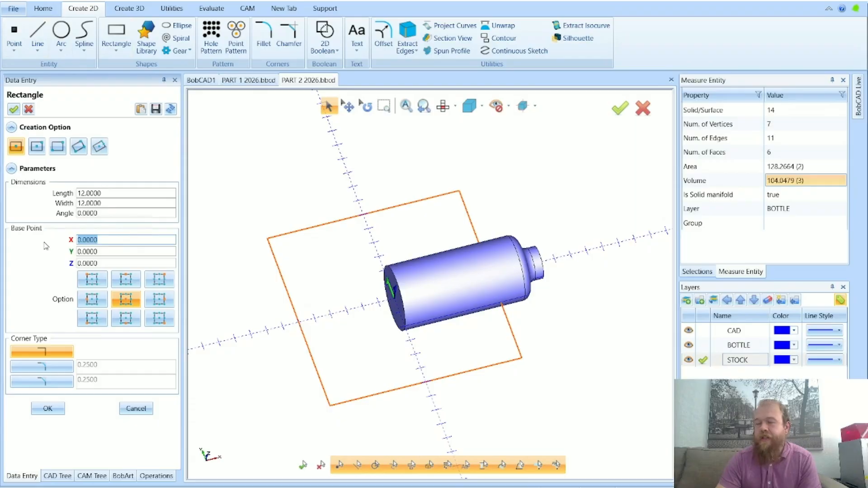
type("4.5")
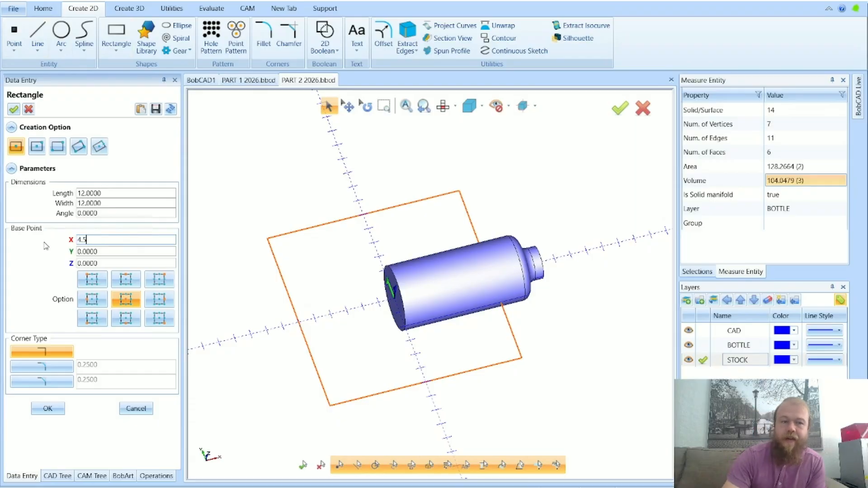
key("Tab")
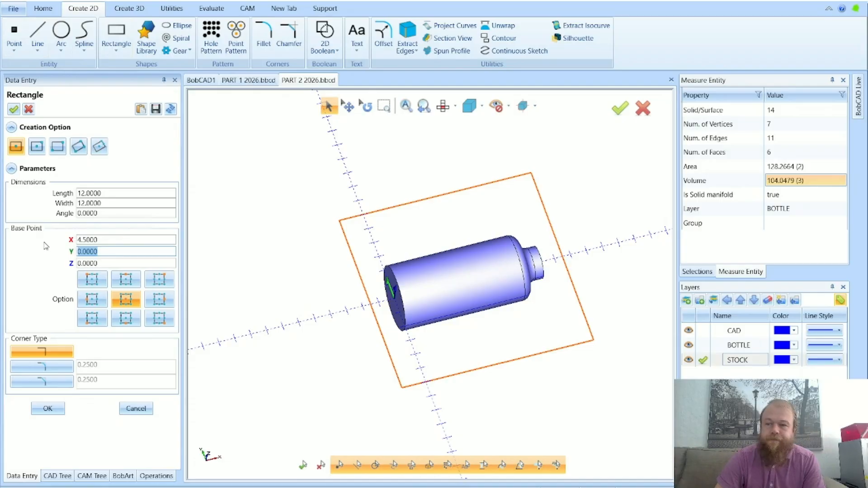
left_click(47, 408)
left_click(136, 408)
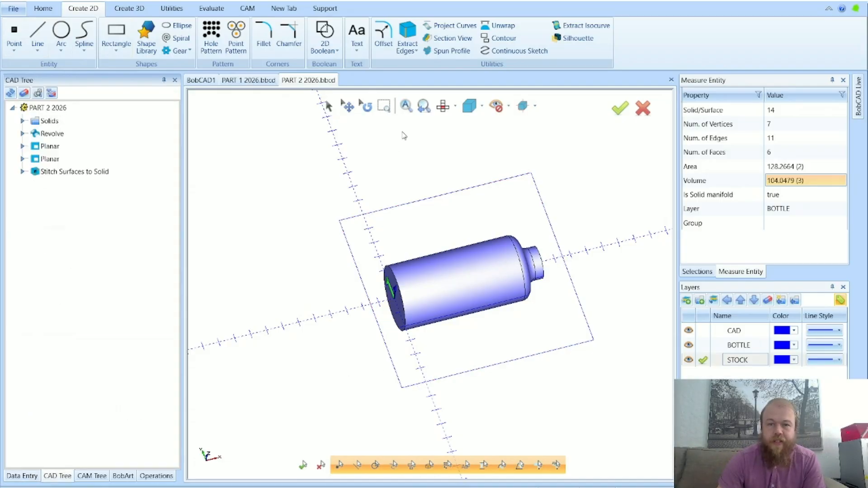
Start an Extrude Curve on the stock rectangle's four lines with a positive-direction distance of -1
left_click(441, 106)
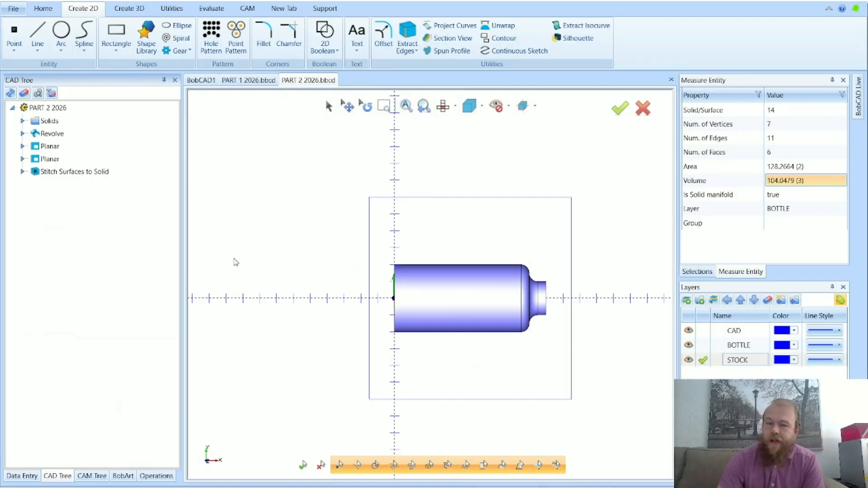
middle_click_drag(538, 377, 543, 278)
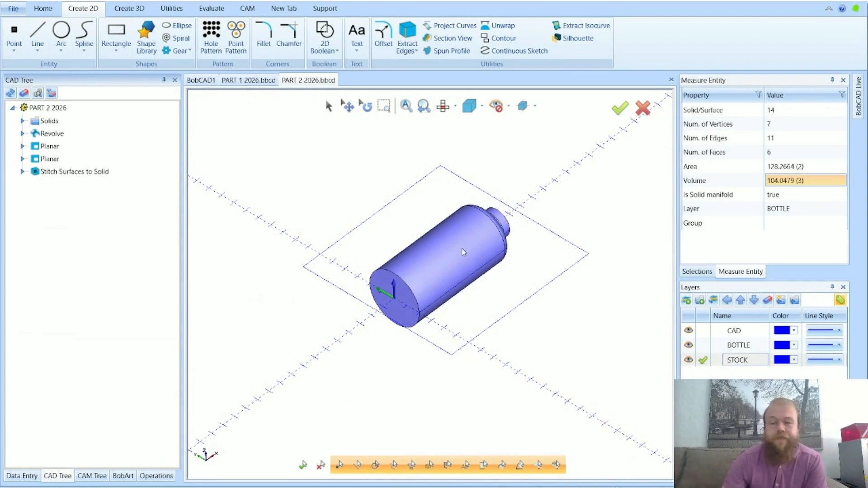
left_click(129, 10)
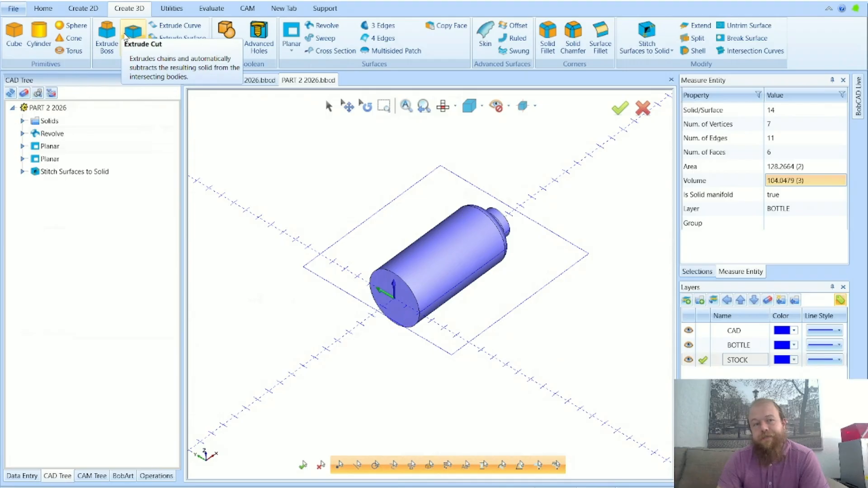
left_click(170, 28)
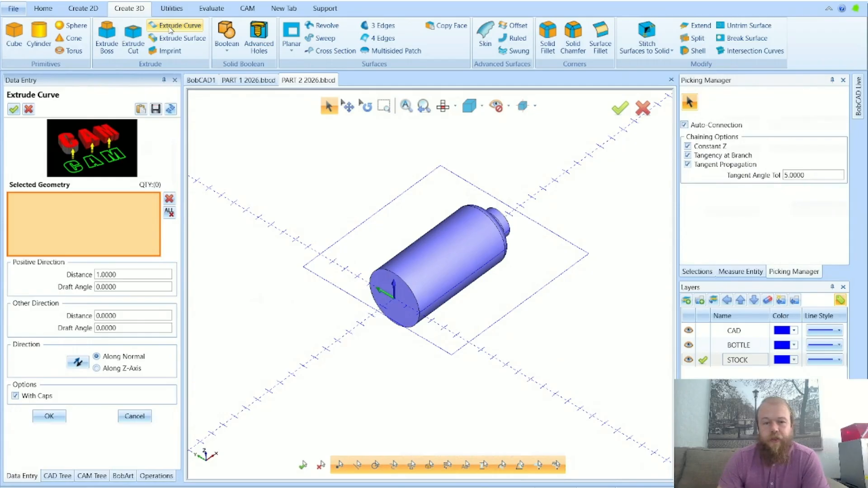
left_click(311, 262)
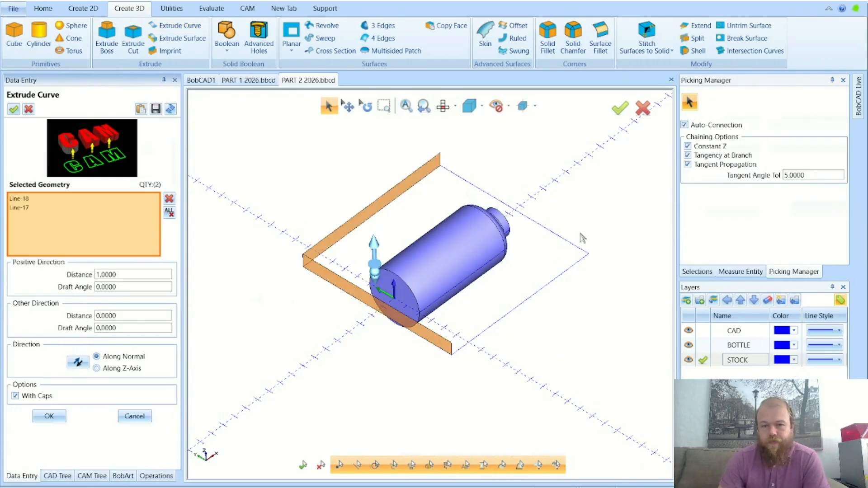
left_click(594, 286)
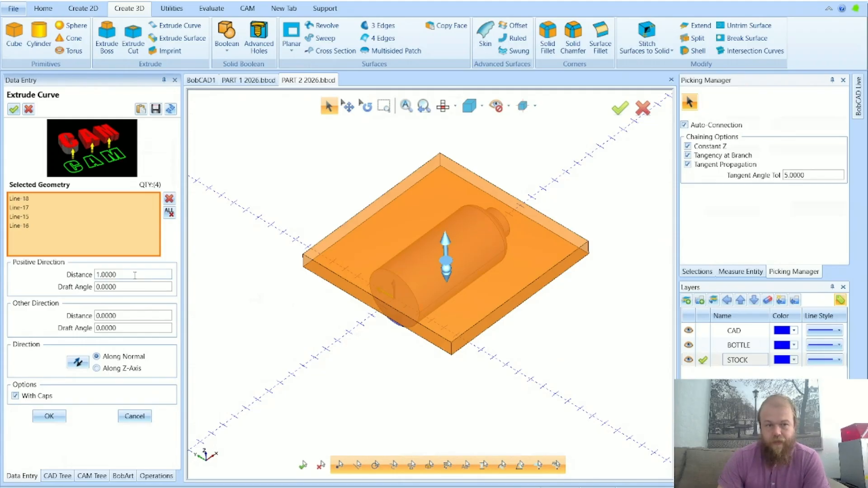
mouse_move(63, 289)
double_click(112, 275)
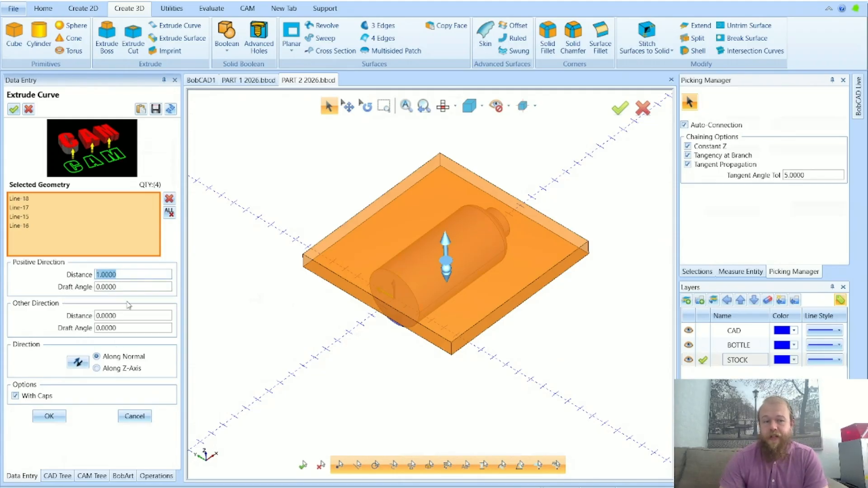
type("-1")
key("Tab")
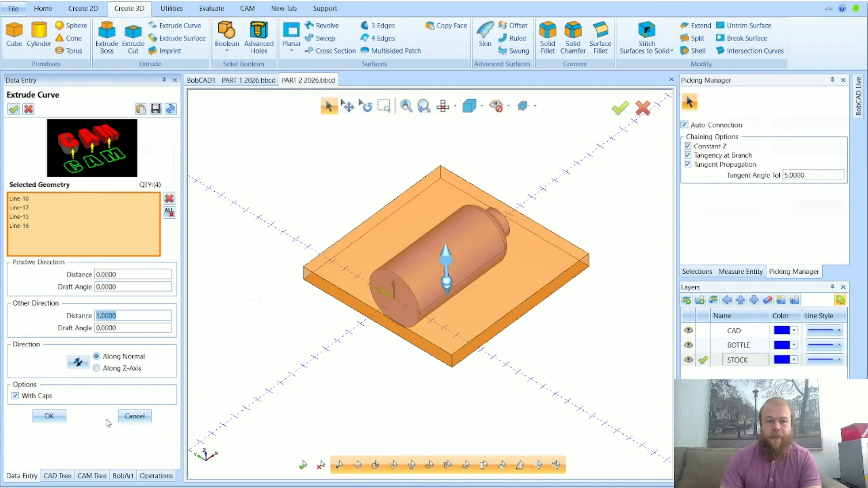
Set the extrusion's other-direction distance to 4, create the stock block with caps, and leave the Extrude Curve command
mouse_move(507, 341)
middle_mouse_down()
mouse_move(502, 317)
mouse_move(456, 311)
mouse_move(498, 334)
middle_mouse_up()
double_click(114, 316)
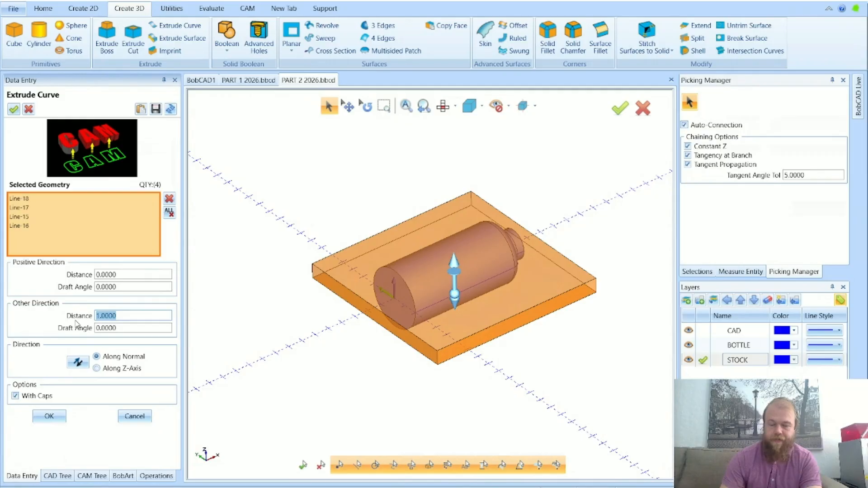
type("4")
key("Tab")
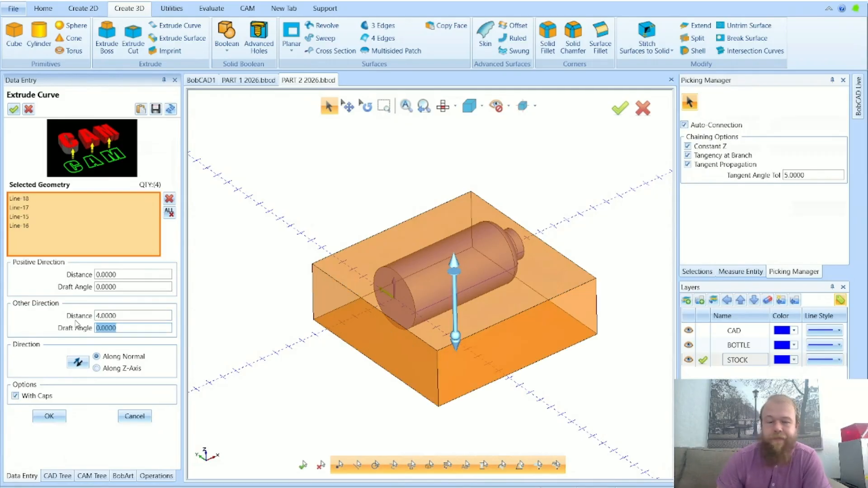
double_click(119, 316)
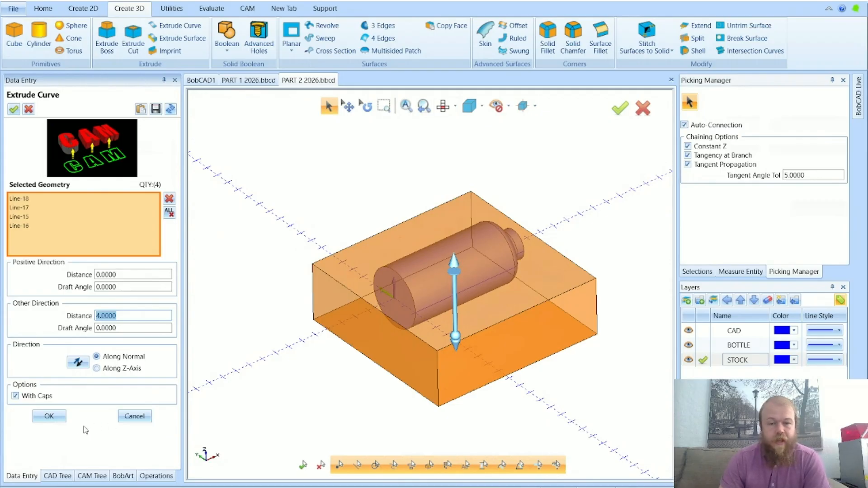
left_click(50, 416)
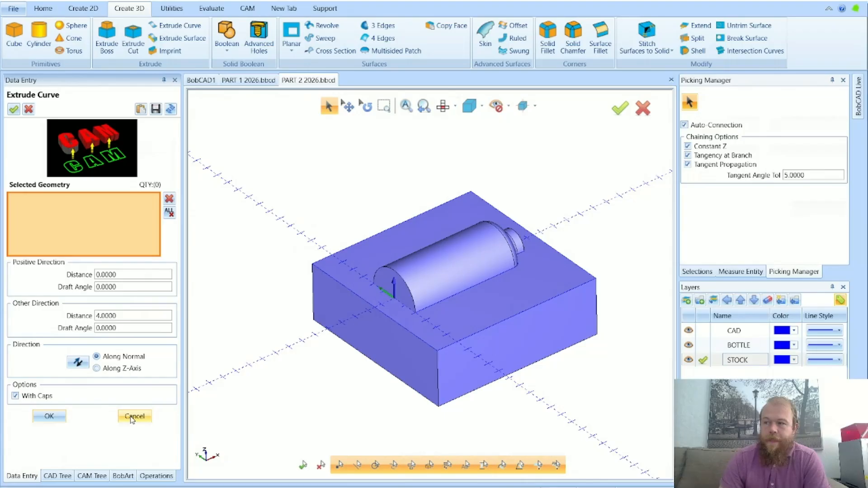
left_click(133, 416)
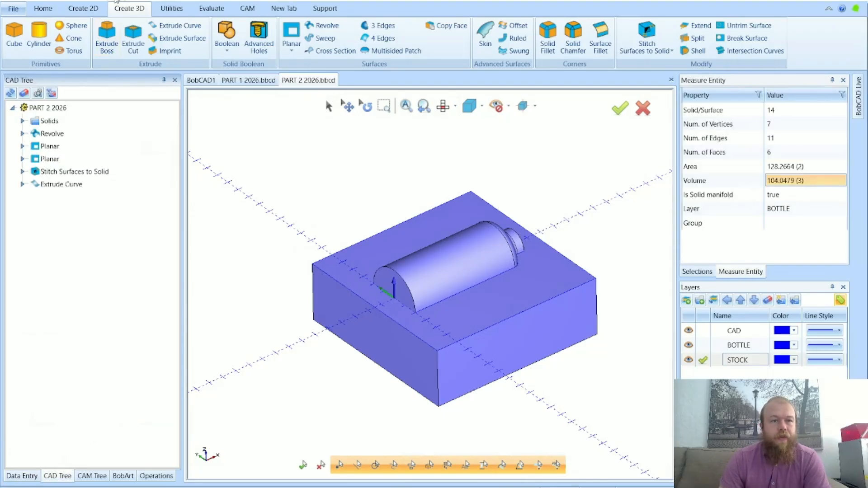
Undo the capped block and try extruding the rectangle 4 in the other direction without caps
left_click(115, 2)
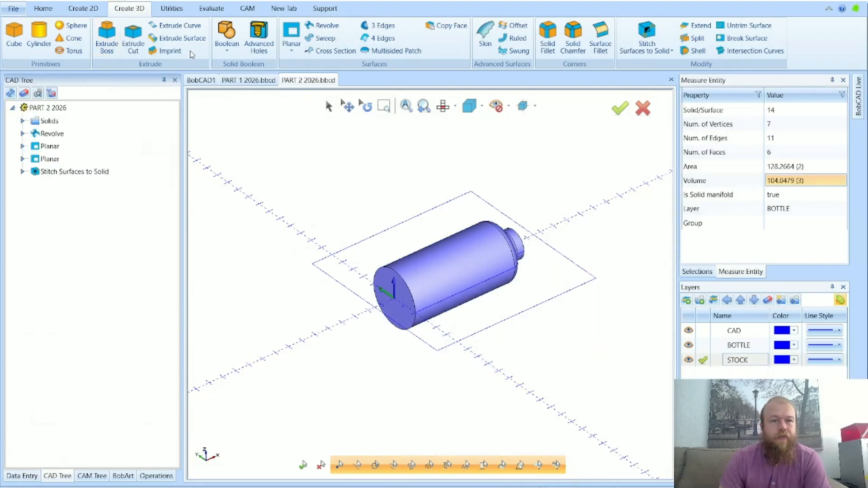
left_click(168, 27)
left_click(333, 280)
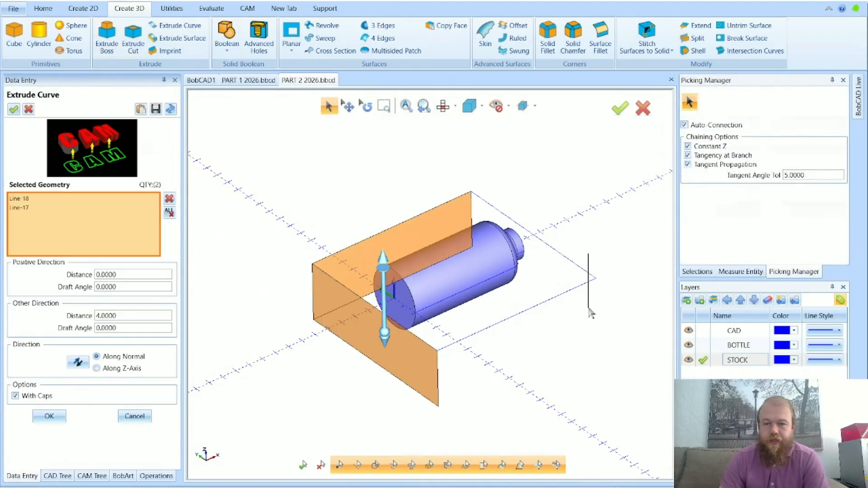
left_click(15, 396)
left_click(49, 416)
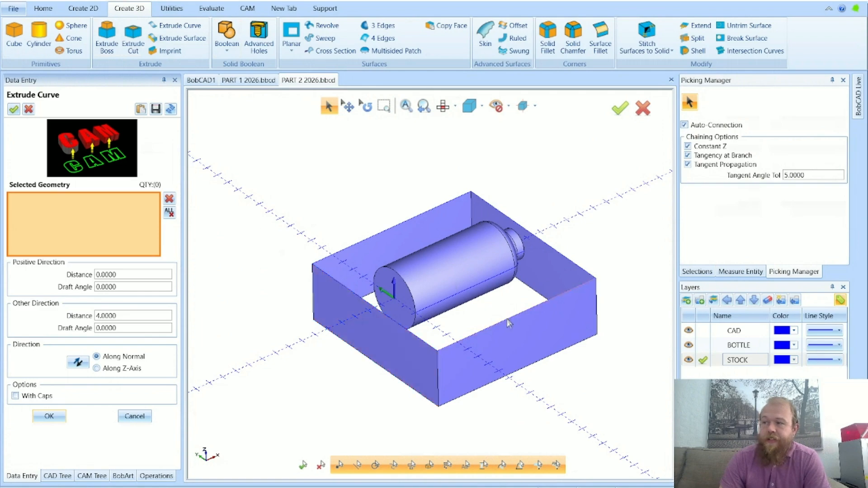
mouse_move(516, 306)
middle_mouse_down()
mouse_move(515, 359)
mouse_move(523, 303)
middle_mouse_up()
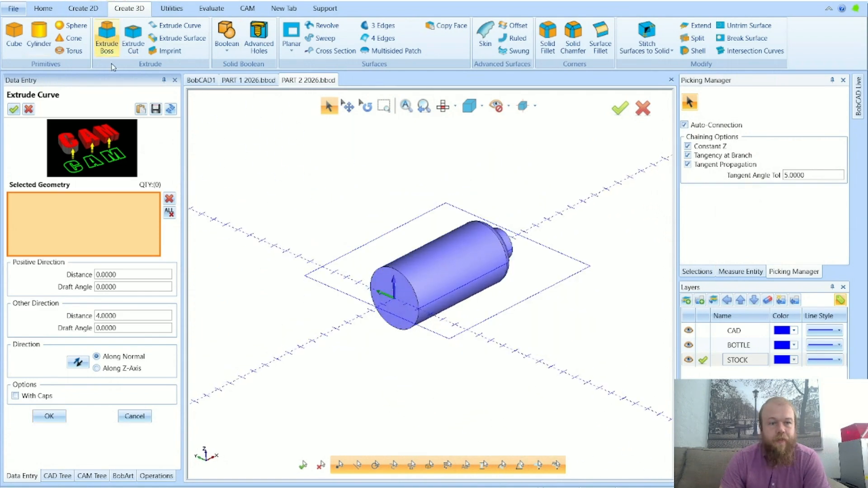
Extrude the rectangle's four lines 4 in the other direction with caps to form the stock block, and leave the command
left_click(36, 396)
left_click(320, 268)
left_click(326, 285)
left_click(560, 279)
left_click(568, 258)
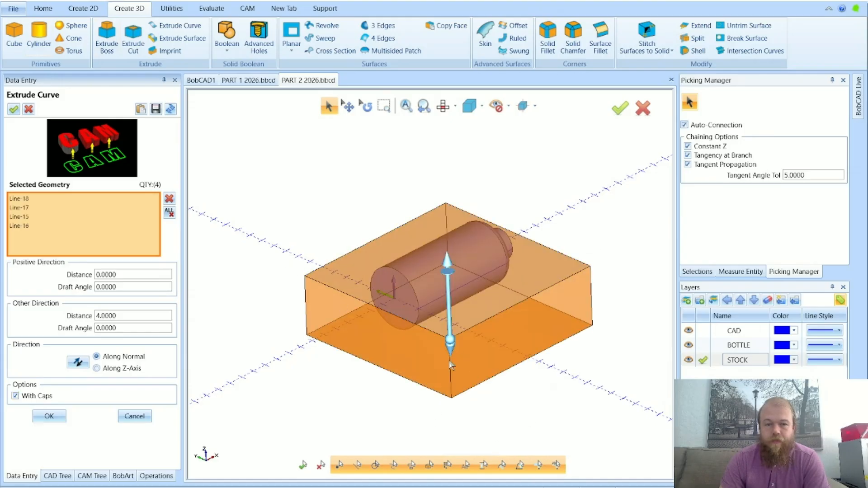
left_click(49, 416)
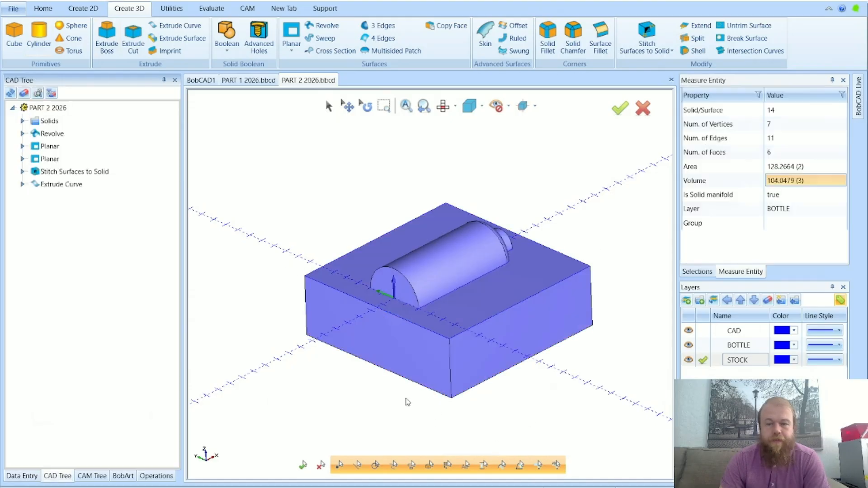
middle_click_drag(397, 398, 385, 406)
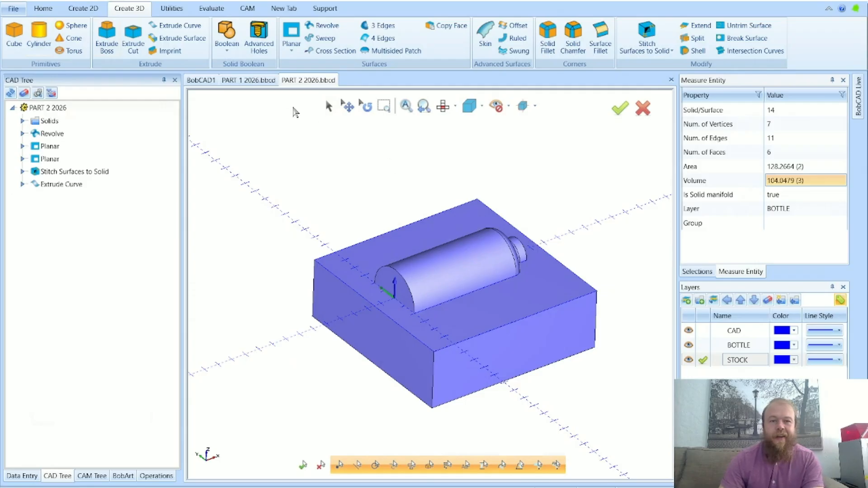
Examine the PART 1 2026 geometry from above, and return to the PART 2 2026 file
left_click(256, 82)
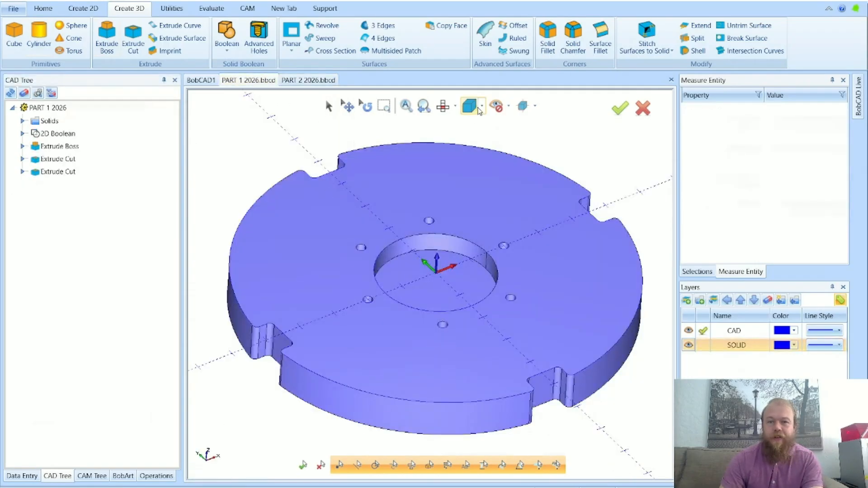
left_click(444, 107)
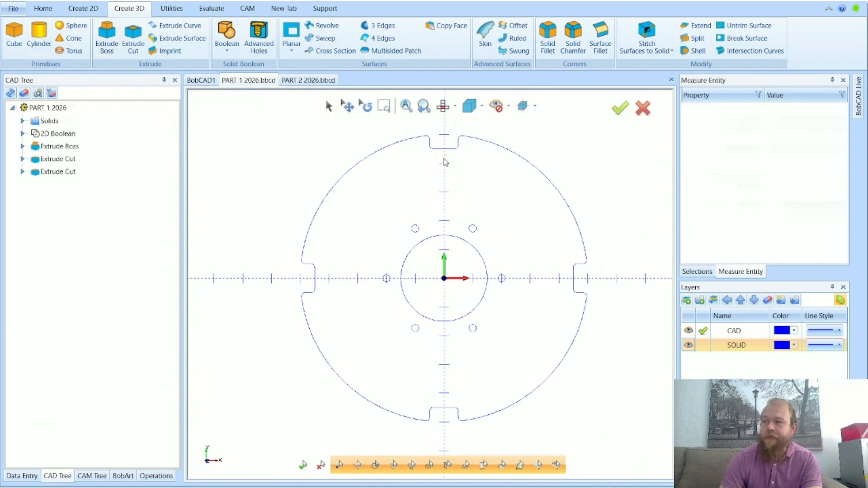
left_click(311, 80)
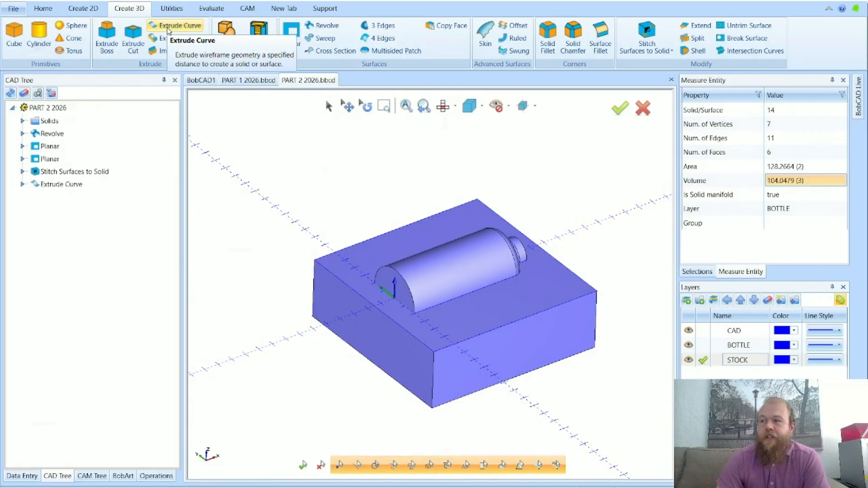
Preview and apply a Boolean subtraction of the bottle from the stock block, keeping the subtracted geometry, and leave the command
left_click(224, 32)
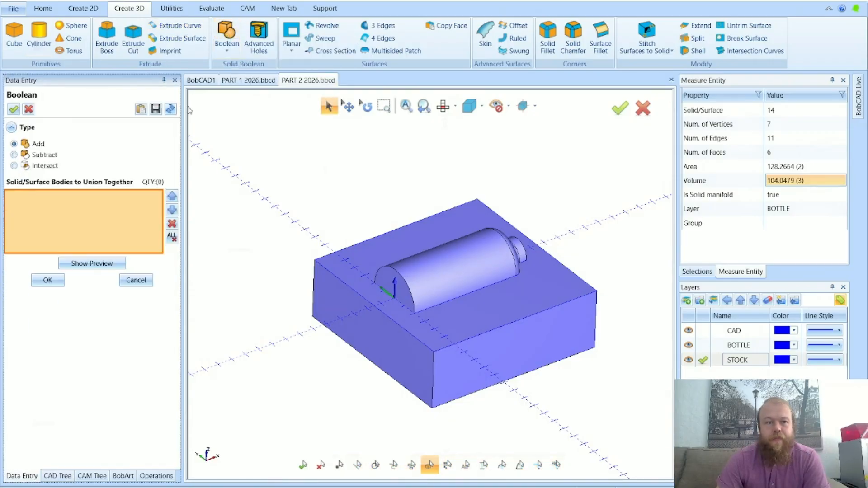
mouse_move(41, 148)
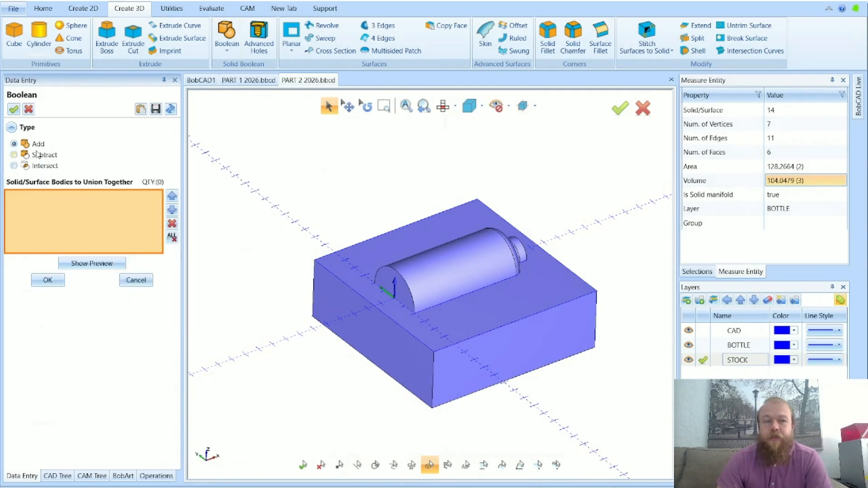
left_click(39, 155)
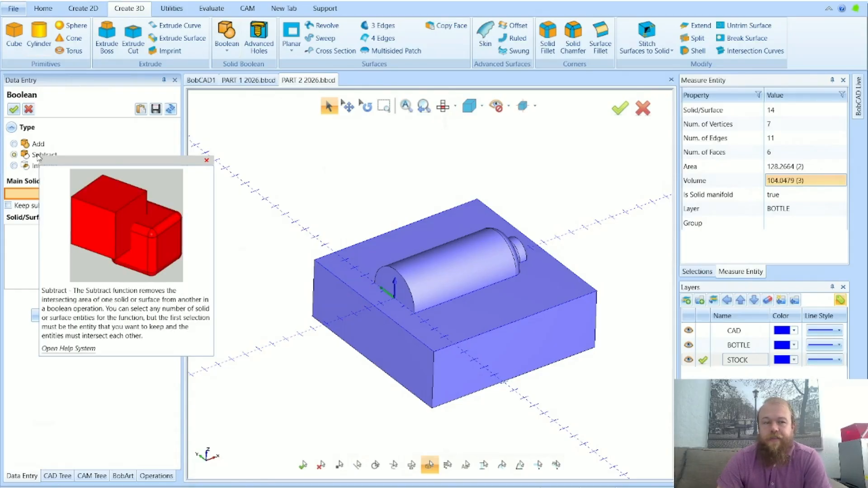
left_click(324, 306)
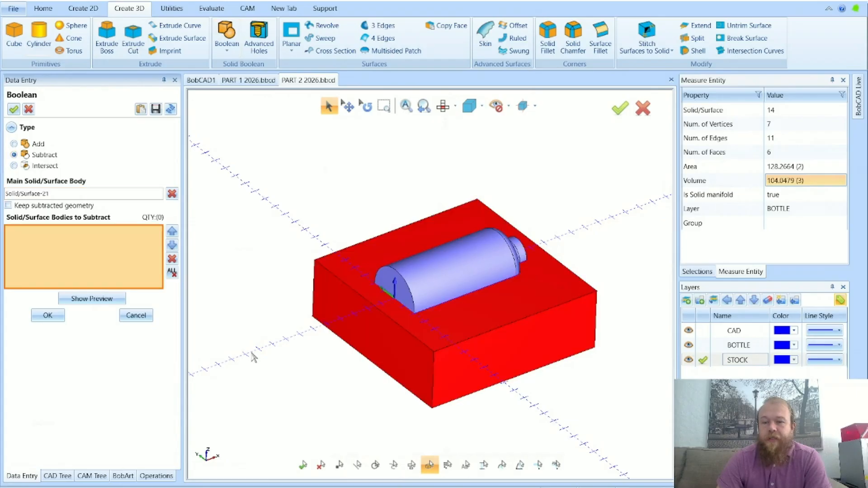
left_click(435, 270)
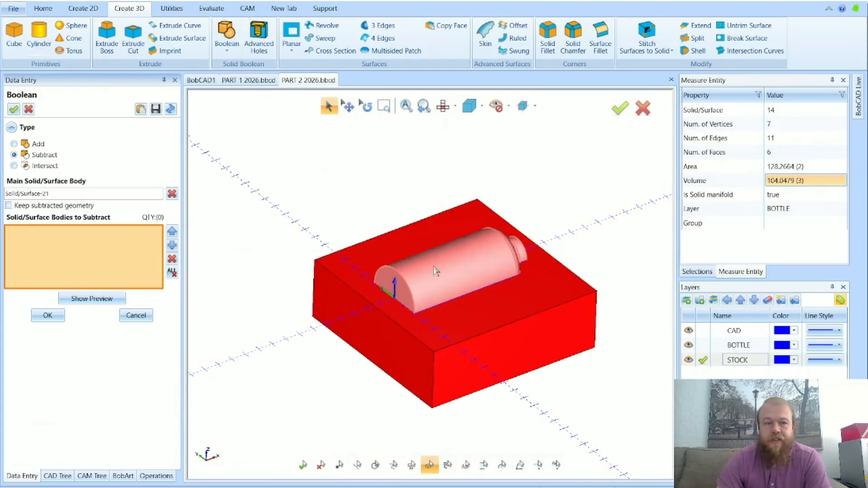
left_click(101, 302)
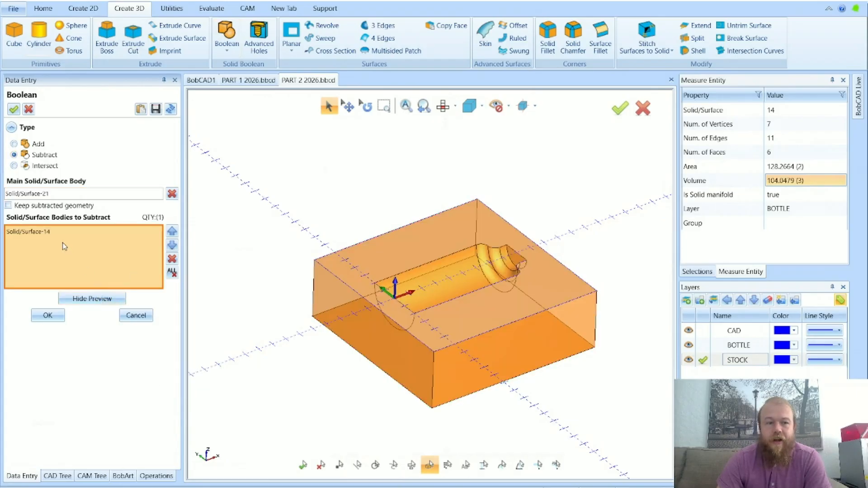
left_click(99, 298)
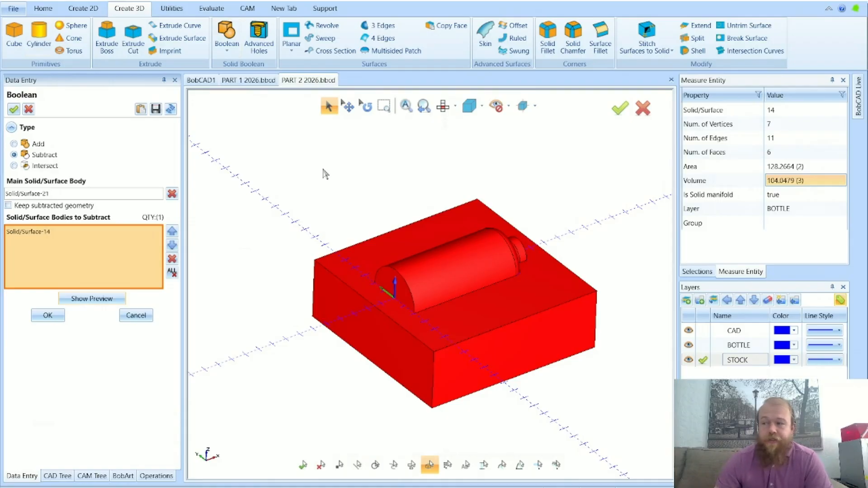
left_click(46, 208)
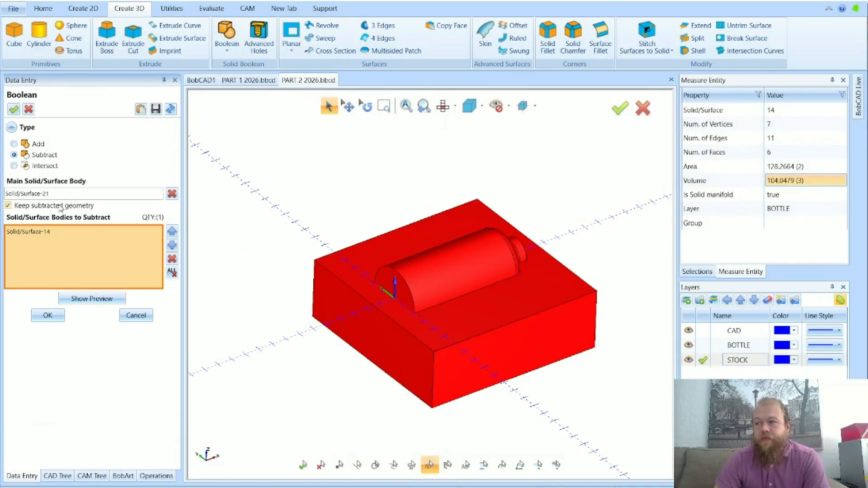
left_click(47, 315)
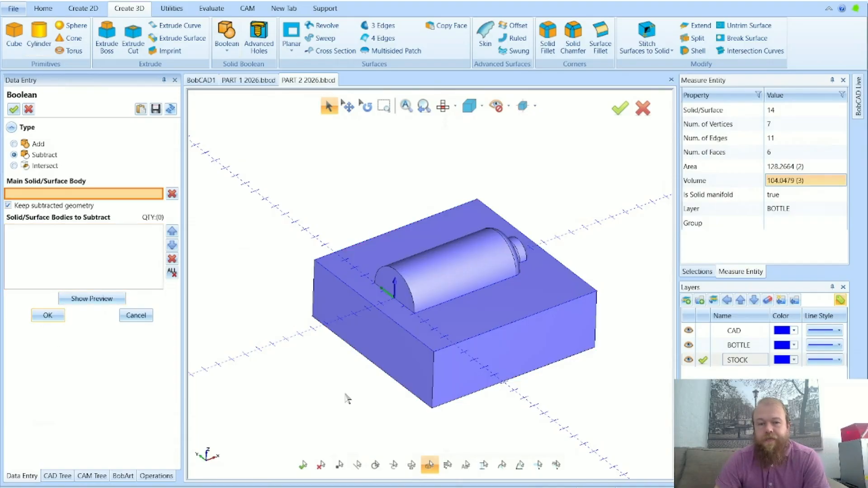
left_click(136, 315)
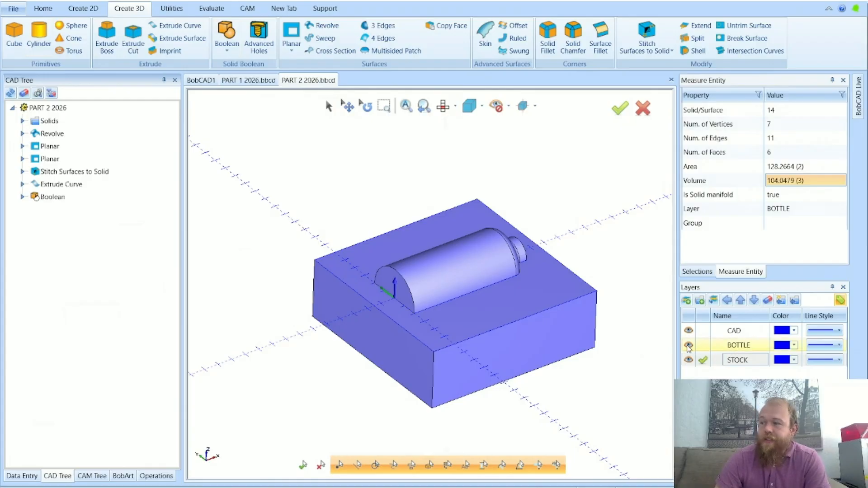
Toggle the BOTTLE layer's visibility to compare the bottle with the cavity in the stock block, leaving the layer shown
left_click(689, 345)
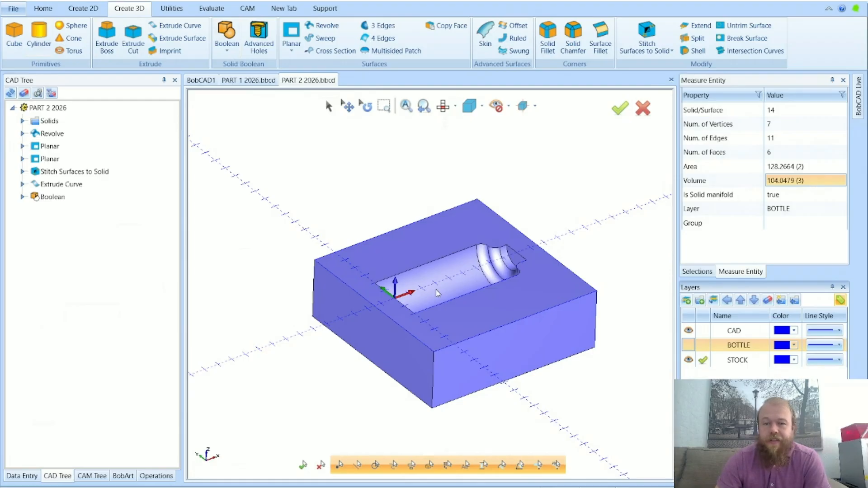
scroll(437, 293, "up", 2)
left_click(692, 345)
left_click(692, 345)
left_click(693, 345)
left_click(694, 346)
left_click(693, 346)
left_click(694, 346)
left_click(693, 346)
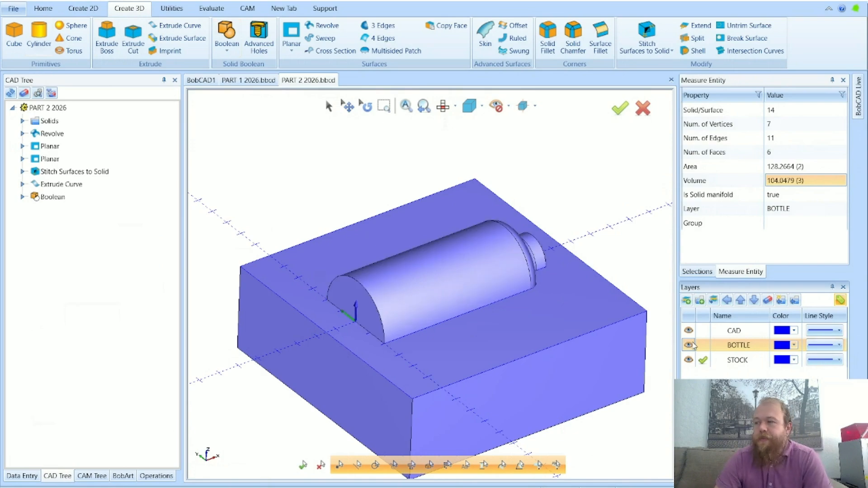
Hide the BOTTLE layer, examine the bottle cavity in the stock block from several angles, and show the layer again
left_click(694, 346)
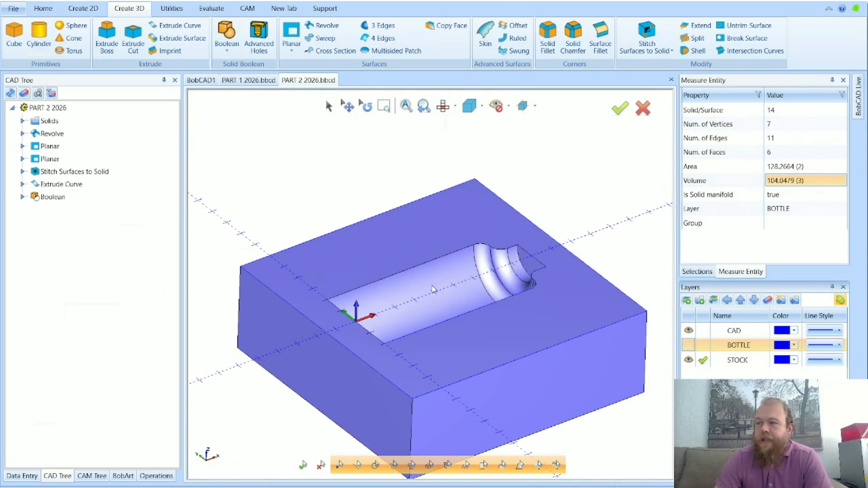
scroll(434, 289, "down", 2)
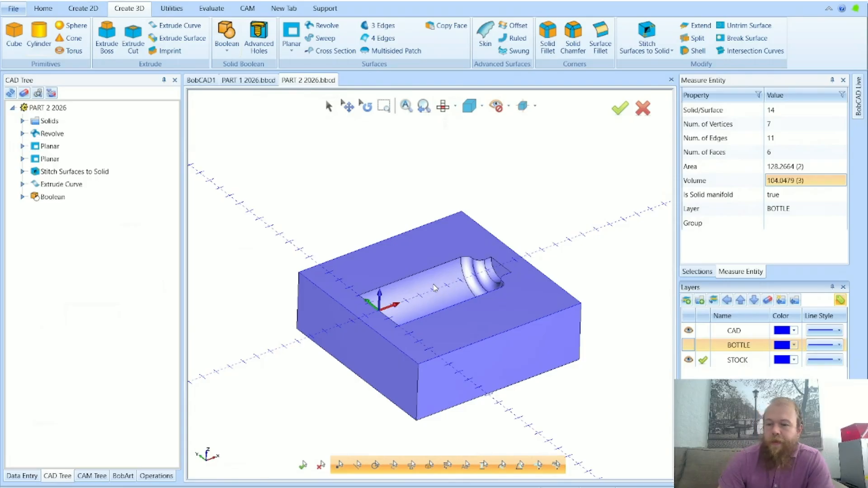
scroll(457, 291, "up", 5)
middle_click_drag(457, 291, 564, 358)
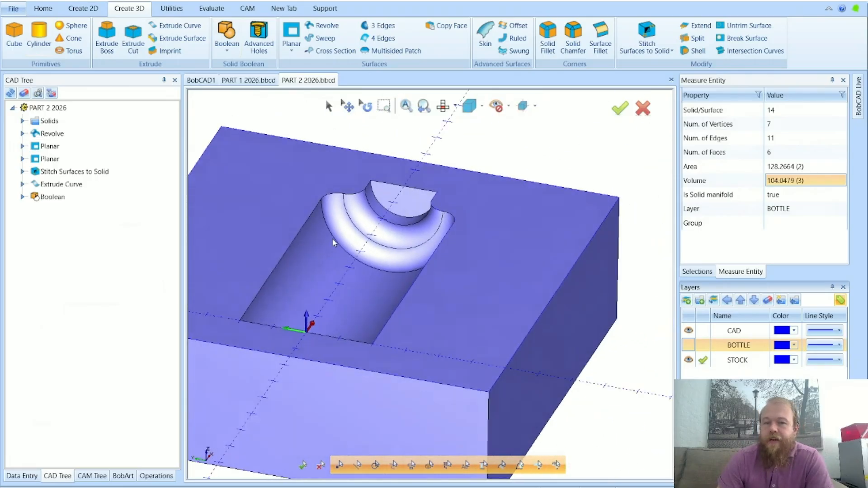
scroll(319, 173, "up", 4)
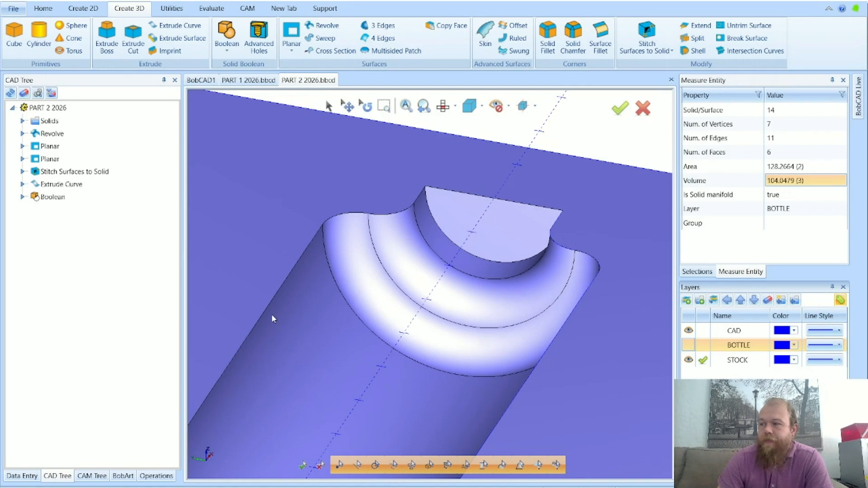
scroll(421, 423, "down", 5)
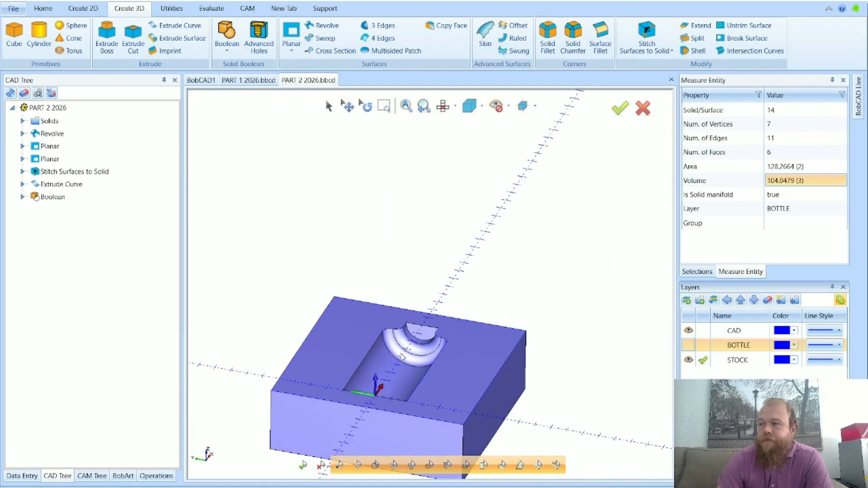
scroll(335, 268, "down", 3)
scroll(320, 328, "up", 5)
scroll(334, 322, "down", 4)
mouse_move(336, 327)
middle_mouse_down()
mouse_move(344, 331)
mouse_move(321, 327)
middle_mouse_up()
mouse_move(433, 291)
middle_mouse_down()
mouse_move(443, 299)
mouse_move(438, 290)
middle_mouse_up()
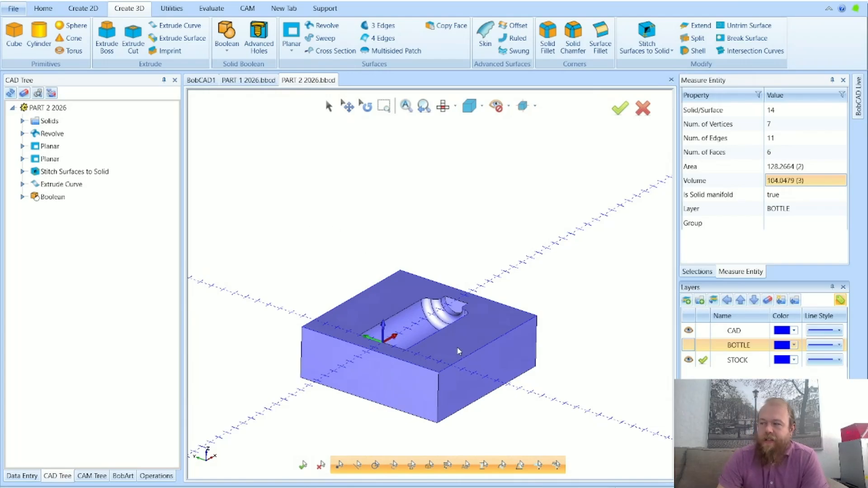
scroll(473, 343, "down", 2)
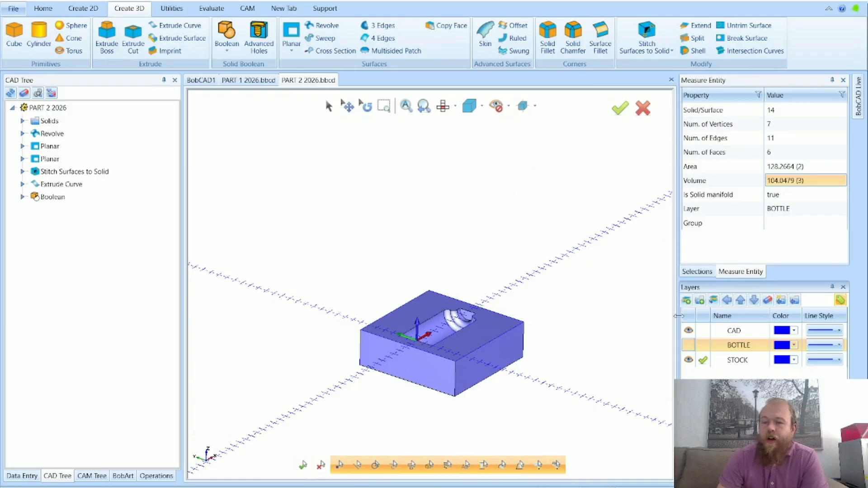
left_click(690, 346)
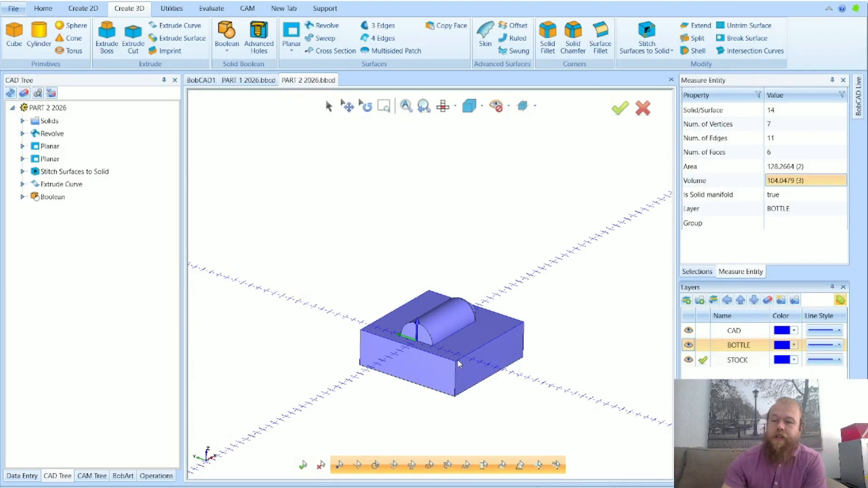
Switch to the top view and translate all the geometry 12 in X and 12 in Y
scroll(522, 340, "down", 2)
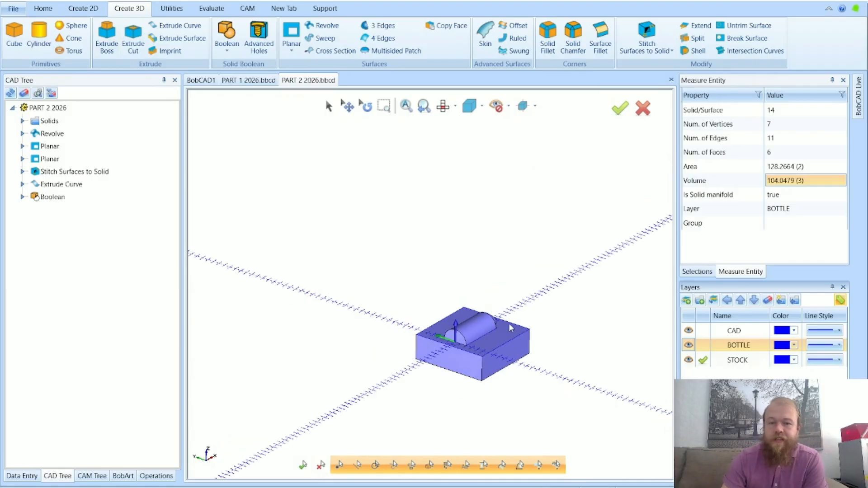
left_click(451, 111)
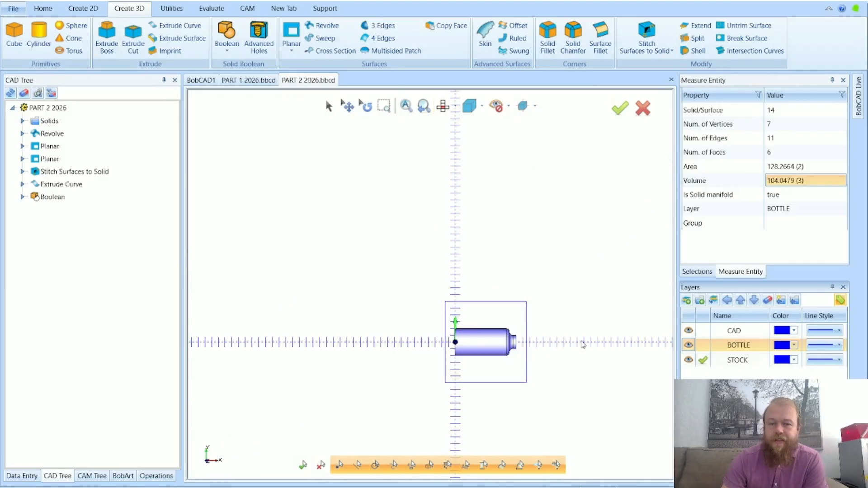
scroll(566, 347, "up", 2)
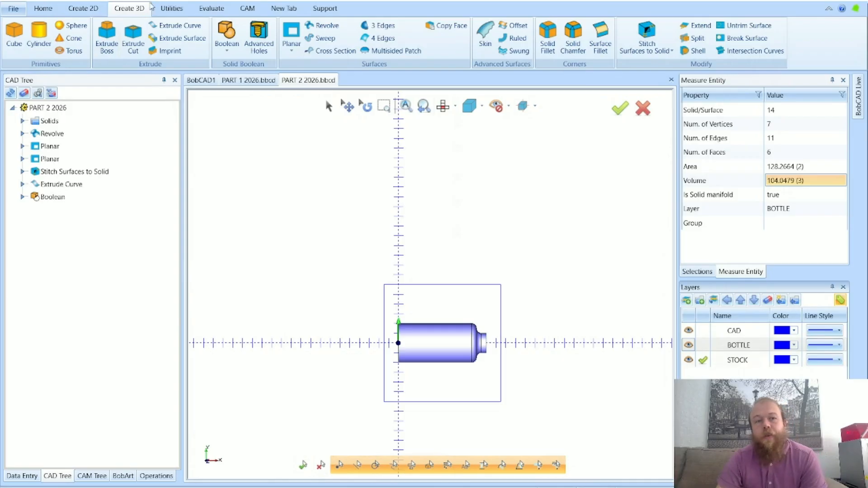
left_click(171, 11)
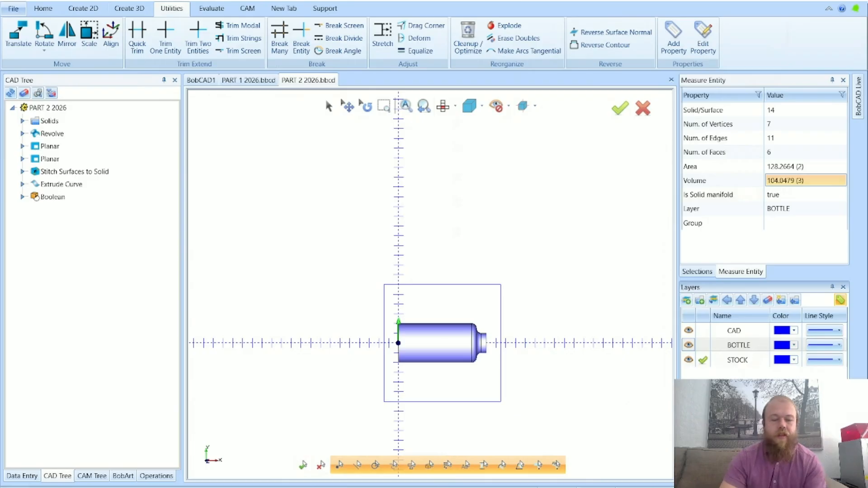
key("Caps_Lock")
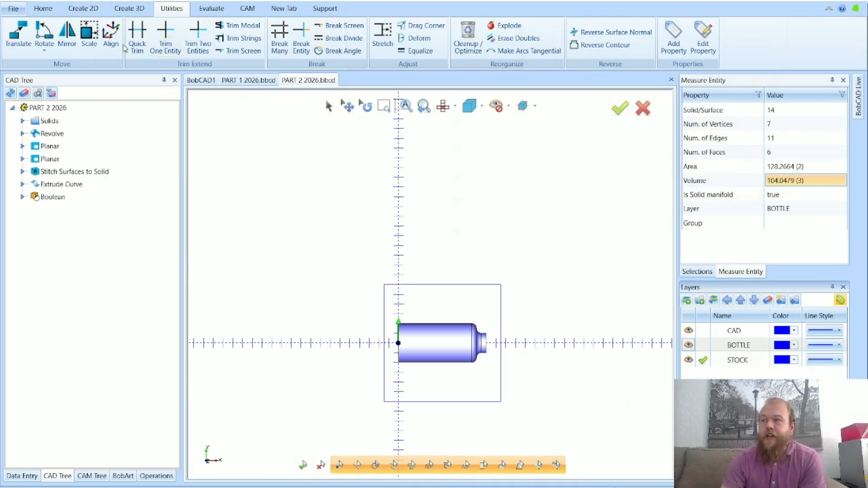
left_click(15, 34)
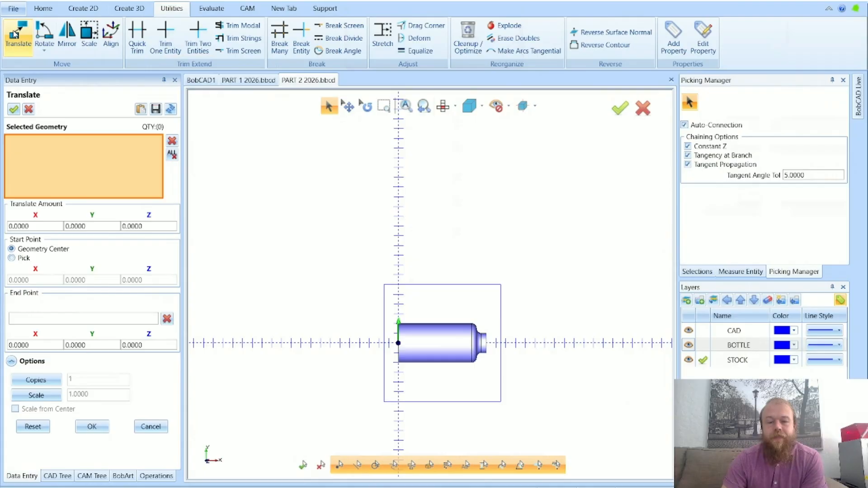
scroll(475, 228, "down", 3)
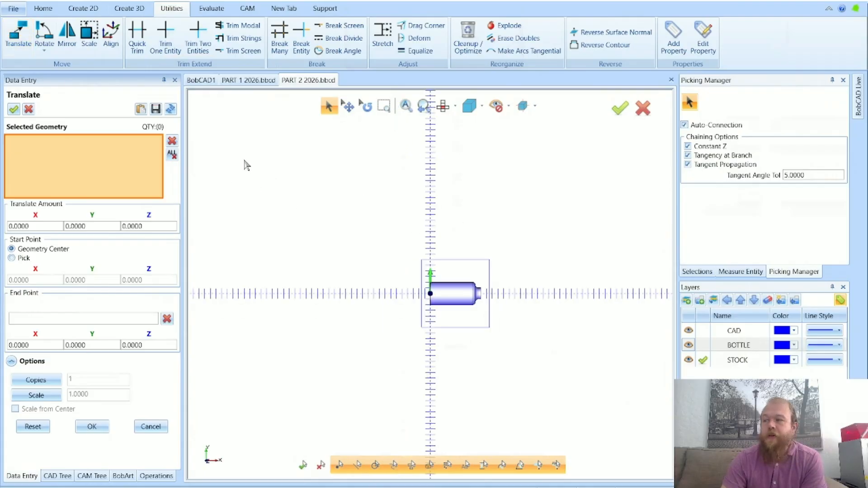
left_click_drag(245, 165, 571, 395)
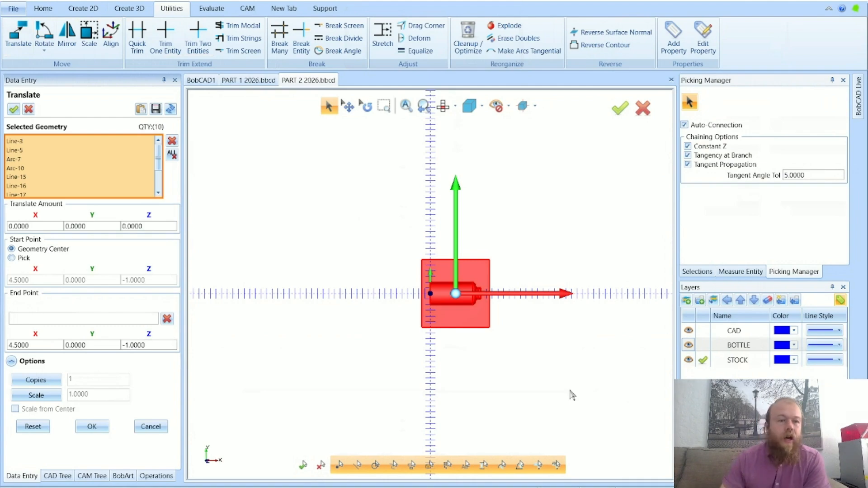
scroll(382, 353, "down", 2)
scroll(482, 273, "up", 2)
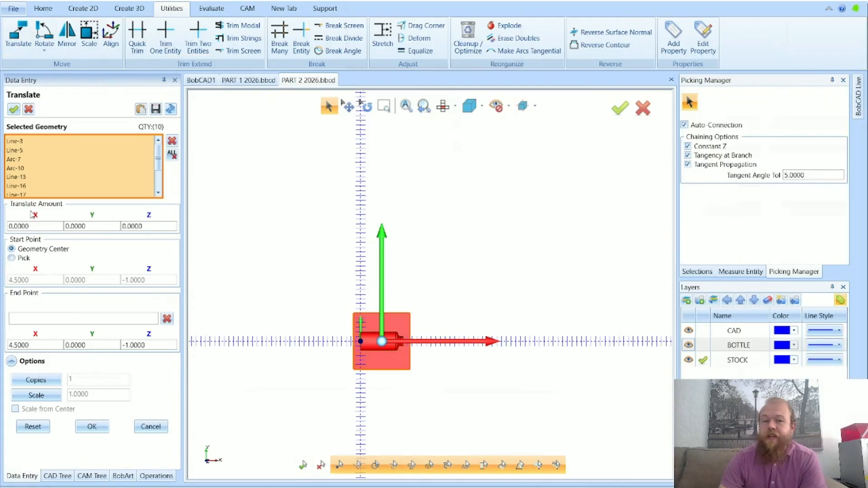
left_click(32, 227)
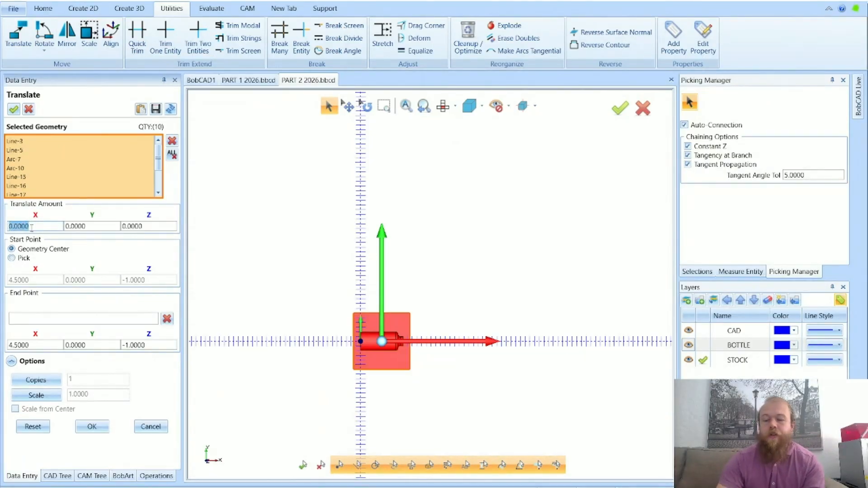
type("12")
key("Tab")
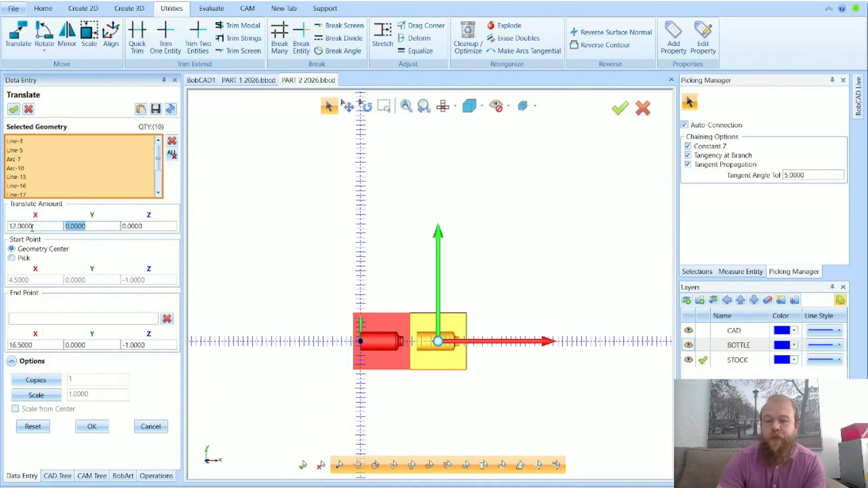
type("12")
key("Tab")
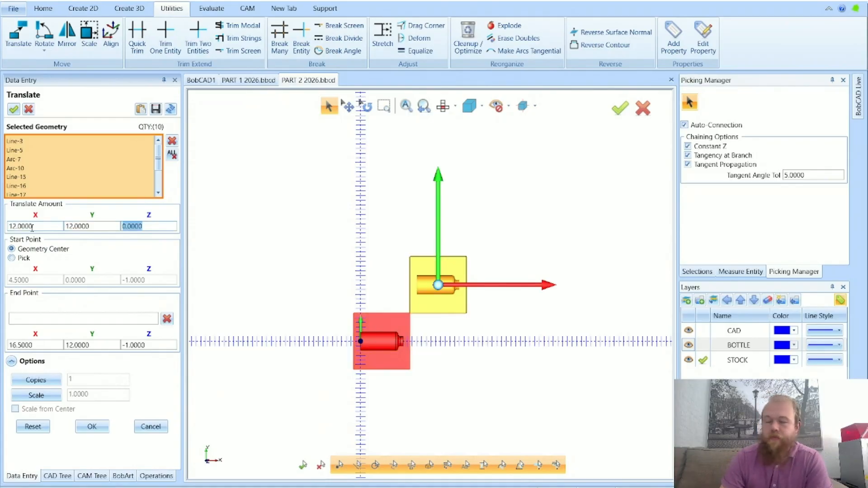
left_click(91, 426)
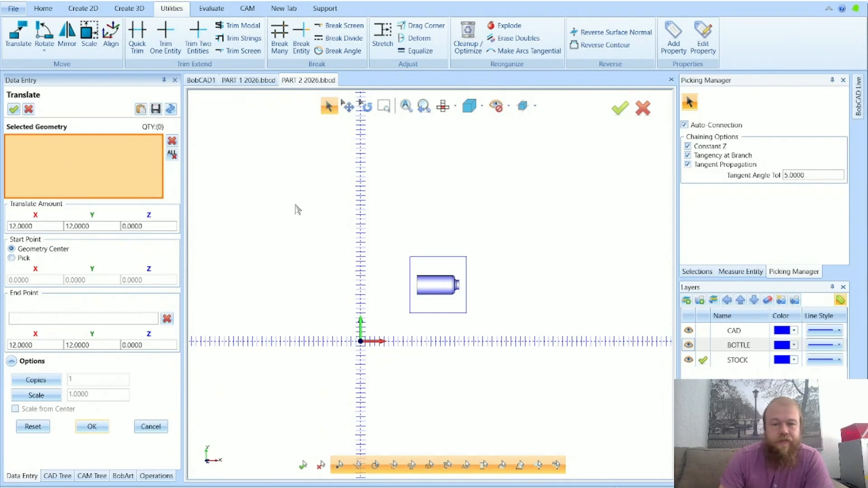
Select all the moved geometry for another translation and inspect its preview and translate amounts from an angled view
left_click_drag(251, 165, 539, 384)
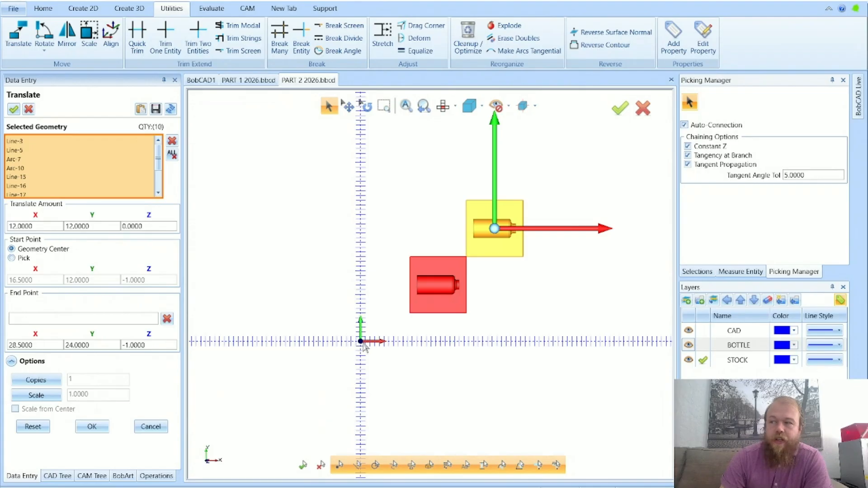
middle_click_drag(474, 367, 492, 334)
scroll(413, 241, "up", 3)
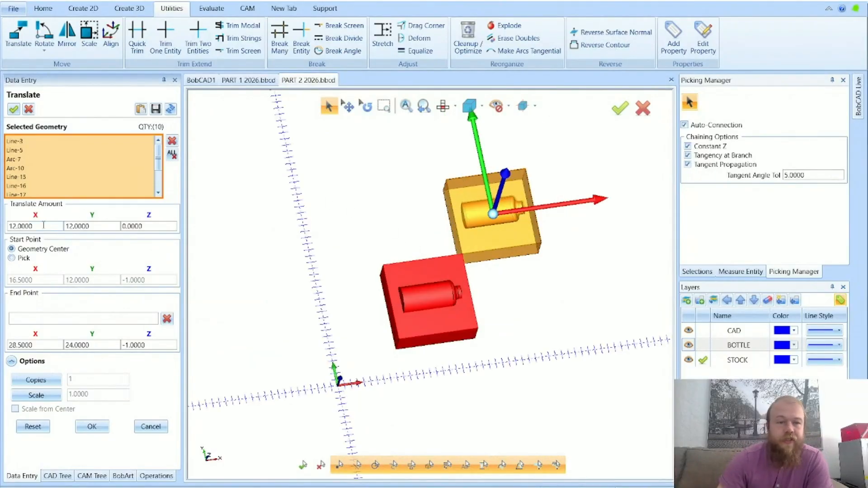
left_click_drag(40, 226, 12, 229)
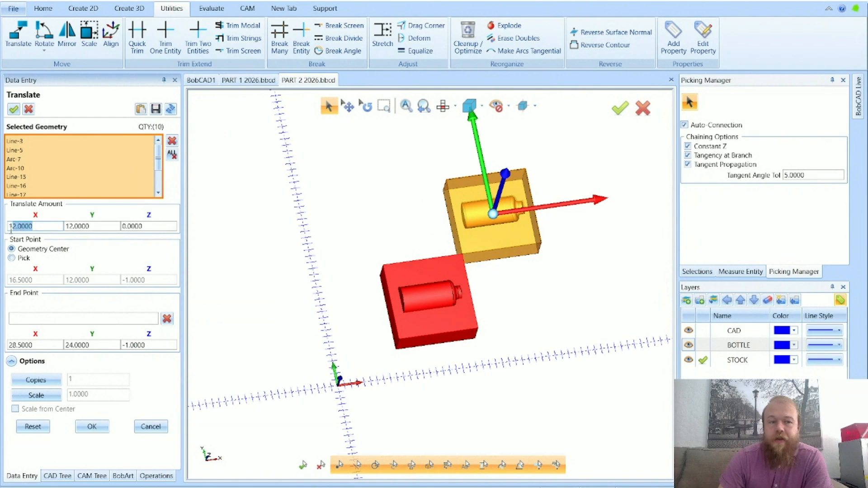
key("Tab")
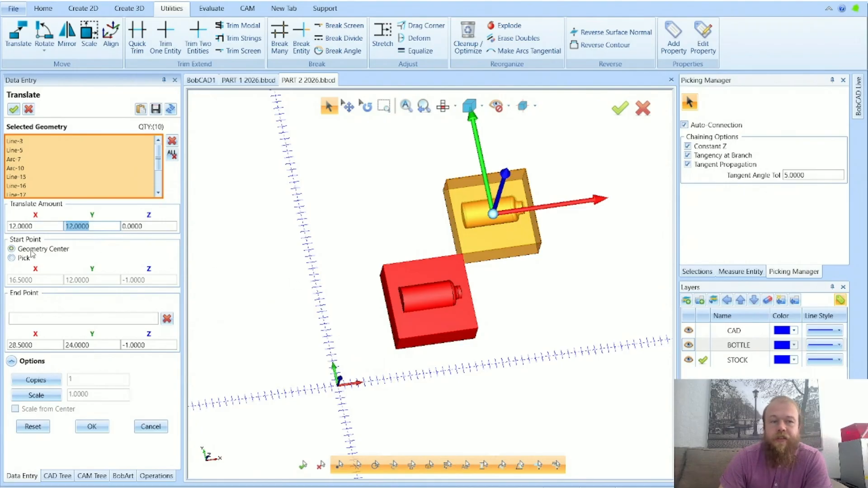
mouse_move(33, 254)
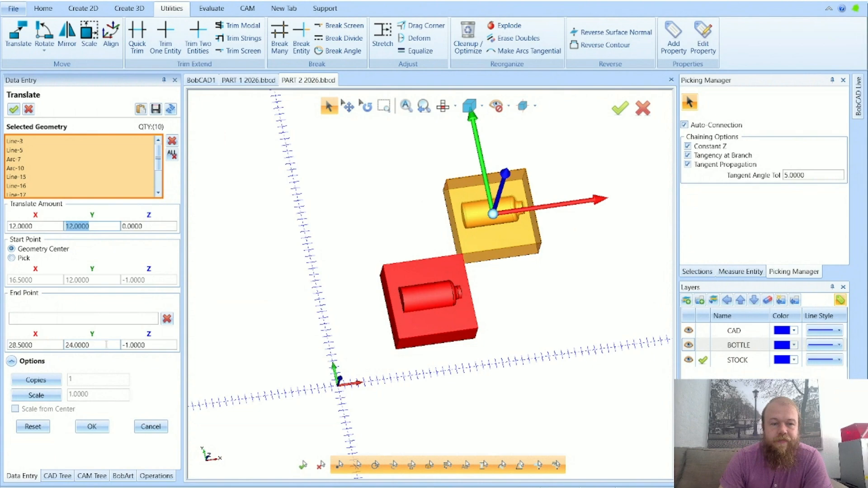
middle_click_drag(519, 319, 509, 290)
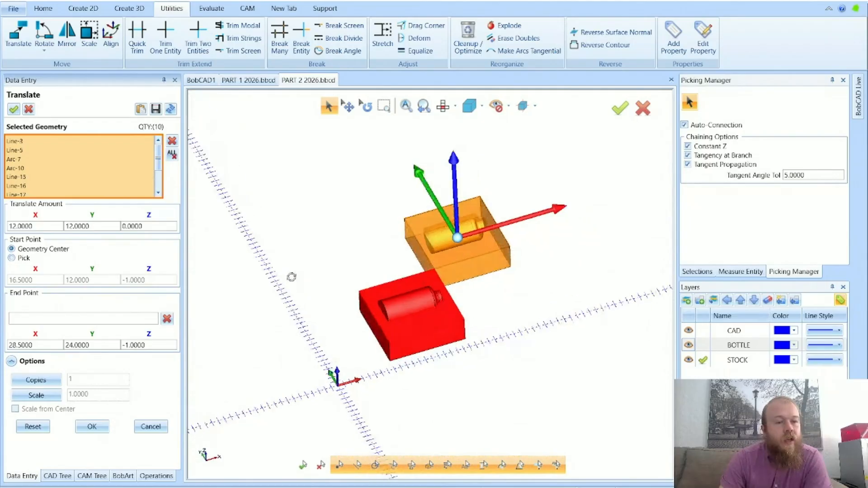
middle_click_drag(291, 277, 295, 278)
middle_click_drag(345, 225, 339, 219)
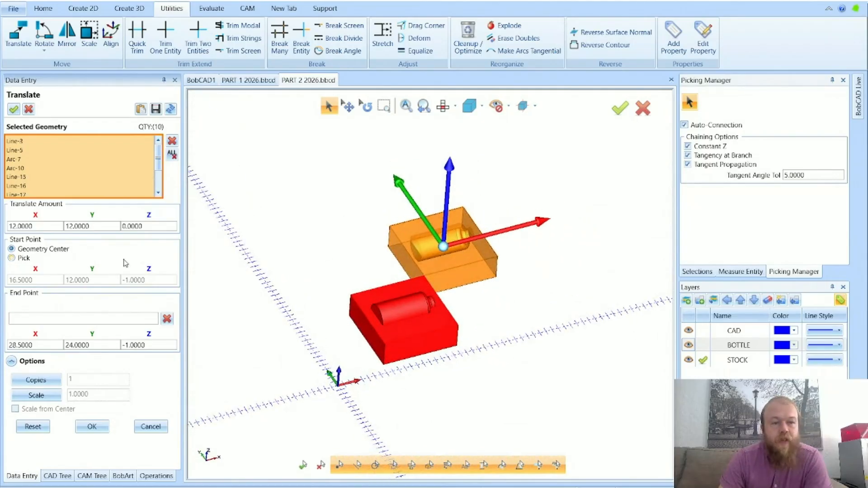
Change the translation's start point from the geometry center to the stock block's top corner nearest the origin
left_click(18, 260)
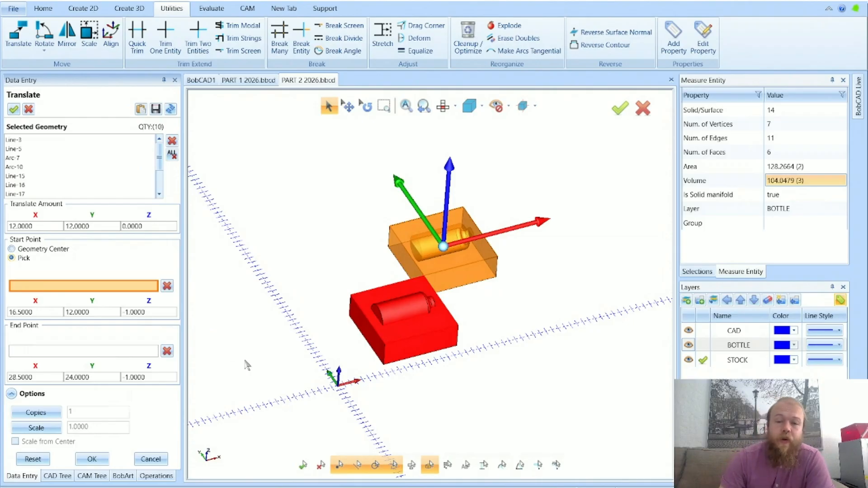
scroll(385, 357, "up", 5)
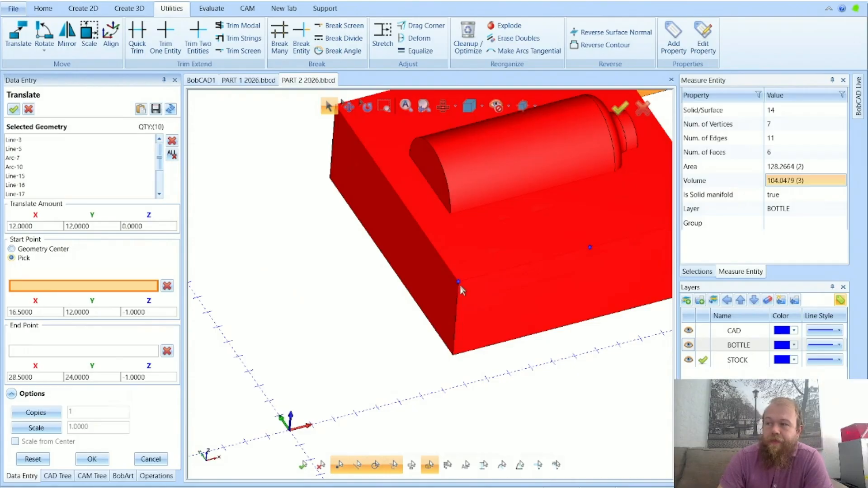
left_click(459, 282)
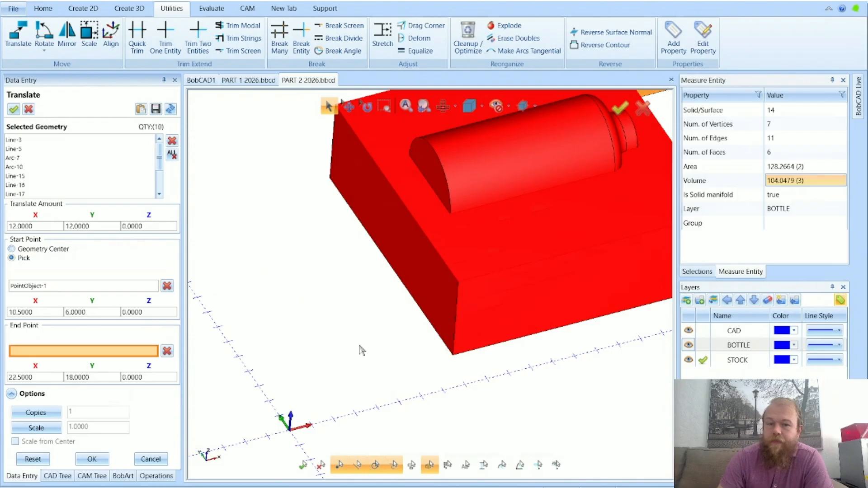
scroll(520, 348, "down", 5)
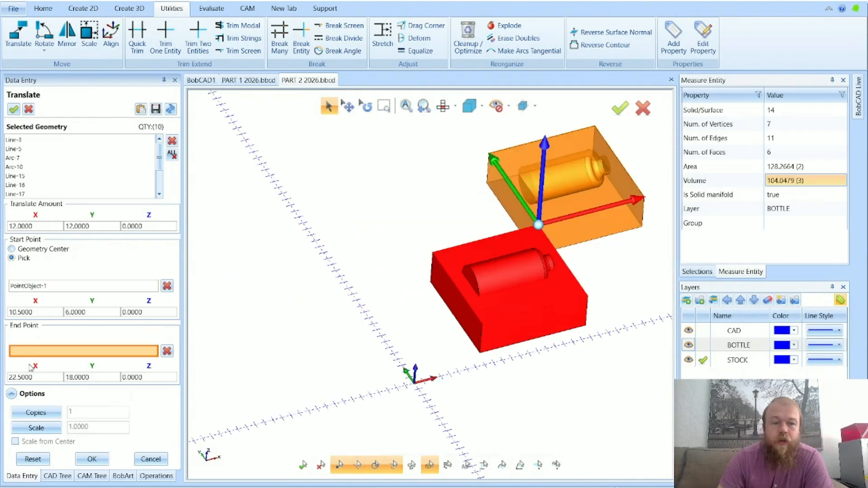
double_click(37, 378)
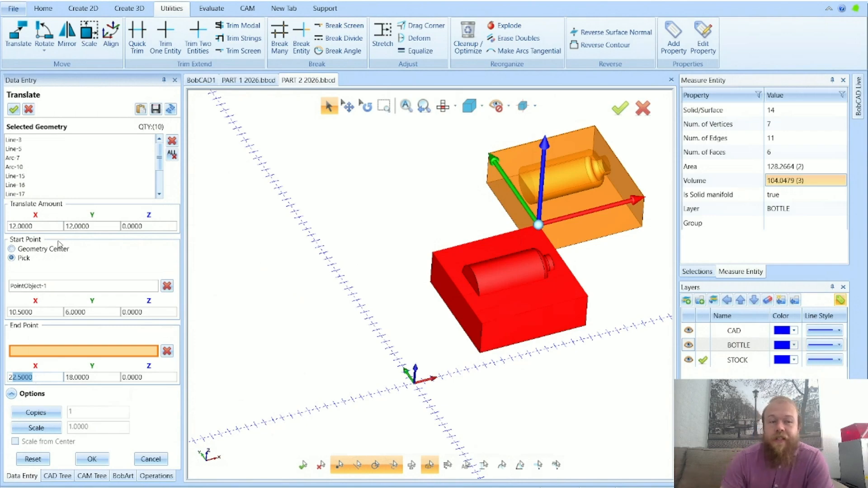
left_click_drag(45, 225, 10, 227)
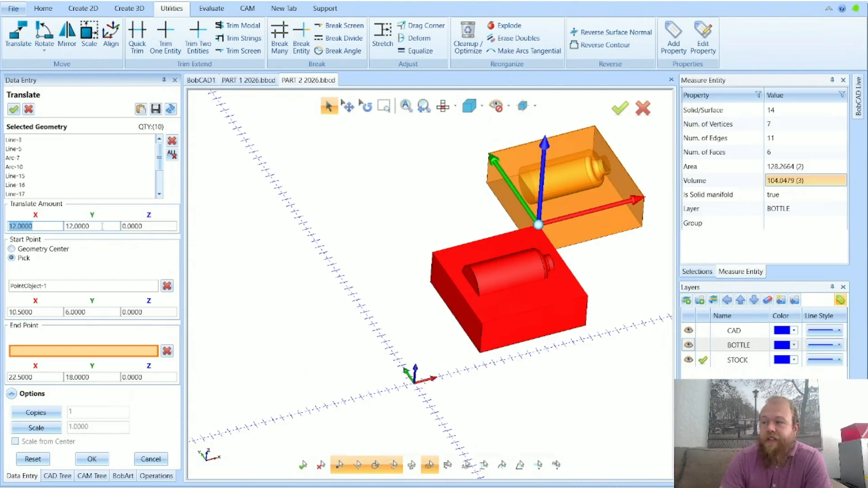
left_click_drag(103, 226, 63, 228)
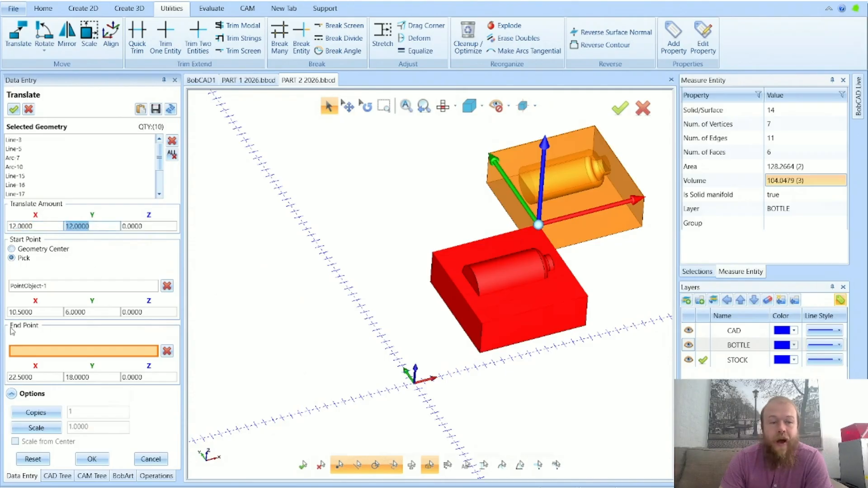
Set the translation's end point to X 0, Y 0 and apply it to bring the stock block's corner to the origin
left_click_drag(45, 377, 8, 379)
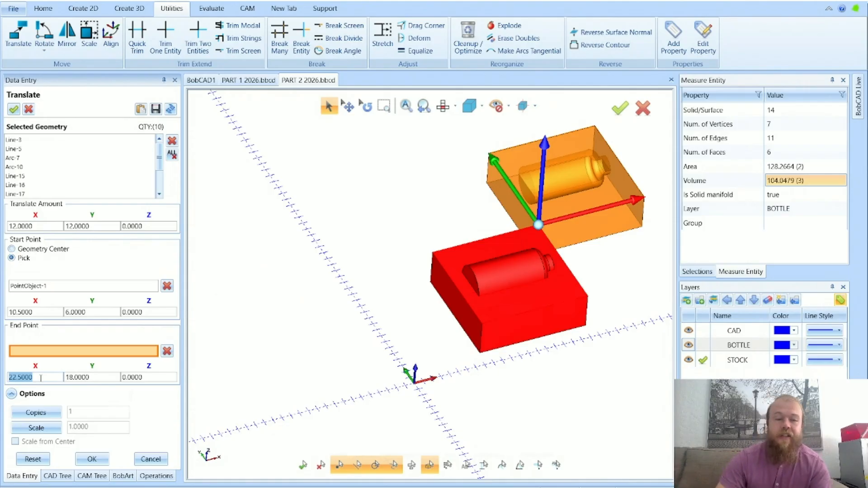
type("0")
key("Tab")
type("0")
key("Tab")
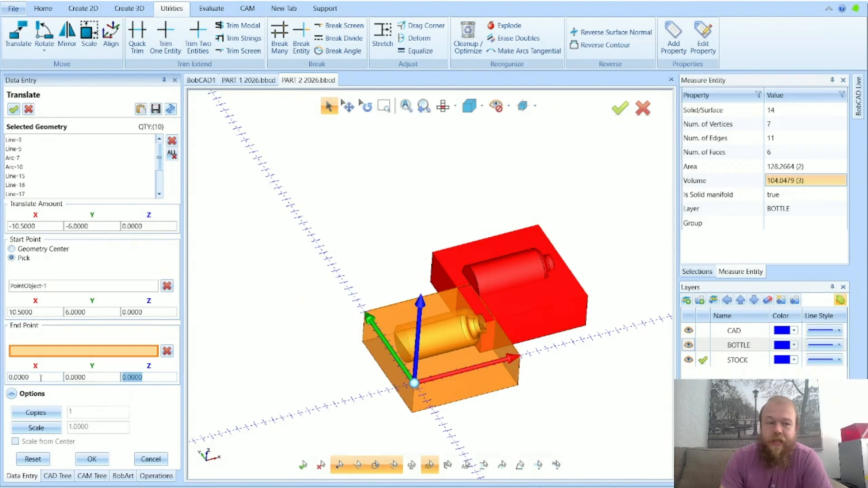
left_click(93, 459)
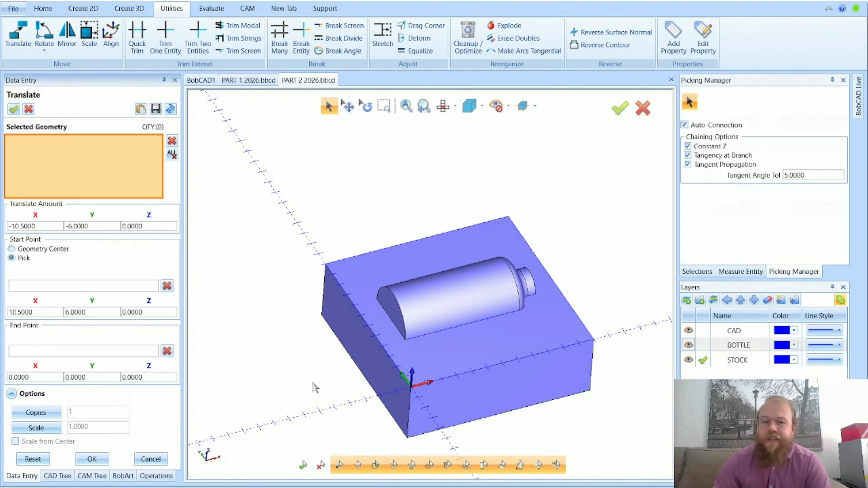
left_click(156, 460)
In the top view, place a point away from the block at about X 35.81, Y 28.94
scroll(404, 383, "down", 6)
left_click(443, 106)
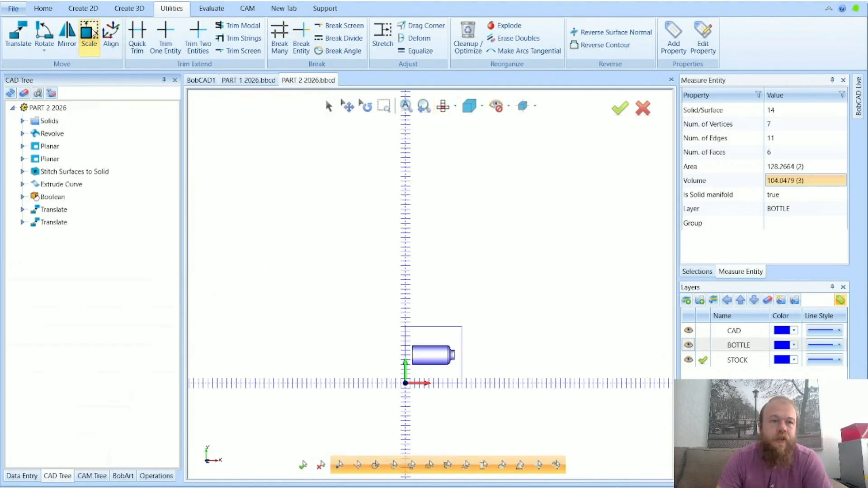
left_click(83, 9)
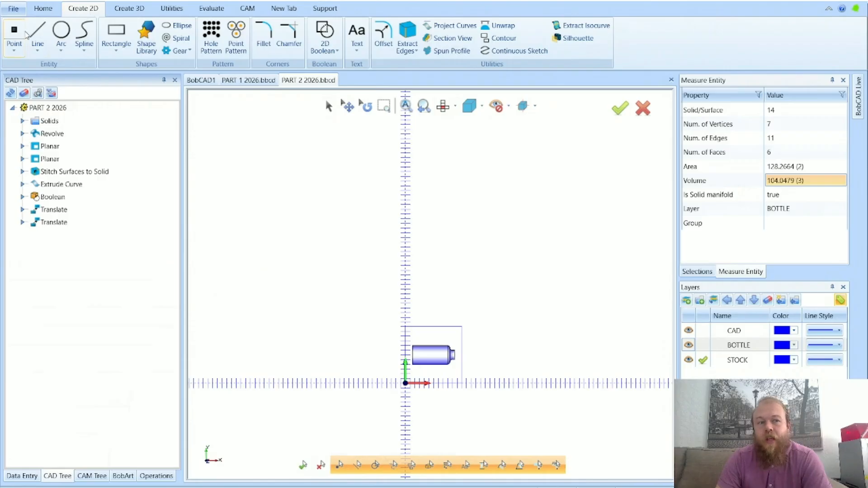
left_click(14, 36)
left_click(573, 247)
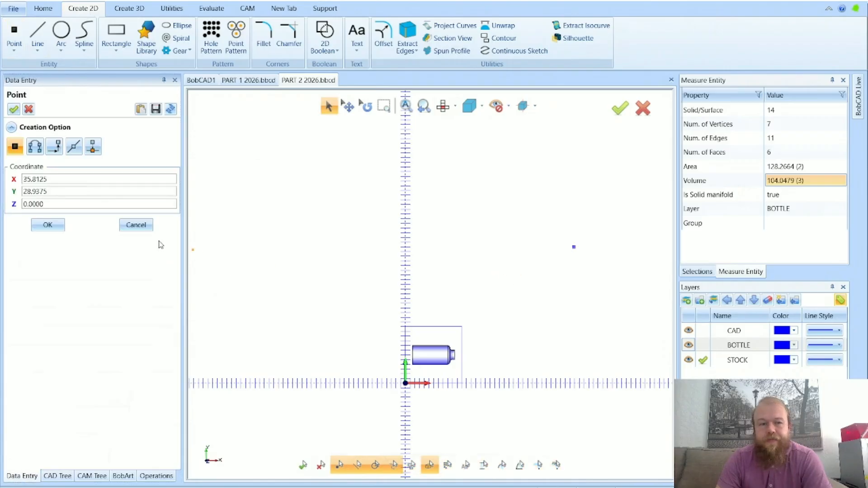
left_click(136, 225)
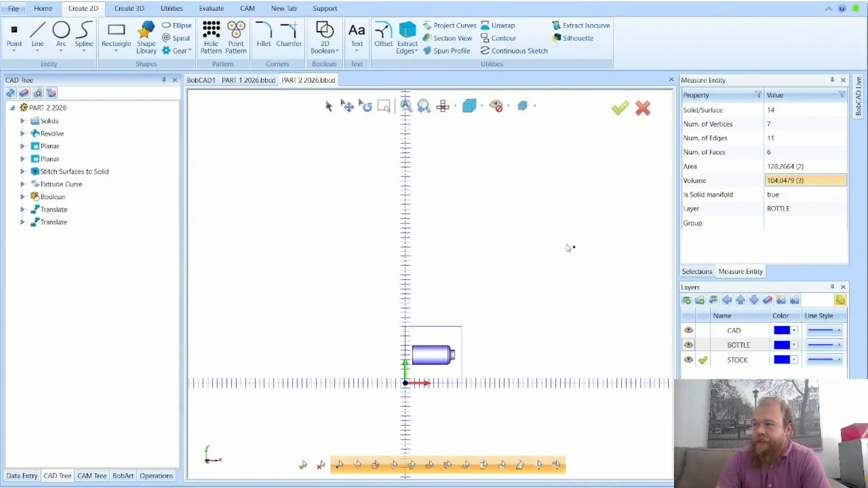
scroll(574, 249, "up", 6)
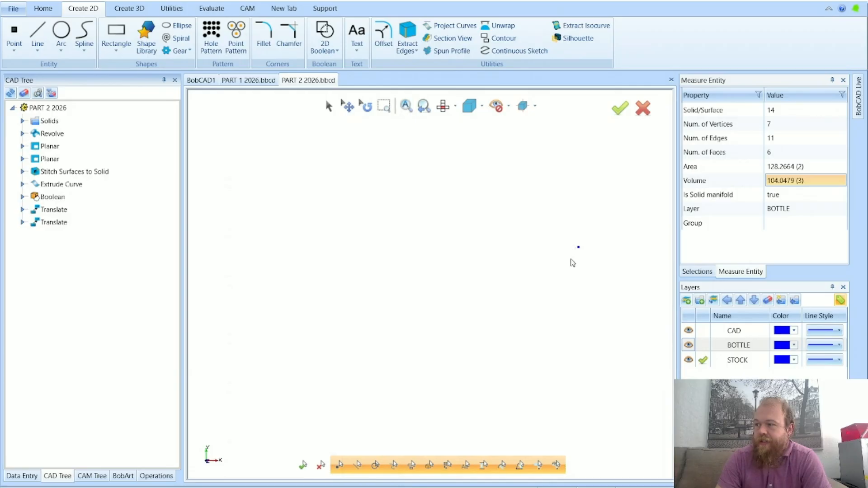
scroll(585, 256, "down", 6)
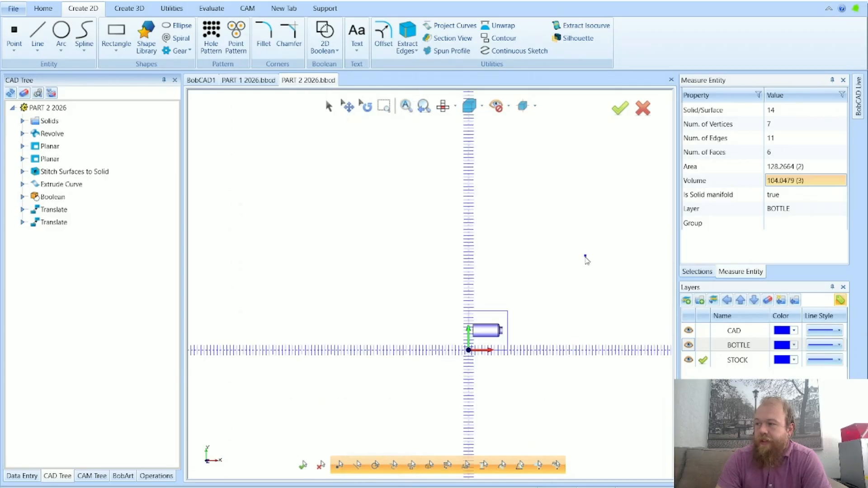
Select all the block and bottle geometry for translation and pick the block's top corner at X 12, Y 12 as start point
left_click(178, 11)
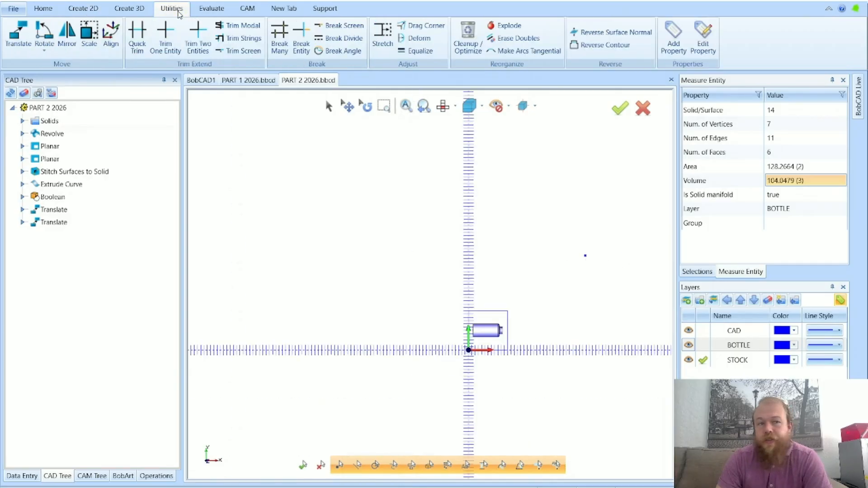
left_click(31, 54)
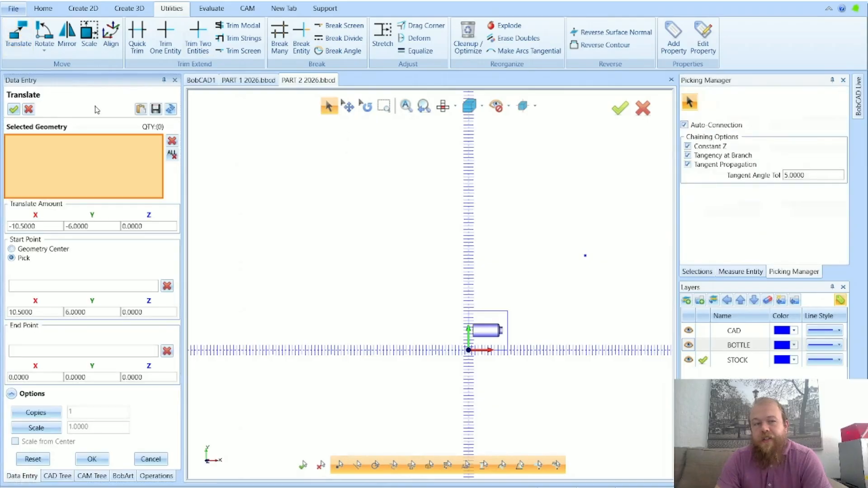
left_click_drag(507, 353, 545, 385)
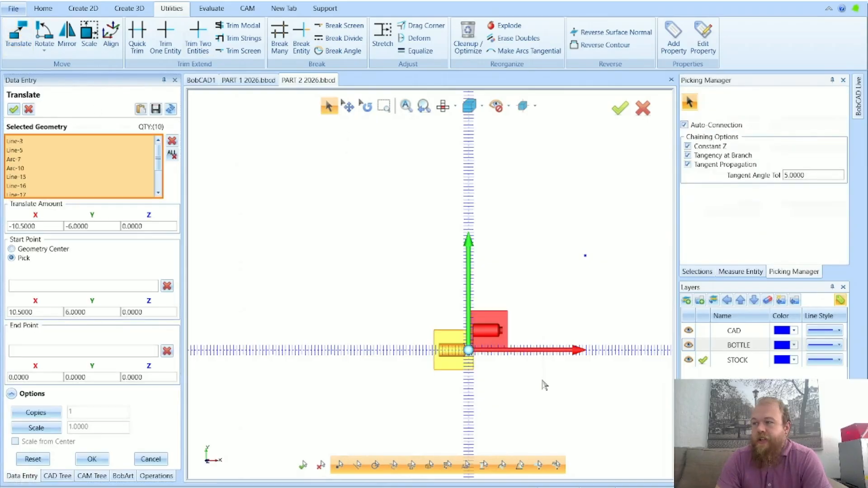
middle_click_drag(488, 386, 451, 379)
middle_click_drag(371, 393, 359, 382)
middle_click_drag(552, 320, 561, 347)
scroll(563, 350, "up", 5)
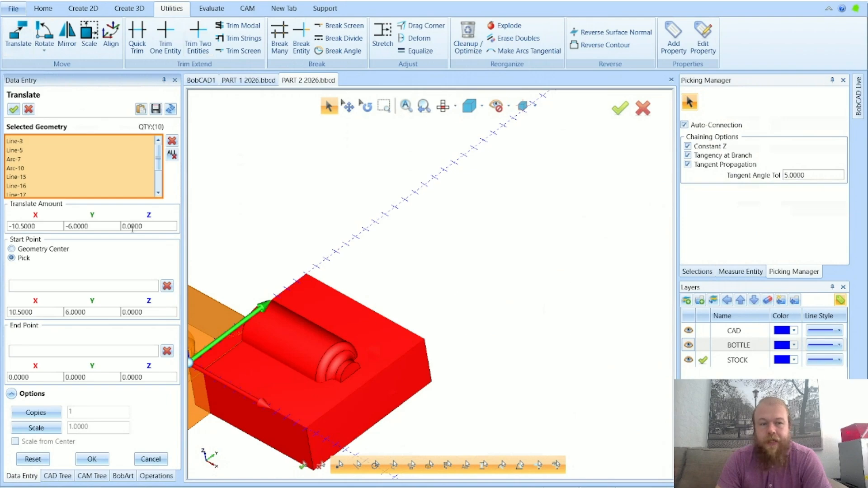
left_click(26, 259)
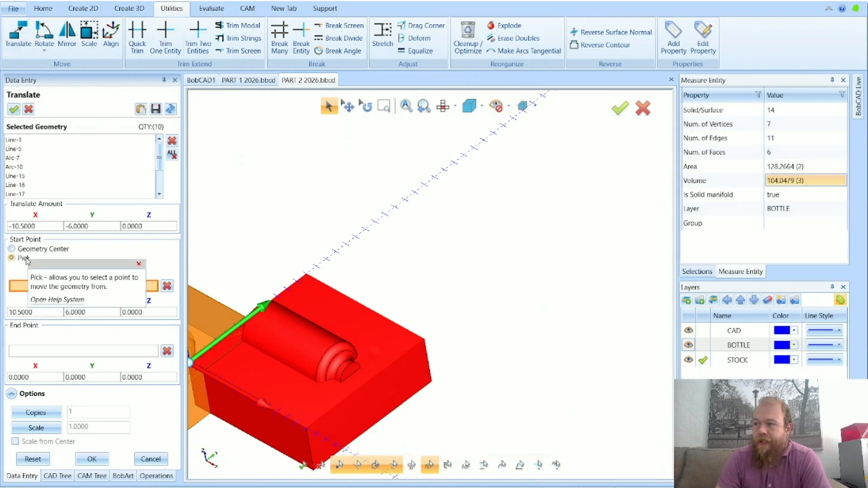
left_click(426, 343)
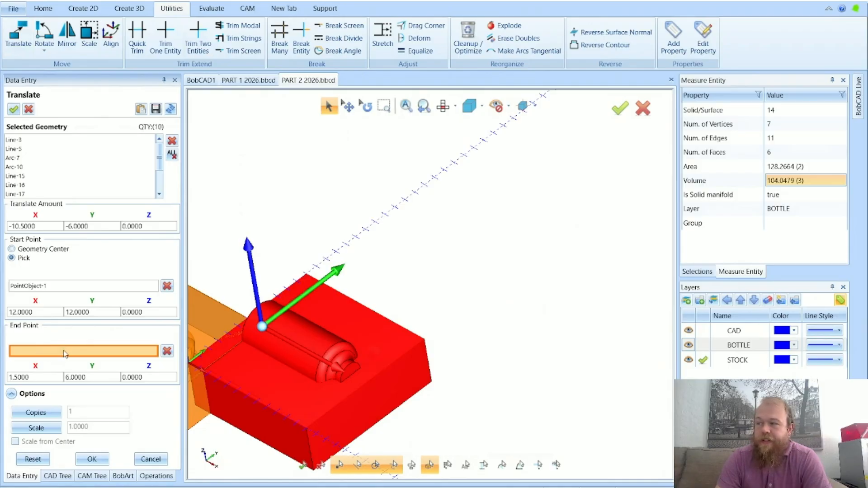
Pick the freestanding point as the translation's end point and apply the move
scroll(348, 318, "down", 5)
scroll(471, 327, "up", 3)
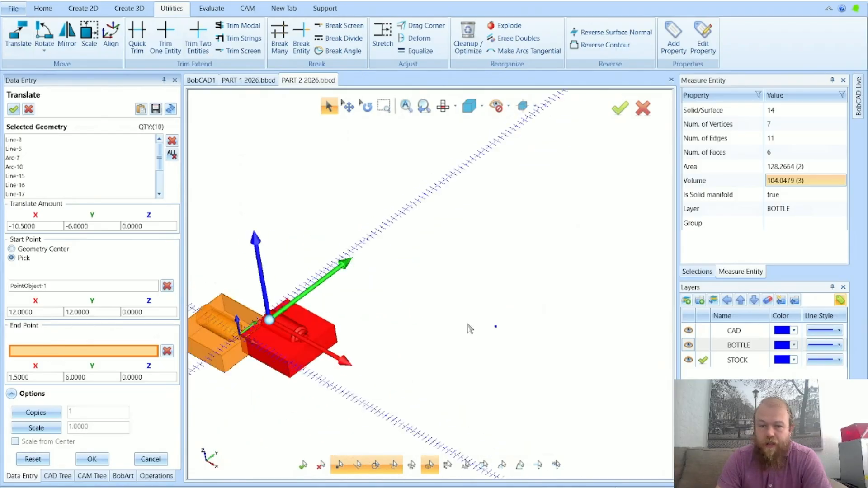
left_click(499, 327)
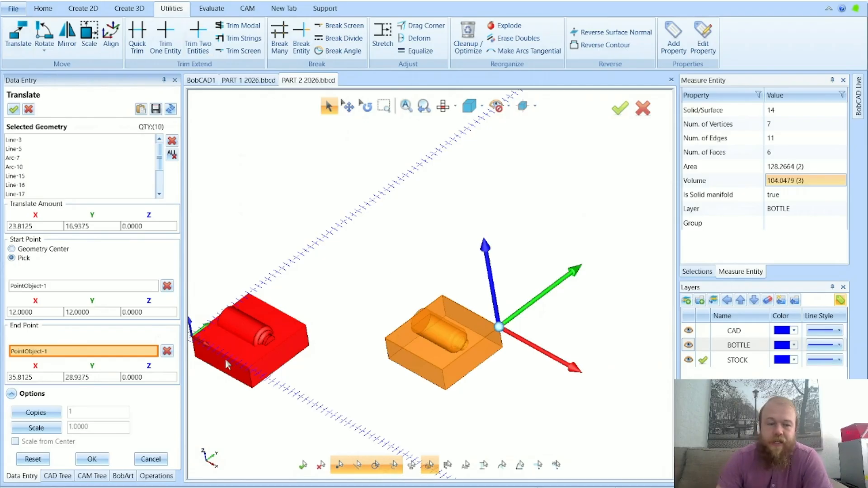
left_click(92, 459)
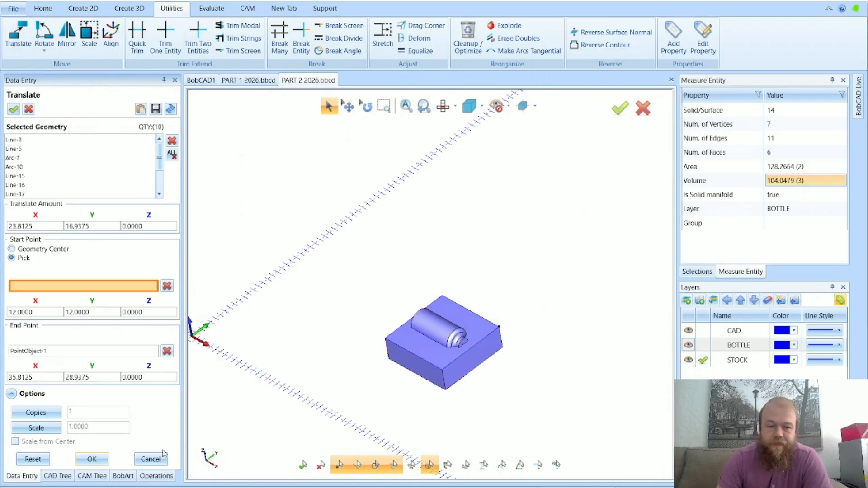
Undo the last translation and the point placement, close Translate, and inspect the block at the origin
left_click(113, 2)
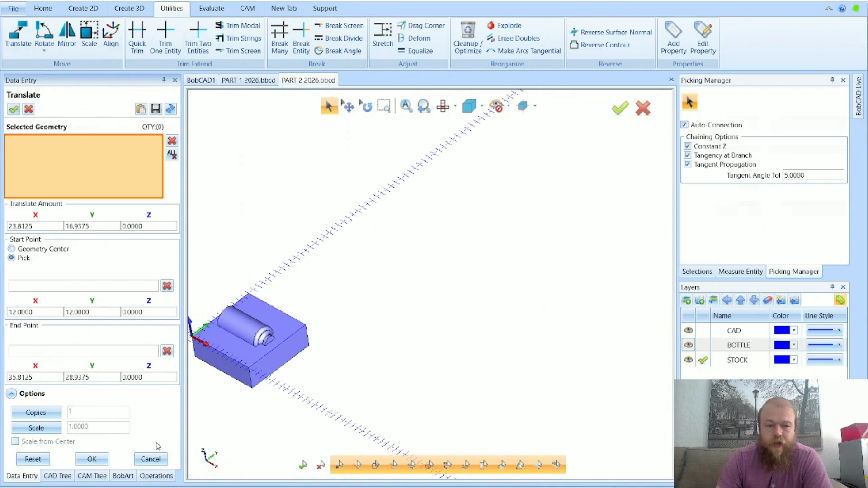
left_click(150, 459)
middle_click_drag(333, 395, 434, 284)
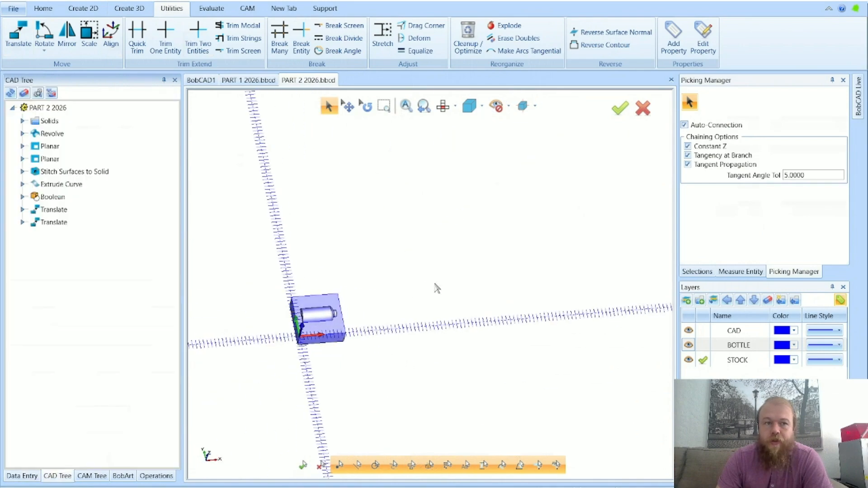
key("Escape")
scroll(277, 300, "up", 4)
middle_click_drag(263, 385, 263, 392)
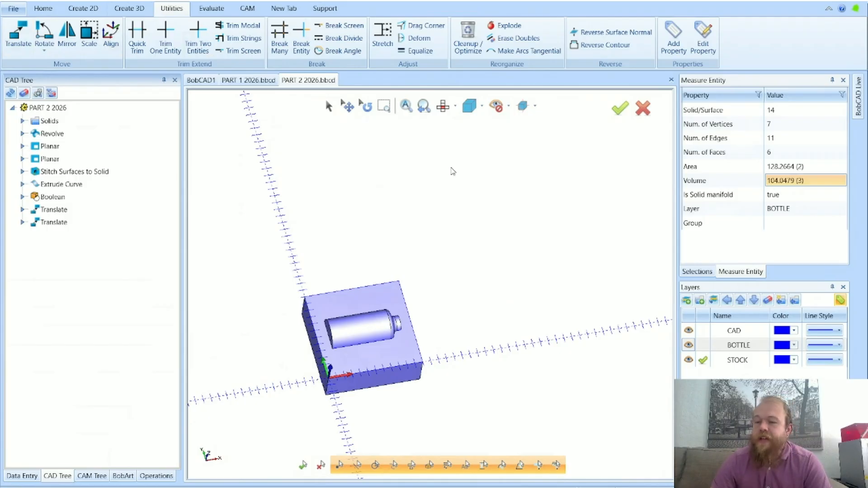
left_click(13, 46)
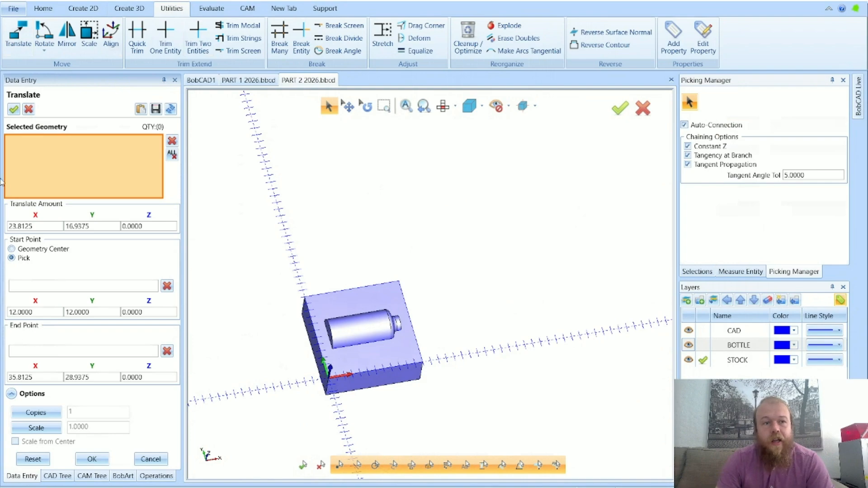
left_click(45, 45)
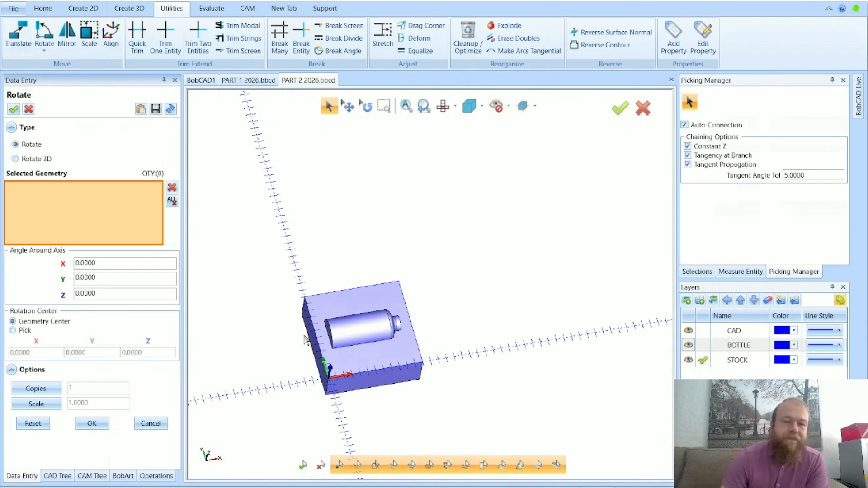
left_click(160, 427)
middle_click_drag(479, 393, 485, 322)
scroll(463, 293, "down", 3)
scroll(332, 321, "up", 3)
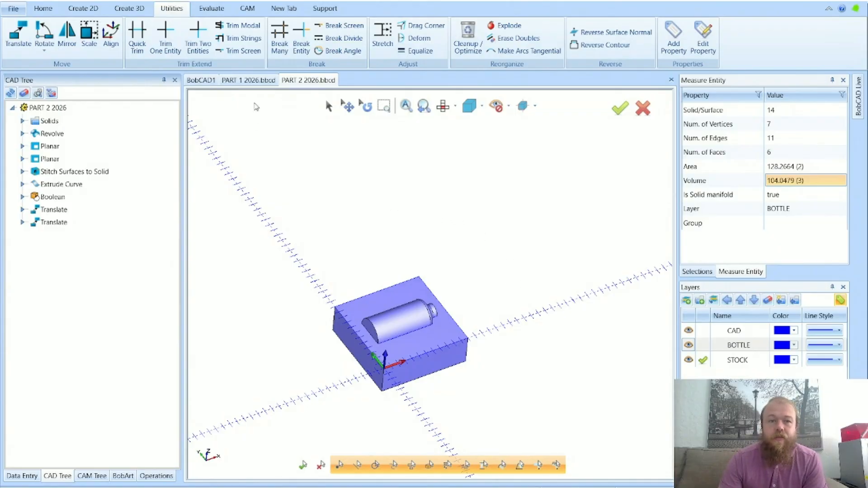
Review the notched disc in PART 1 2026 from an angled view and return to PART 2 2026
left_click(247, 84)
scroll(563, 368, "down", 2)
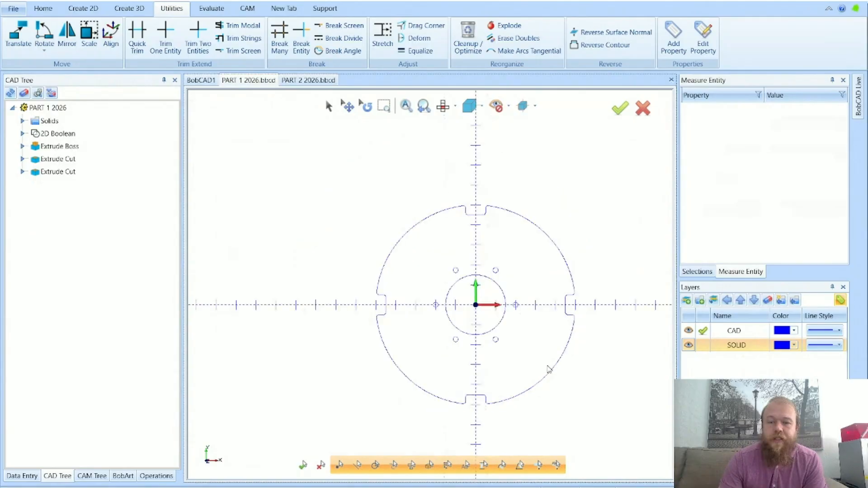
scroll(581, 345, "up", 2)
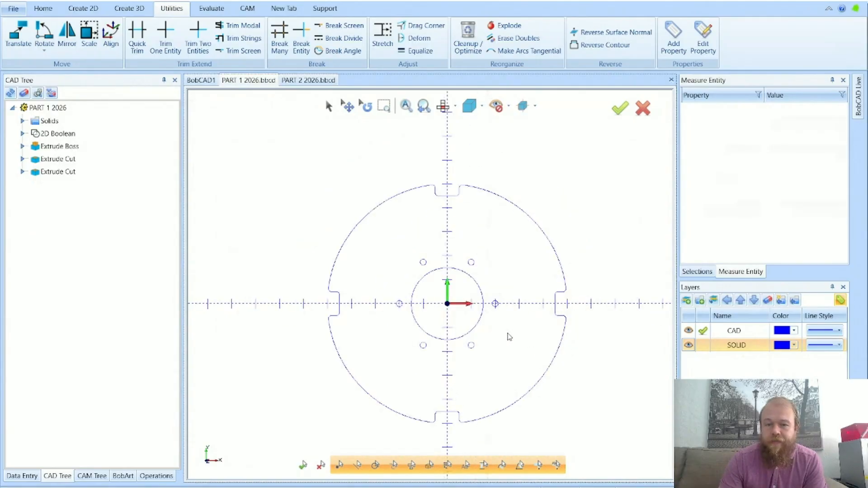
middle_click_drag(536, 384, 453, 304)
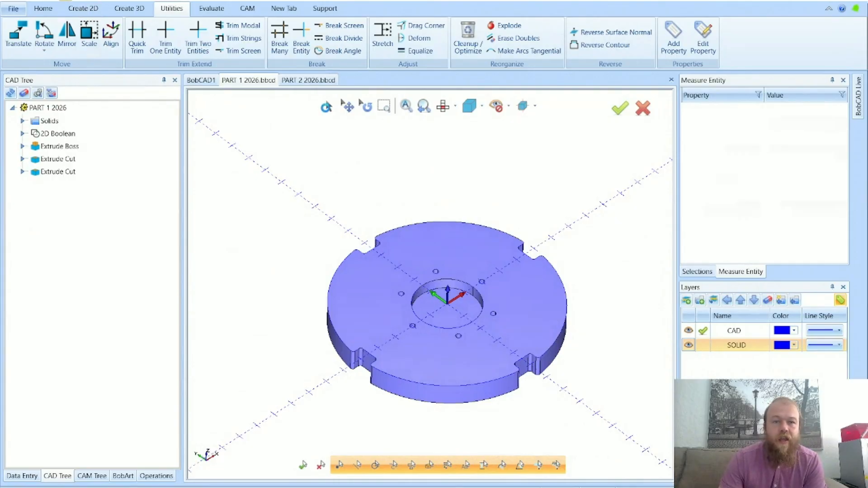
left_click(312, 81)
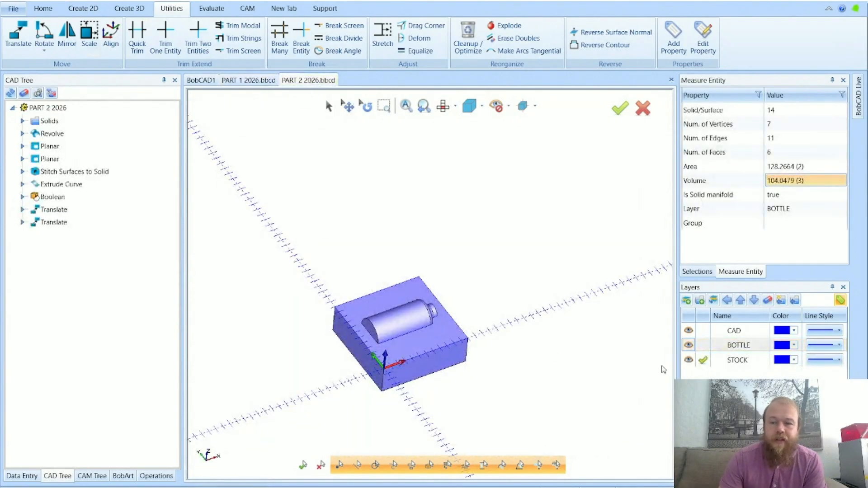
Make CAD the active layer, hide the STOCK and BOTTLE layers to examine the bottle's profile lines, and show both layers again
left_click(703, 330)
left_click(694, 350)
left_click(688, 359)
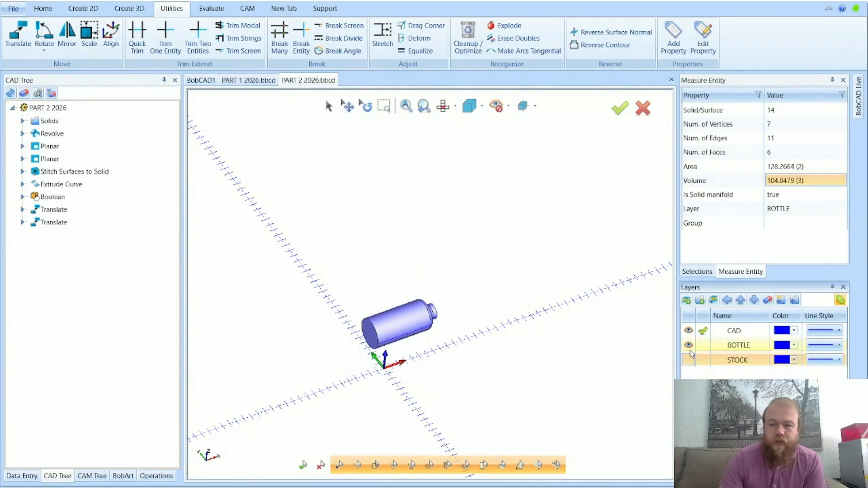
left_click(688, 345)
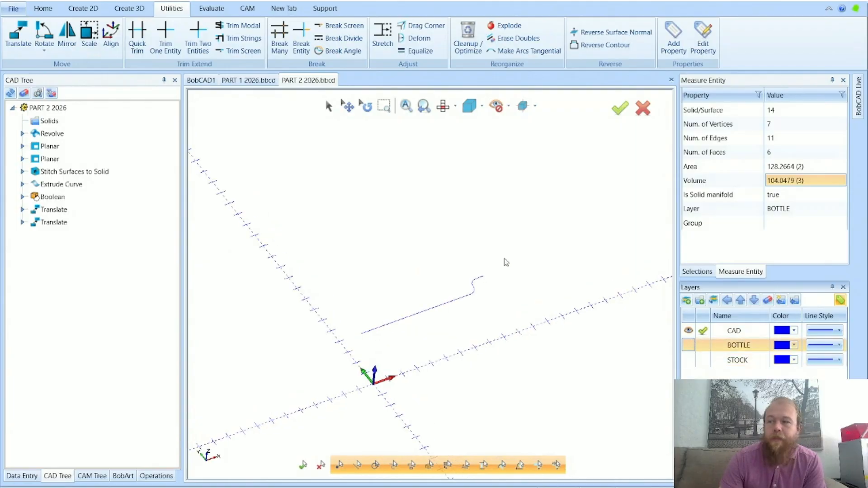
left_click(688, 345)
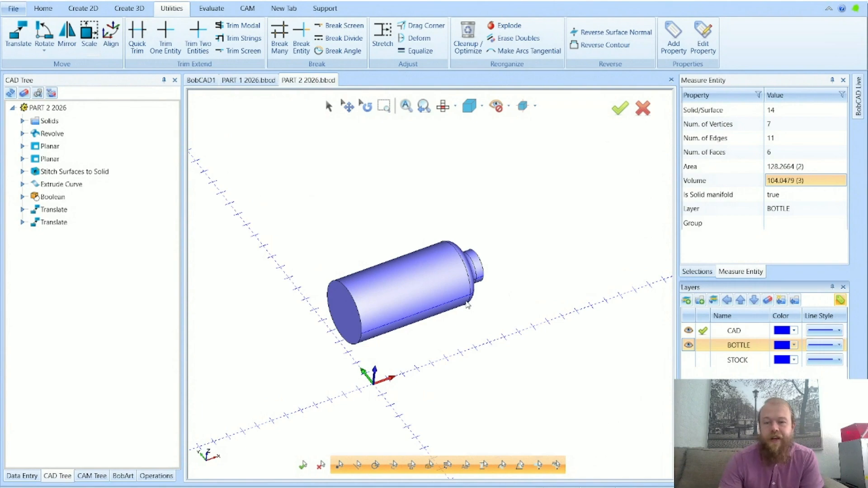
left_click(688, 361)
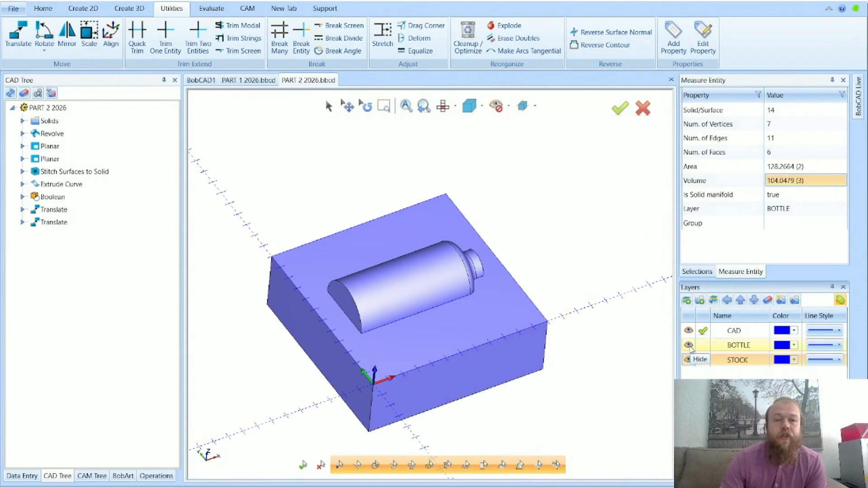
Start a Boolean subtraction to review its options, hide the BOTTLE layer to expose the cavity in the stock, and cancel the Boolean
left_click(129, 9)
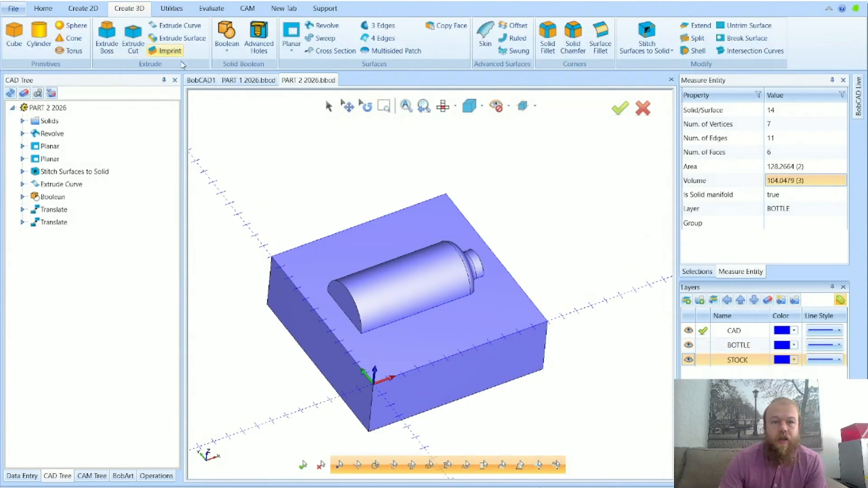
left_click(233, 41)
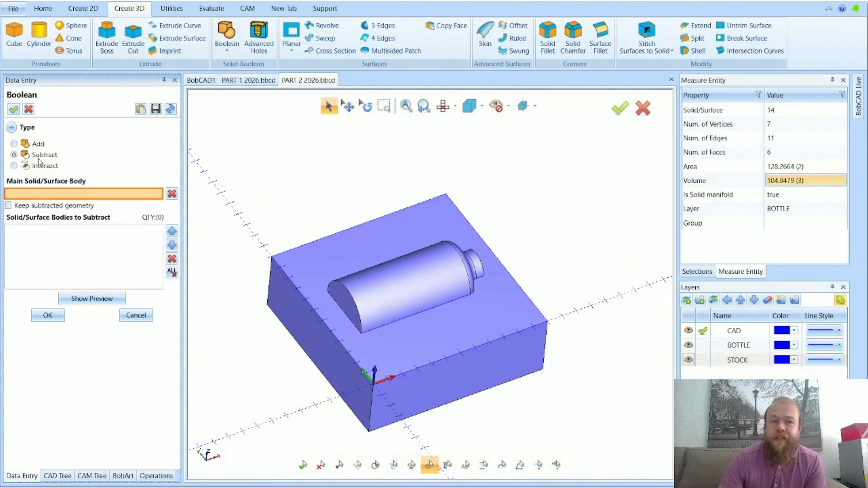
left_click(688, 345)
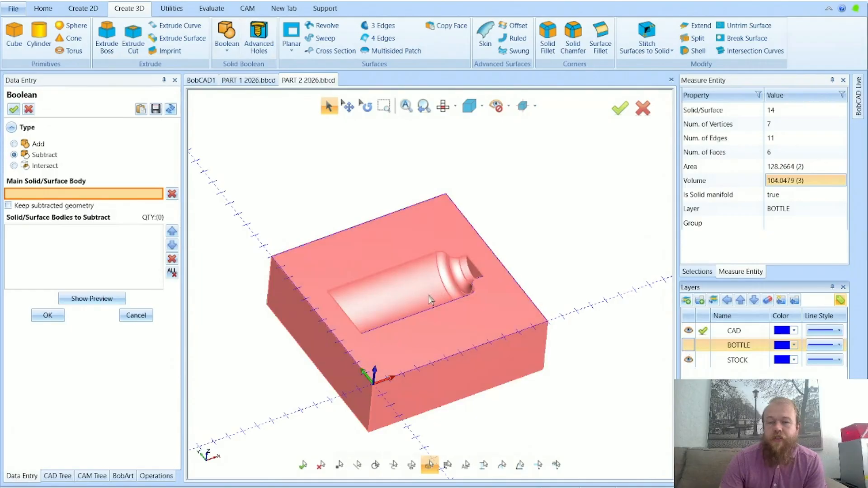
right_click(597, 318)
left_click(588, 310)
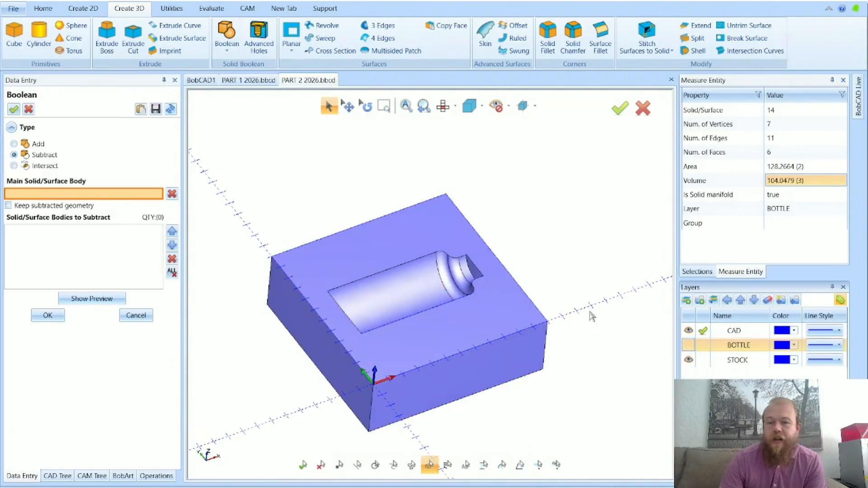
middle_click_drag(589, 312, 595, 310)
left_click(136, 316)
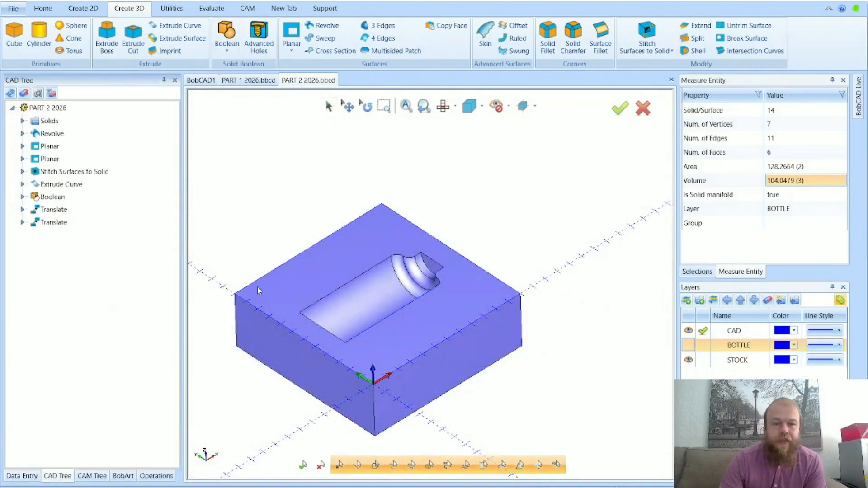
Inspect the bottle-shaped cavity in the stock block from an angled view and bring up the notched disc in PART 1 2026
scroll(362, 288, "up", 2)
middle_click_drag(362, 288, 423, 294)
middle_click_drag(362, 287, 348, 278)
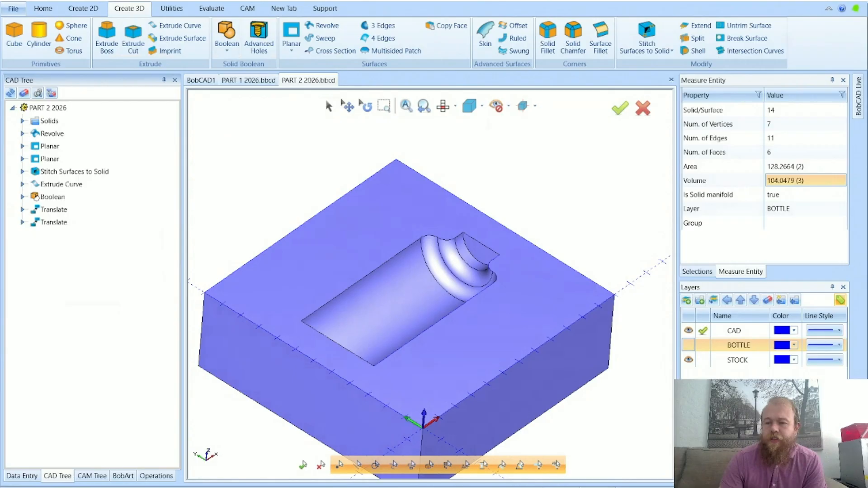
left_click(837, 486)
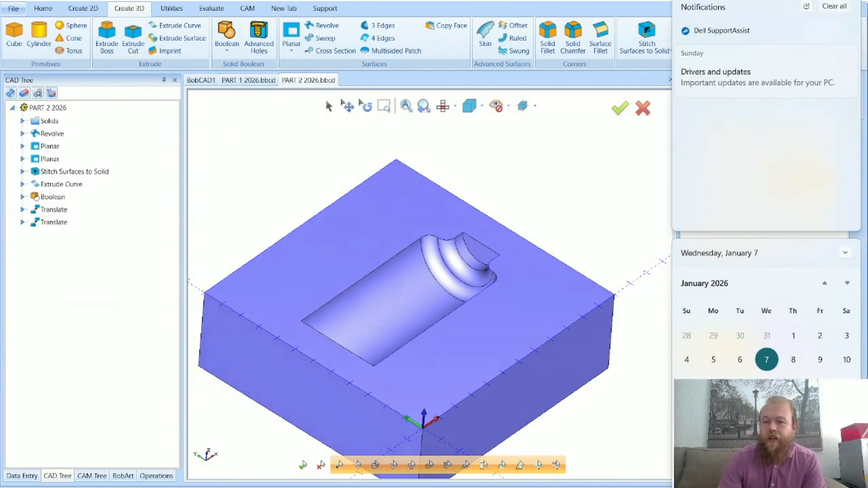
left_click(248, 82)
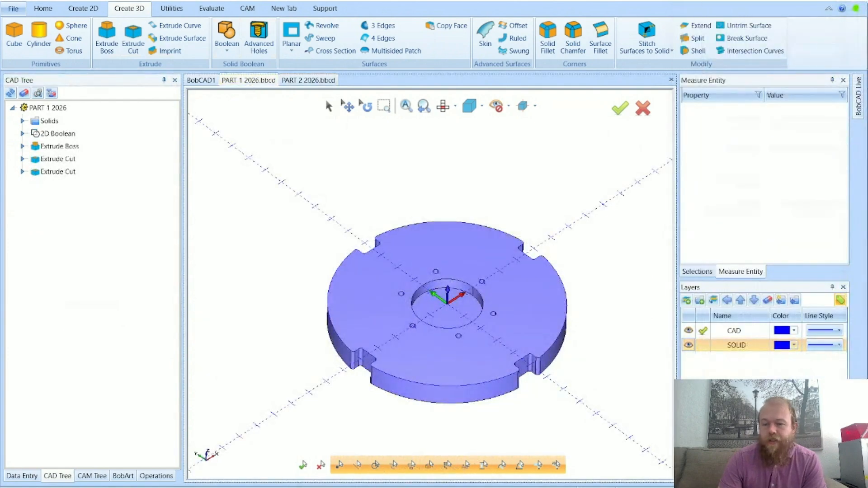
key("super+n")
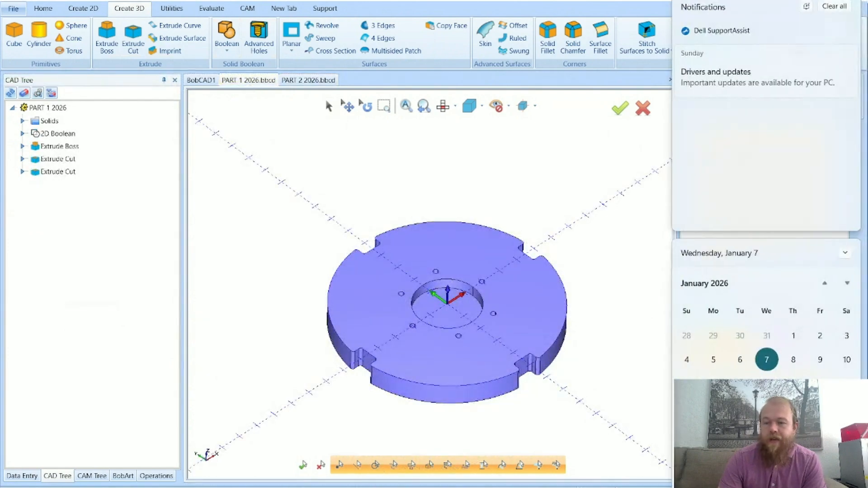
left_click(638, 381)
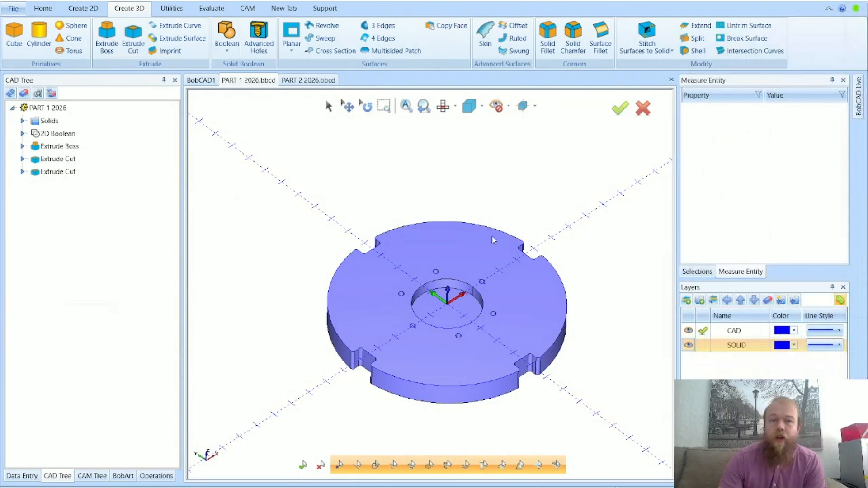
Examine the cavity's stepped neck up close and the whole block in PART 2 2026, and return to PART 1 2026
left_click(299, 81)
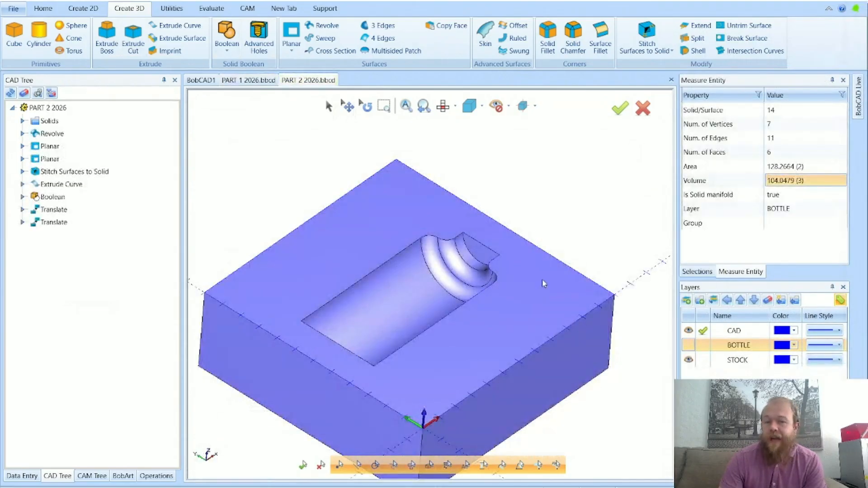
middle_click_drag(542, 283, 398, 284)
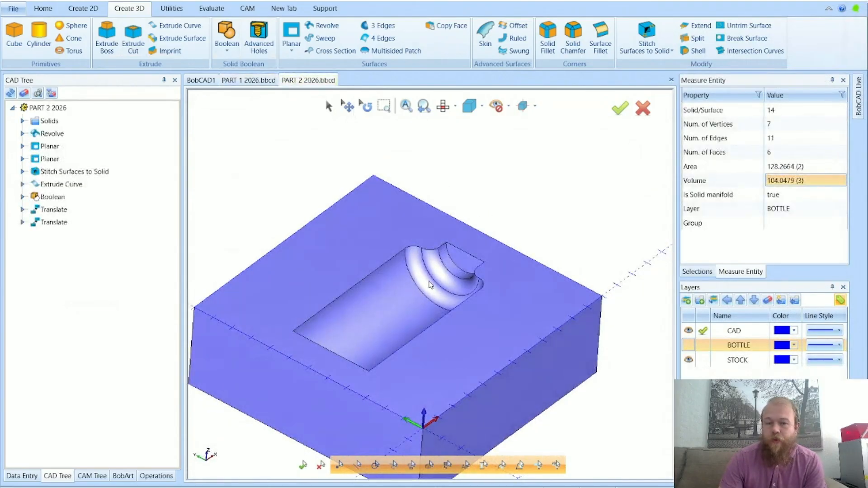
scroll(430, 282, "up", 3)
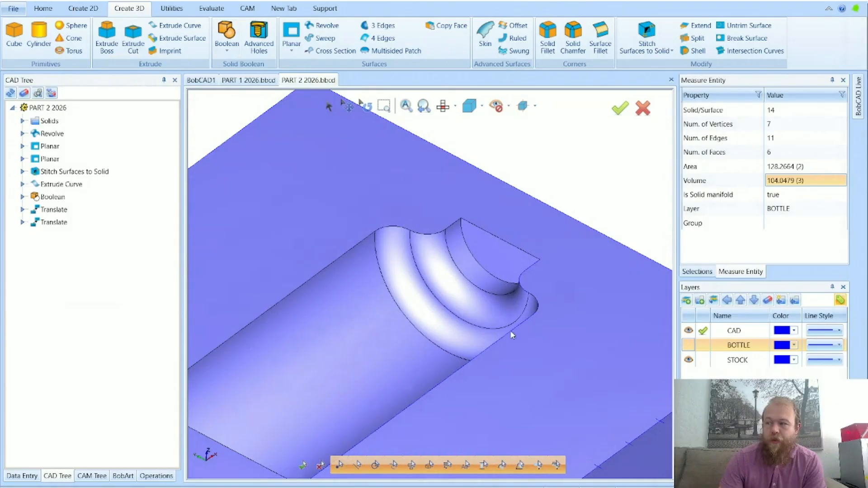
left_click(248, 80)
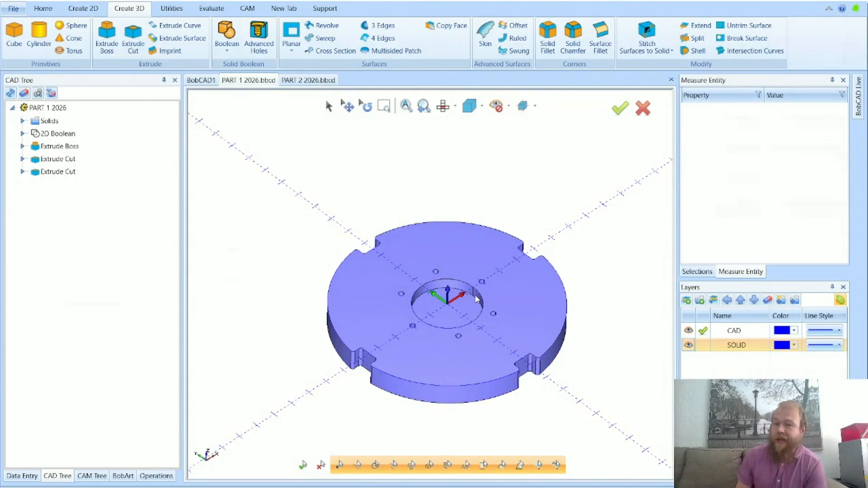
left_click(311, 81)
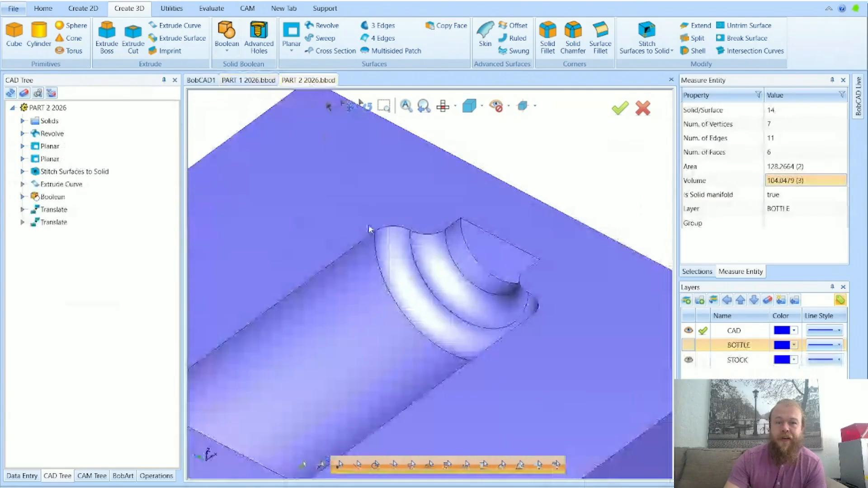
scroll(473, 302, "down", 6)
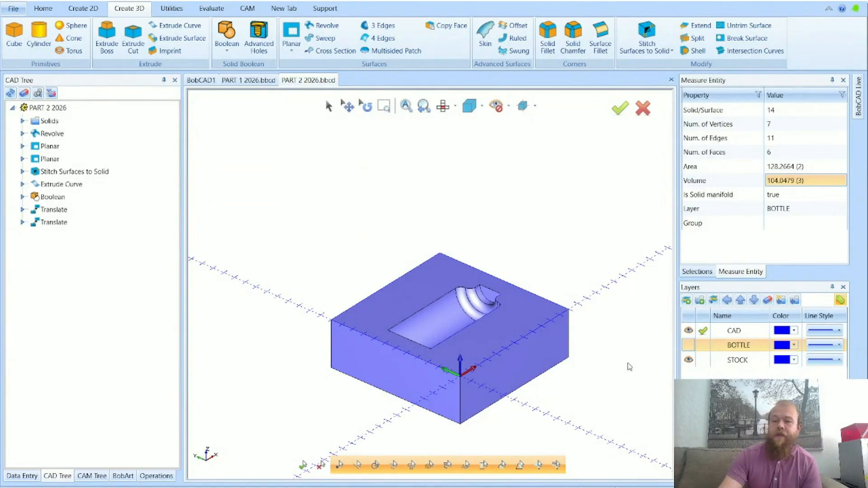
key("super+n")
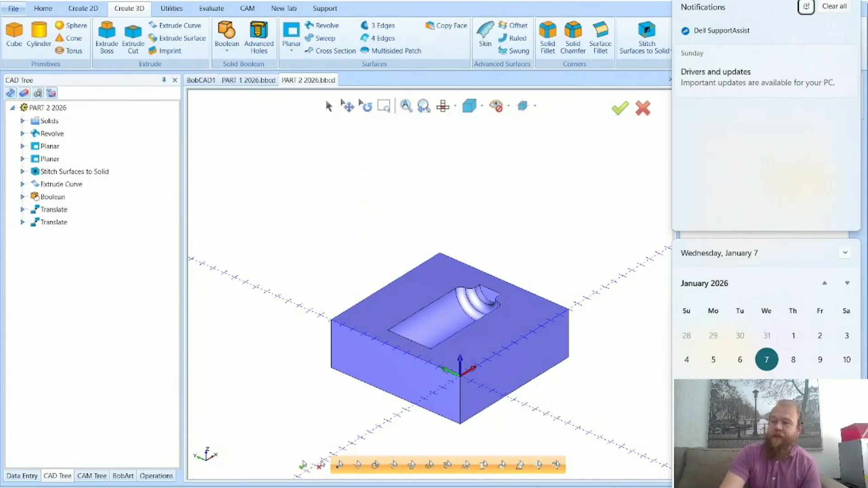
left_click(642, 398)
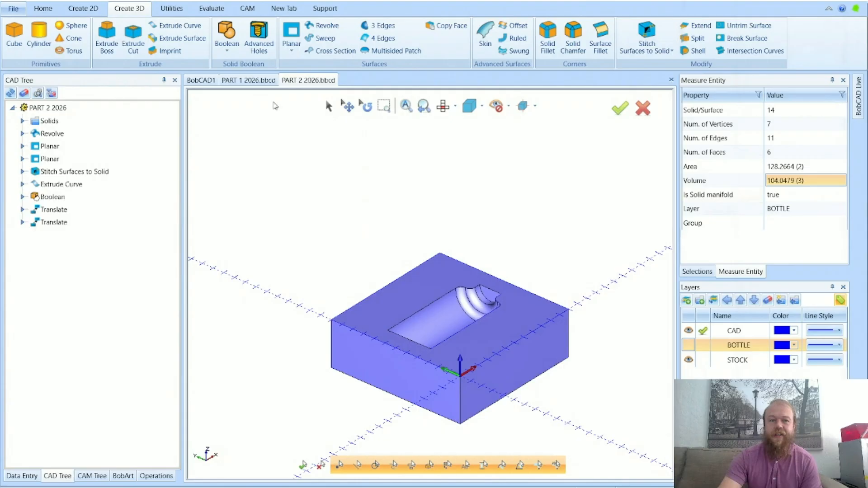
left_click(248, 80)
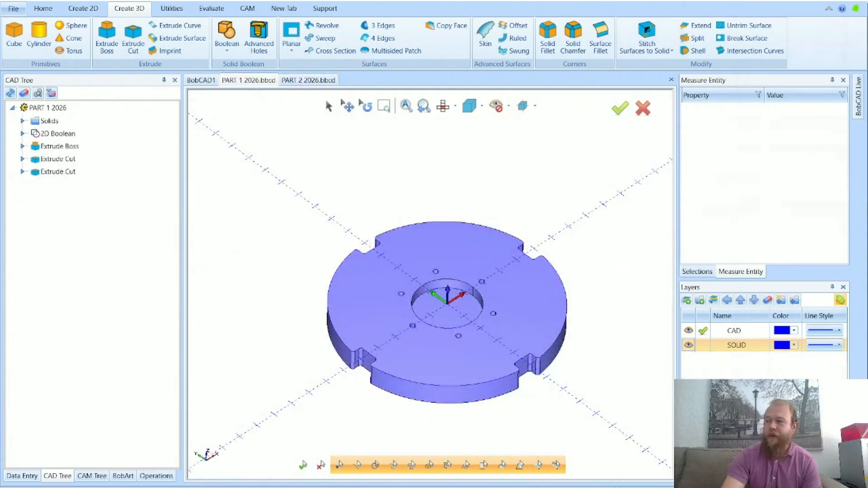